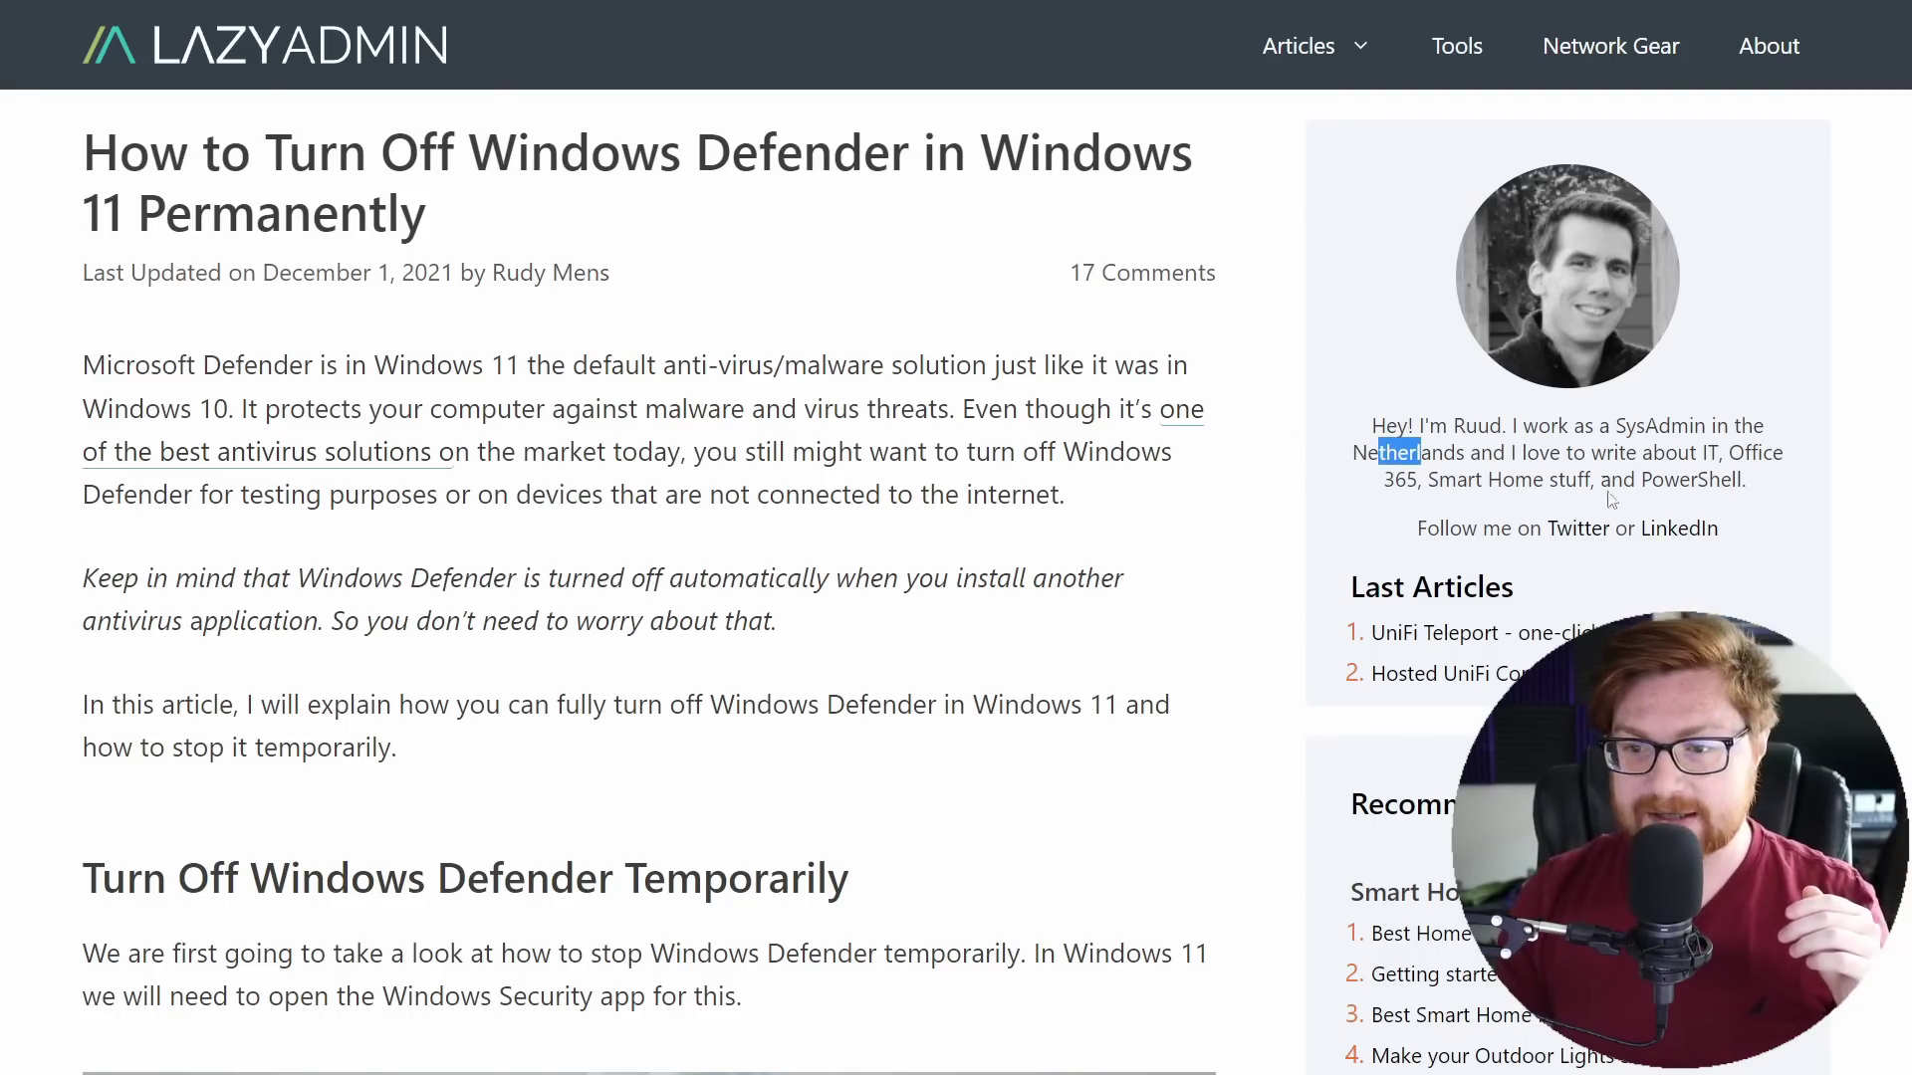
Return to full-screen view and scroll down past the temporary Real-time protection steps
{"action": "key", "text": "F11"}
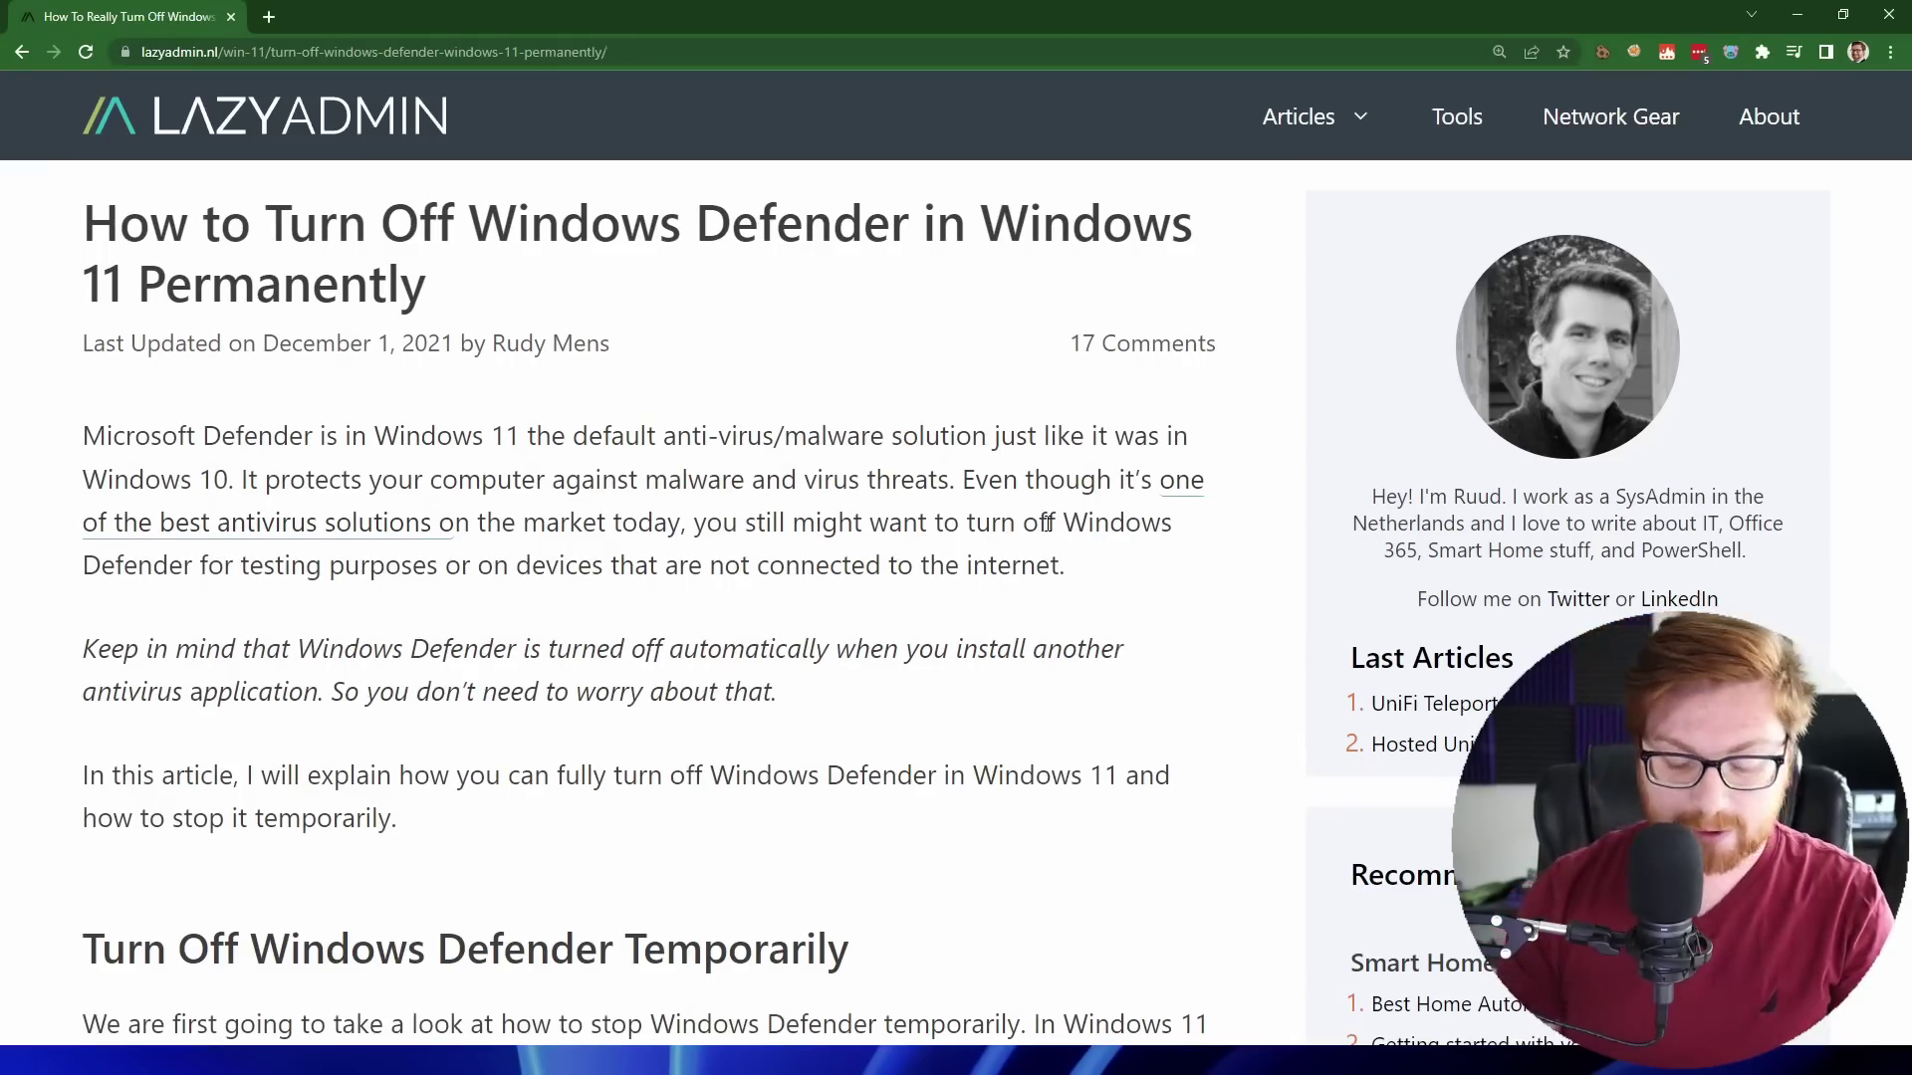
{"action": "key", "text": "F11"}
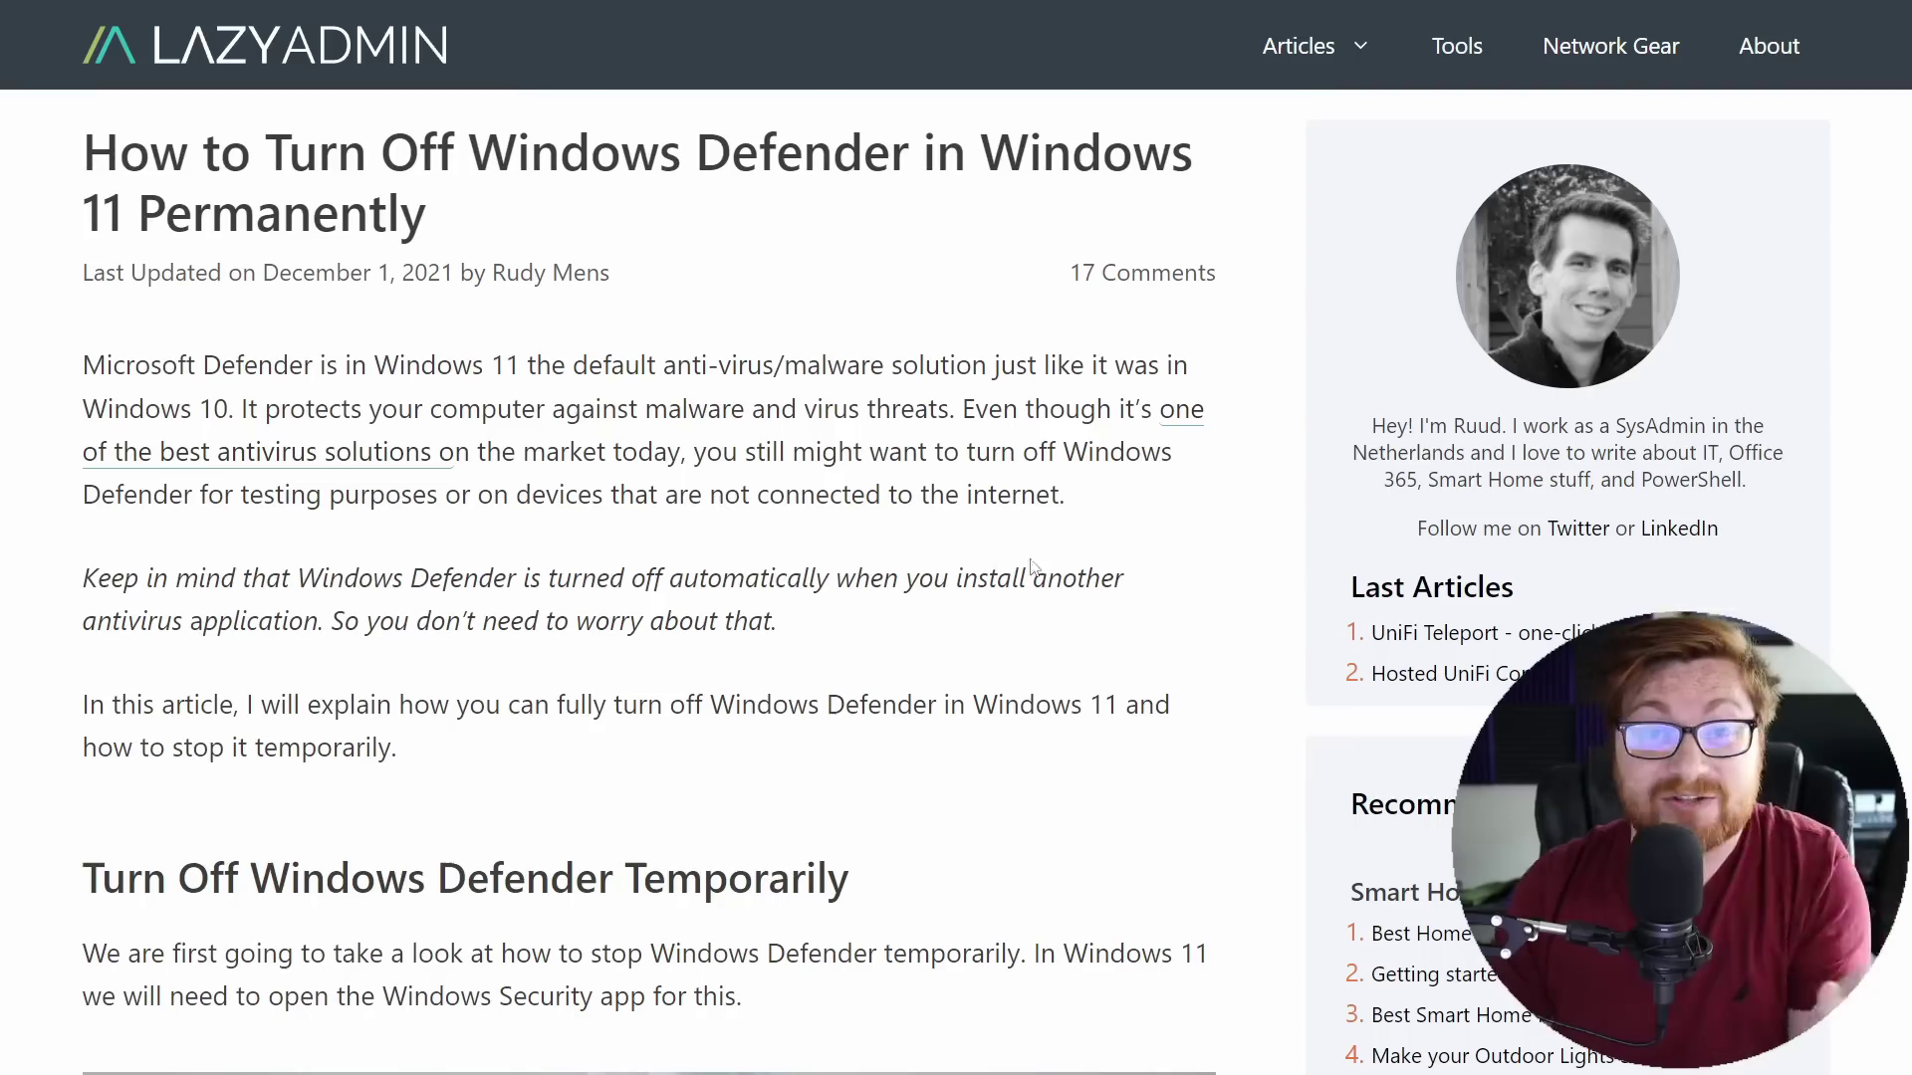
{"action": "scroll", "coordinate": [1107, 790], "scroll_direction": "down", "scroll_amount": 5}
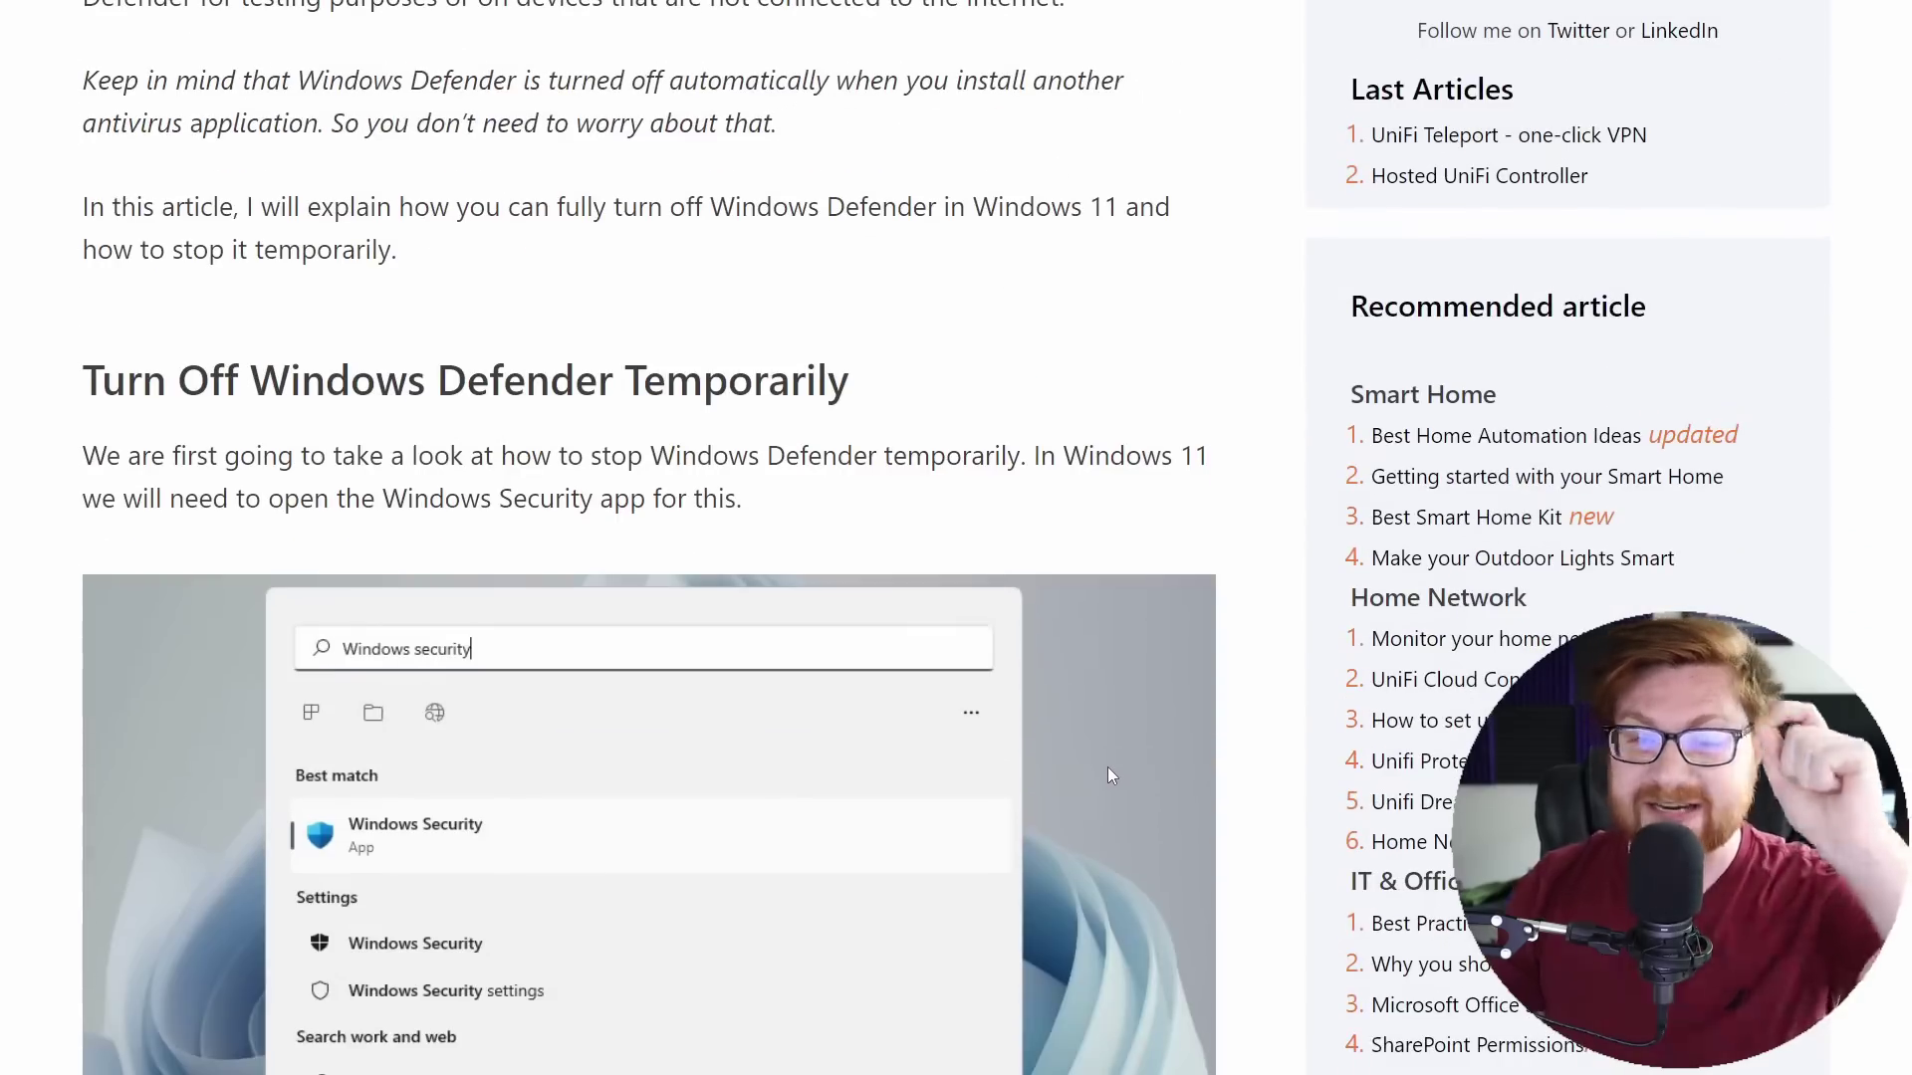
{"action": "scroll", "coordinate": [1217, 753], "scroll_direction": "down", "scroll_amount": 7}
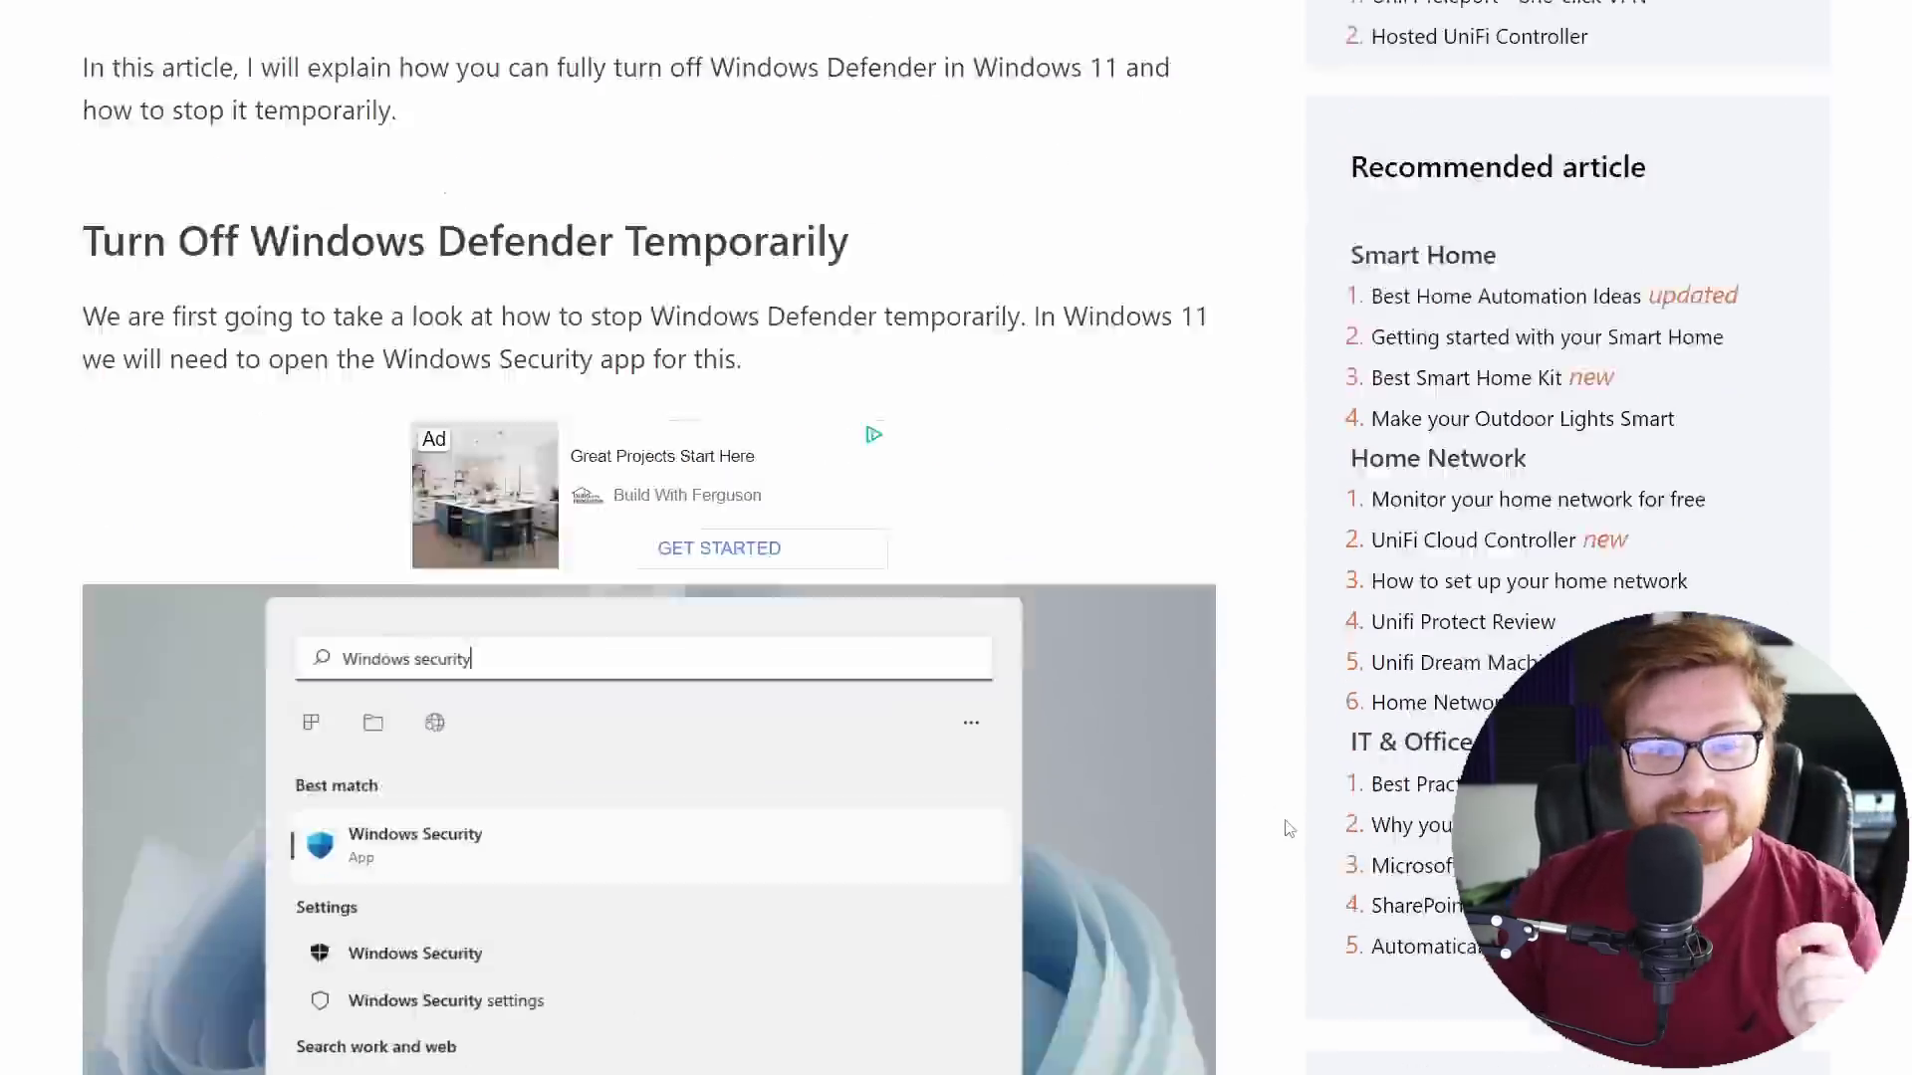
{"action": "scroll", "coordinate": [1289, 828], "scroll_direction": "down", "scroll_amount": 5}
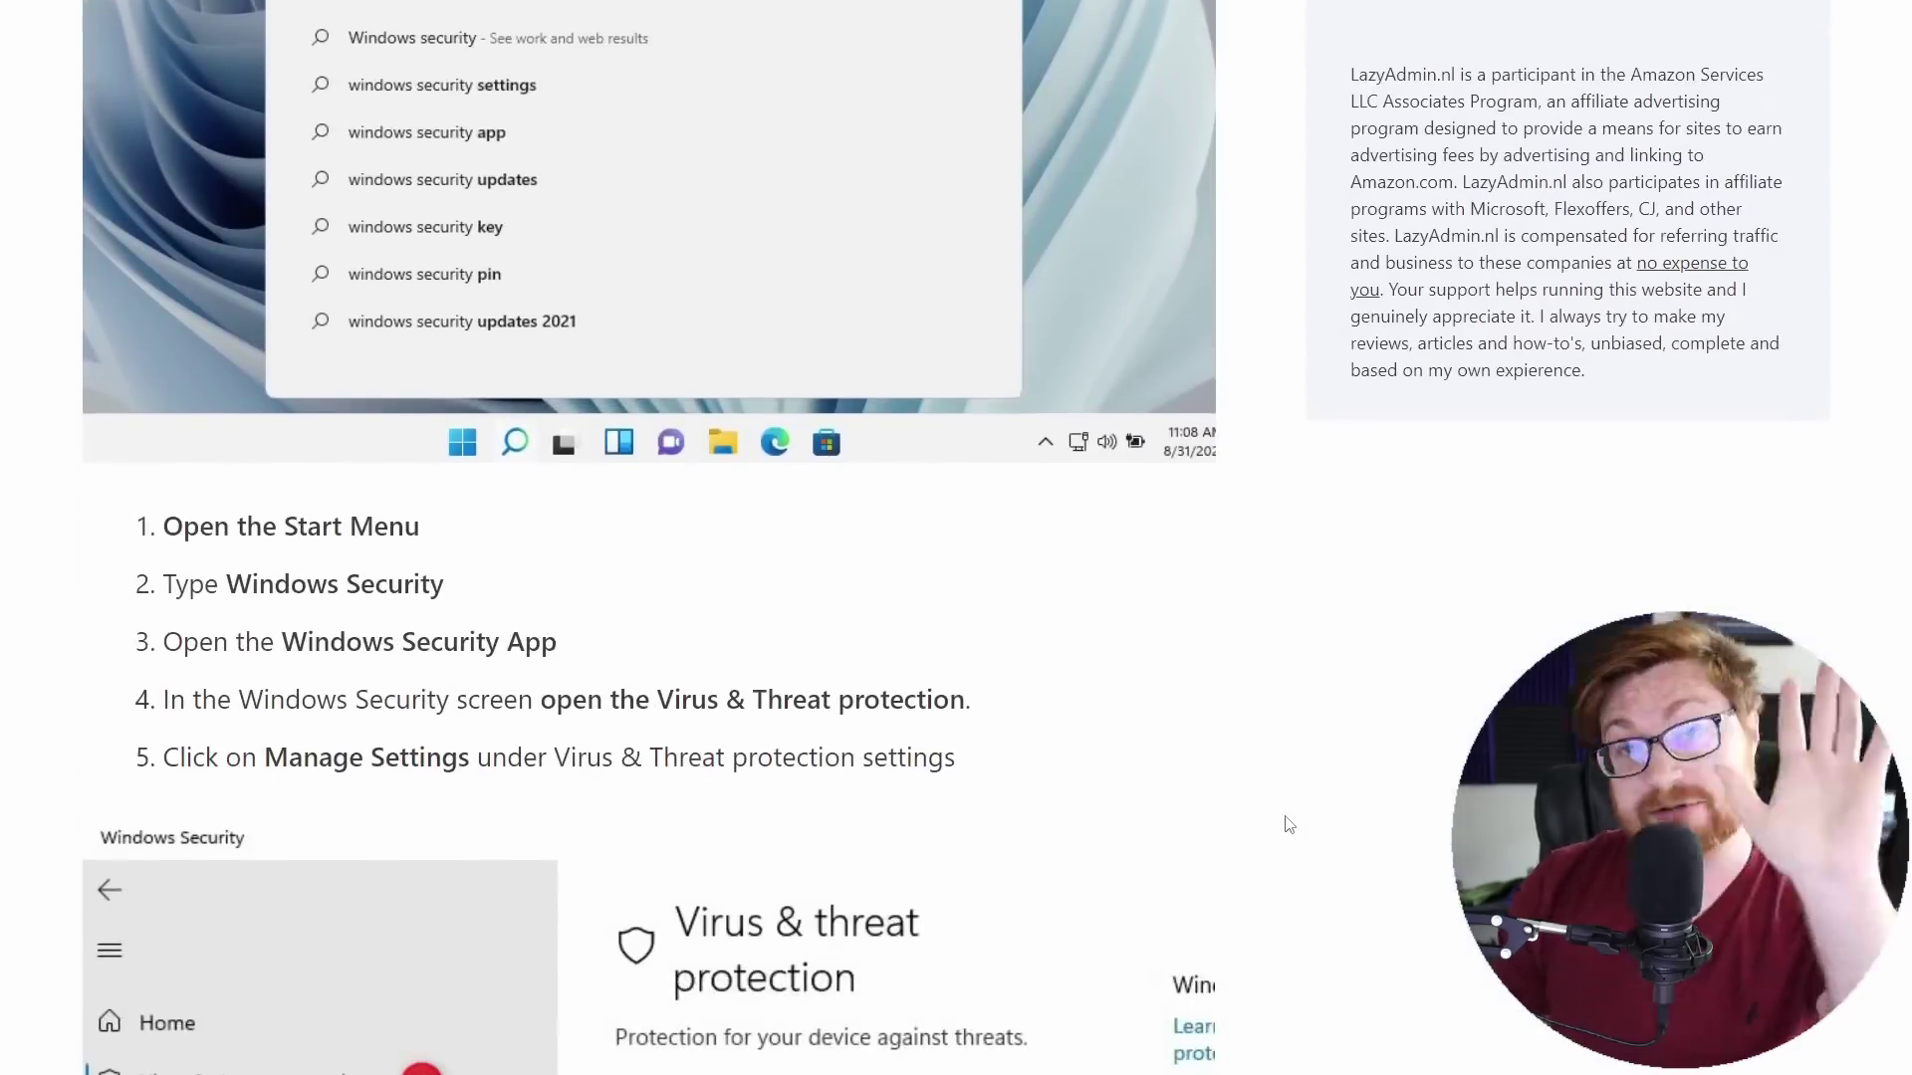
{"action": "scroll", "coordinate": [1288, 814], "scroll_direction": "down", "scroll_amount": 5}
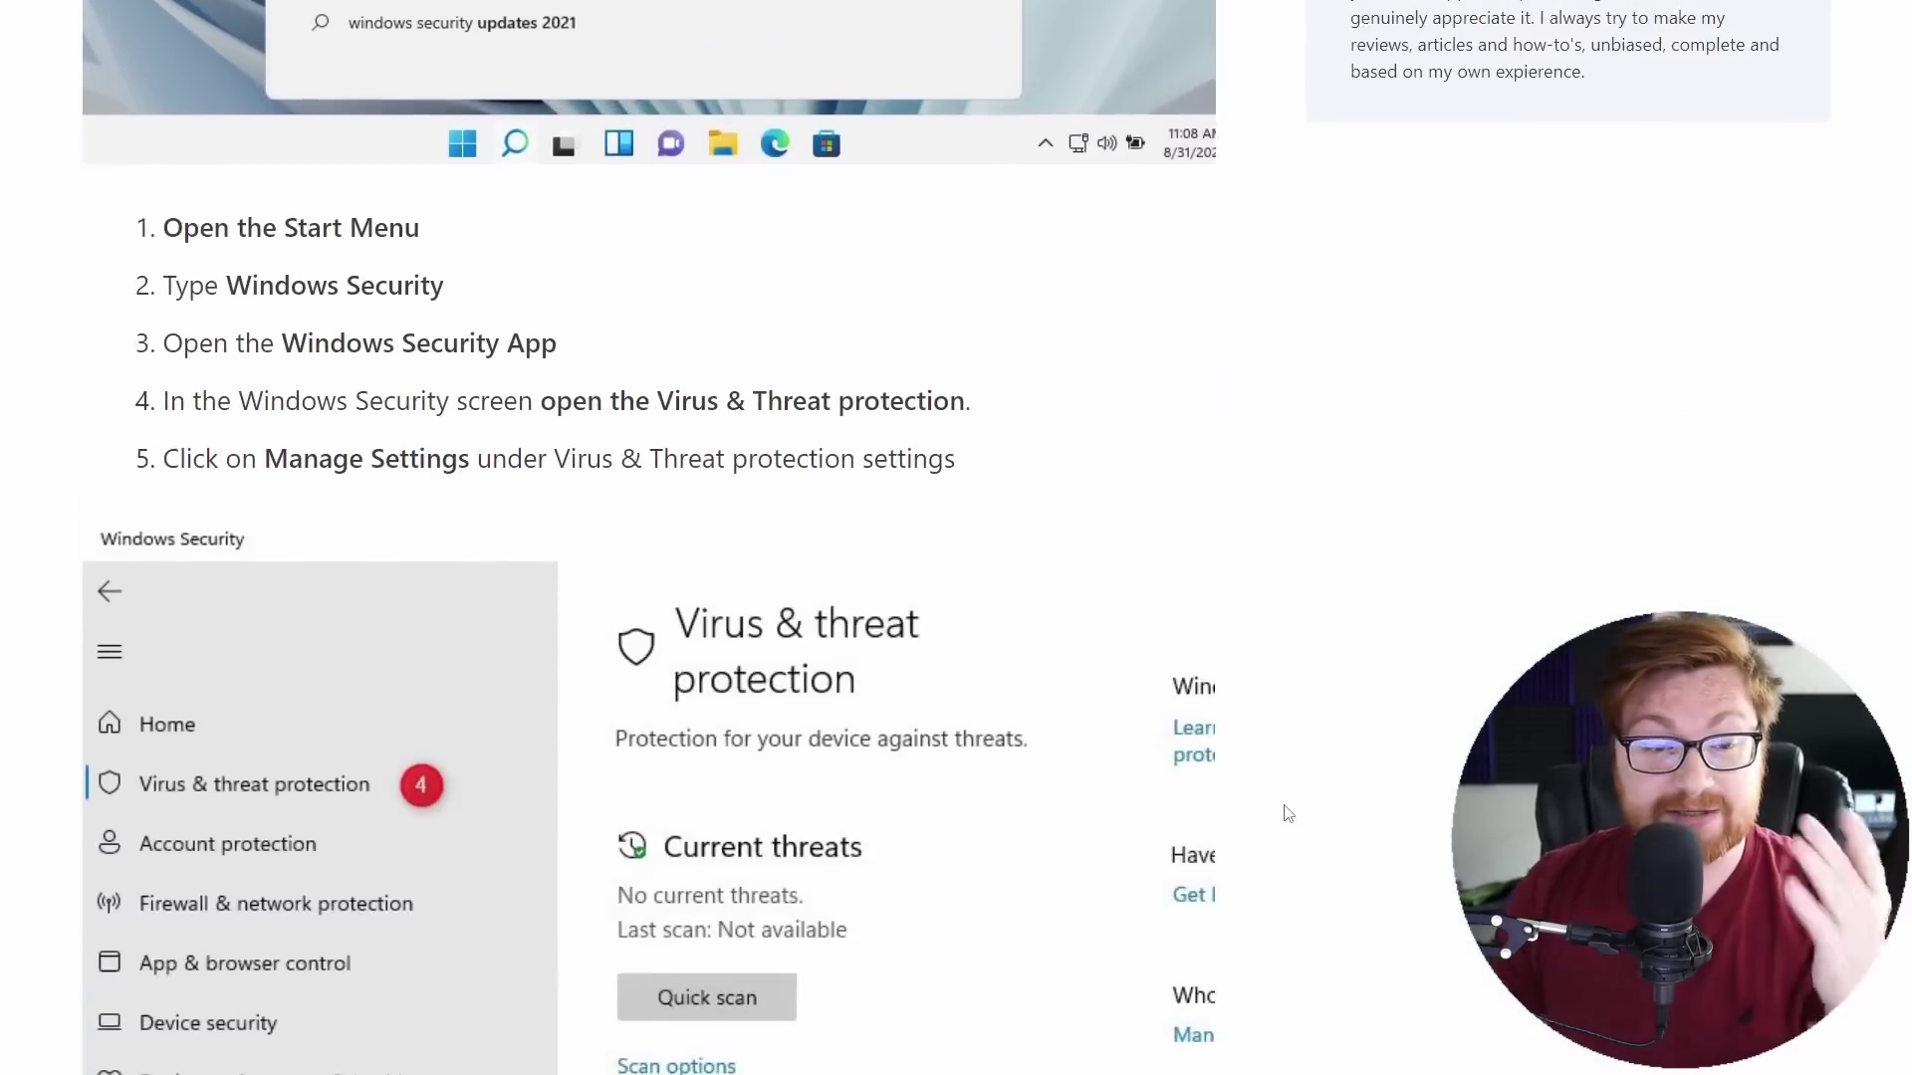
{"action": "scroll", "coordinate": [1289, 814], "scroll_direction": "down", "scroll_amount": 3}
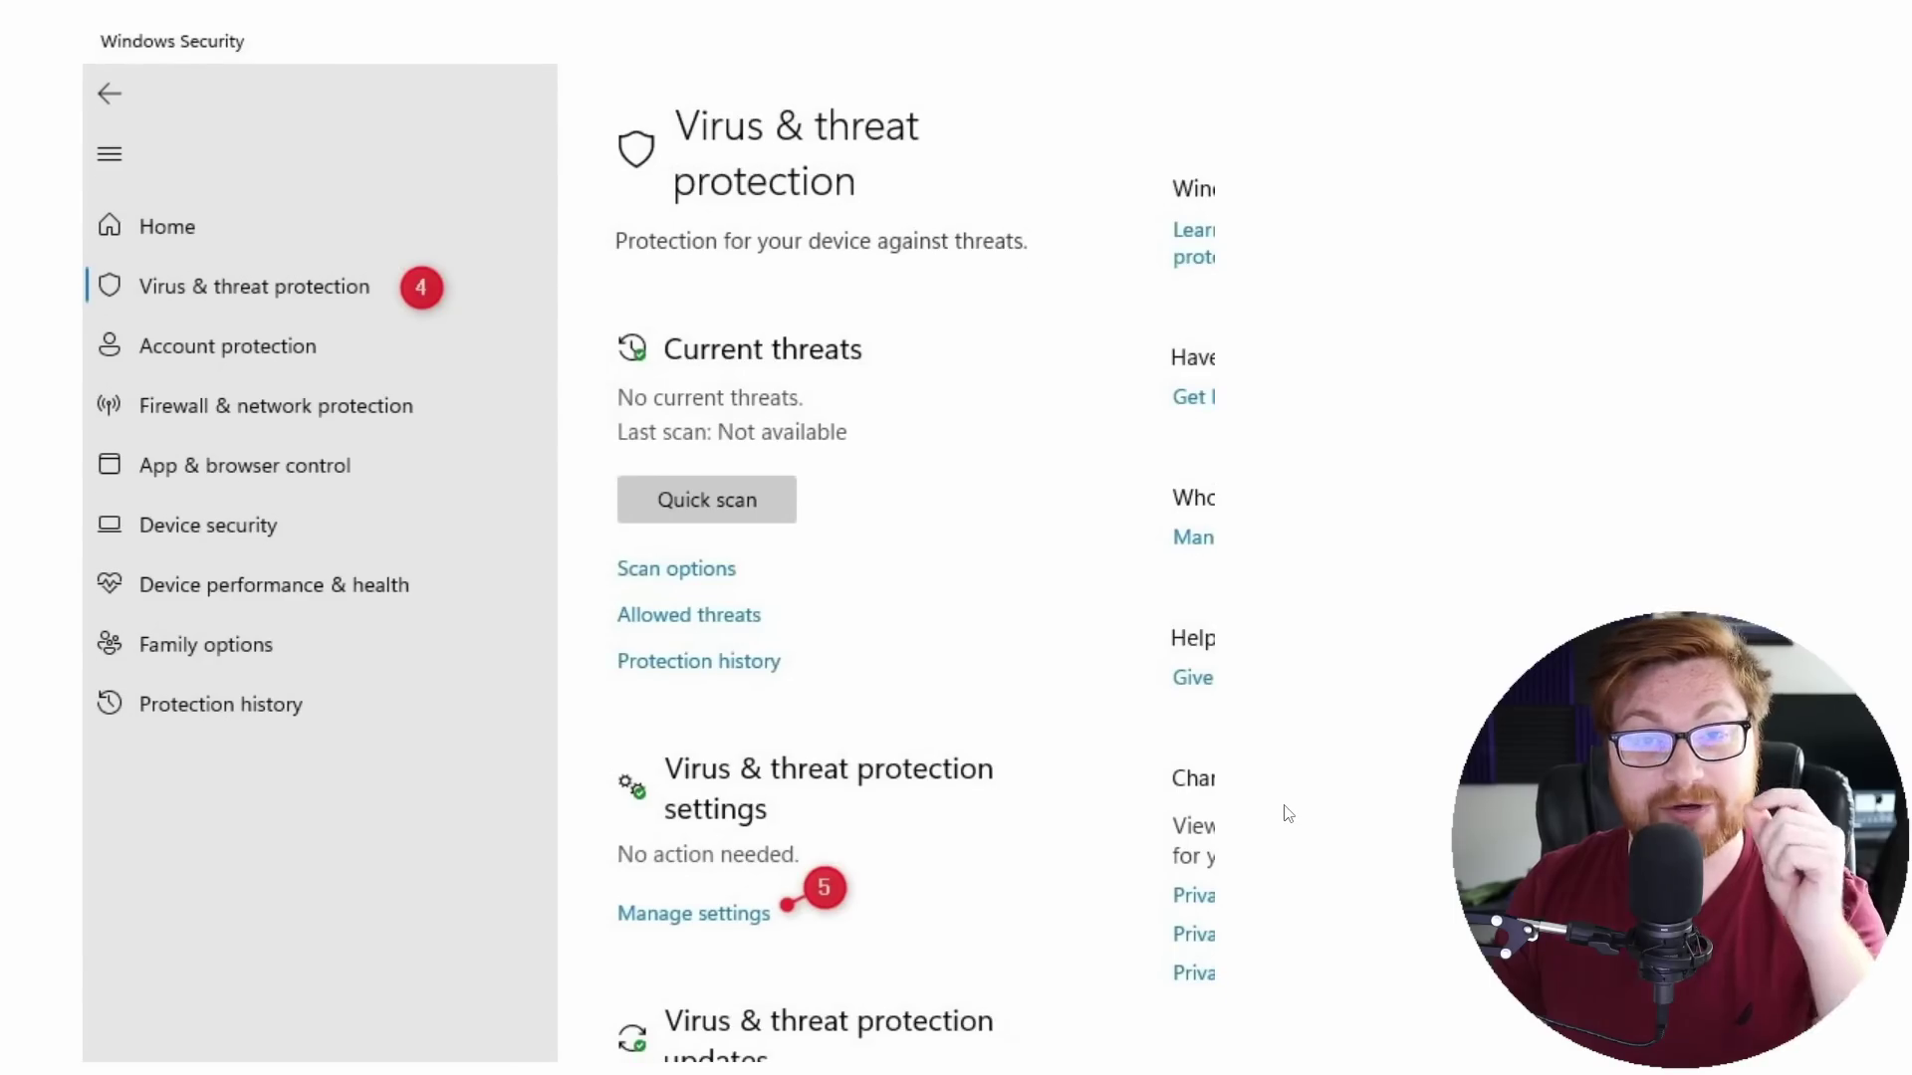
{"action": "scroll", "coordinate": [1281, 800], "scroll_direction": "down", "scroll_amount": 6}
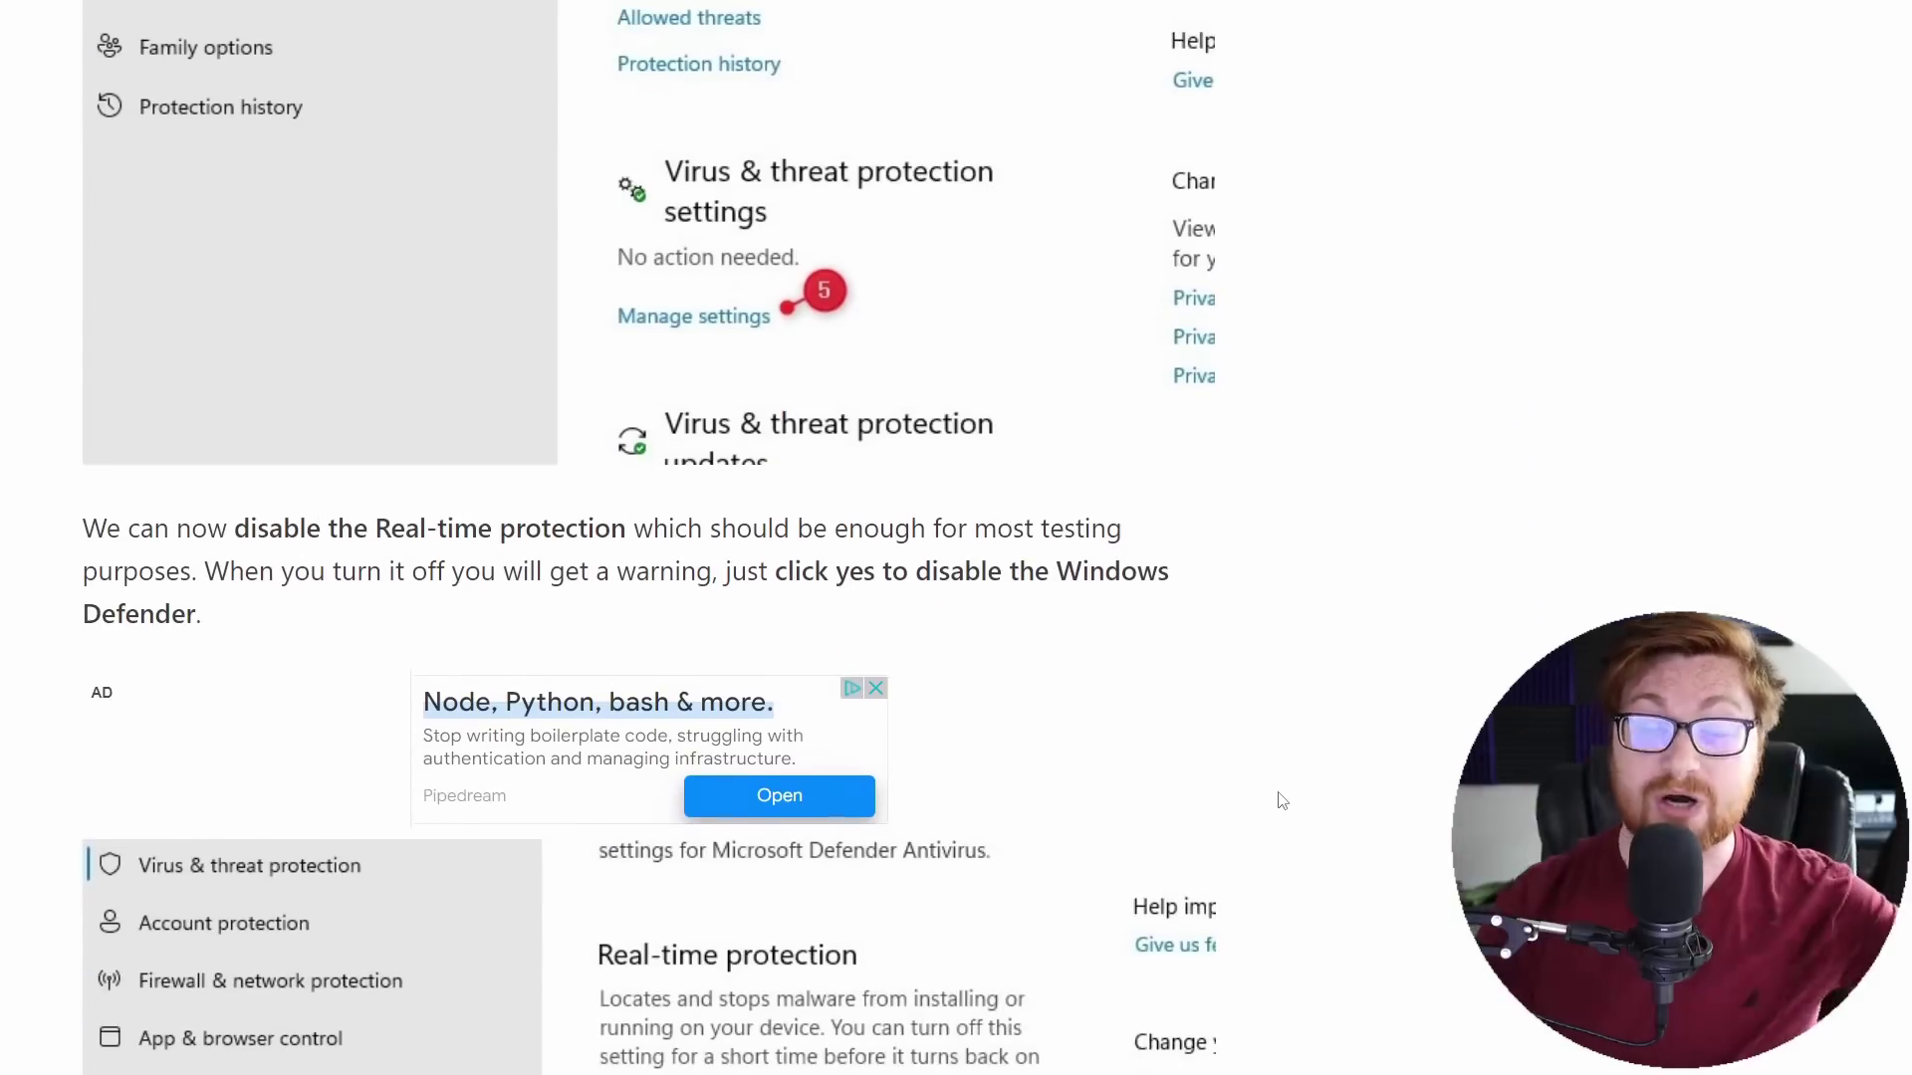
{"action": "scroll", "coordinate": [1274, 767], "scroll_direction": "down", "scroll_amount": 7}
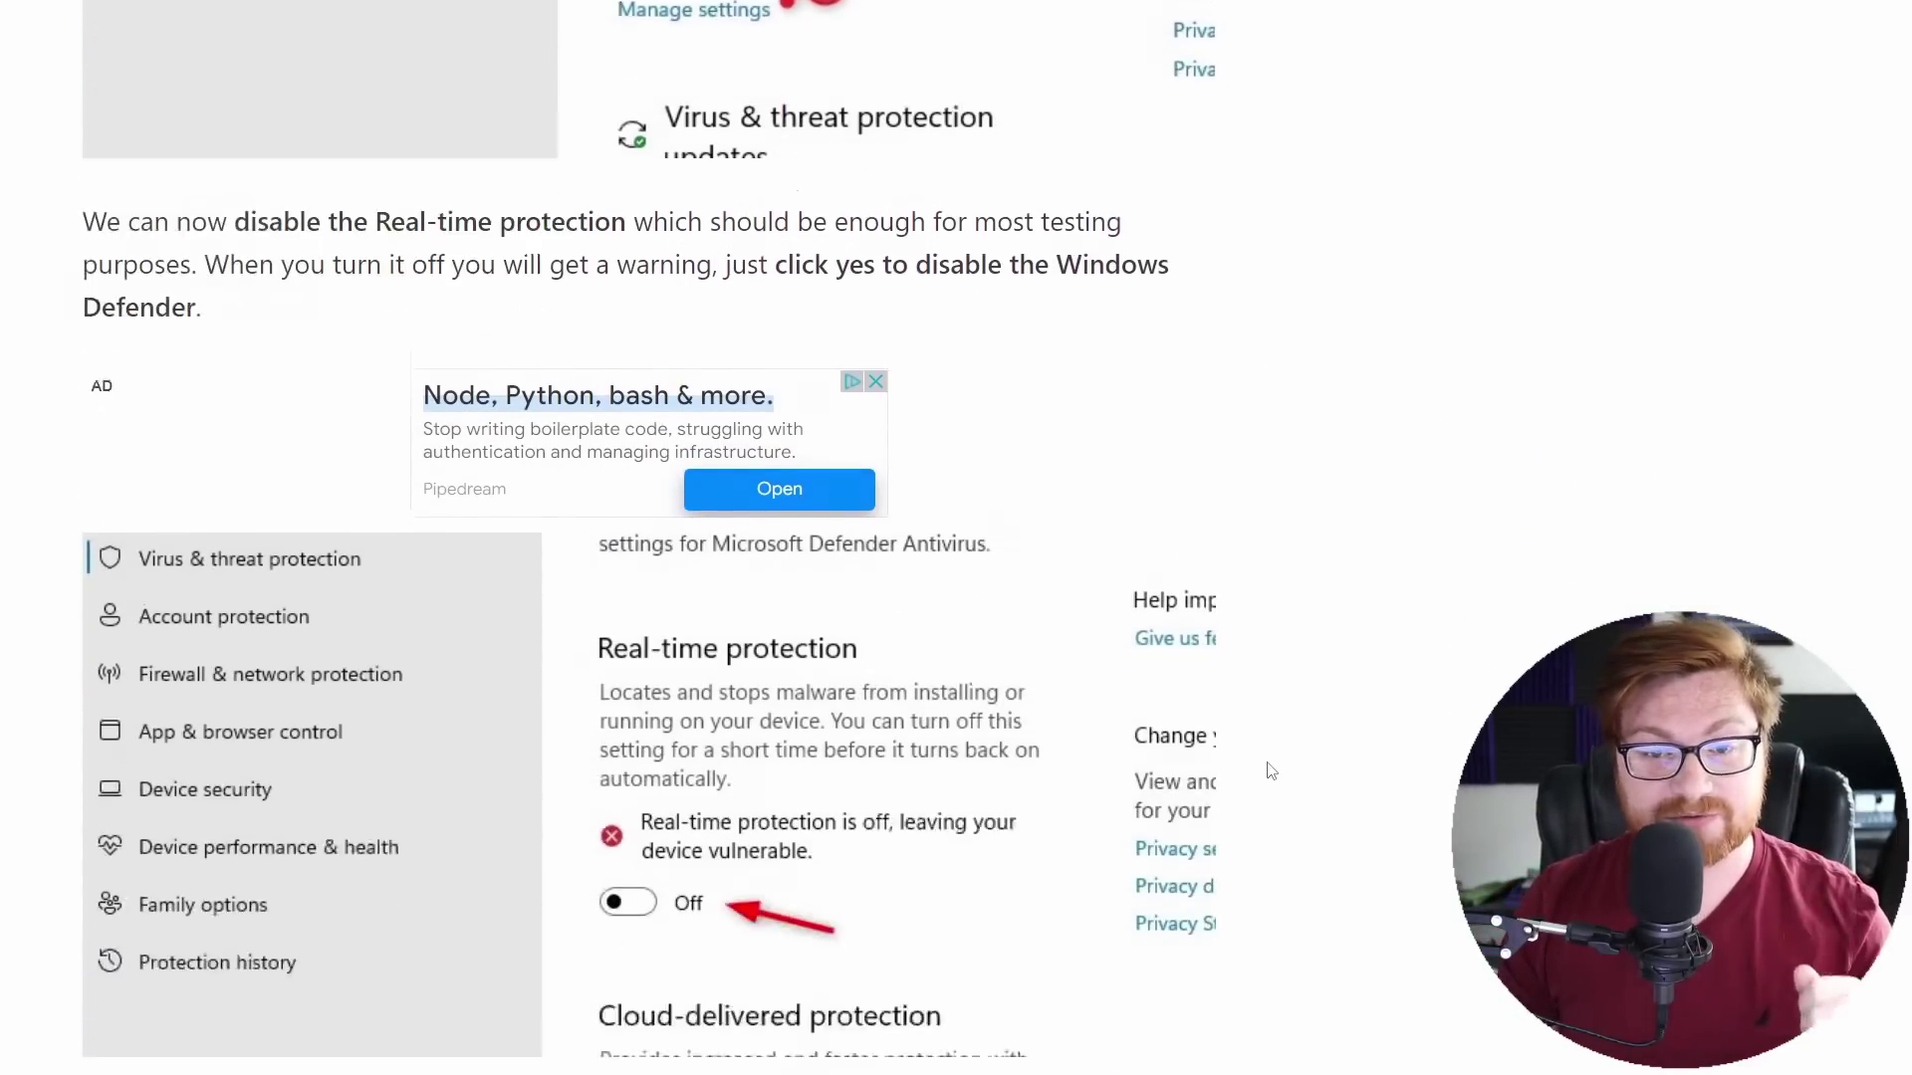
{"action": "scroll", "coordinate": [1279, 762], "scroll_direction": "down", "scroll_amount": 1}
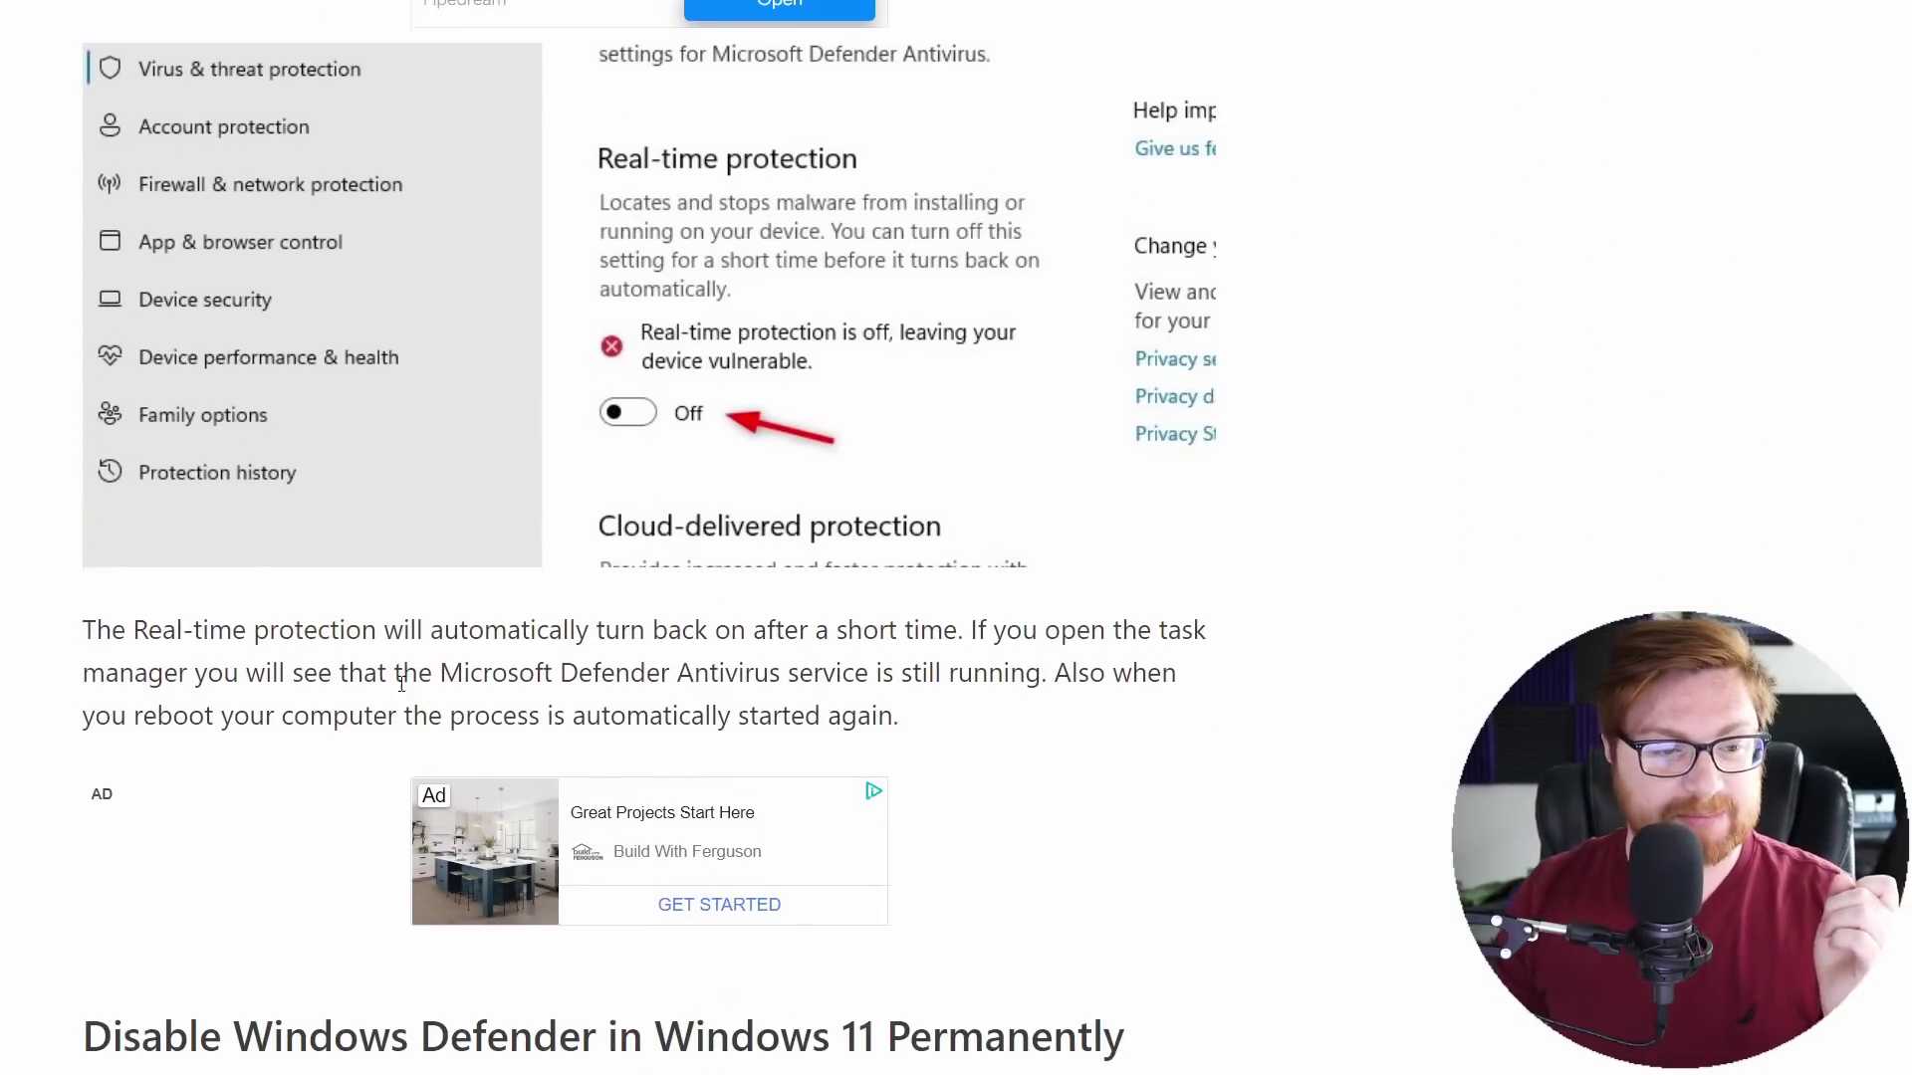
Briefly highlight the sentence about protection turning back on, then continue to the Permanently heading
{"action": "left_click_drag", "start_coordinate": [89, 630], "coordinate": [990, 630]}
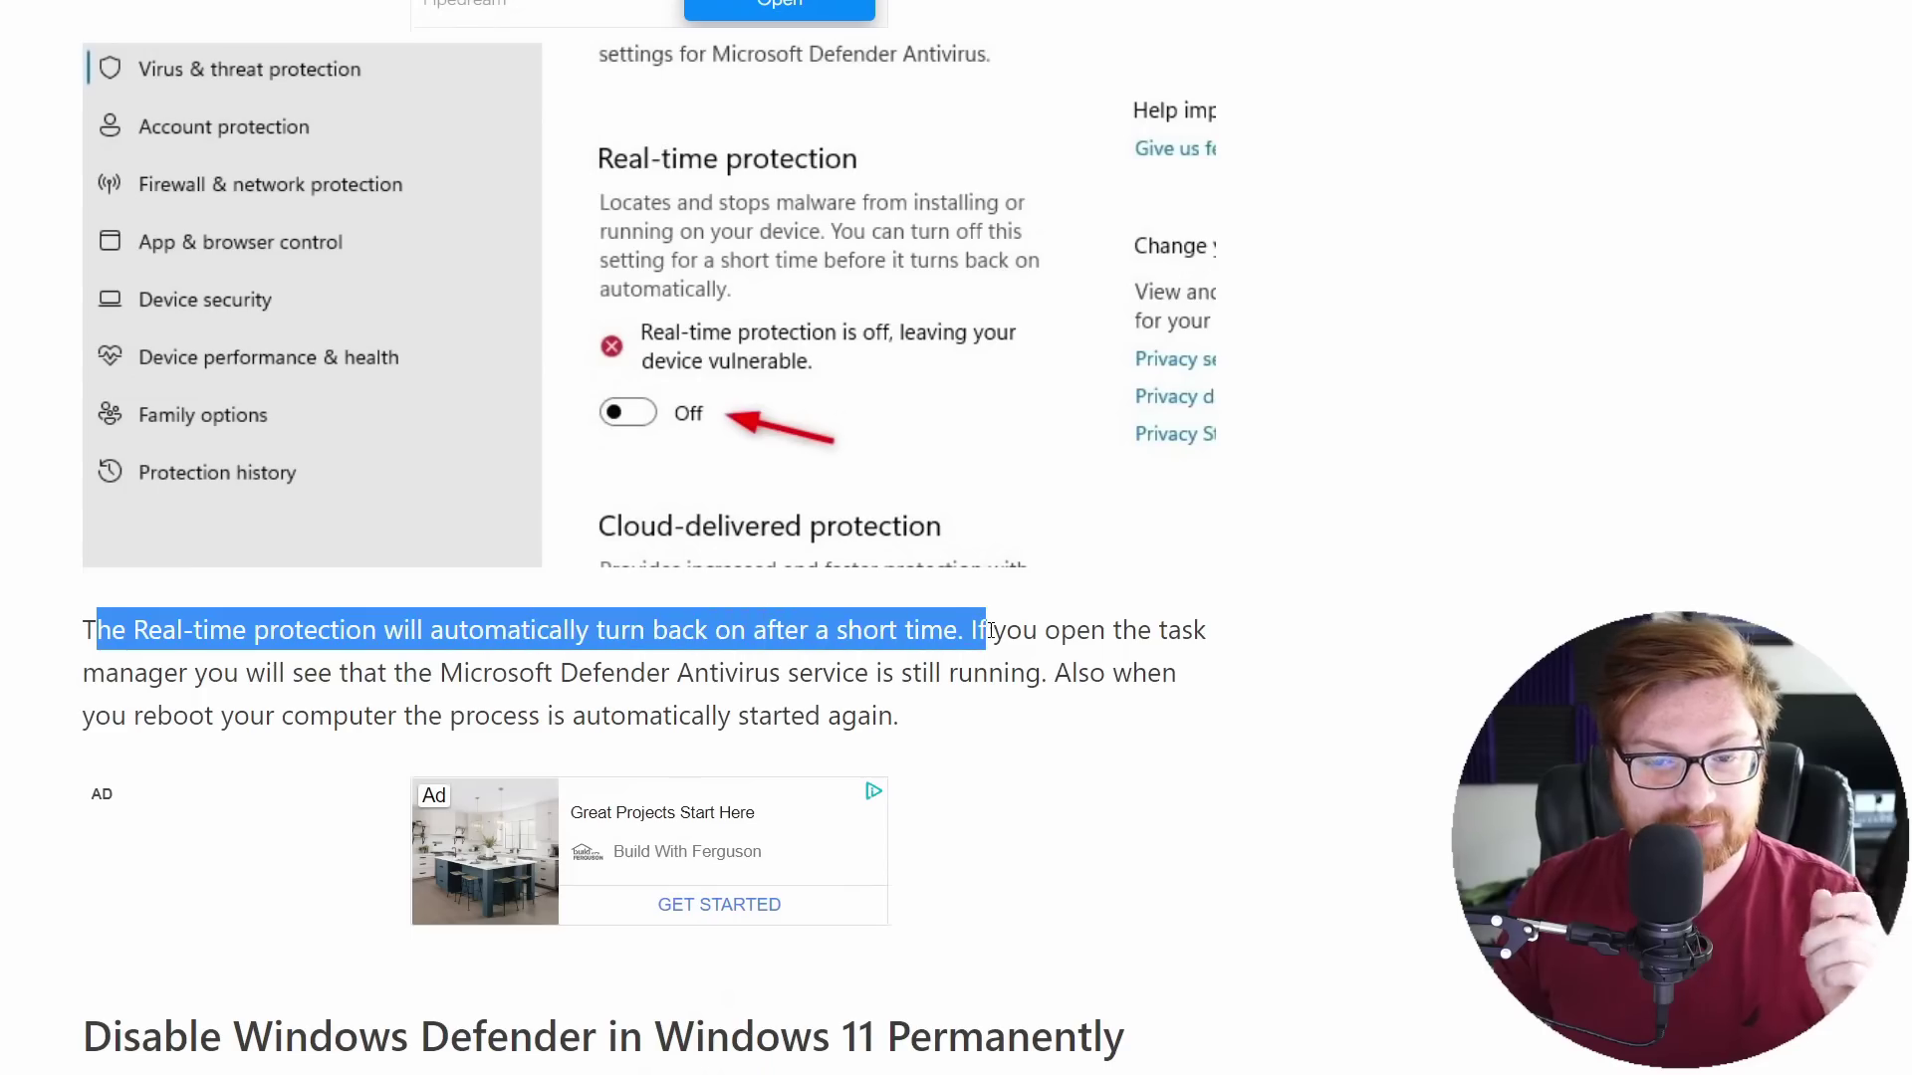
{"action": "left_click", "coordinate": [990, 630]}
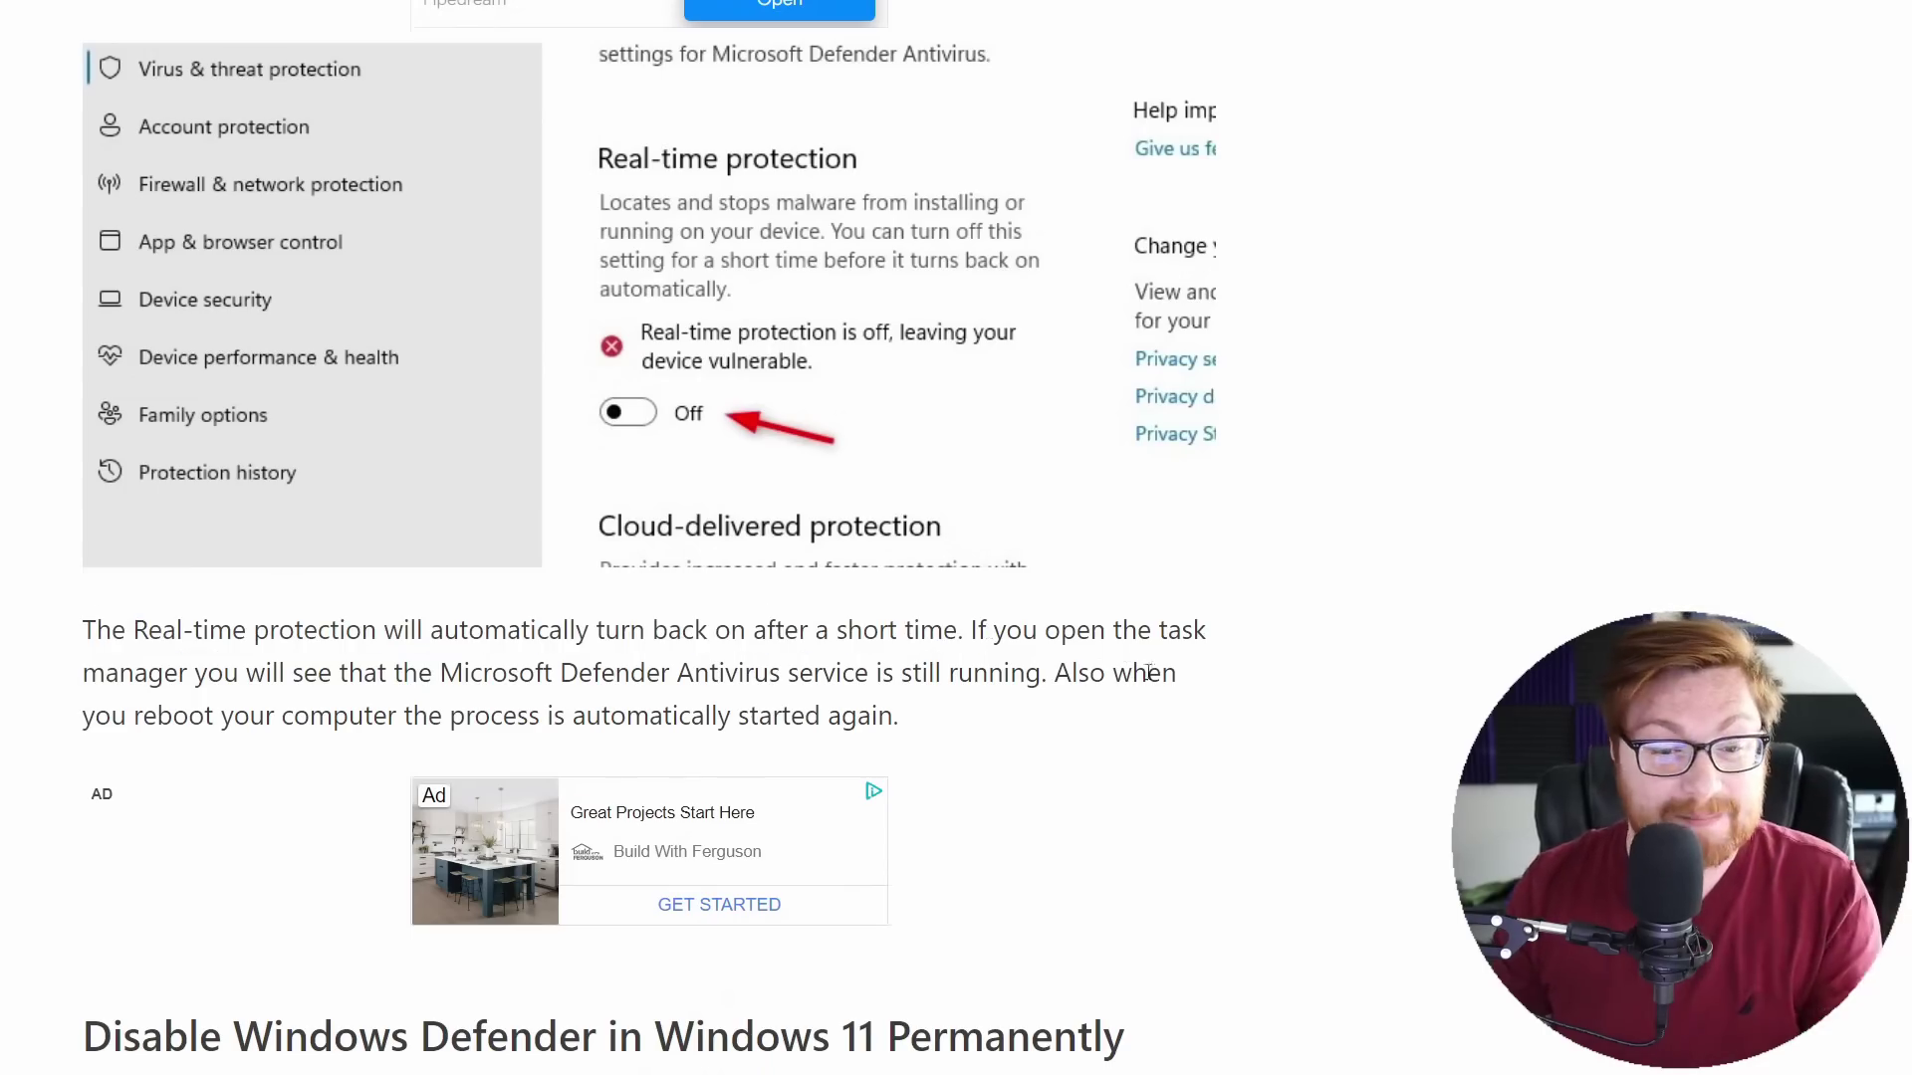
{"action": "scroll", "coordinate": [1218, 693], "scroll_direction": "down", "scroll_amount": 9}
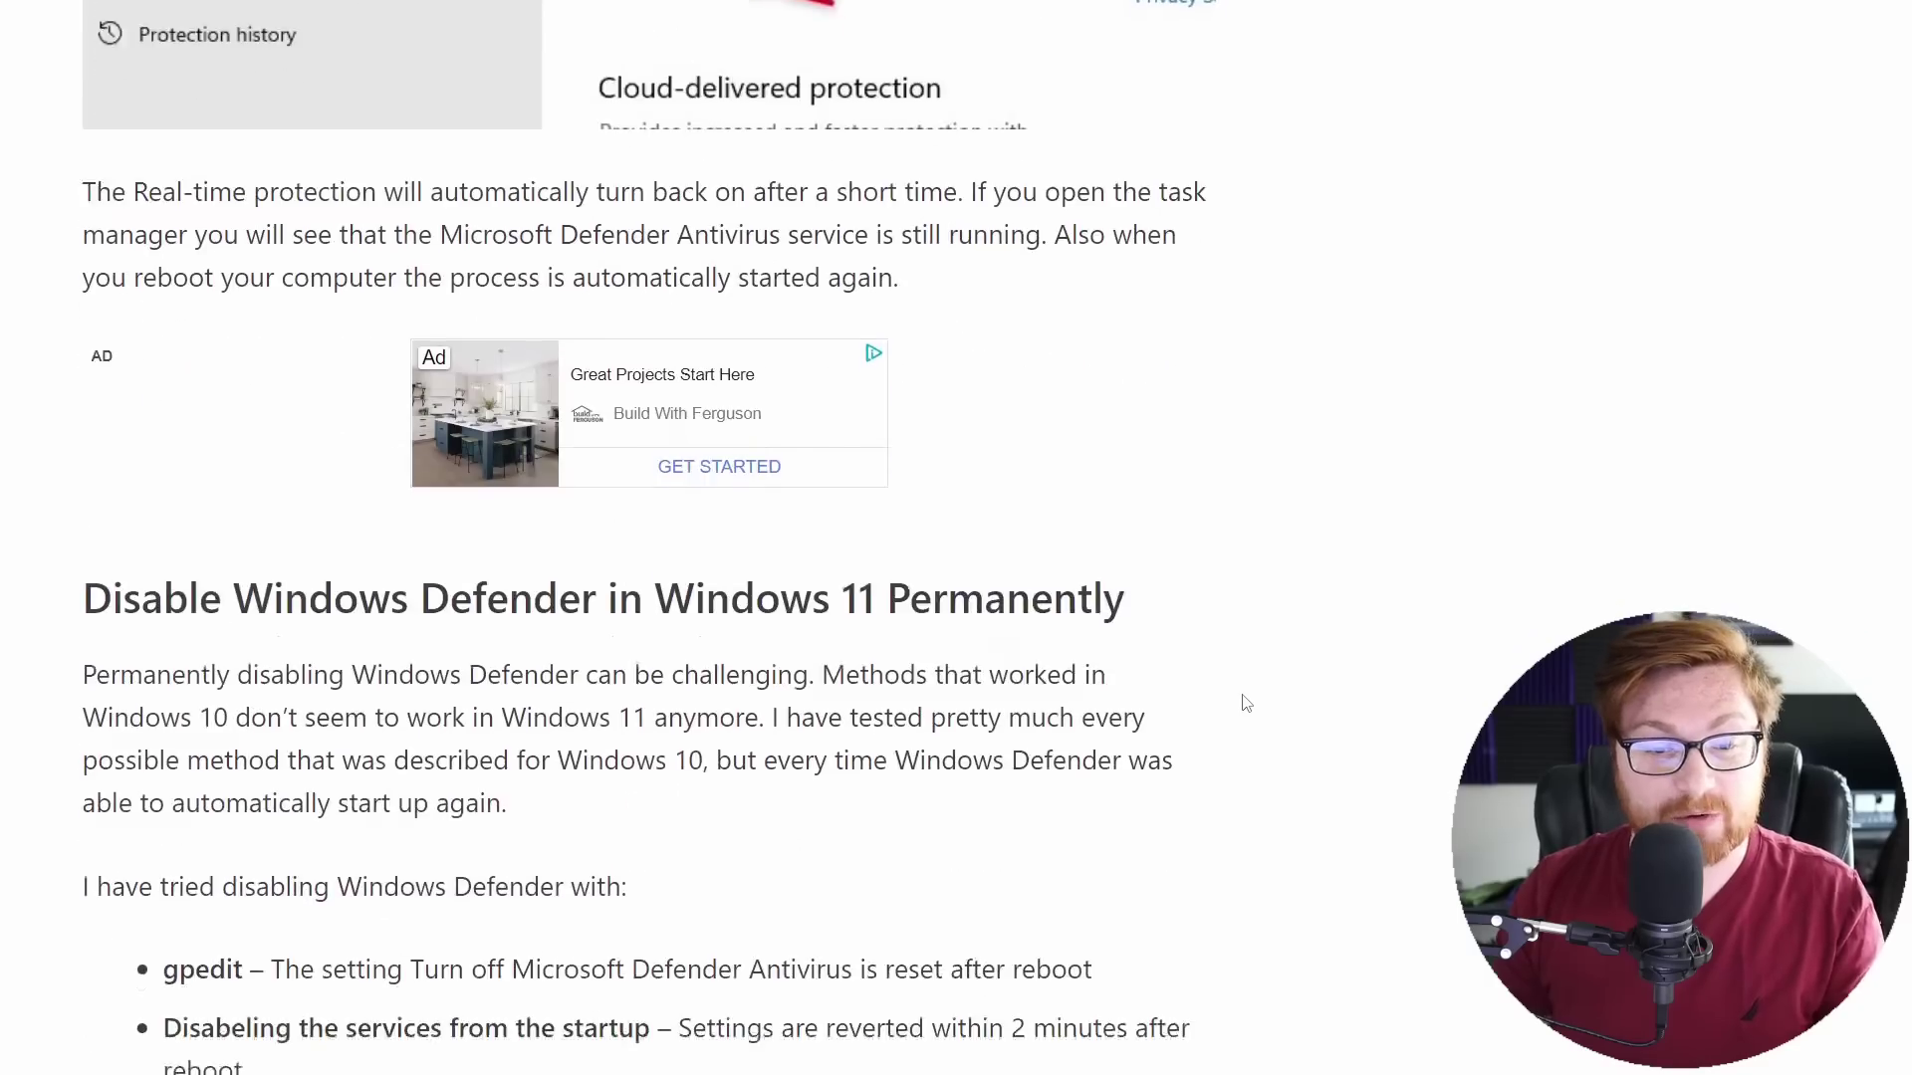
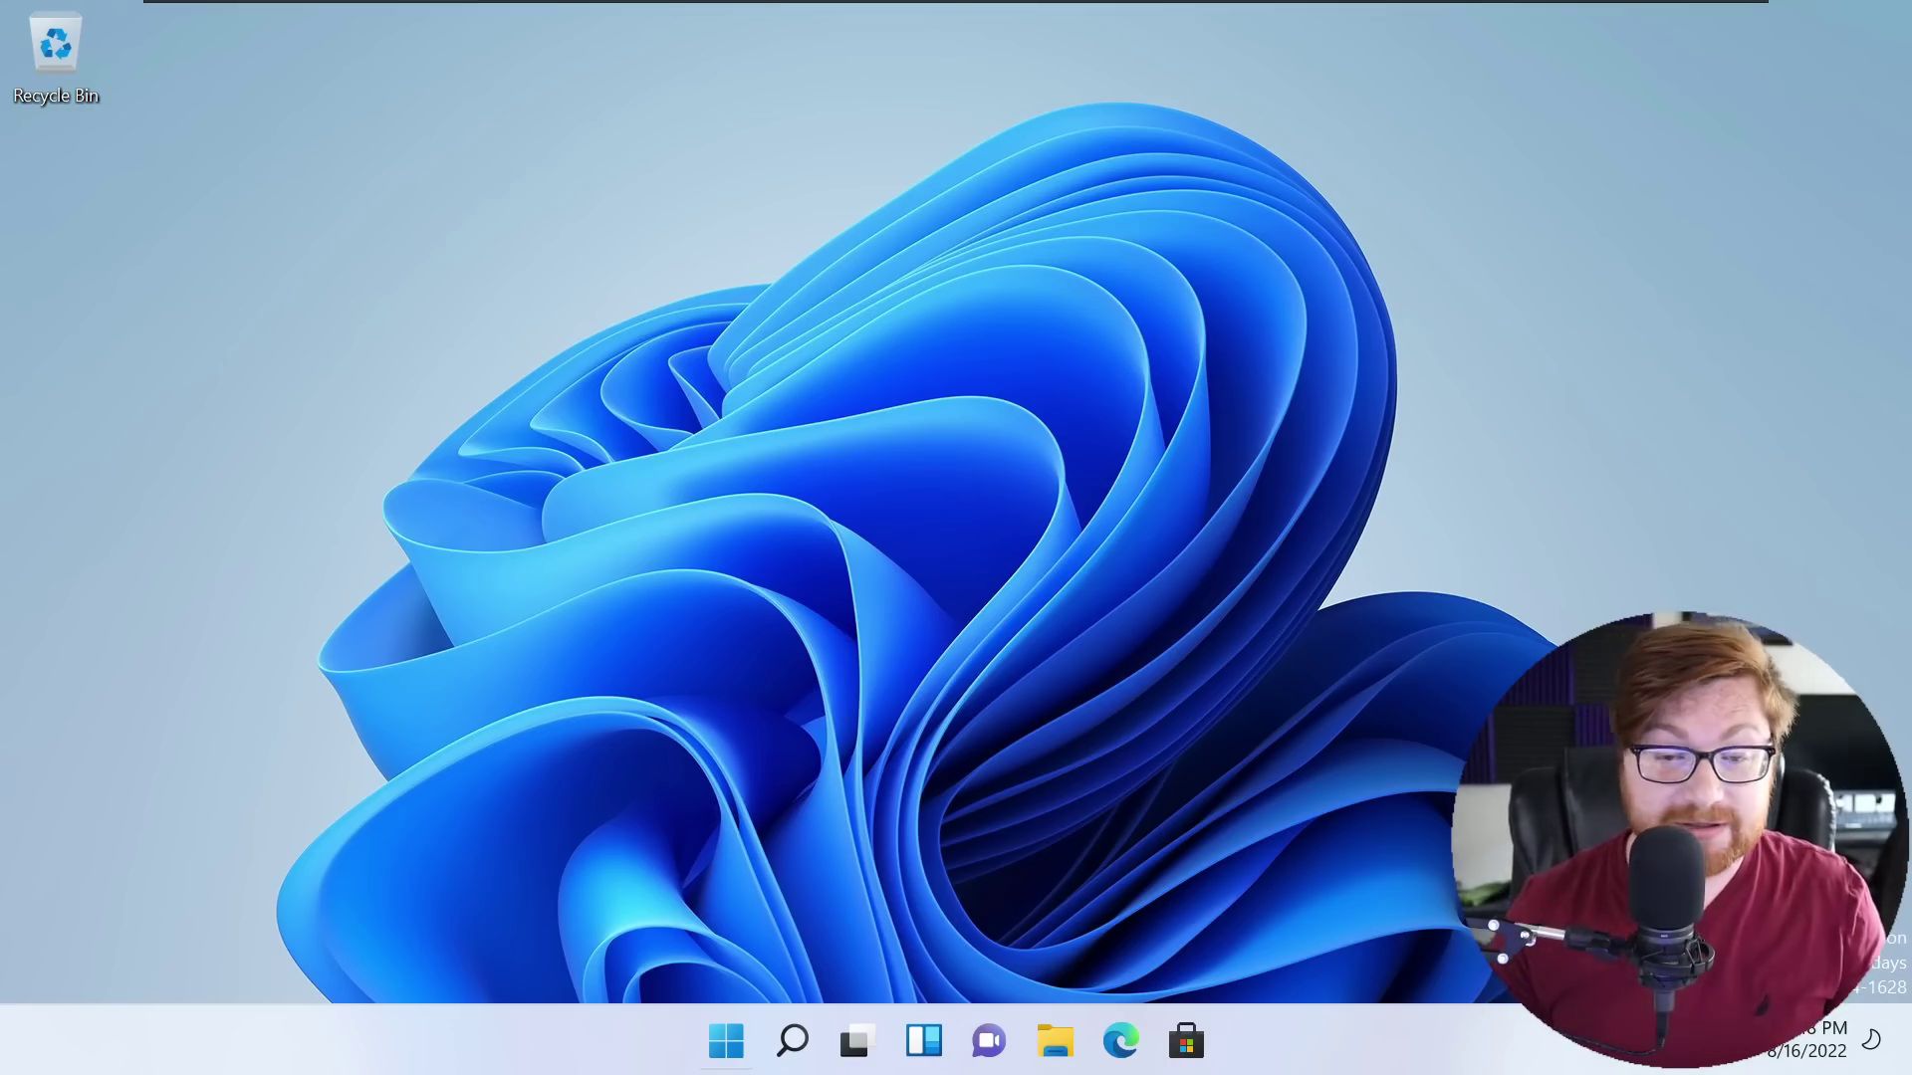
Search Start for "virus" to find Virus & threat protection
{"action": "key", "text": "super"}
{"action": "type", "text": "virus"}
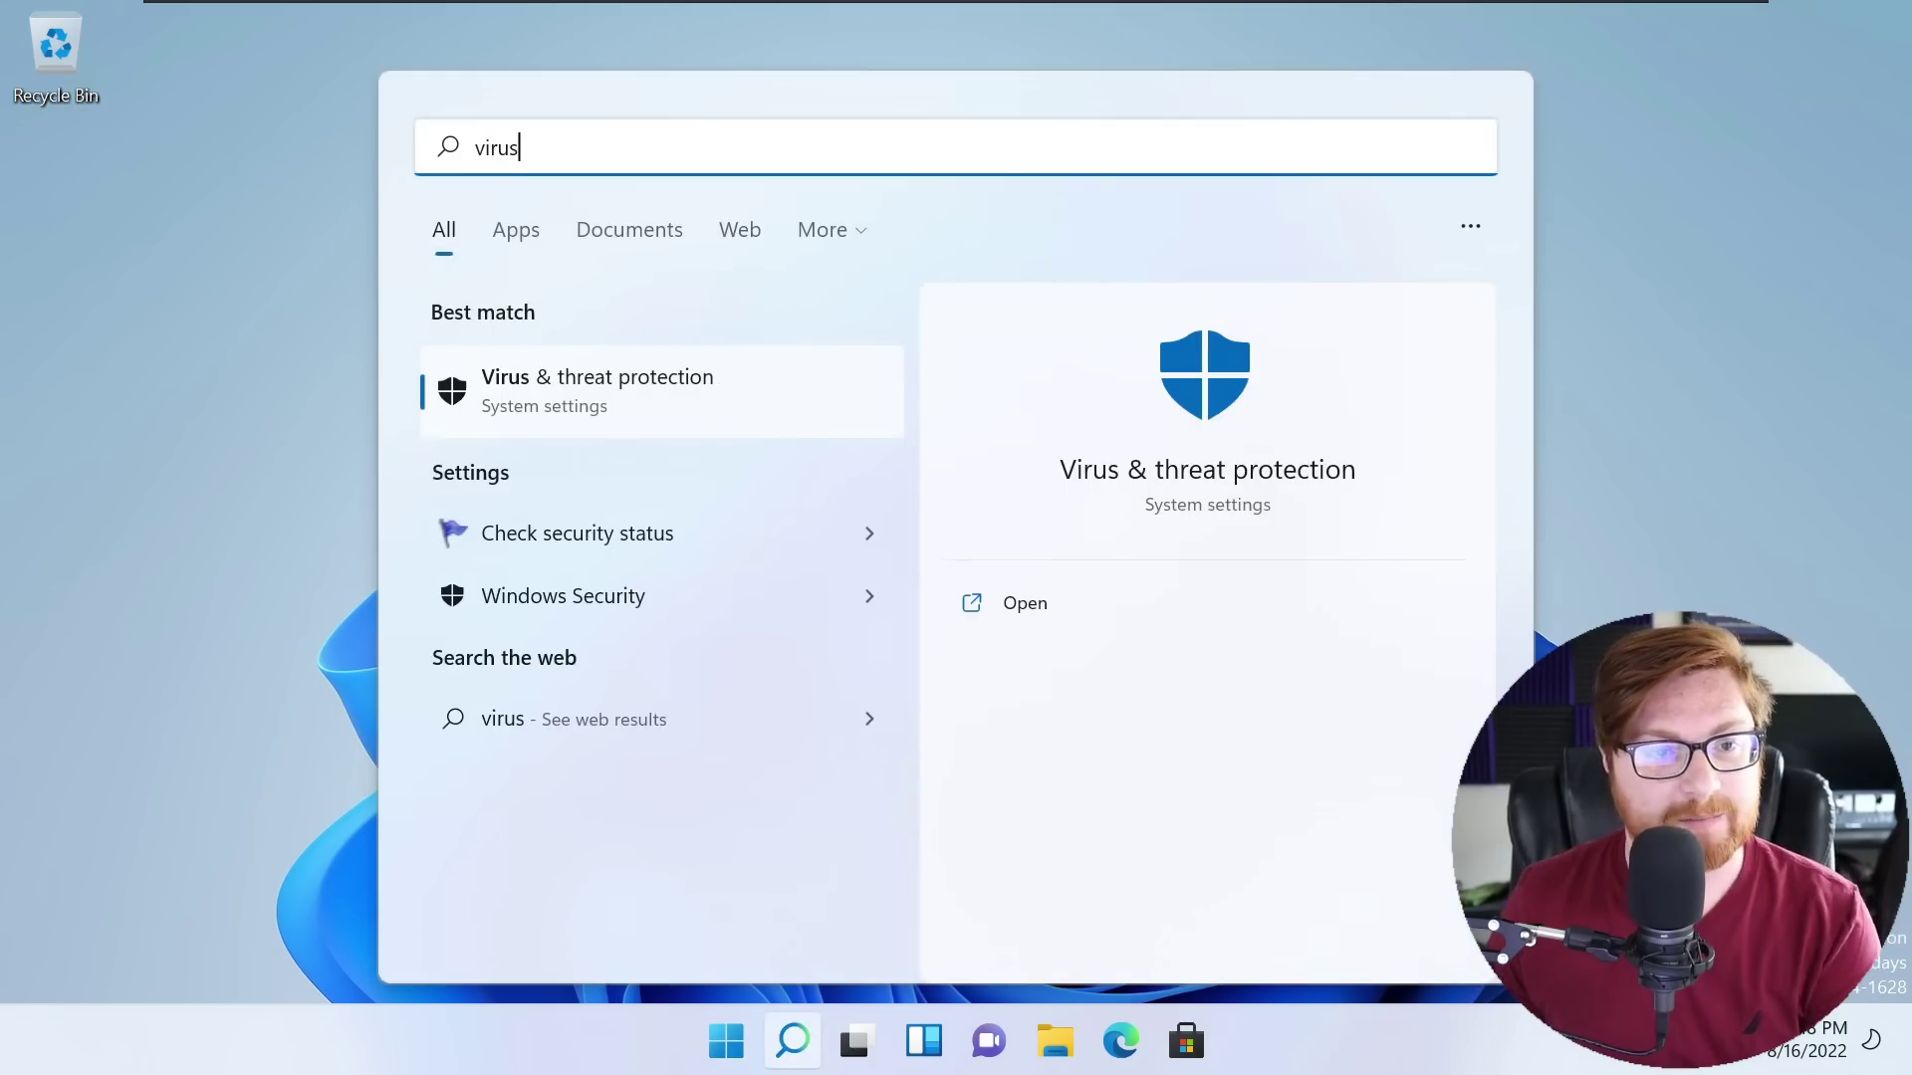
Confirm Virus & threat protection shows no current threats and up-to-date intelligence, then close Windows Security
{"action": "left_click", "coordinate": [640, 414]}
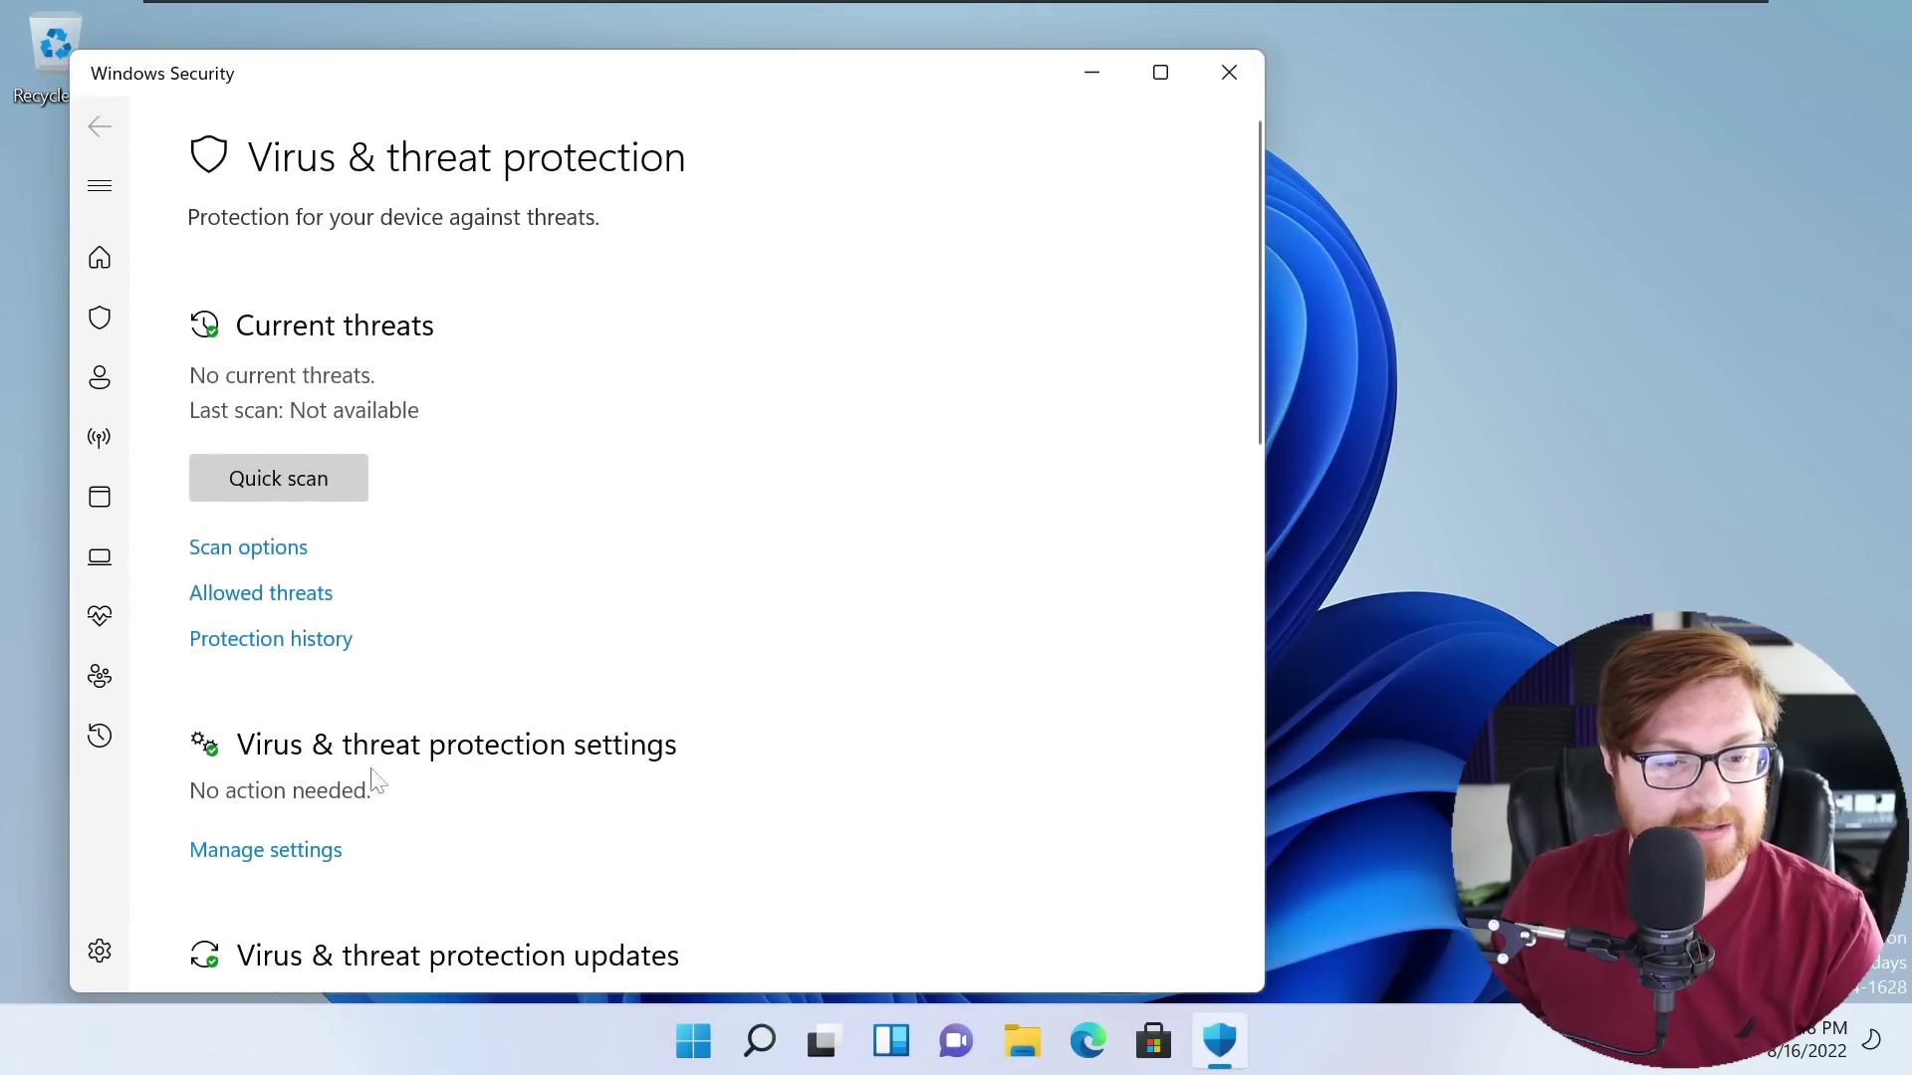
{"action": "scroll", "coordinate": [324, 785], "scroll_direction": "down", "scroll_amount": 3}
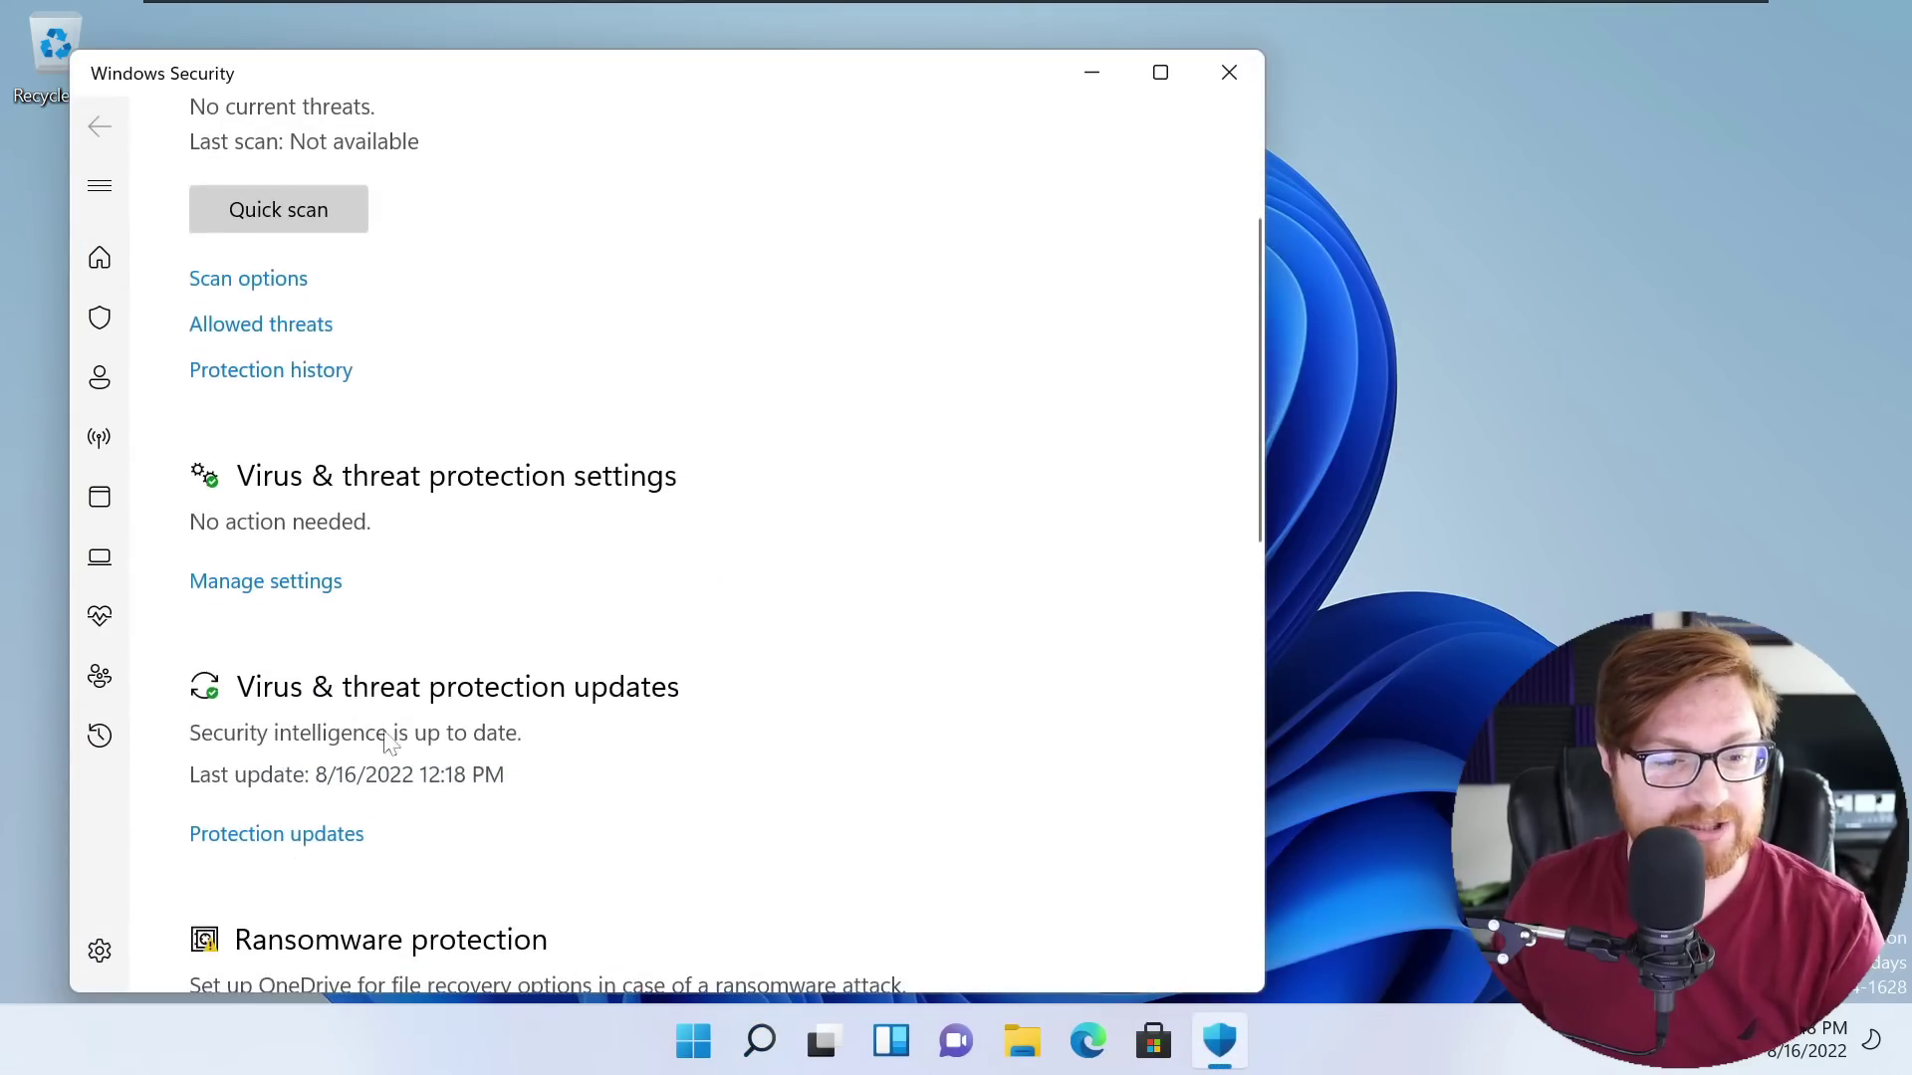
{"action": "scroll", "coordinate": [330, 666], "scroll_direction": "up", "scroll_amount": 3}
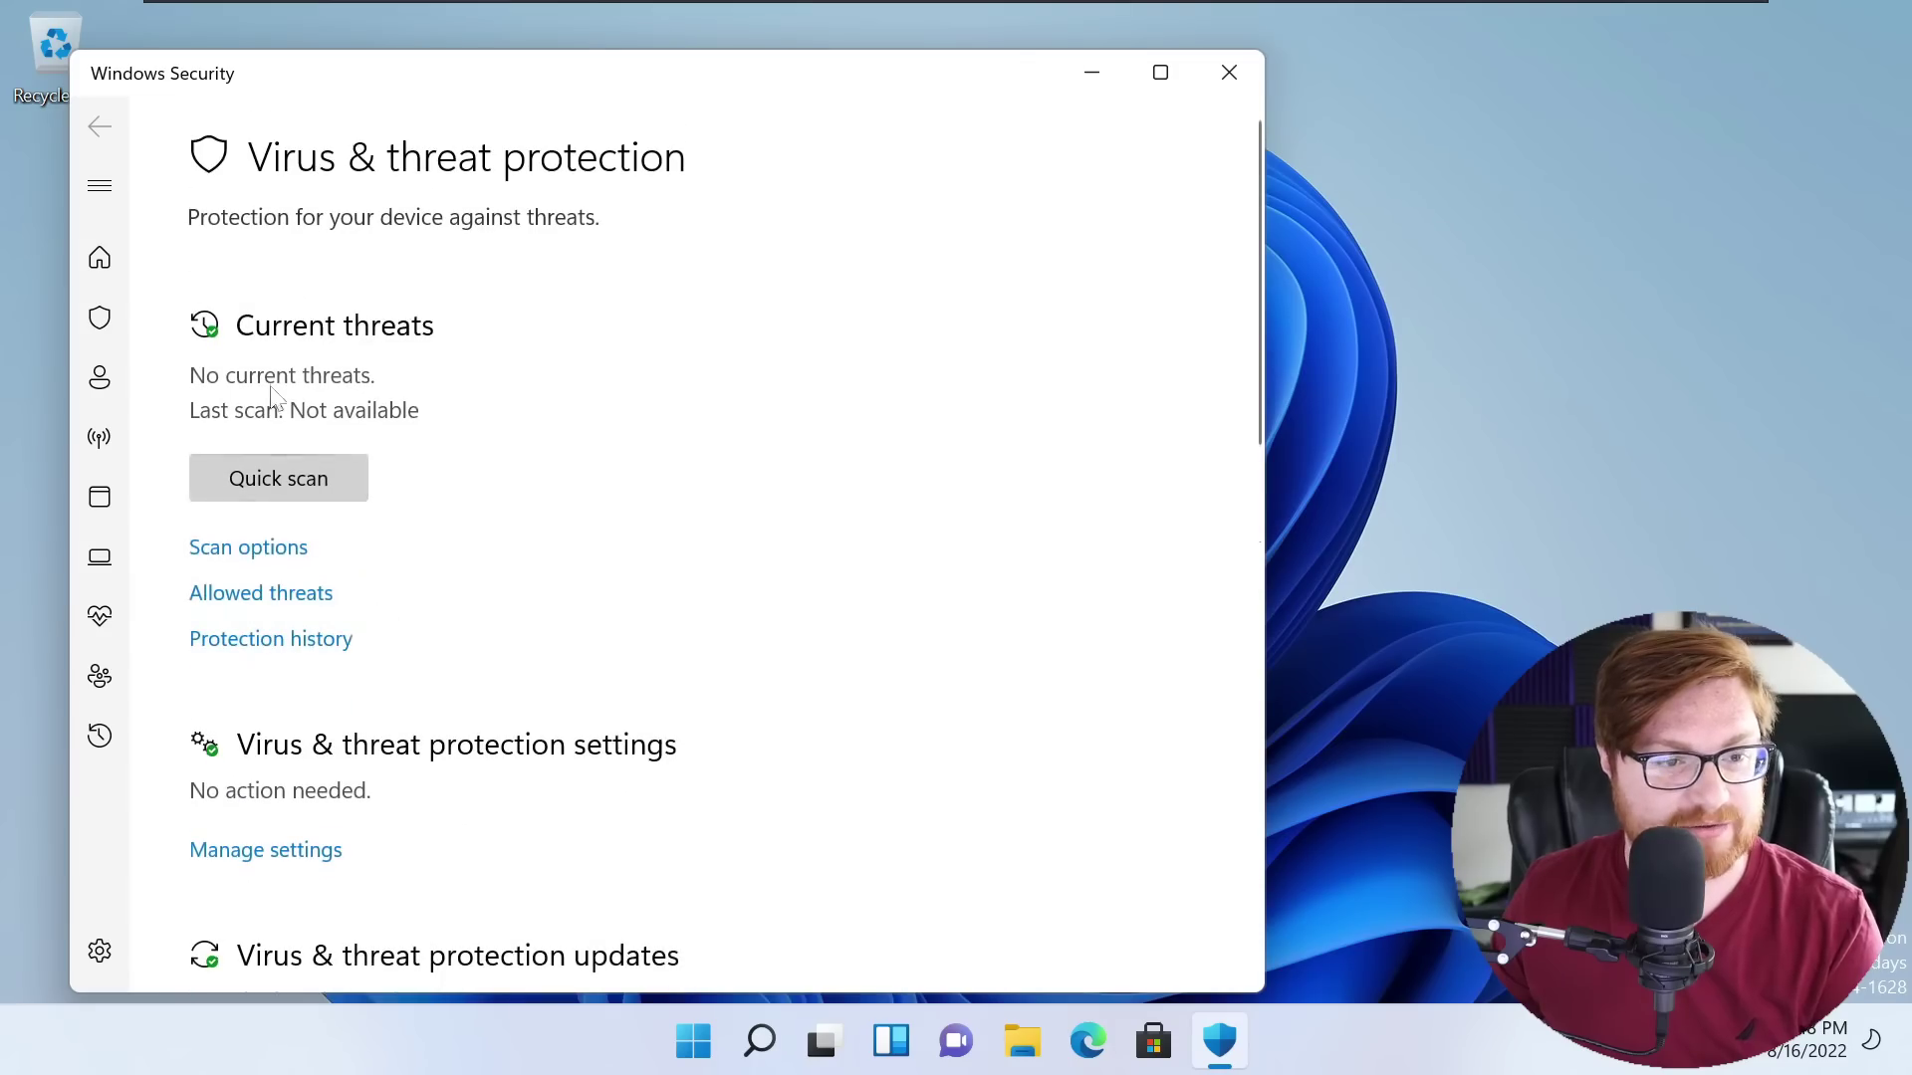
{"action": "scroll", "coordinate": [499, 627], "scroll_direction": "down", "scroll_amount": 9}
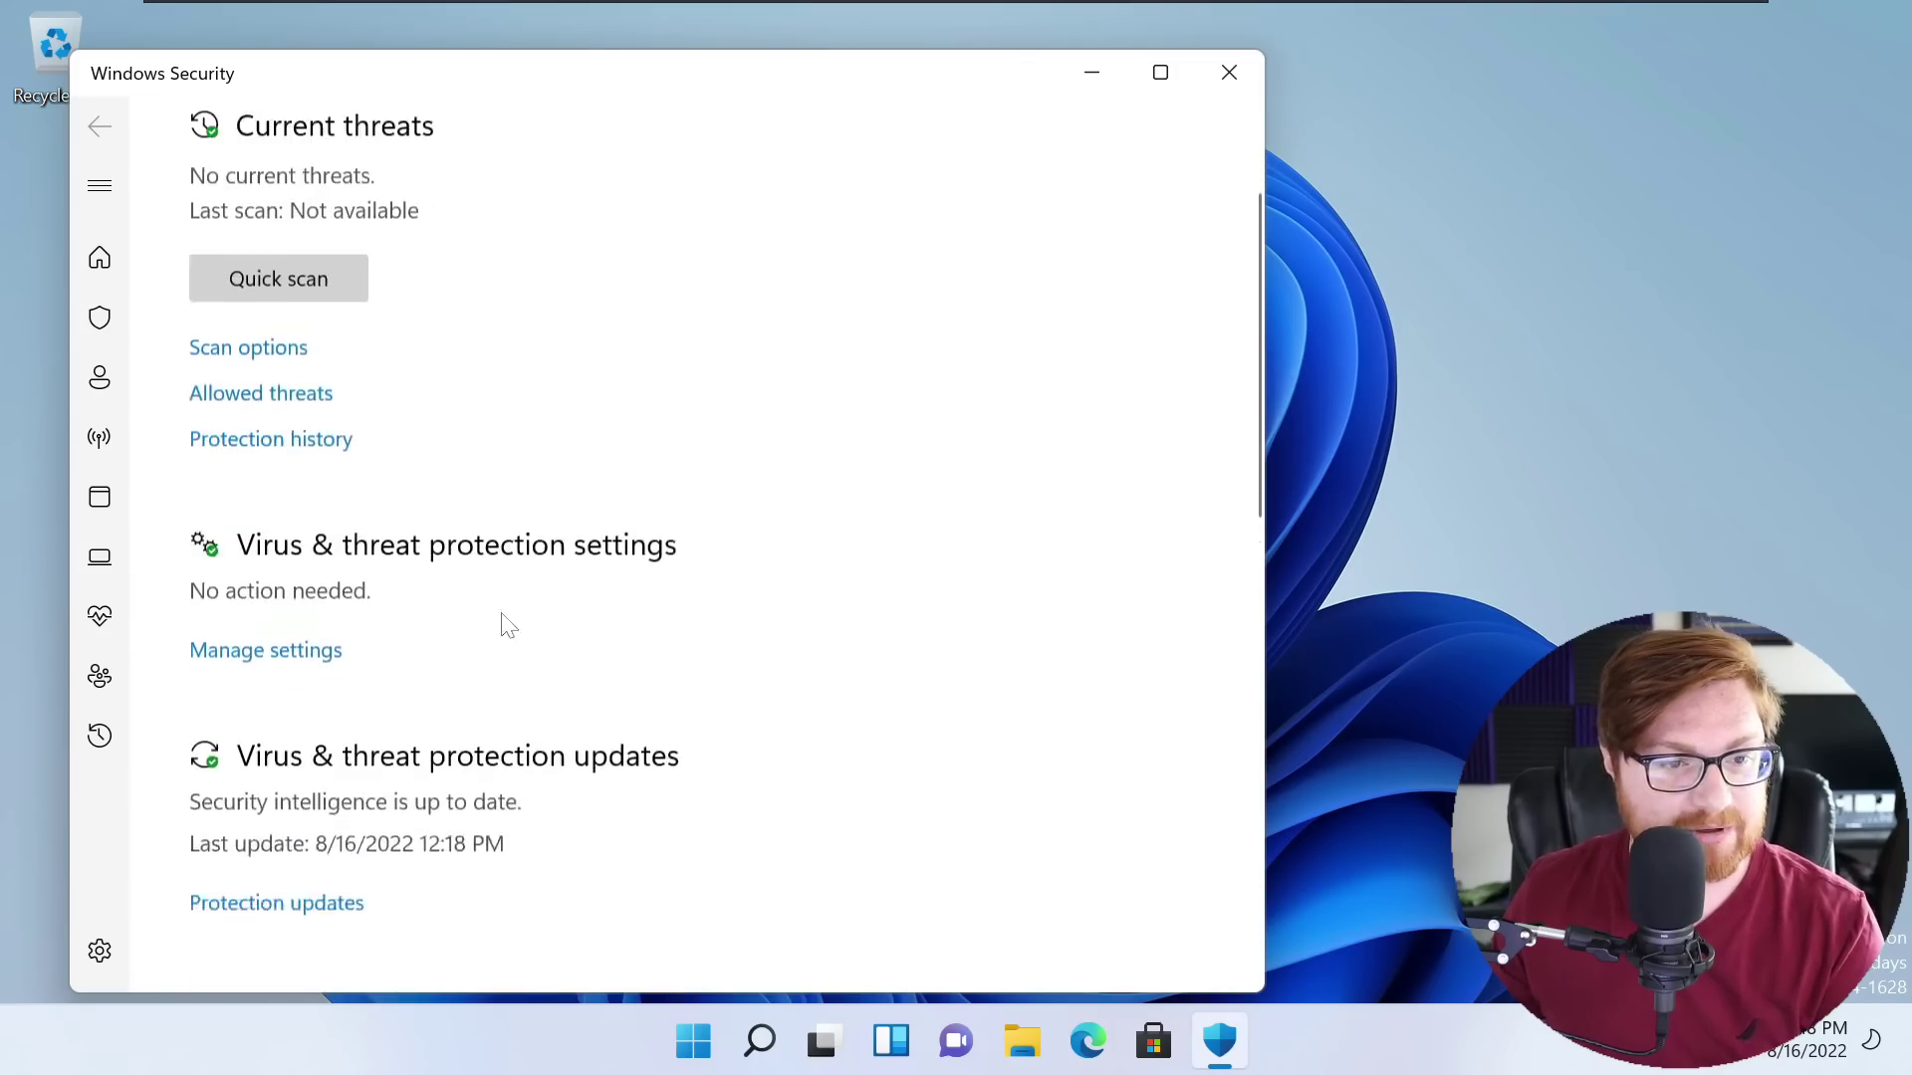
{"action": "scroll", "coordinate": [715, 729], "scroll_direction": "up", "scroll_amount": 9}
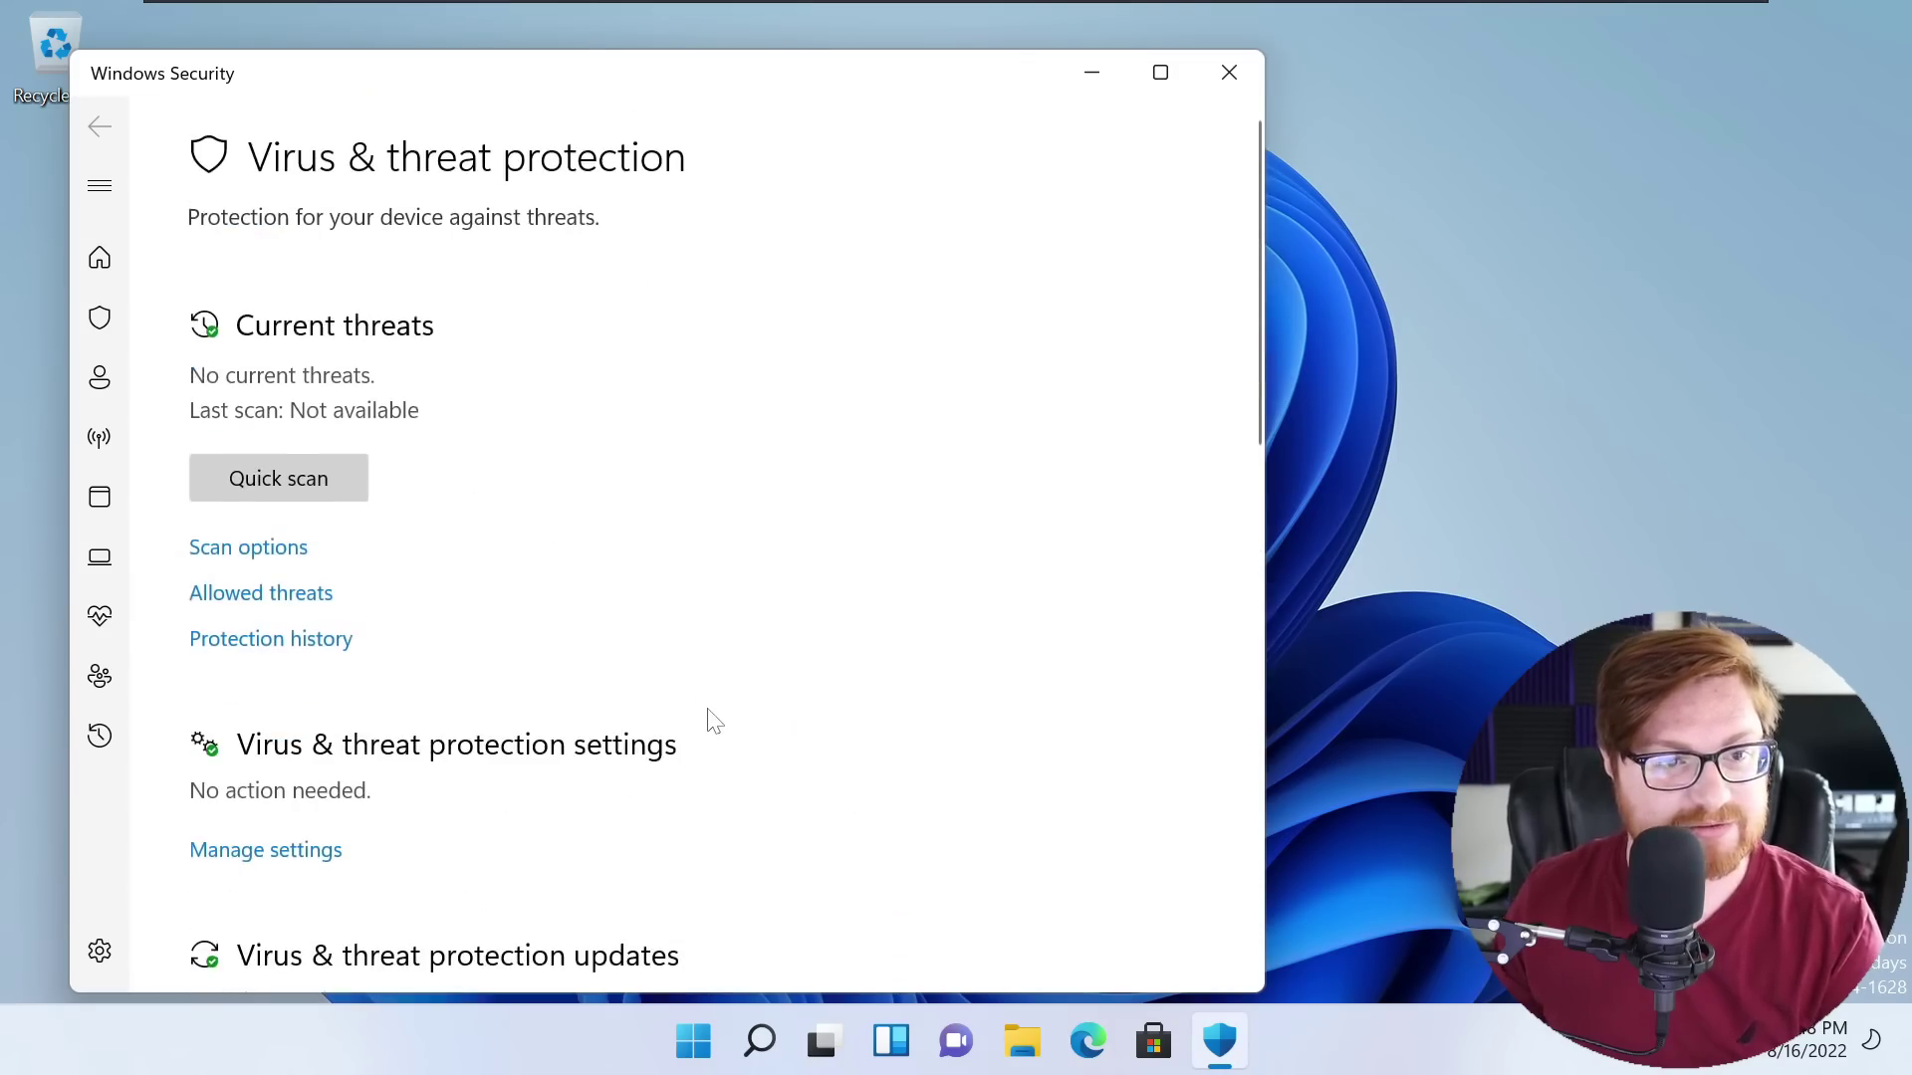
{"action": "left_click", "coordinate": [1228, 72]}
Launch Windows PowerShell from a "power" search, maximize it, and enlarge the console font
{"action": "key", "text": "super"}
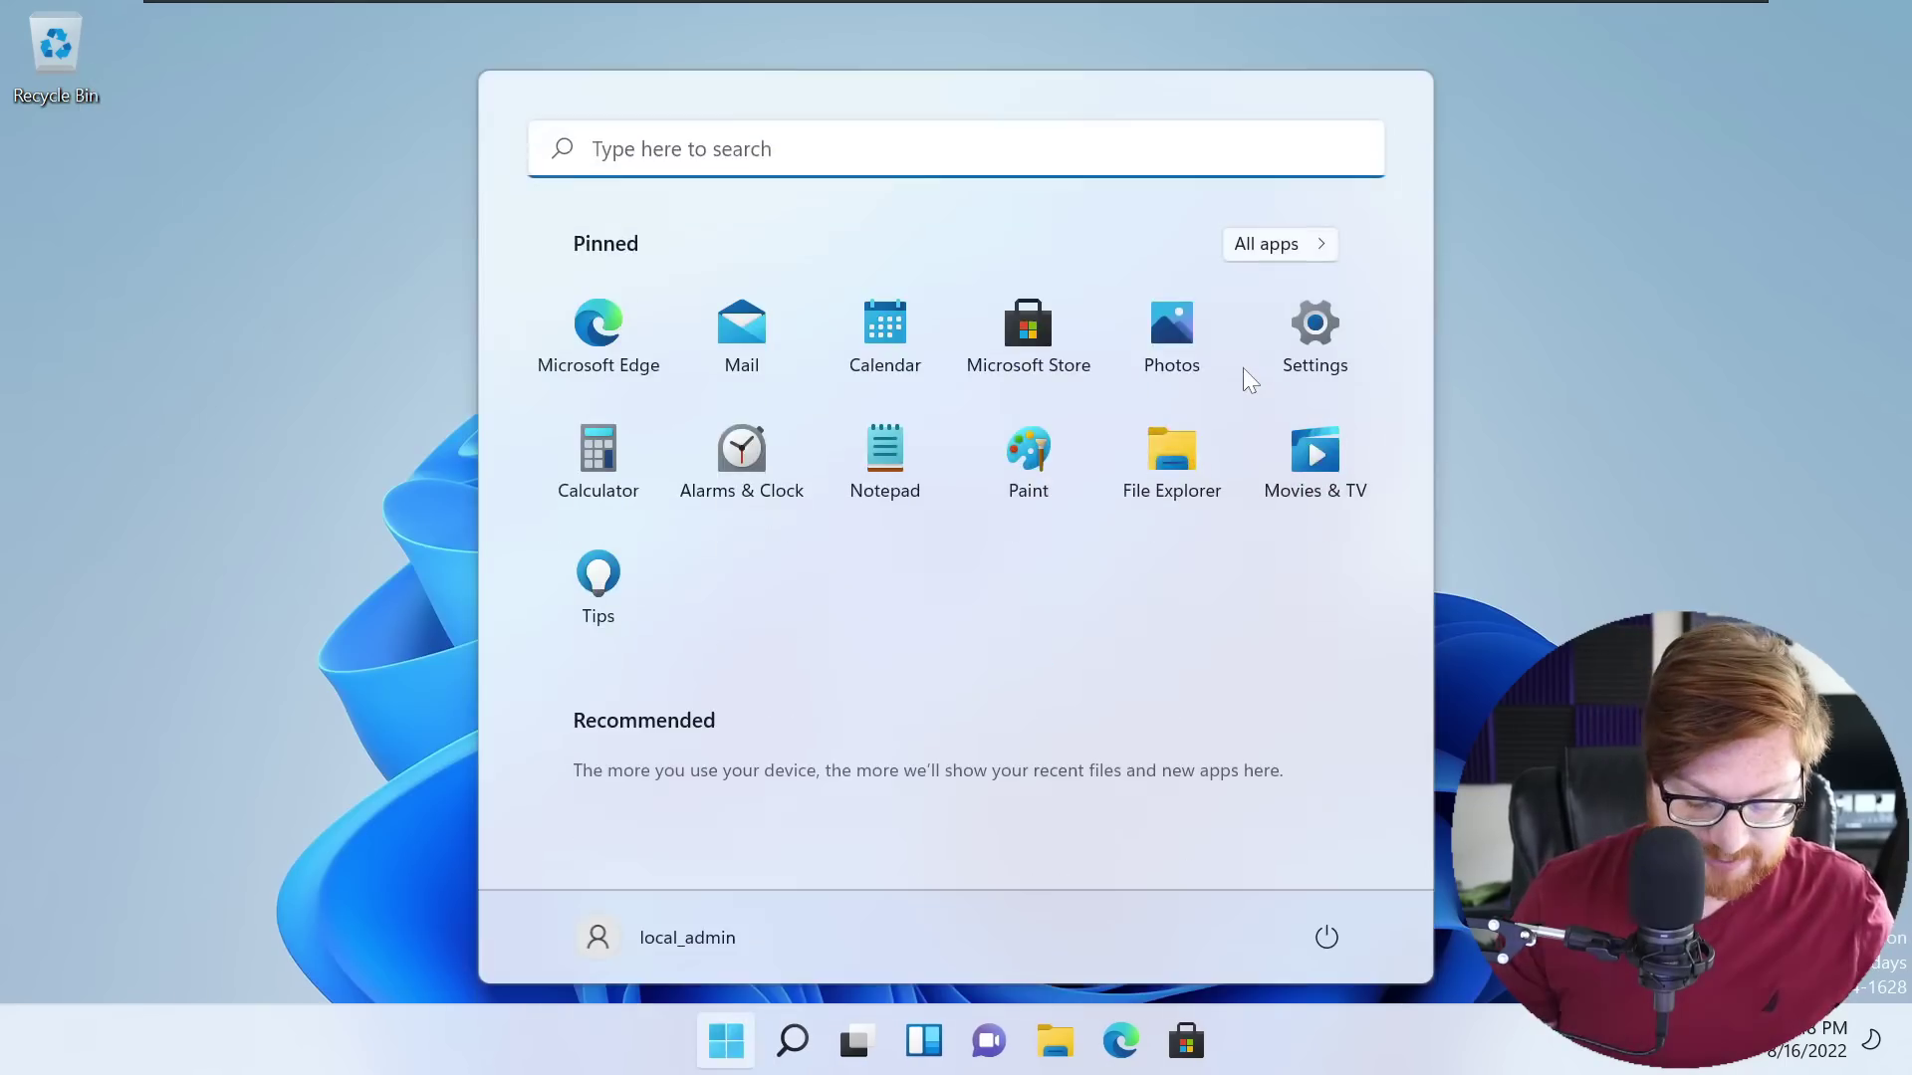
{"action": "key", "text": "super"}
{"action": "key", "text": "super"}
{"action": "type", "text": "power"}
{"action": "key", "text": "Down"}
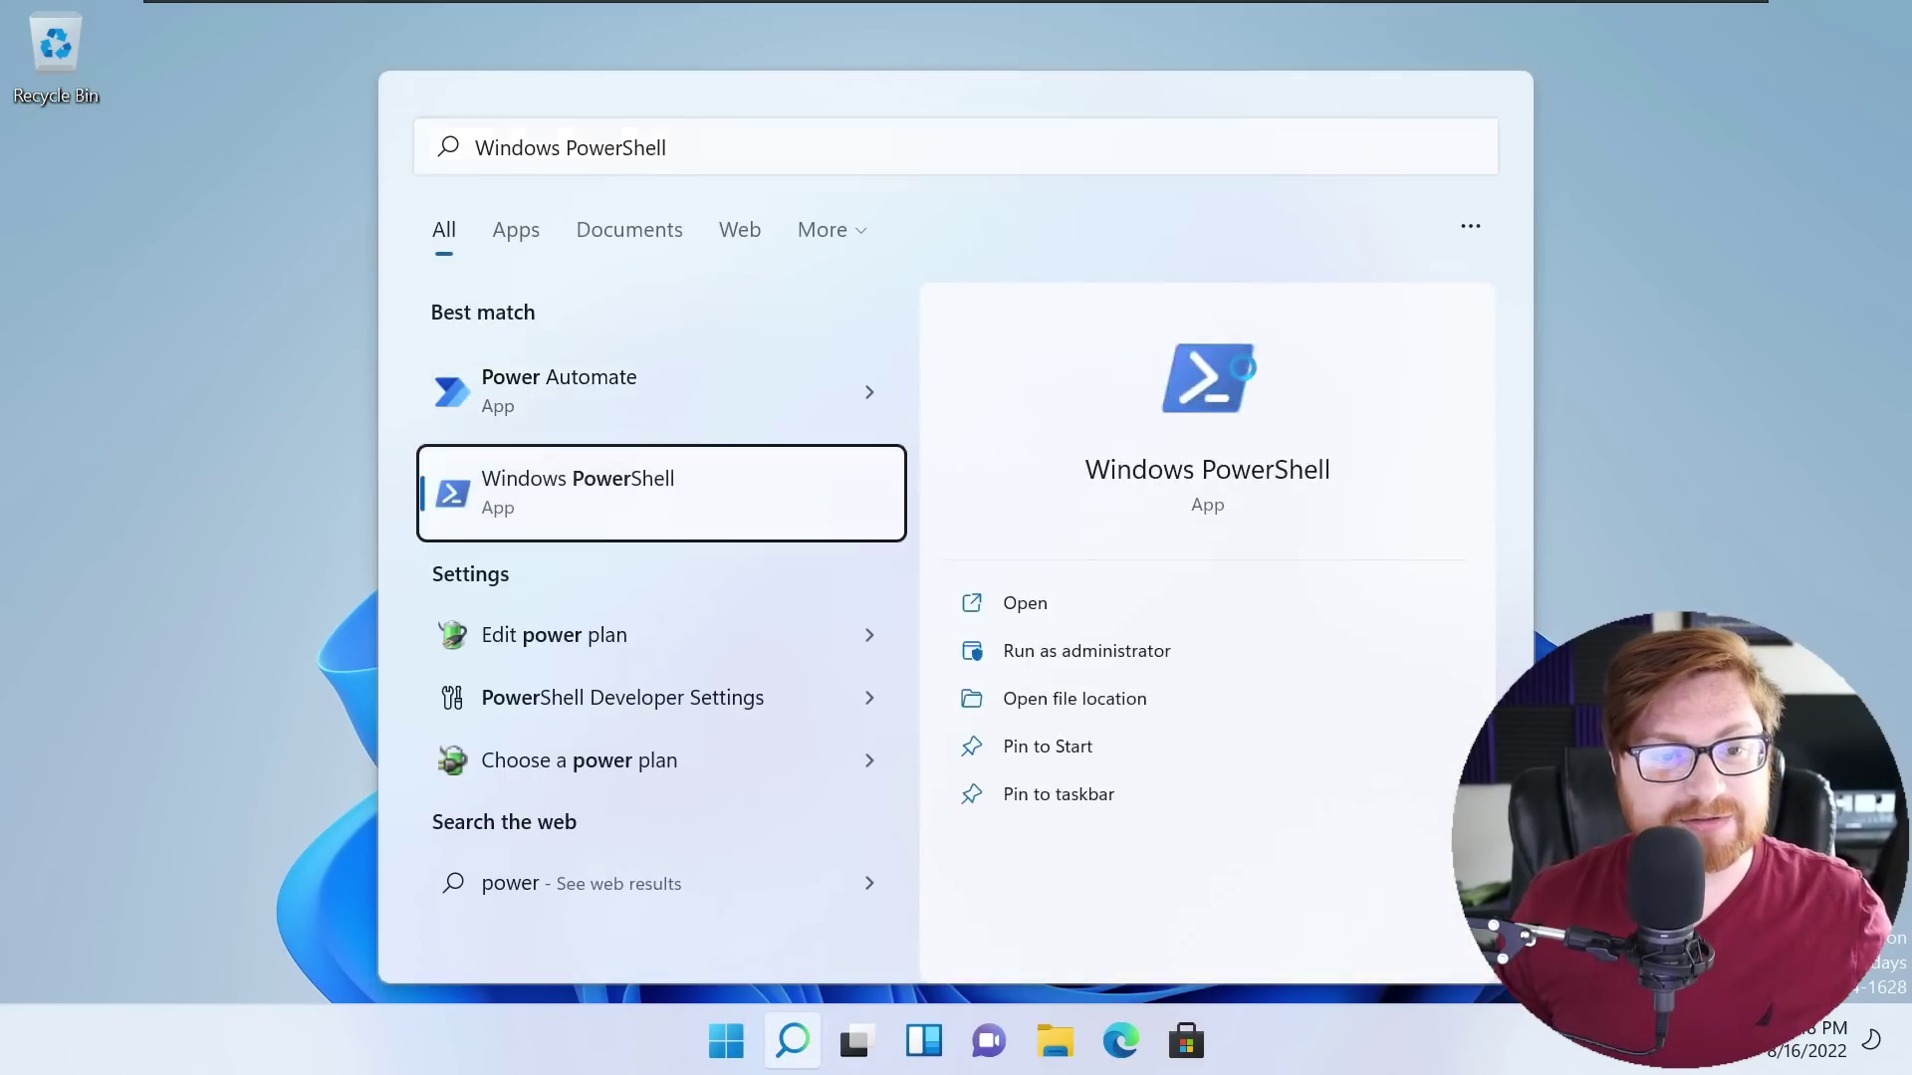
{"action": "key", "text": "Return"}
{"action": "double_click", "coordinate": [1068, 261]}
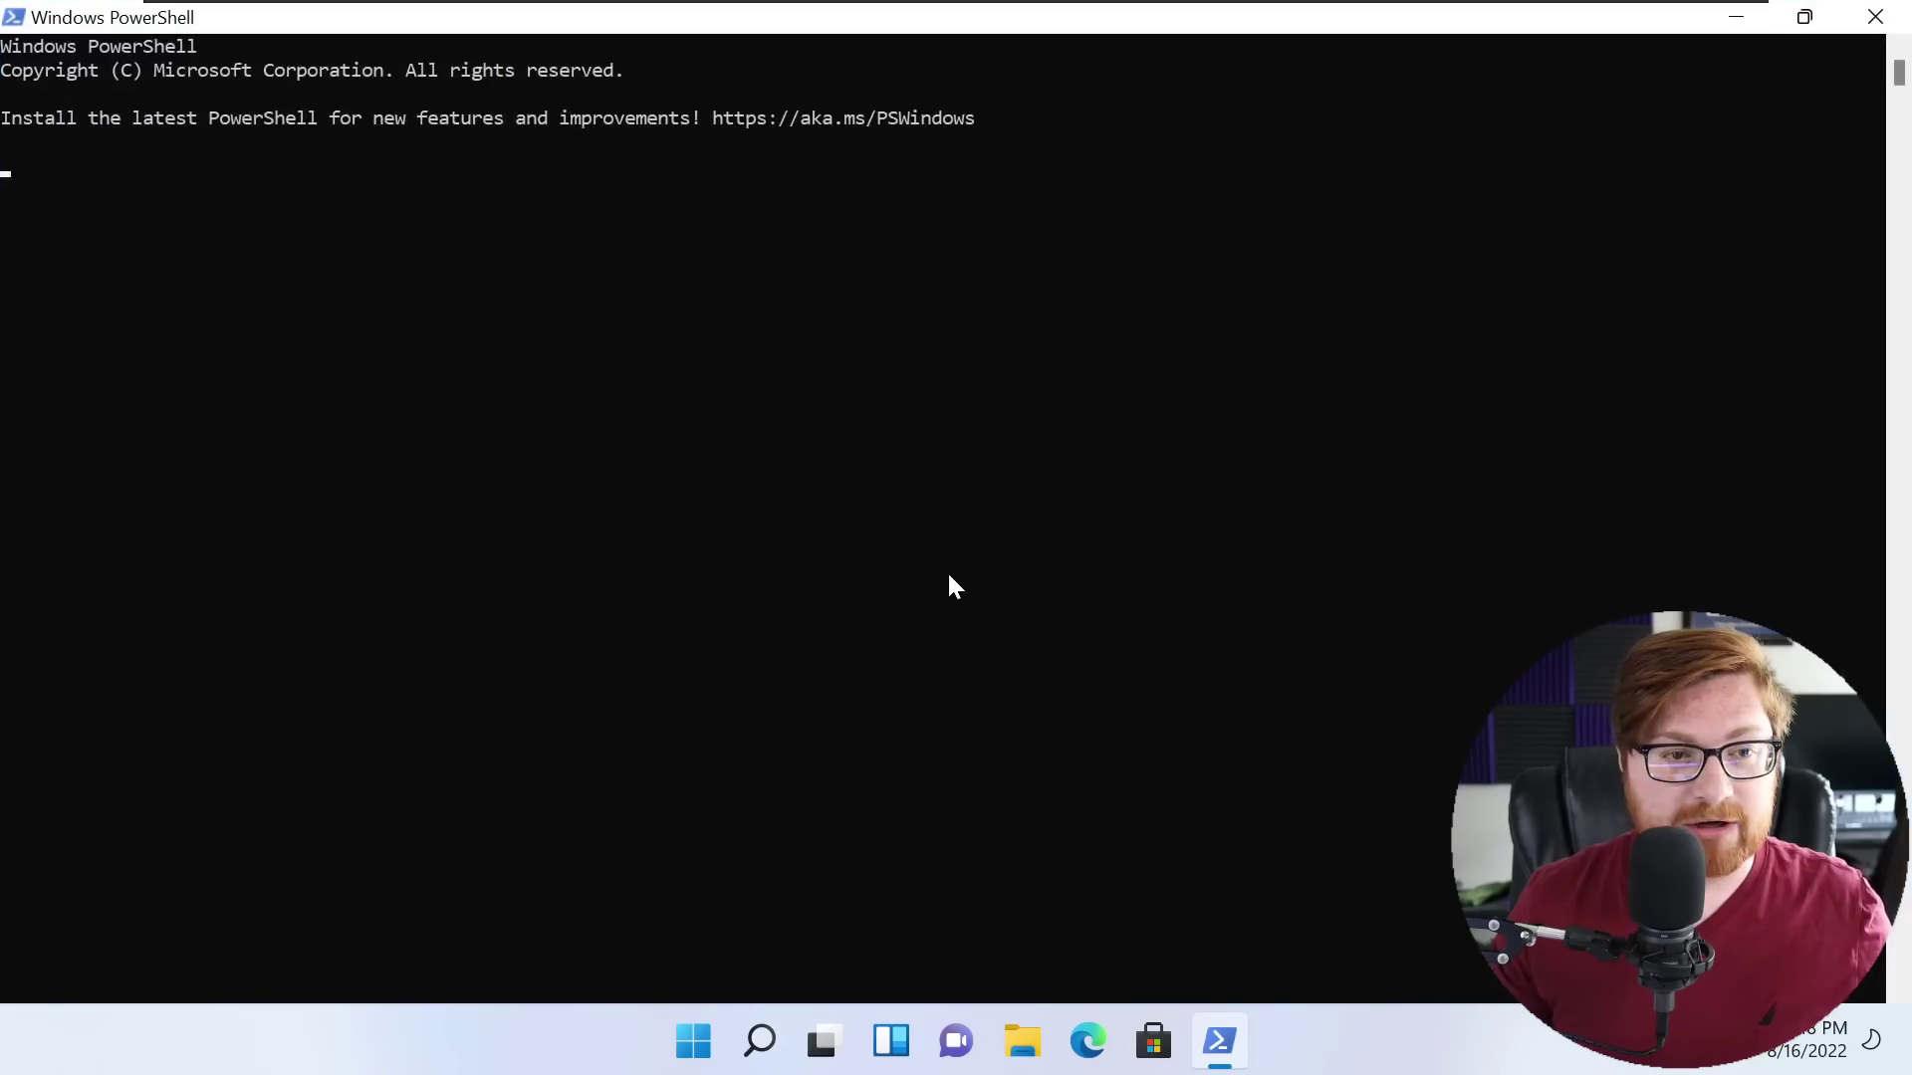
{"action": "scroll", "coordinate": [947, 571], "scroll_direction": "up", "scroll_amount": 5, "text": "ctrl"}
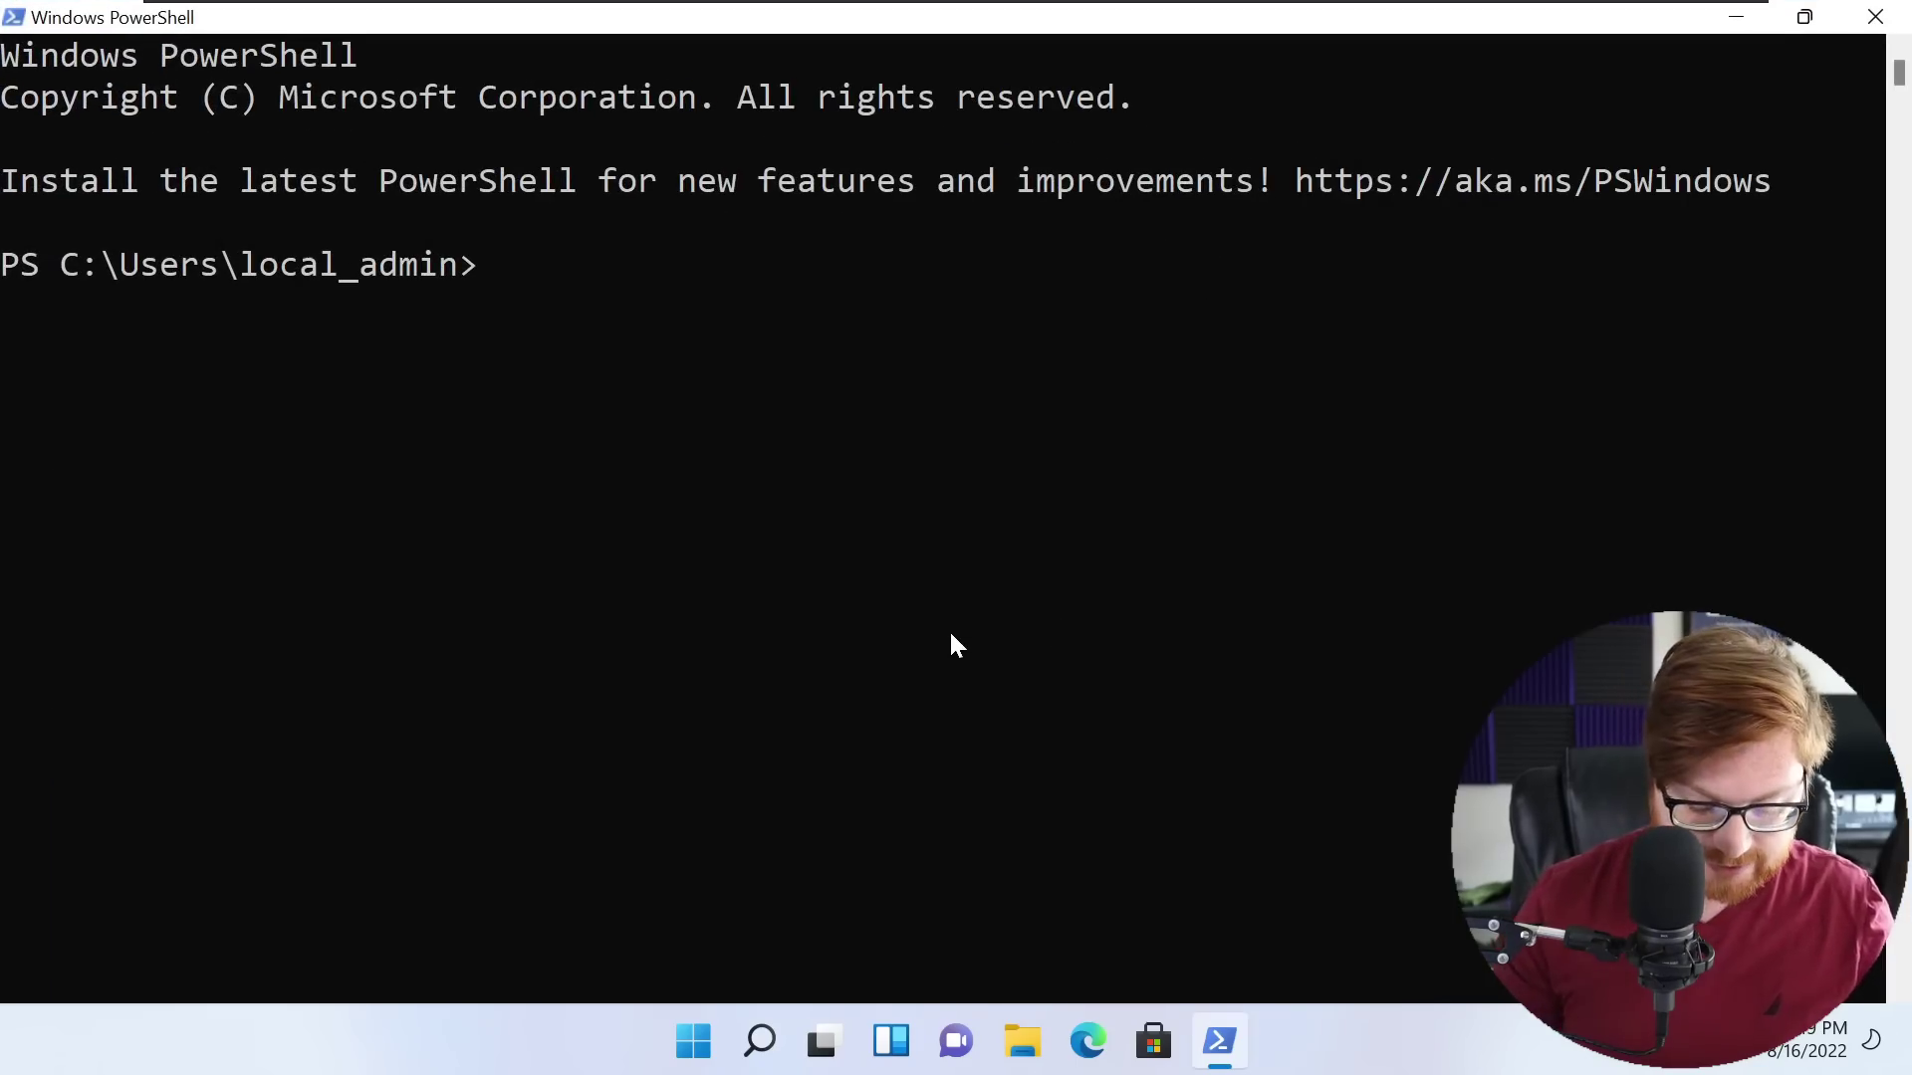
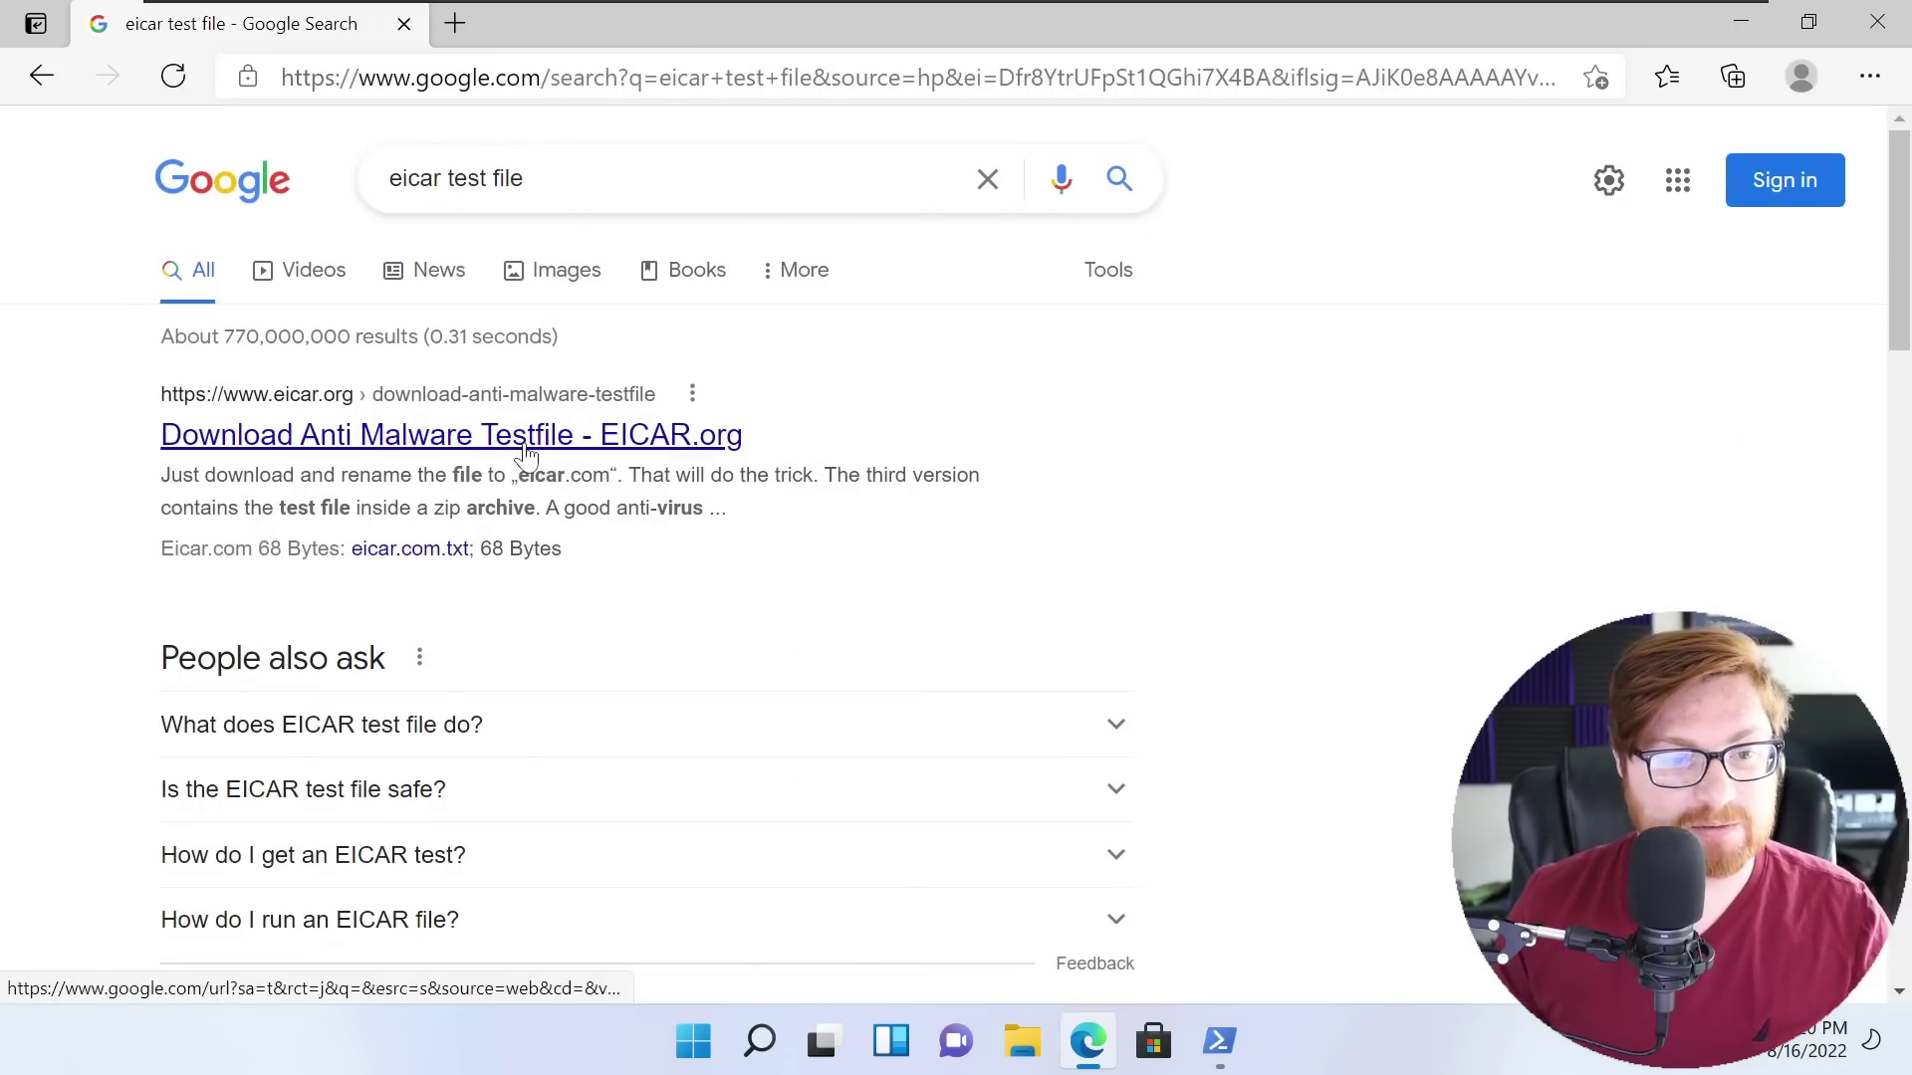
Download eicar.com from the EICAR test-file page to the Desktop, bypassing Edge's unsafe-site warning
{"action": "left_click", "coordinate": [525, 435]}
{"action": "scroll", "coordinate": [1088, 694], "scroll_direction": "down", "scroll_amount": 10}
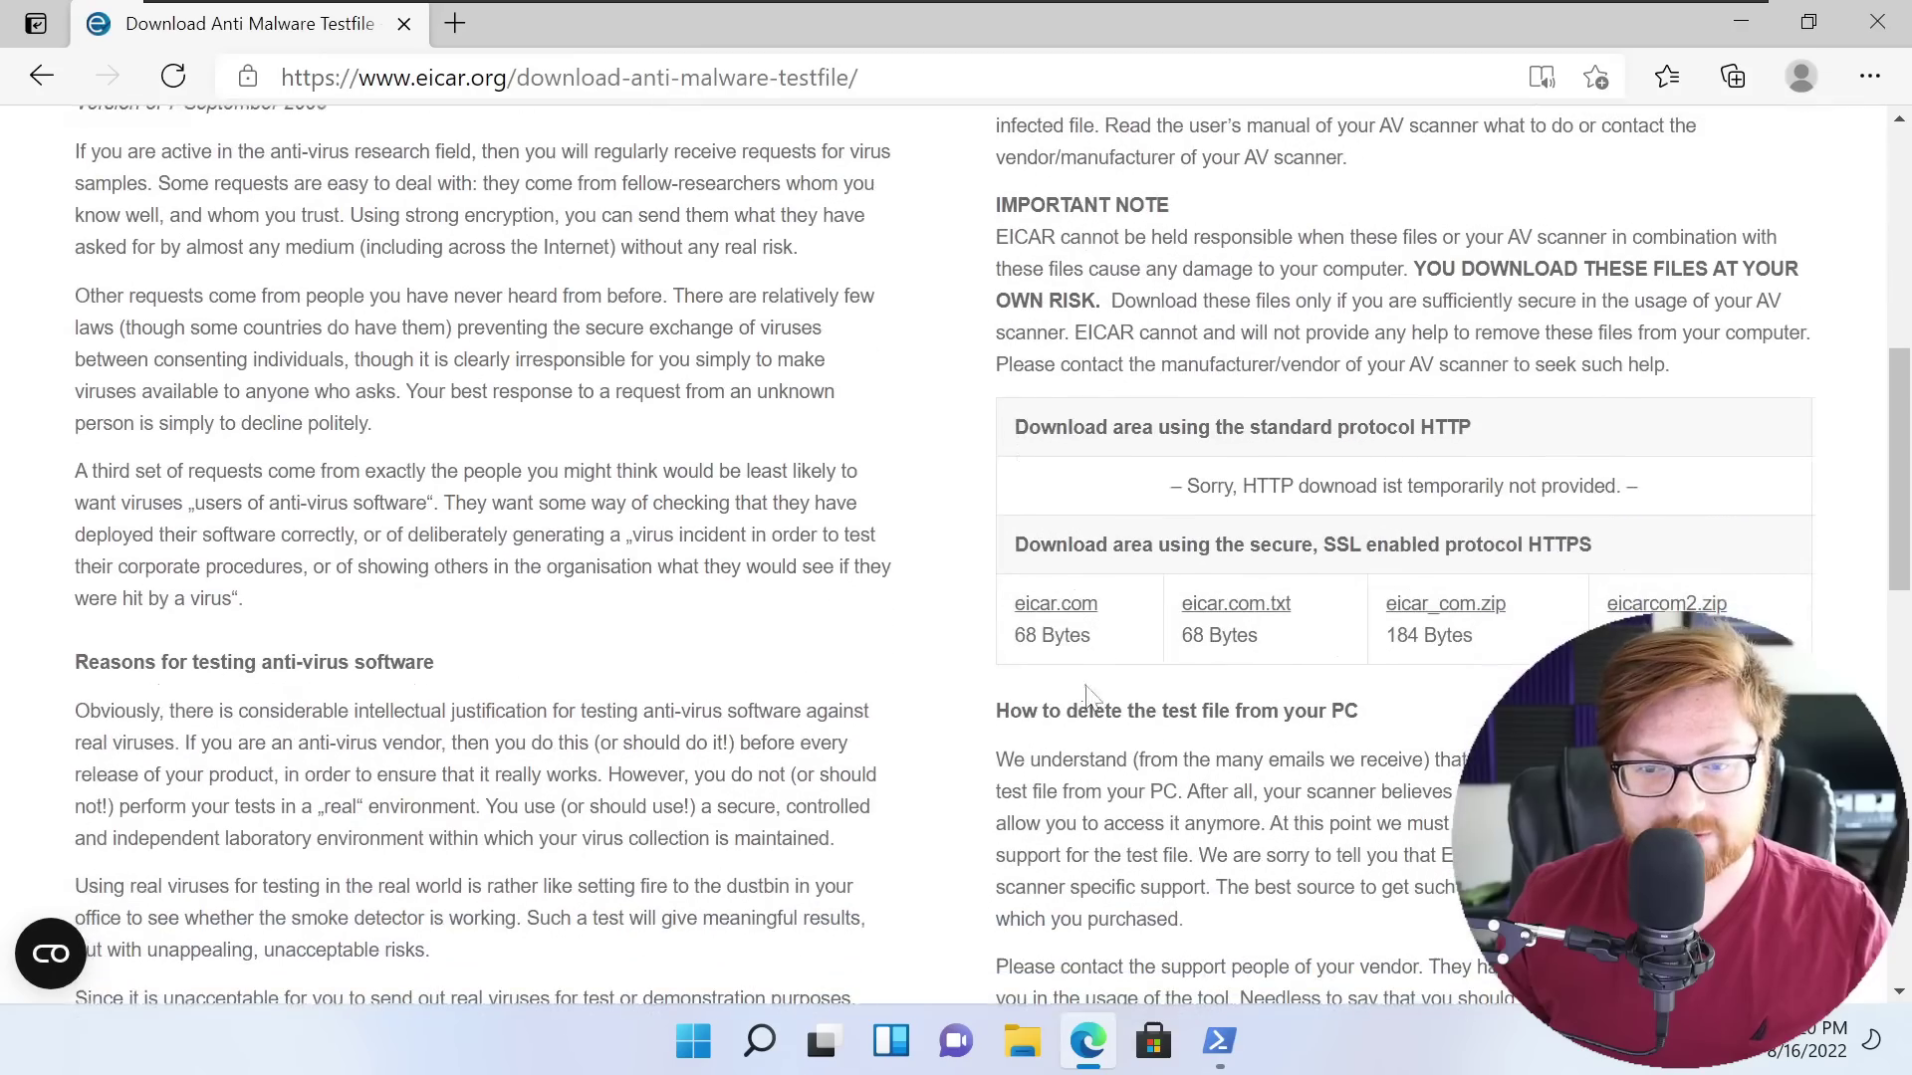
{"action": "left_click", "coordinate": [1064, 605]}
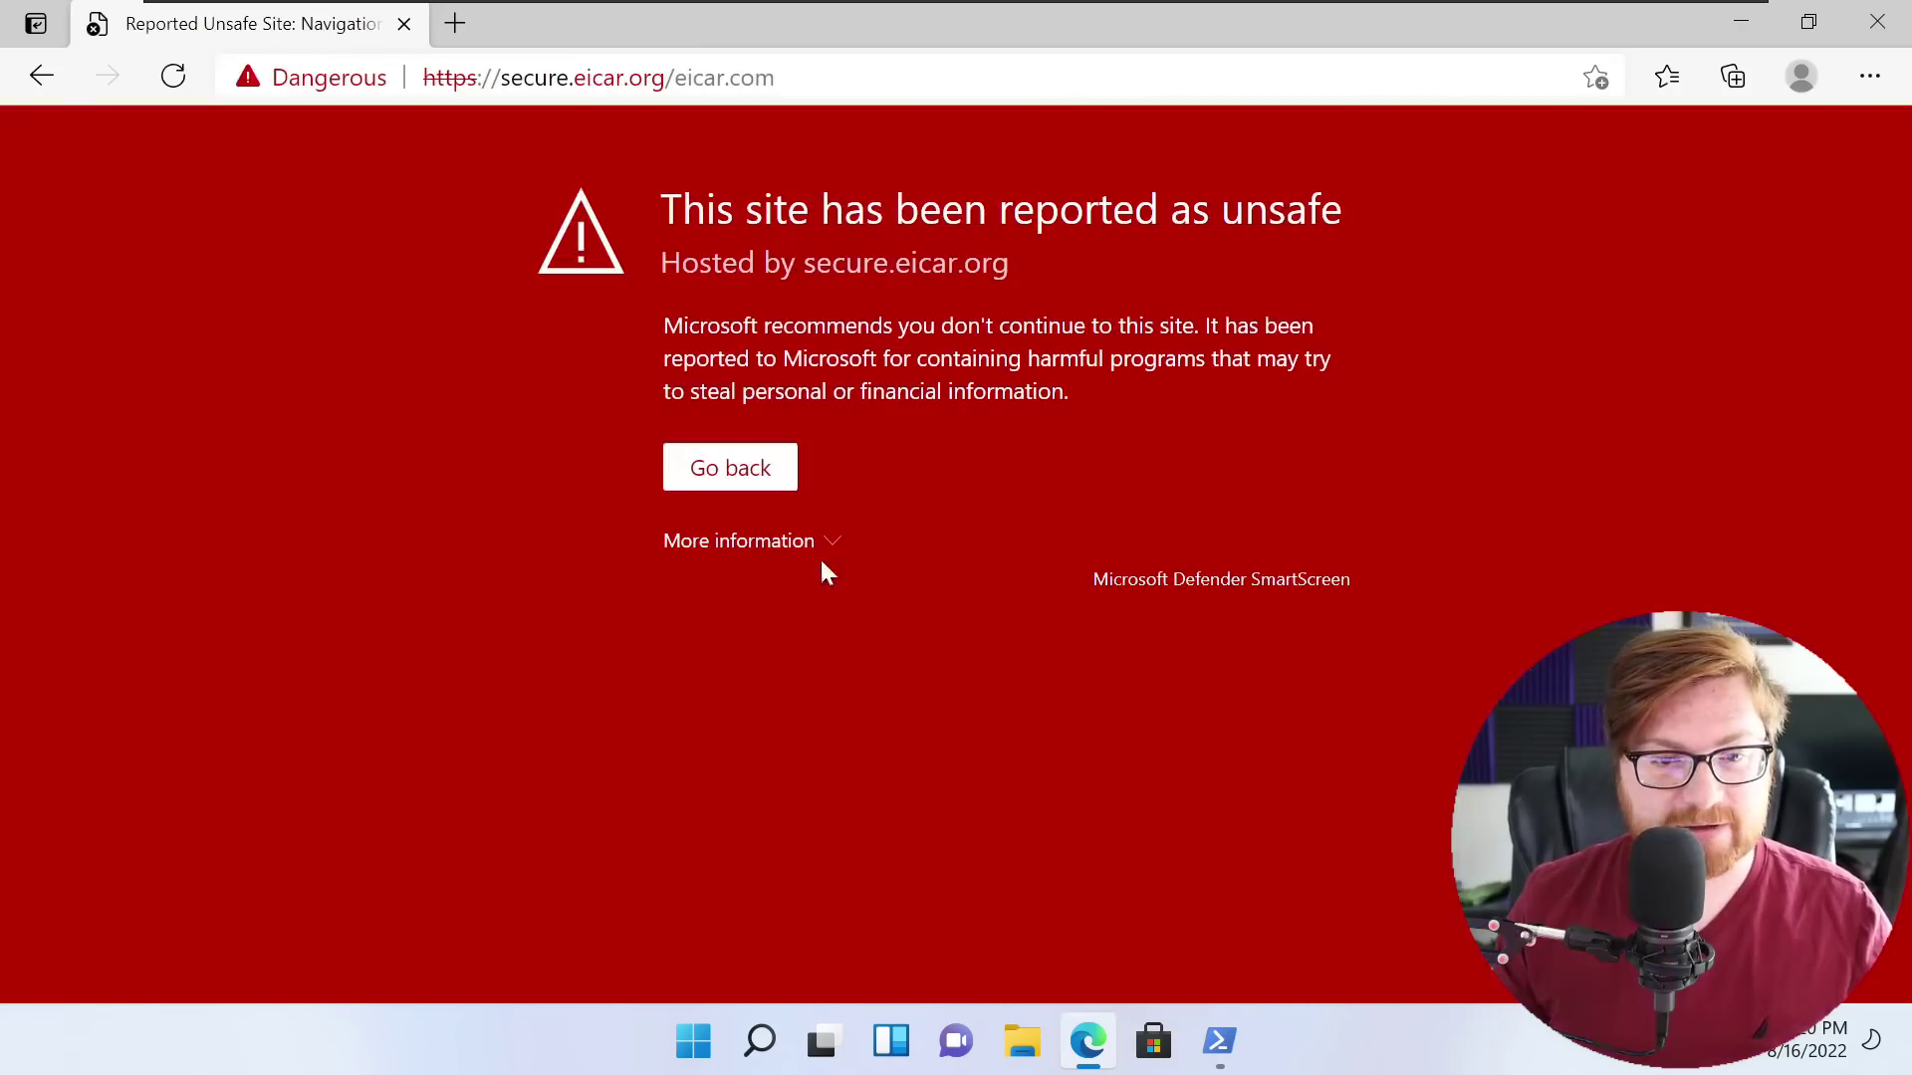
{"action": "left_click", "coordinate": [787, 546]}
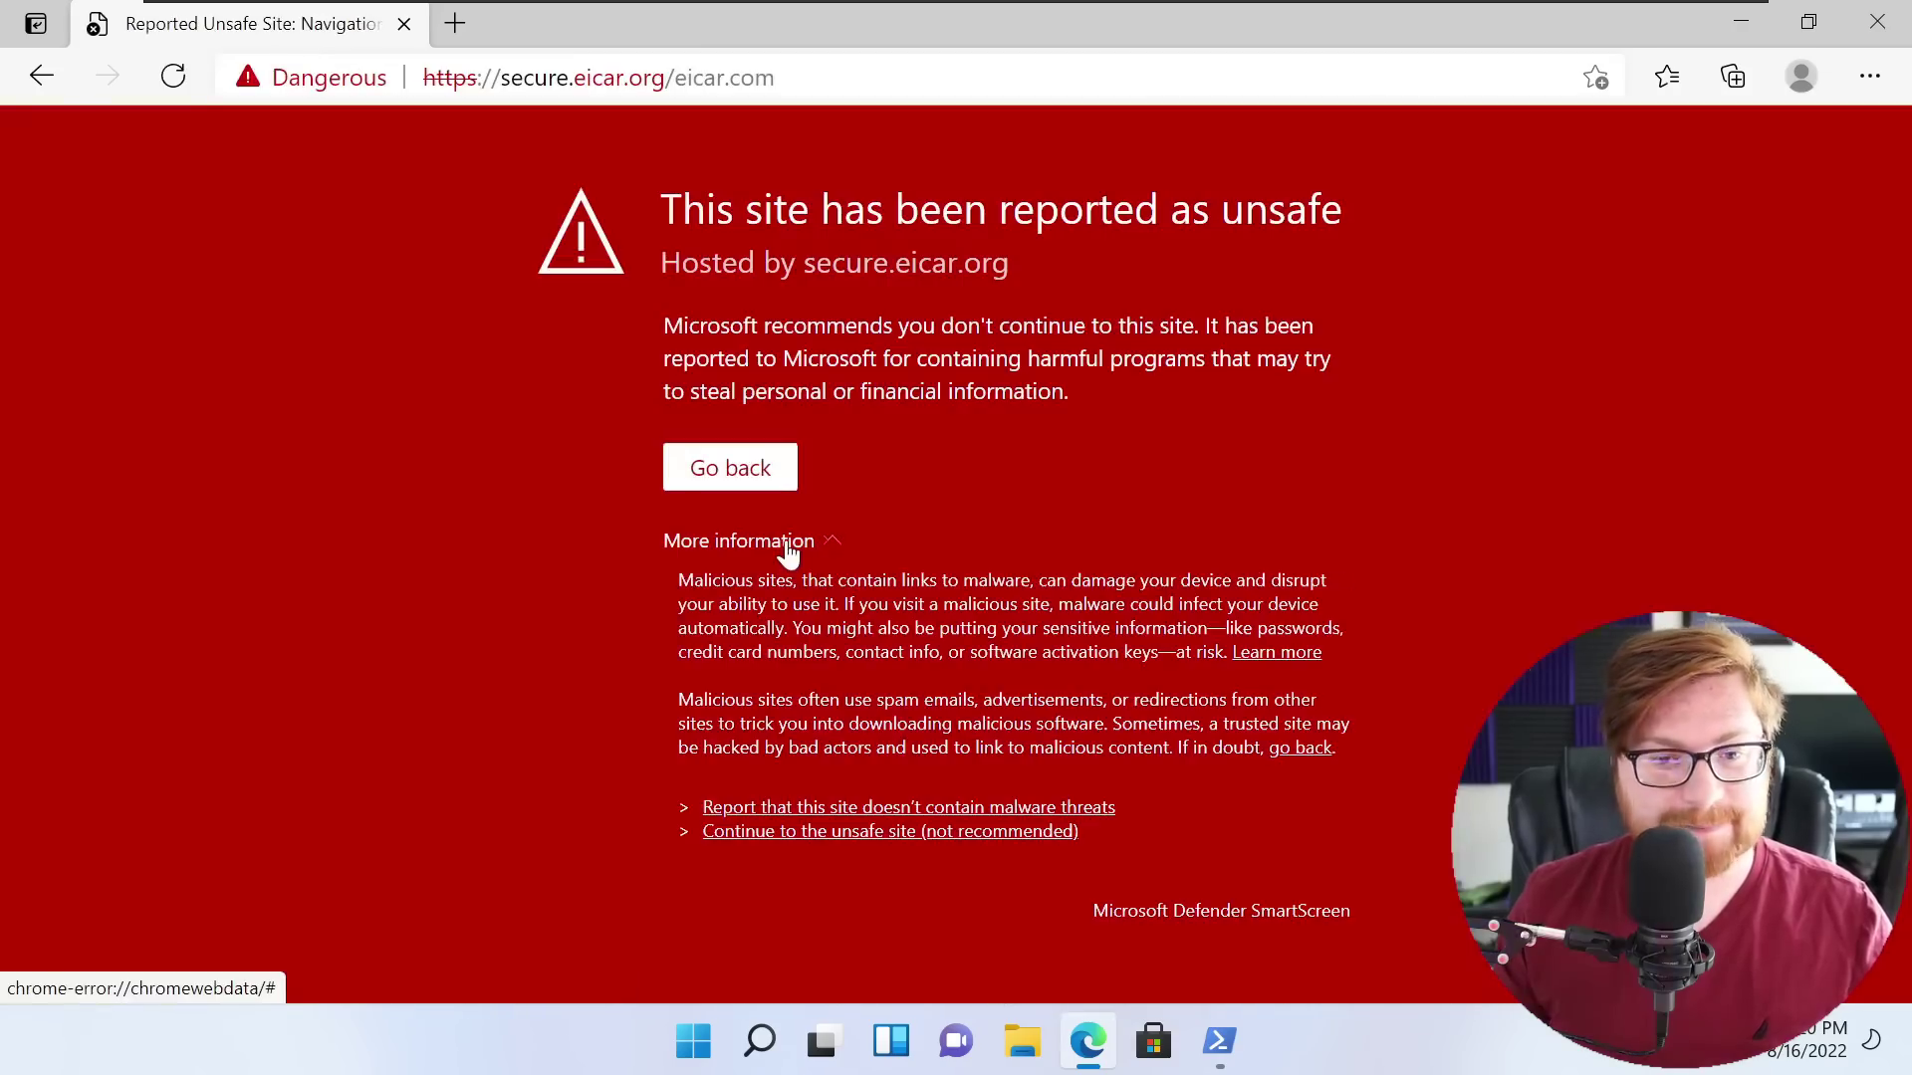
{"action": "left_click", "coordinate": [909, 835]}
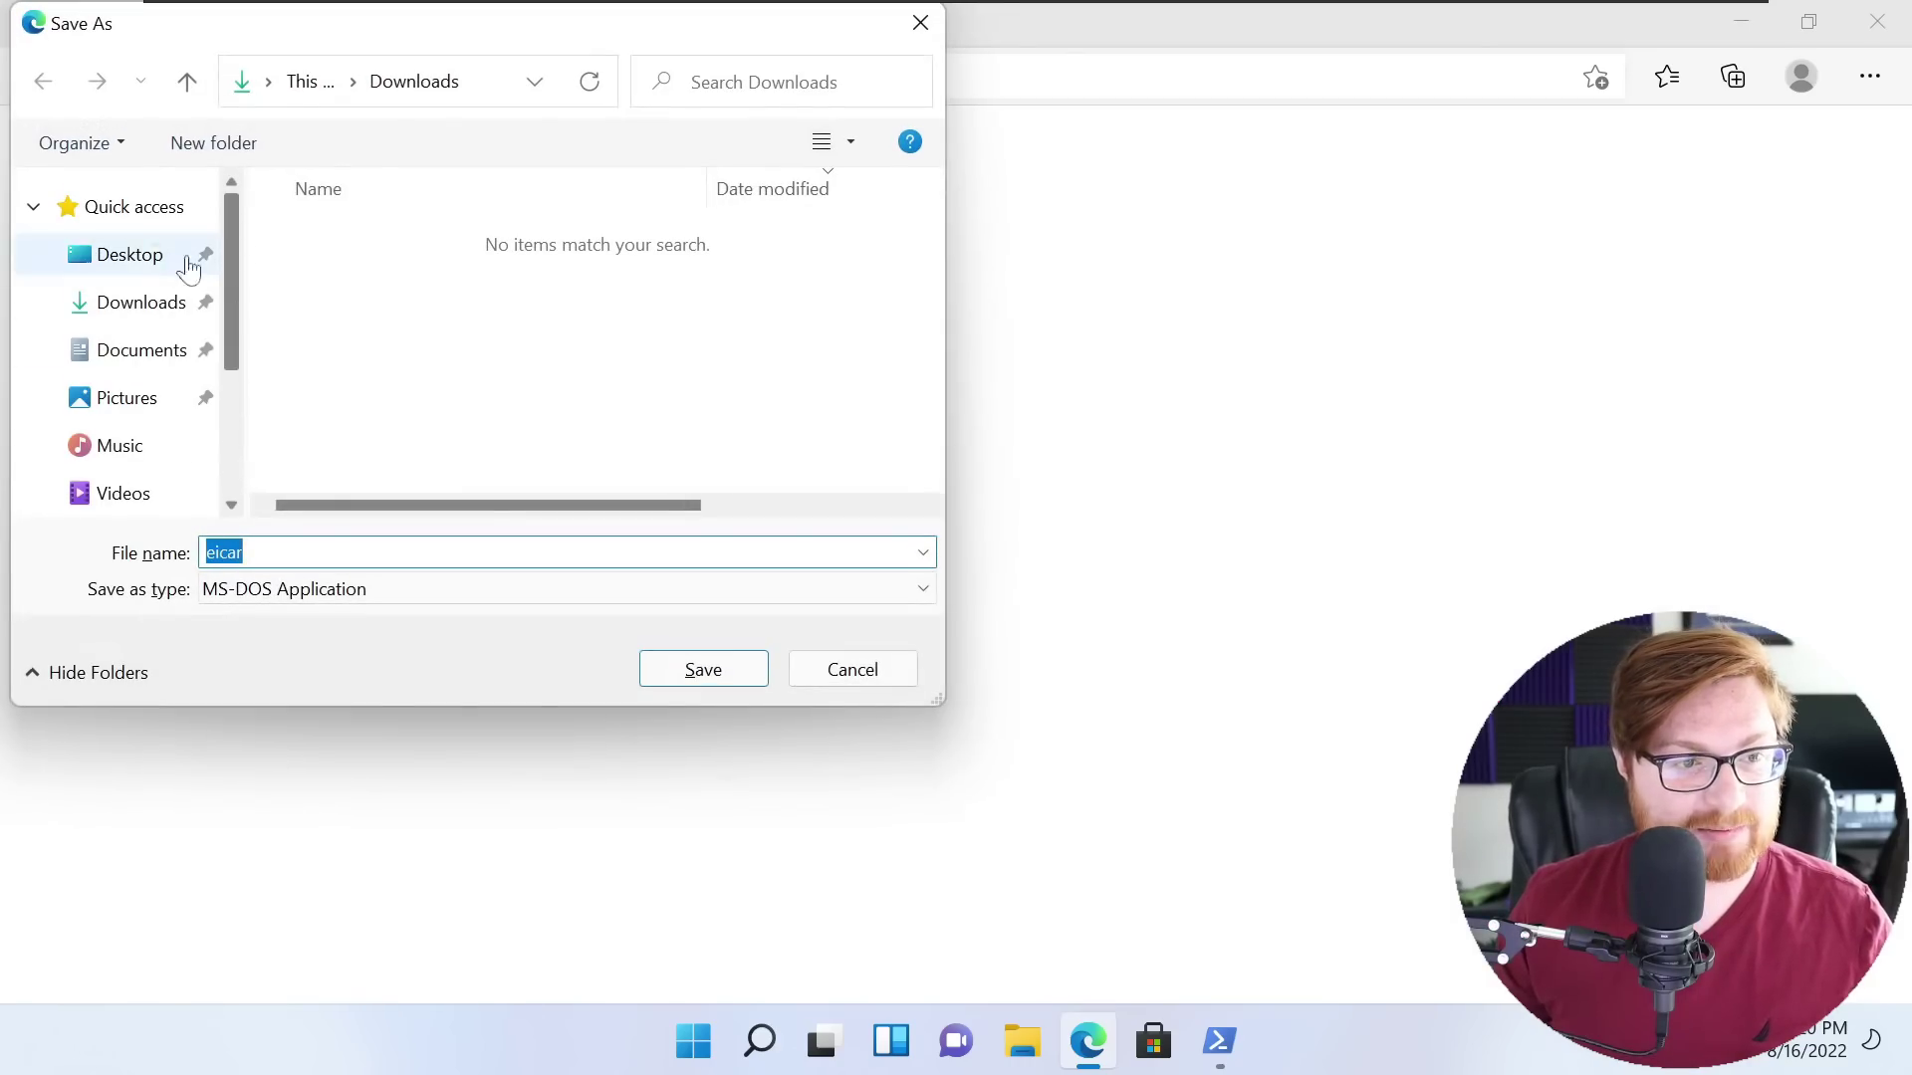
{"action": "left_click", "coordinate": [188, 267]}
{"action": "left_click", "coordinate": [699, 673]}
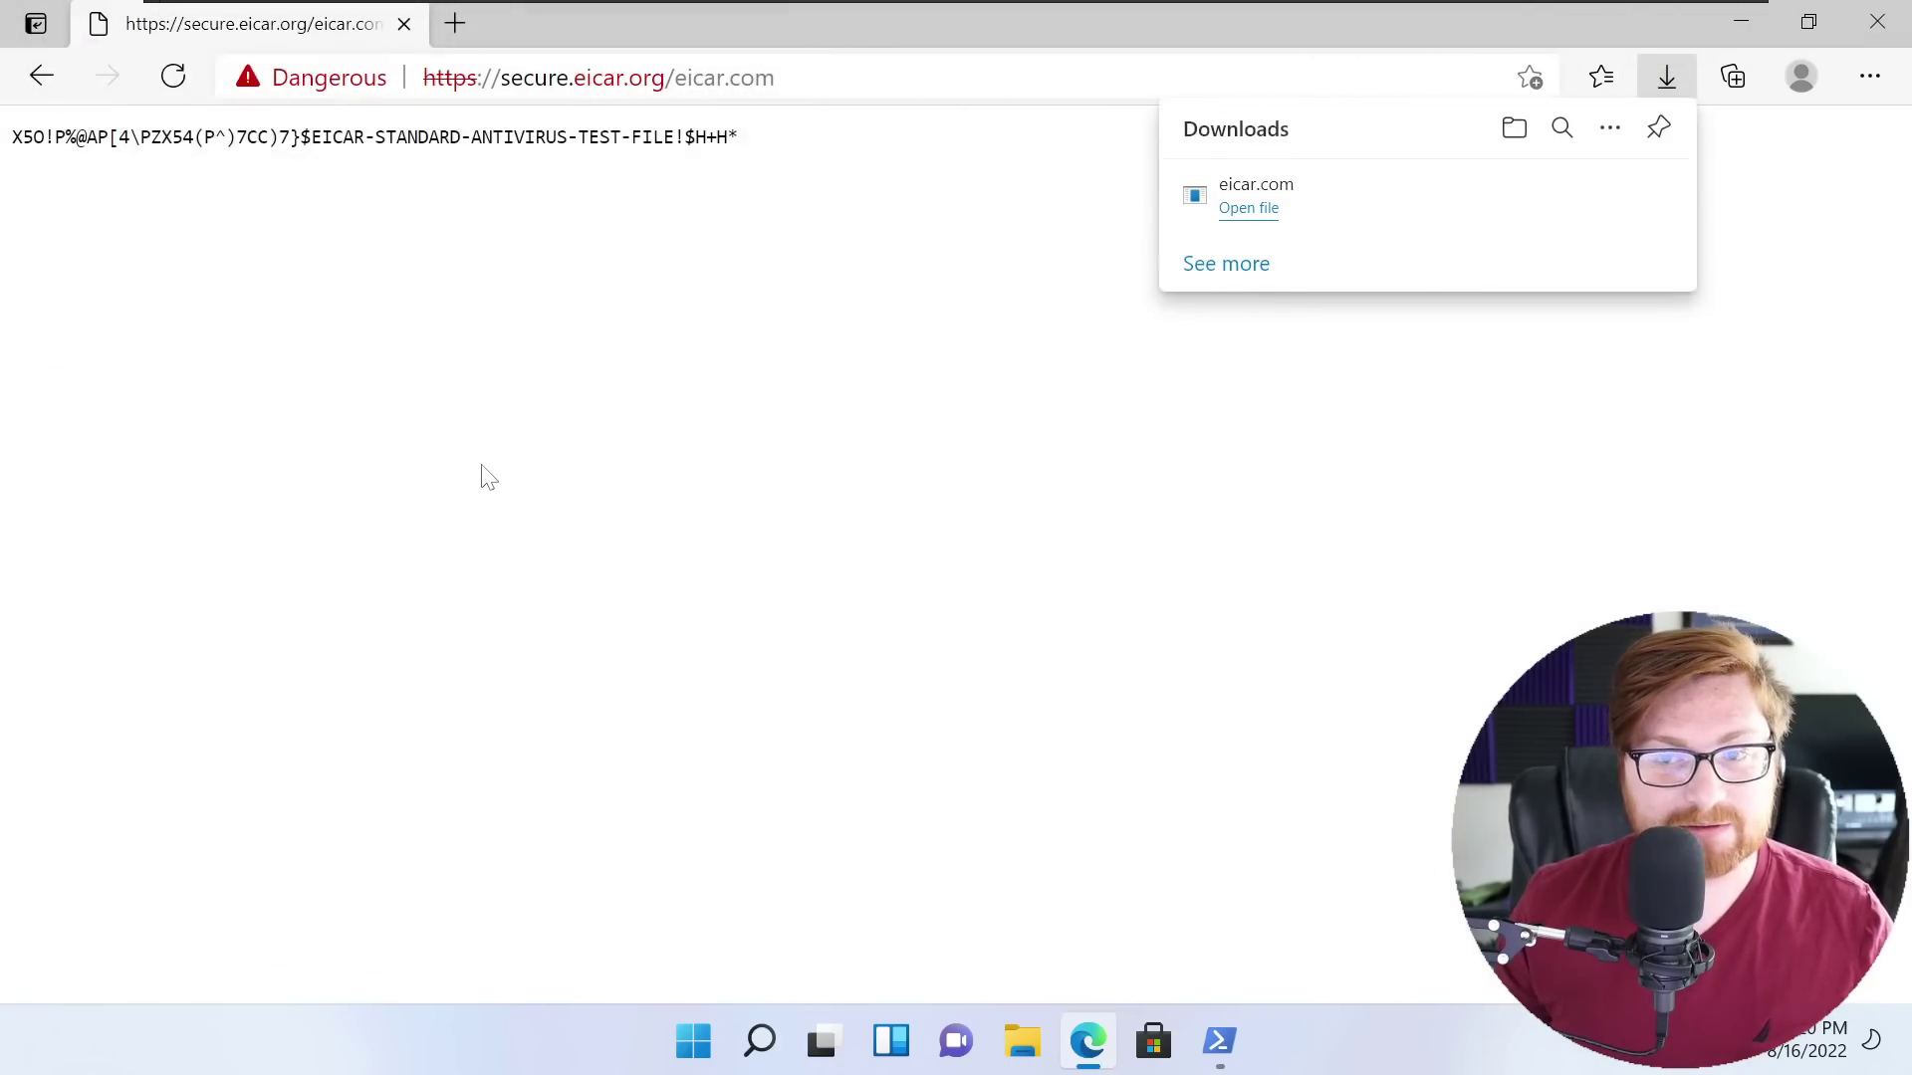
{"action": "key", "text": "ctrl+plus"}
{"action": "key", "text": "ctrl+plus"}
{"action": "key", "text": "ctrl+plus"}
{"action": "key", "text": "ctrl+plus"}
{"action": "key", "text": "ctrl+plus"}
{"action": "key", "text": "ctrl+plus"}
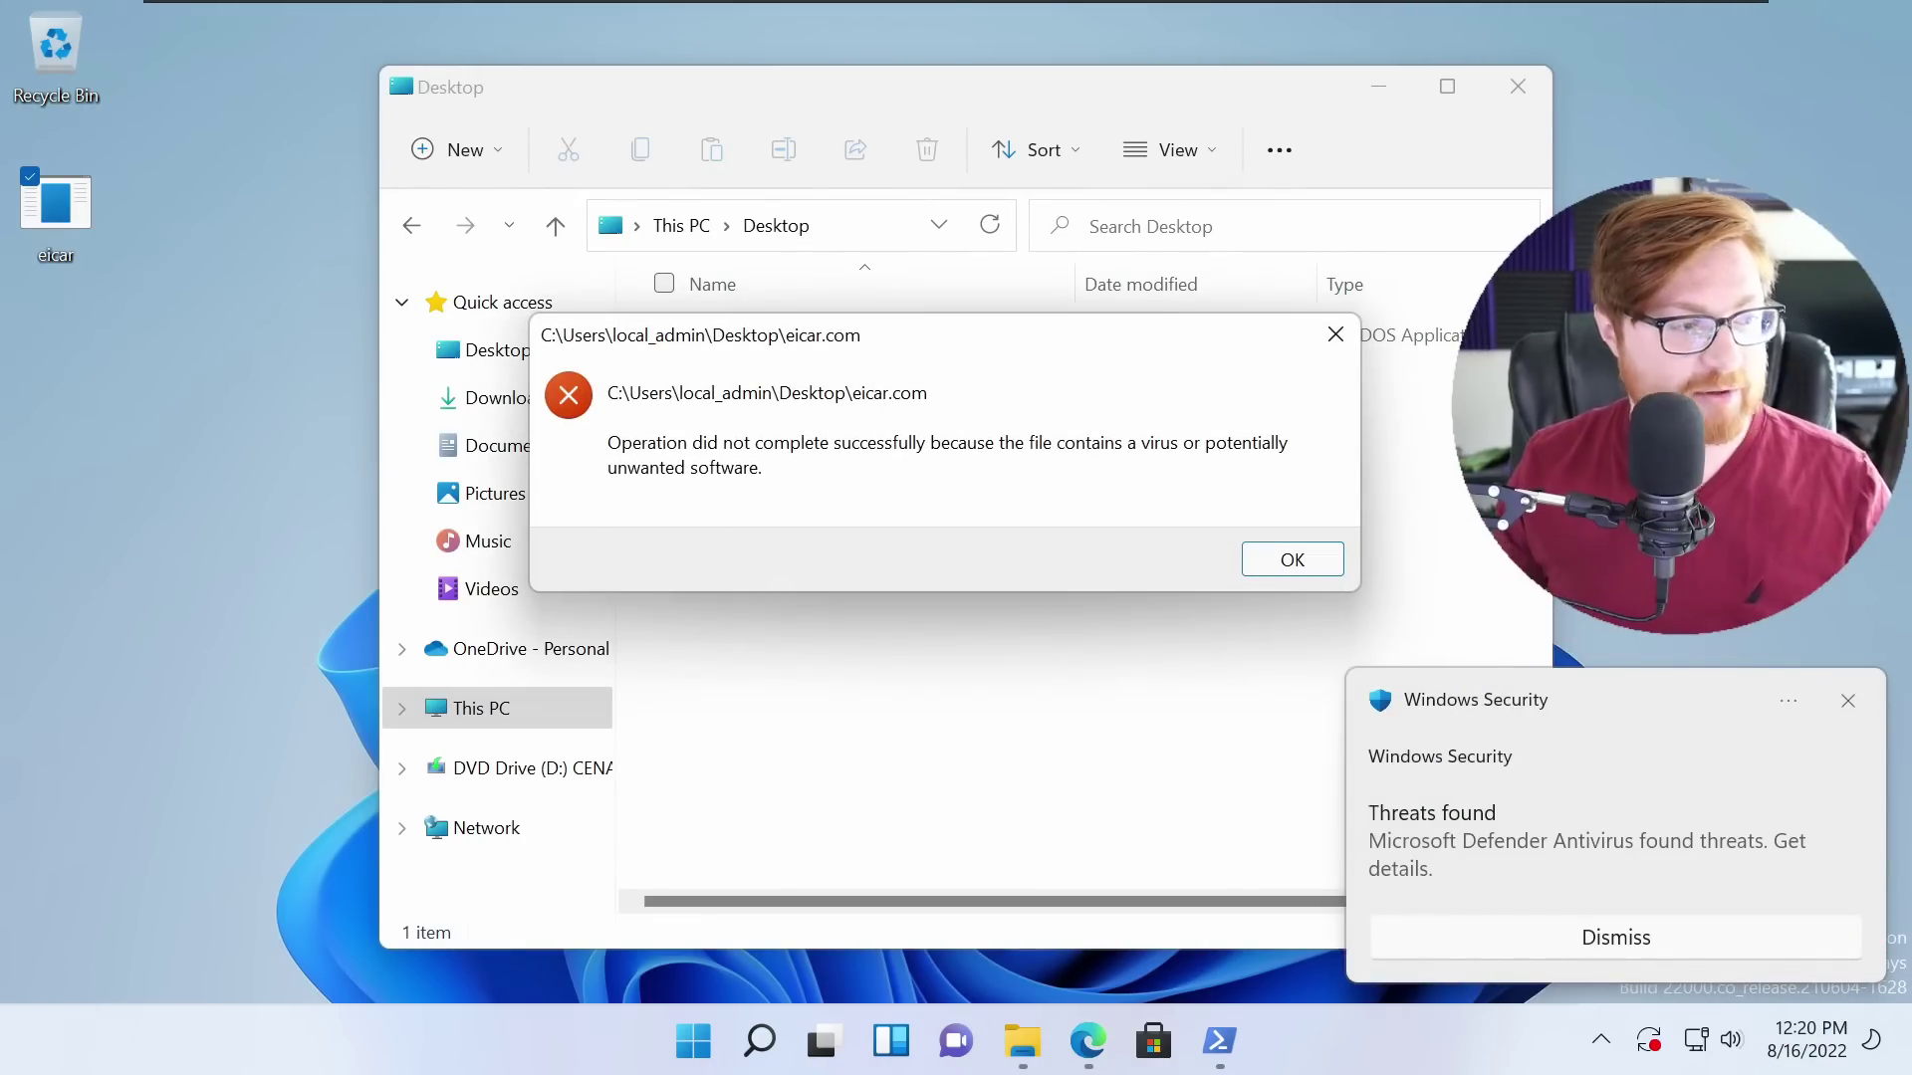
Dismiss the threats-found notification and the virus error, returning to the Desktop folder window
{"action": "left_click", "coordinate": [1523, 924]}
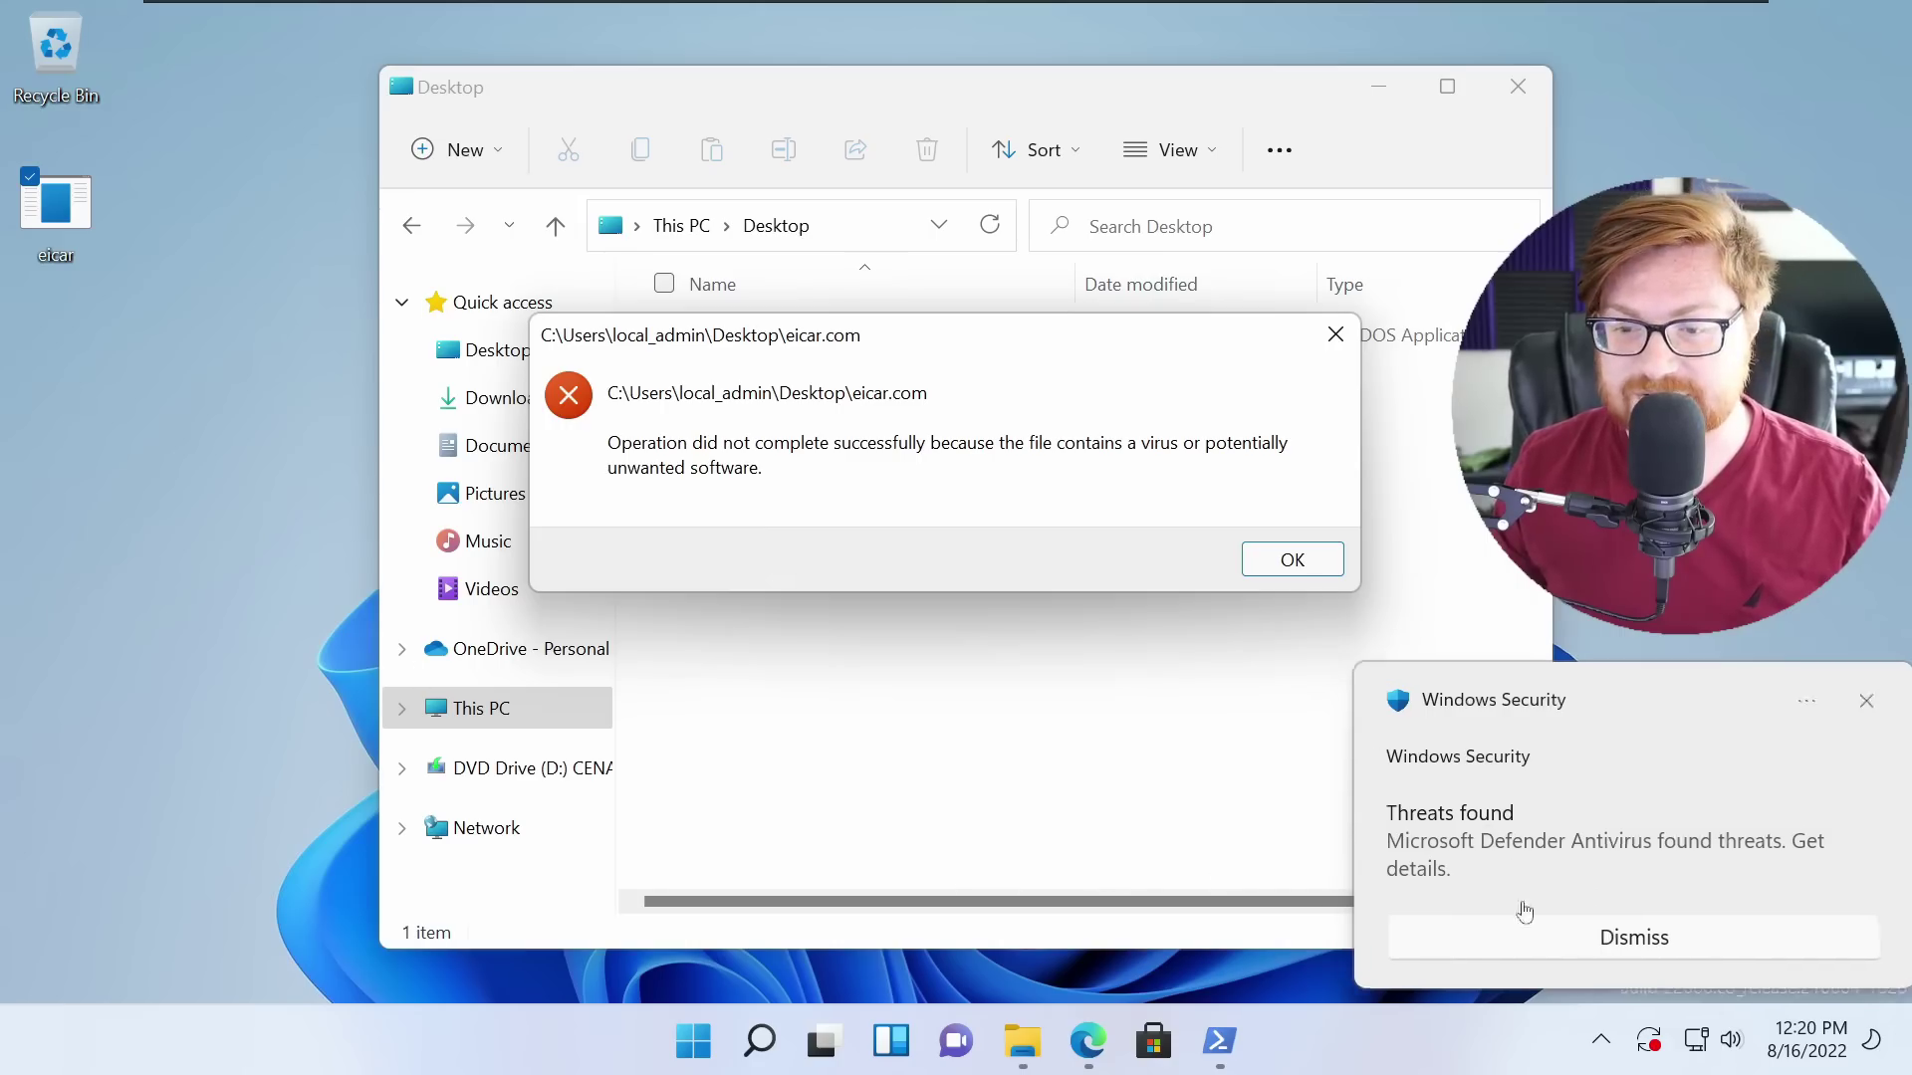
{"action": "left_click", "coordinate": [1287, 561]}
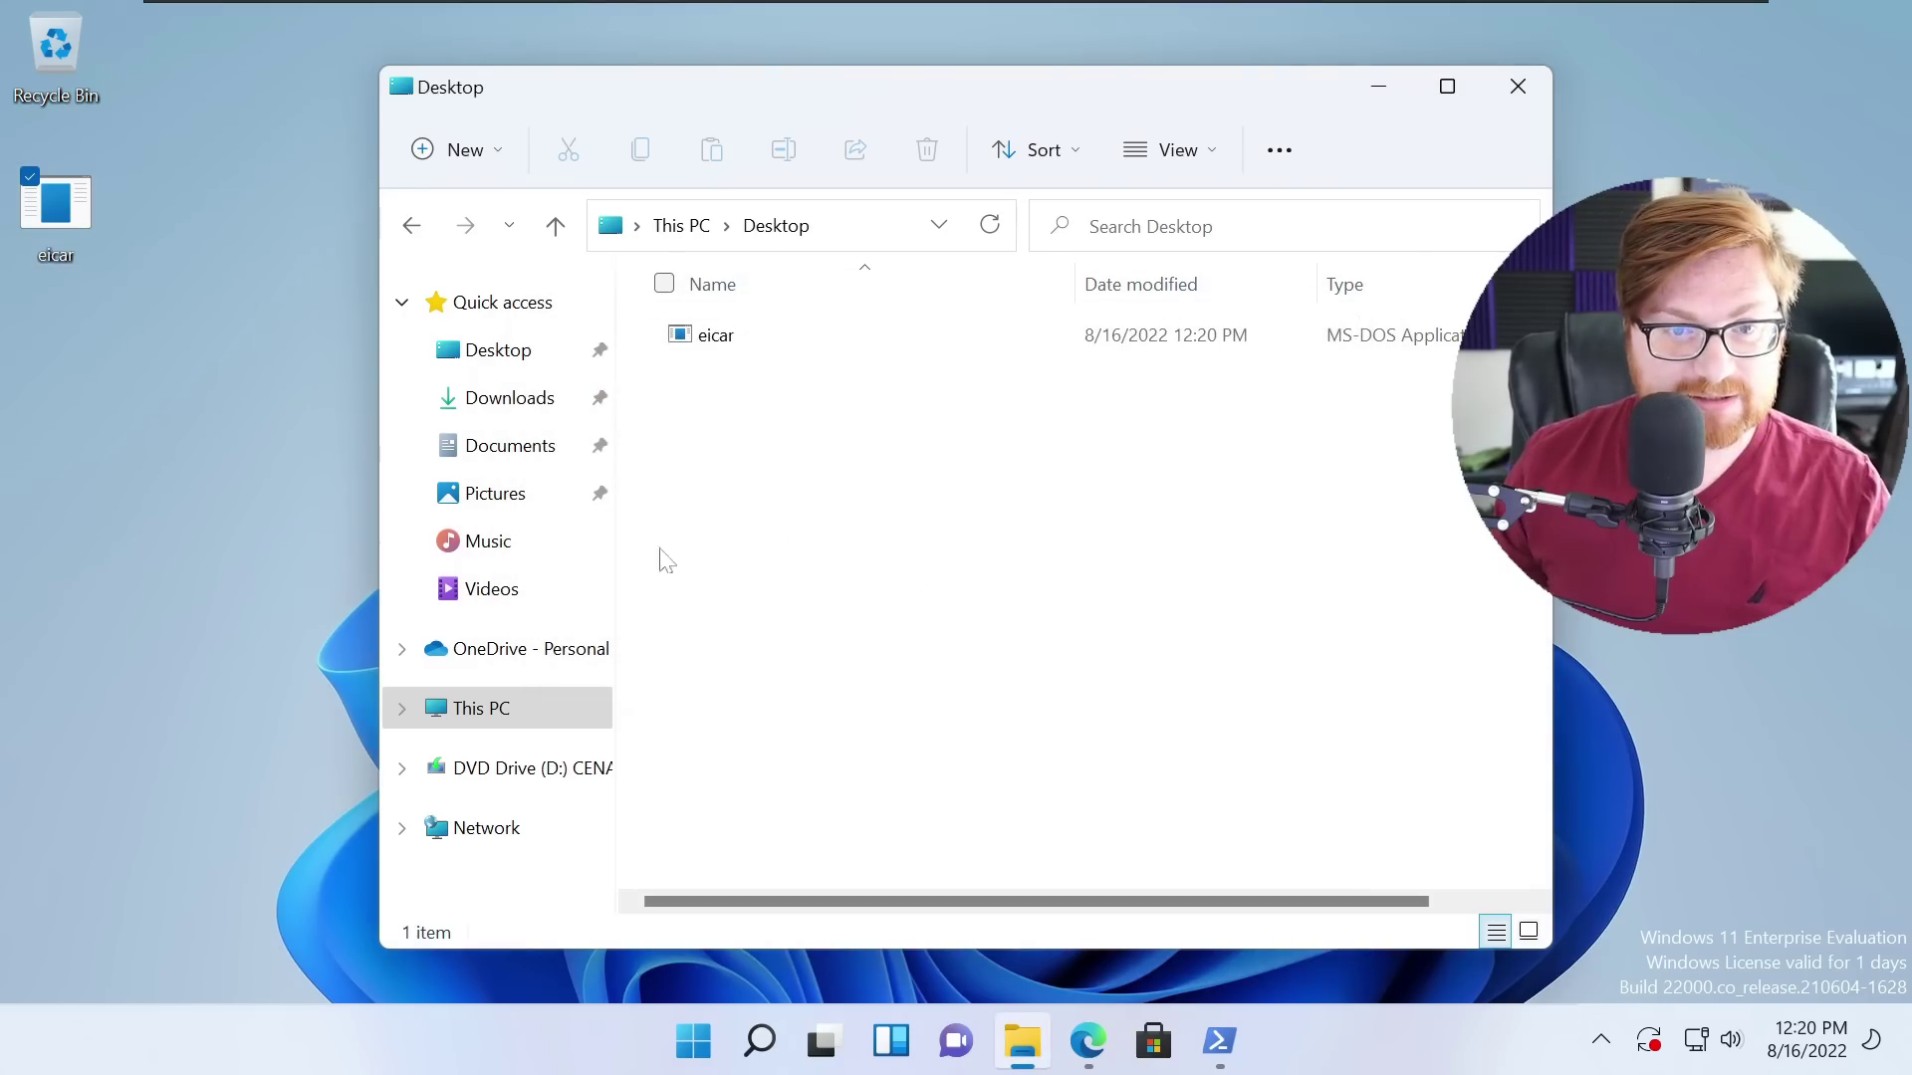
{"action": "left_click", "coordinate": [261, 454]}
{"action": "left_click", "coordinate": [854, 569]}
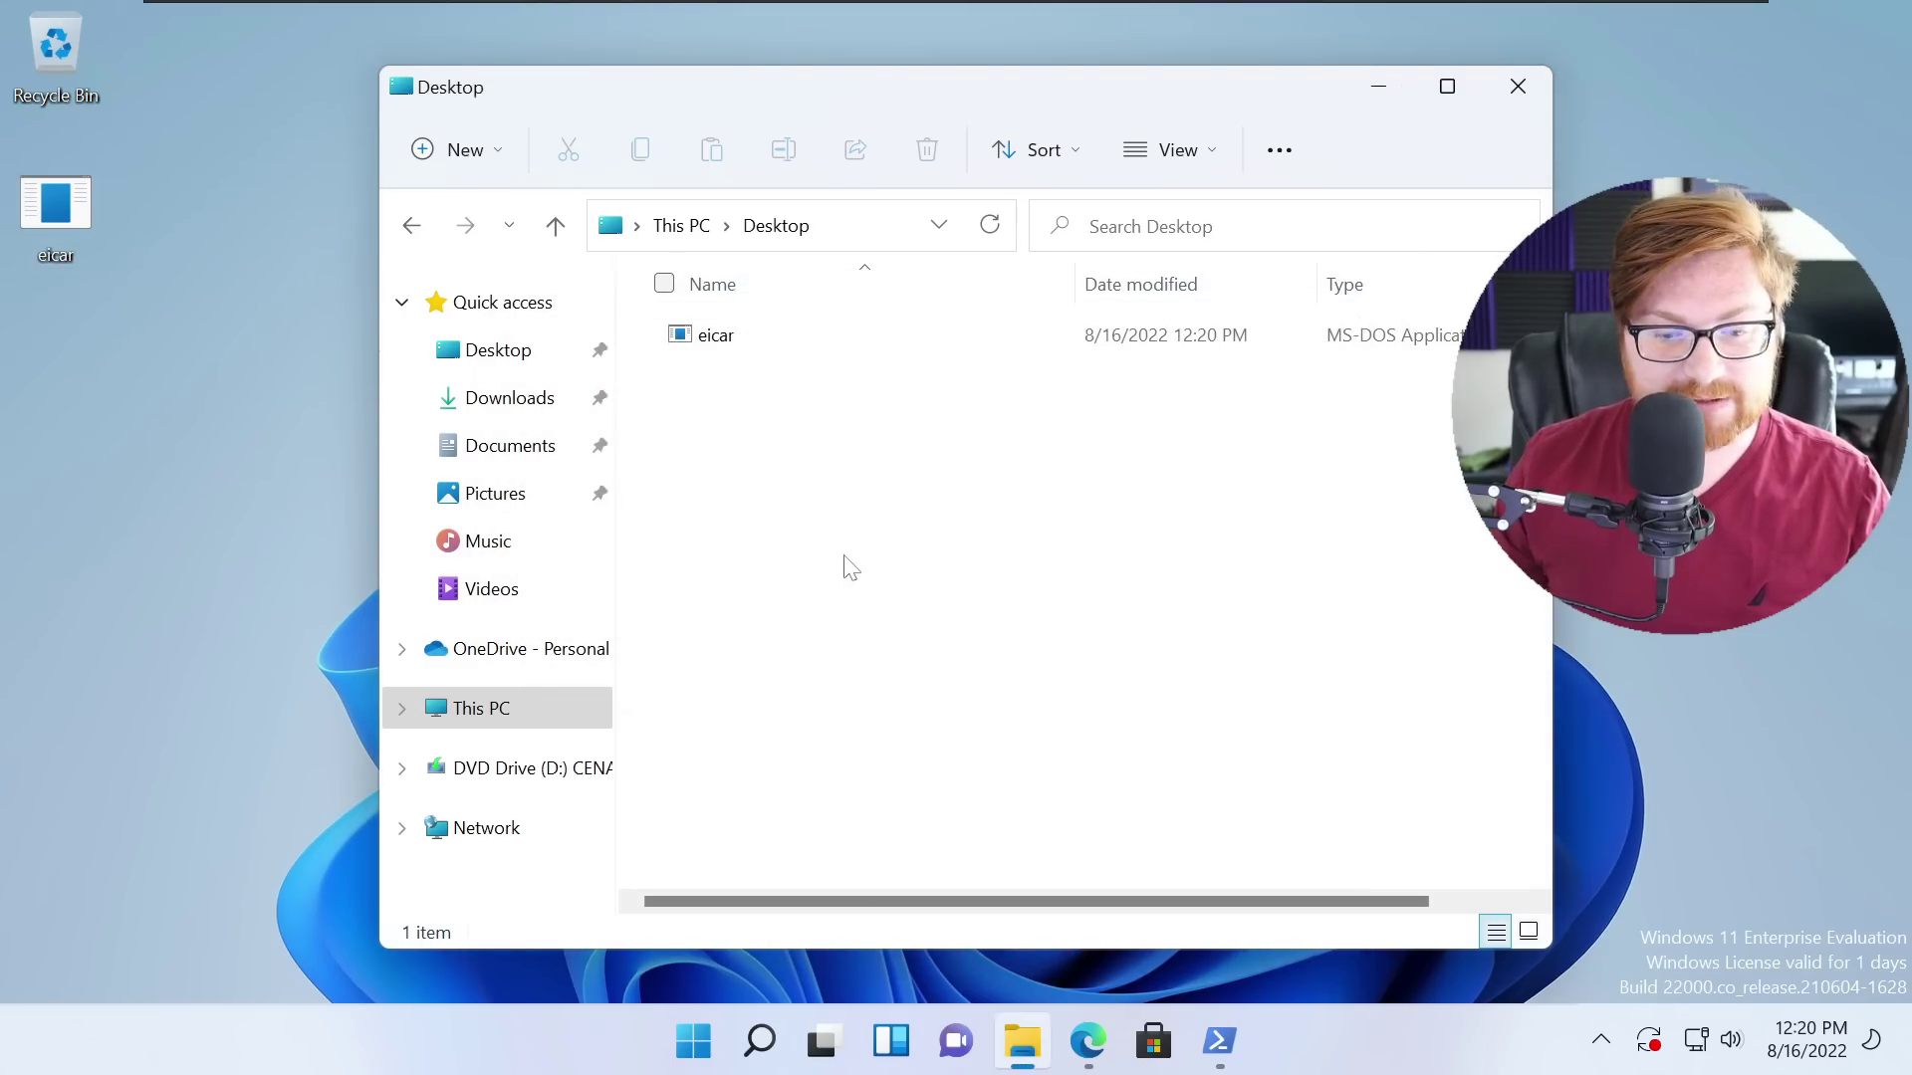
{"action": "left_click", "coordinate": [693, 1041]}
Search 'virus' and open Virus & threat protection
{"action": "key", "text": "Escape"}
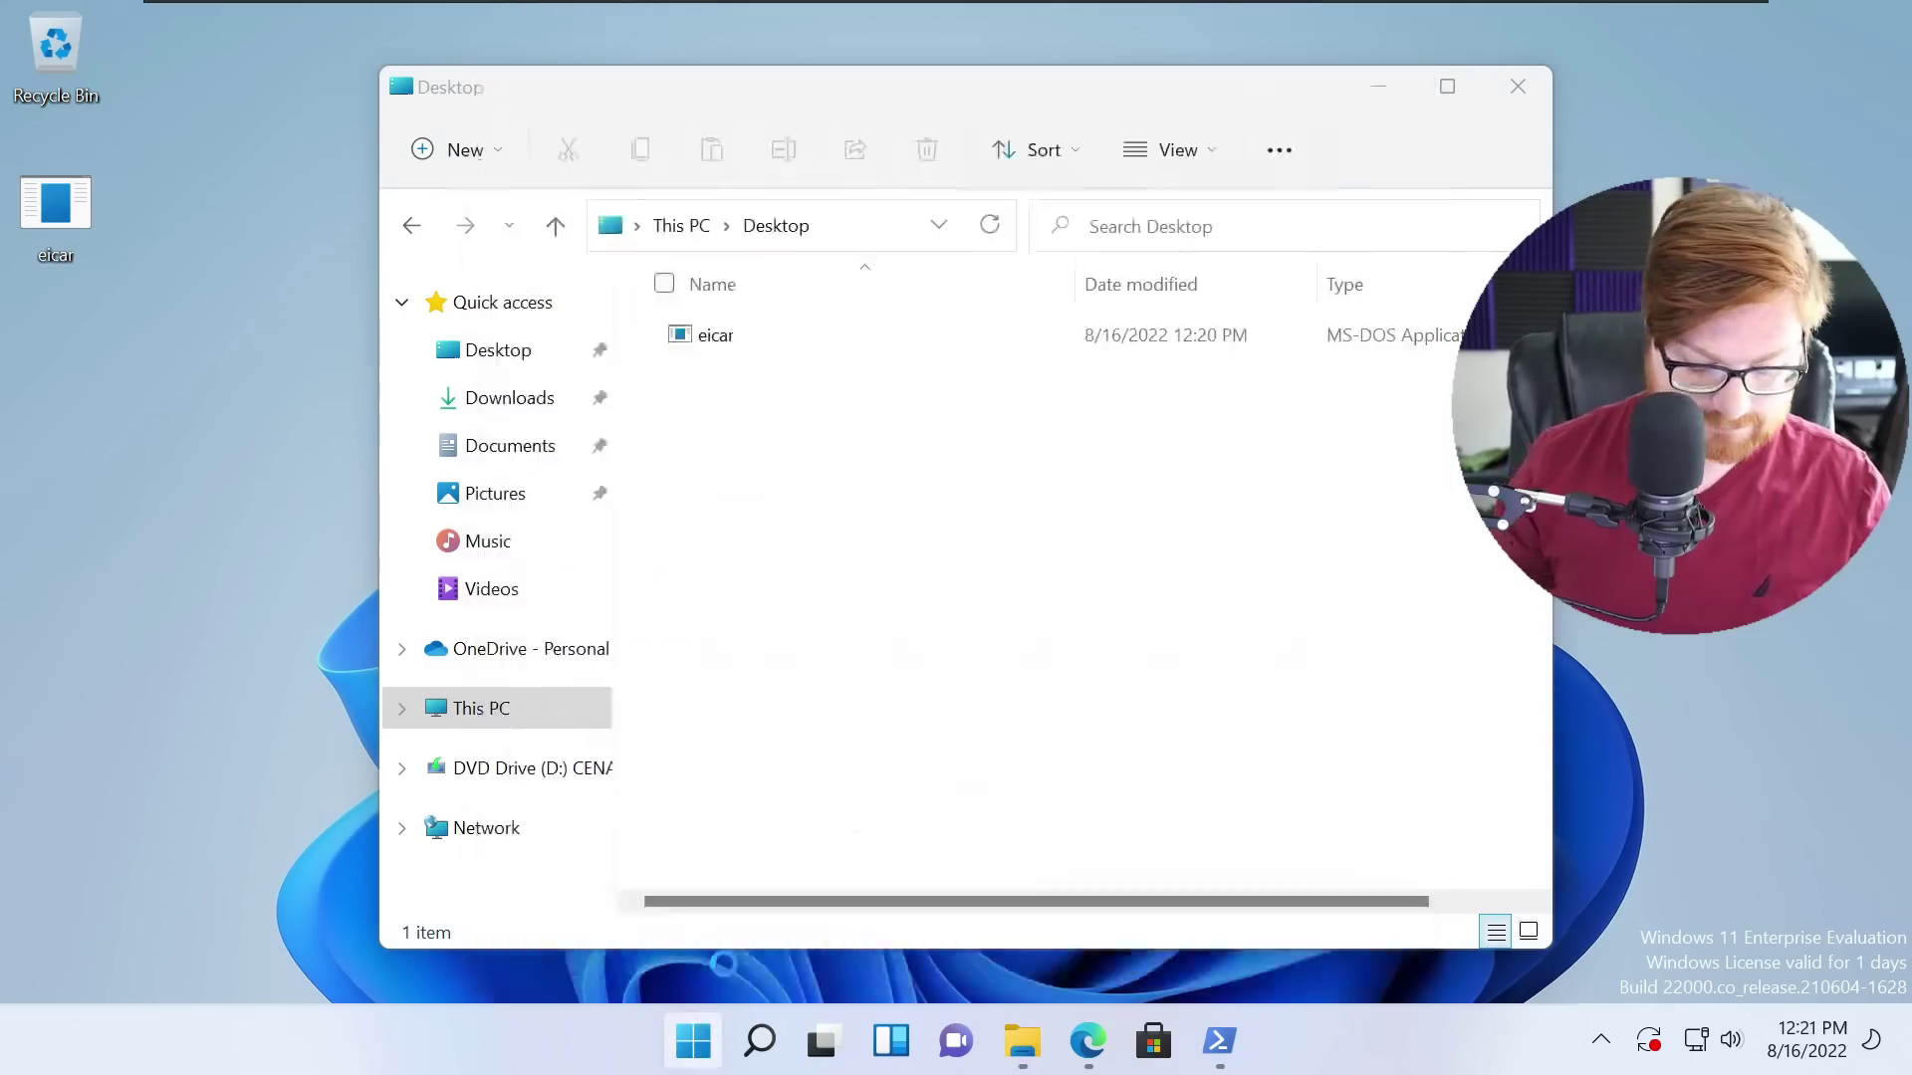
{"action": "key", "text": "super"}
{"action": "type", "text": "virus"}
{"action": "key", "text": "Return"}
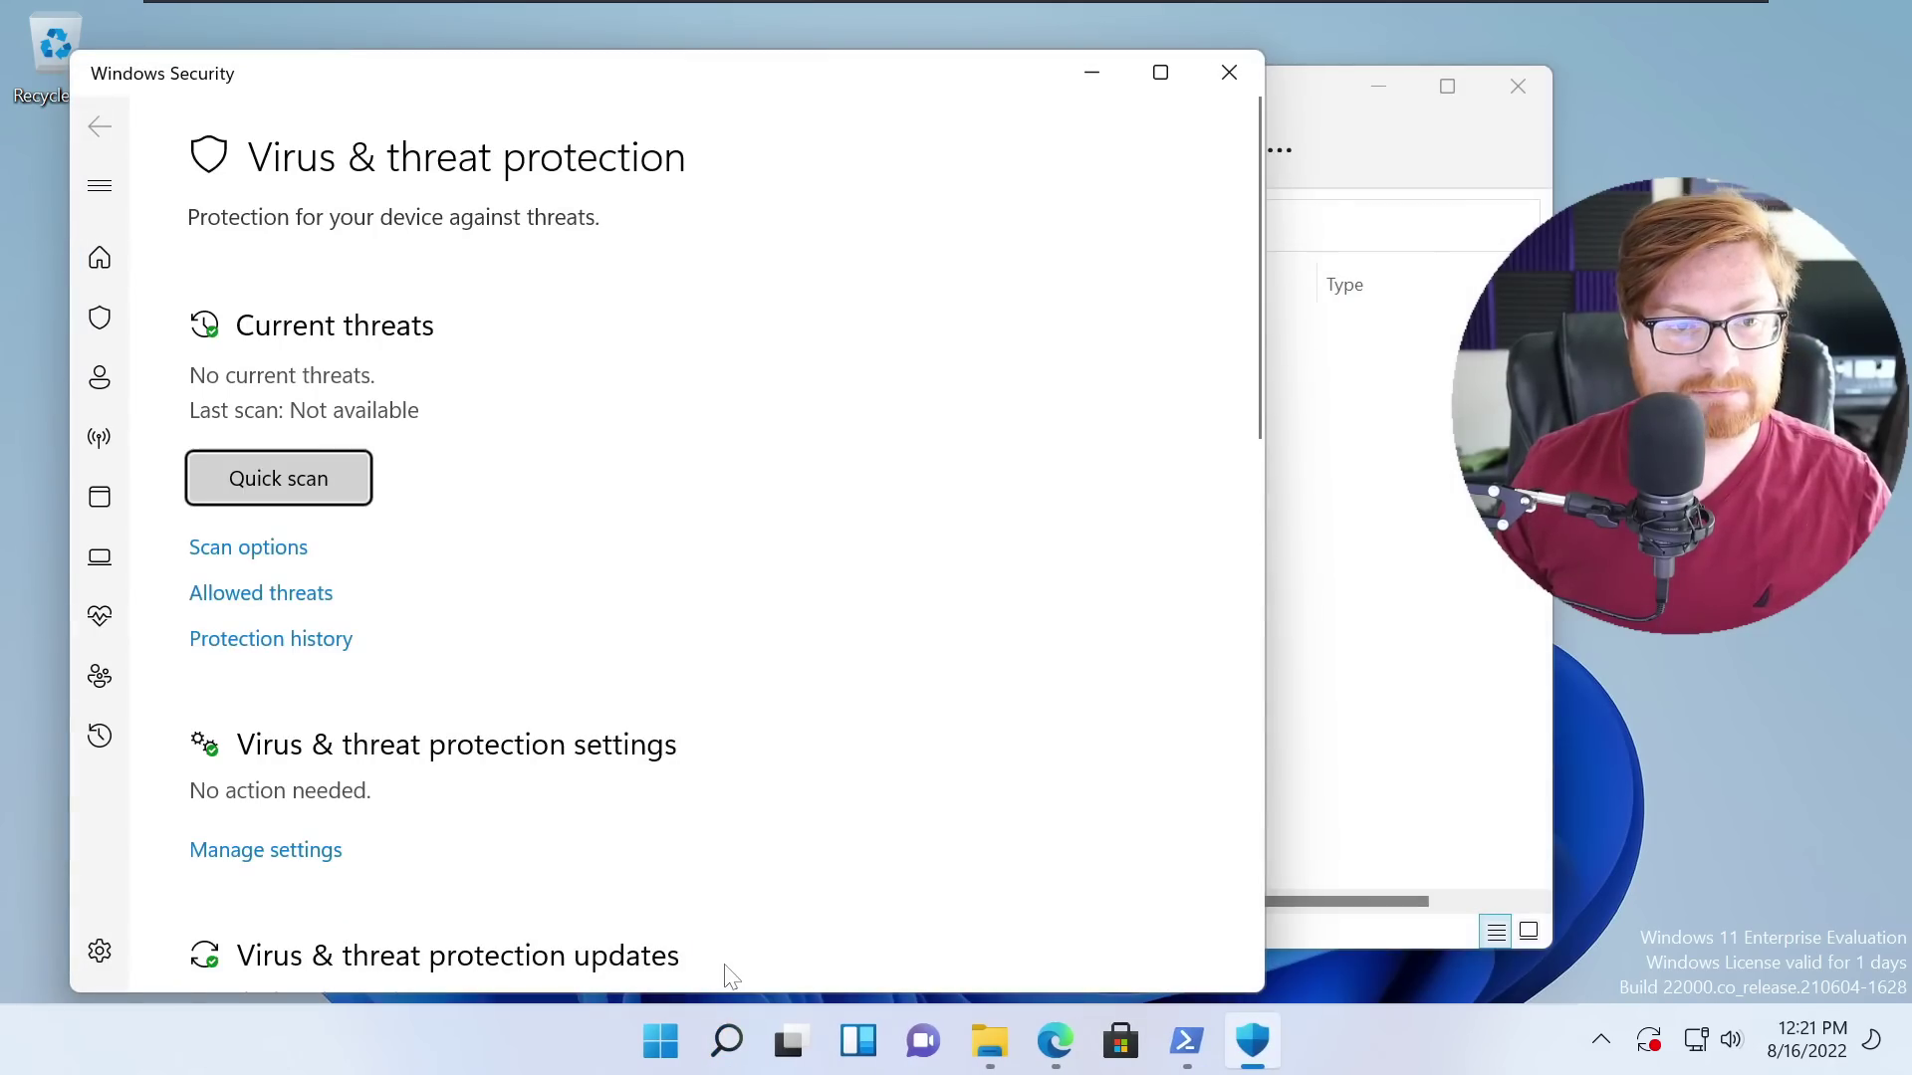
Review the quarantined Virus:DOS/EICAR_Test_File entry in Protection history, approving UAC, then close Windows Security
{"action": "left_click", "coordinate": [258, 642]}
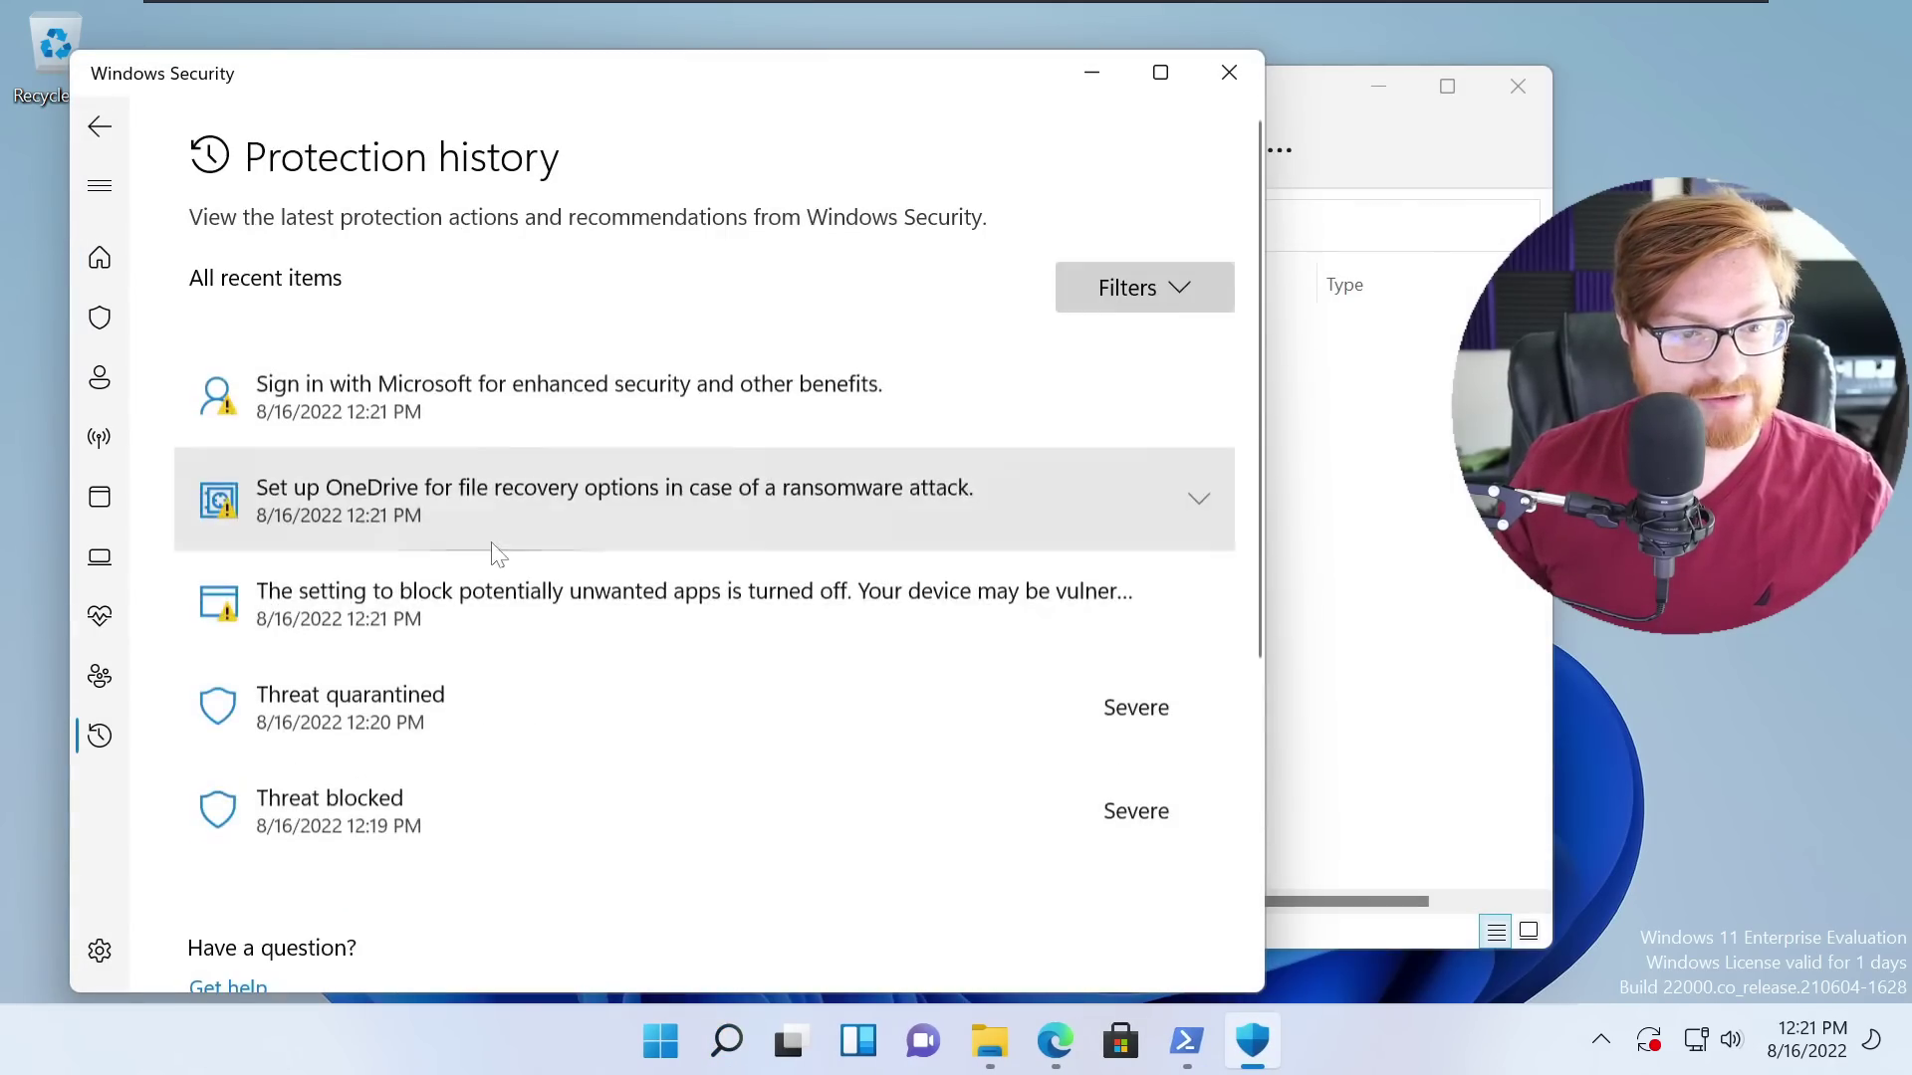
{"action": "scroll", "coordinate": [495, 551], "scroll_direction": "down", "scroll_amount": 4}
{"action": "left_click", "coordinate": [420, 418]}
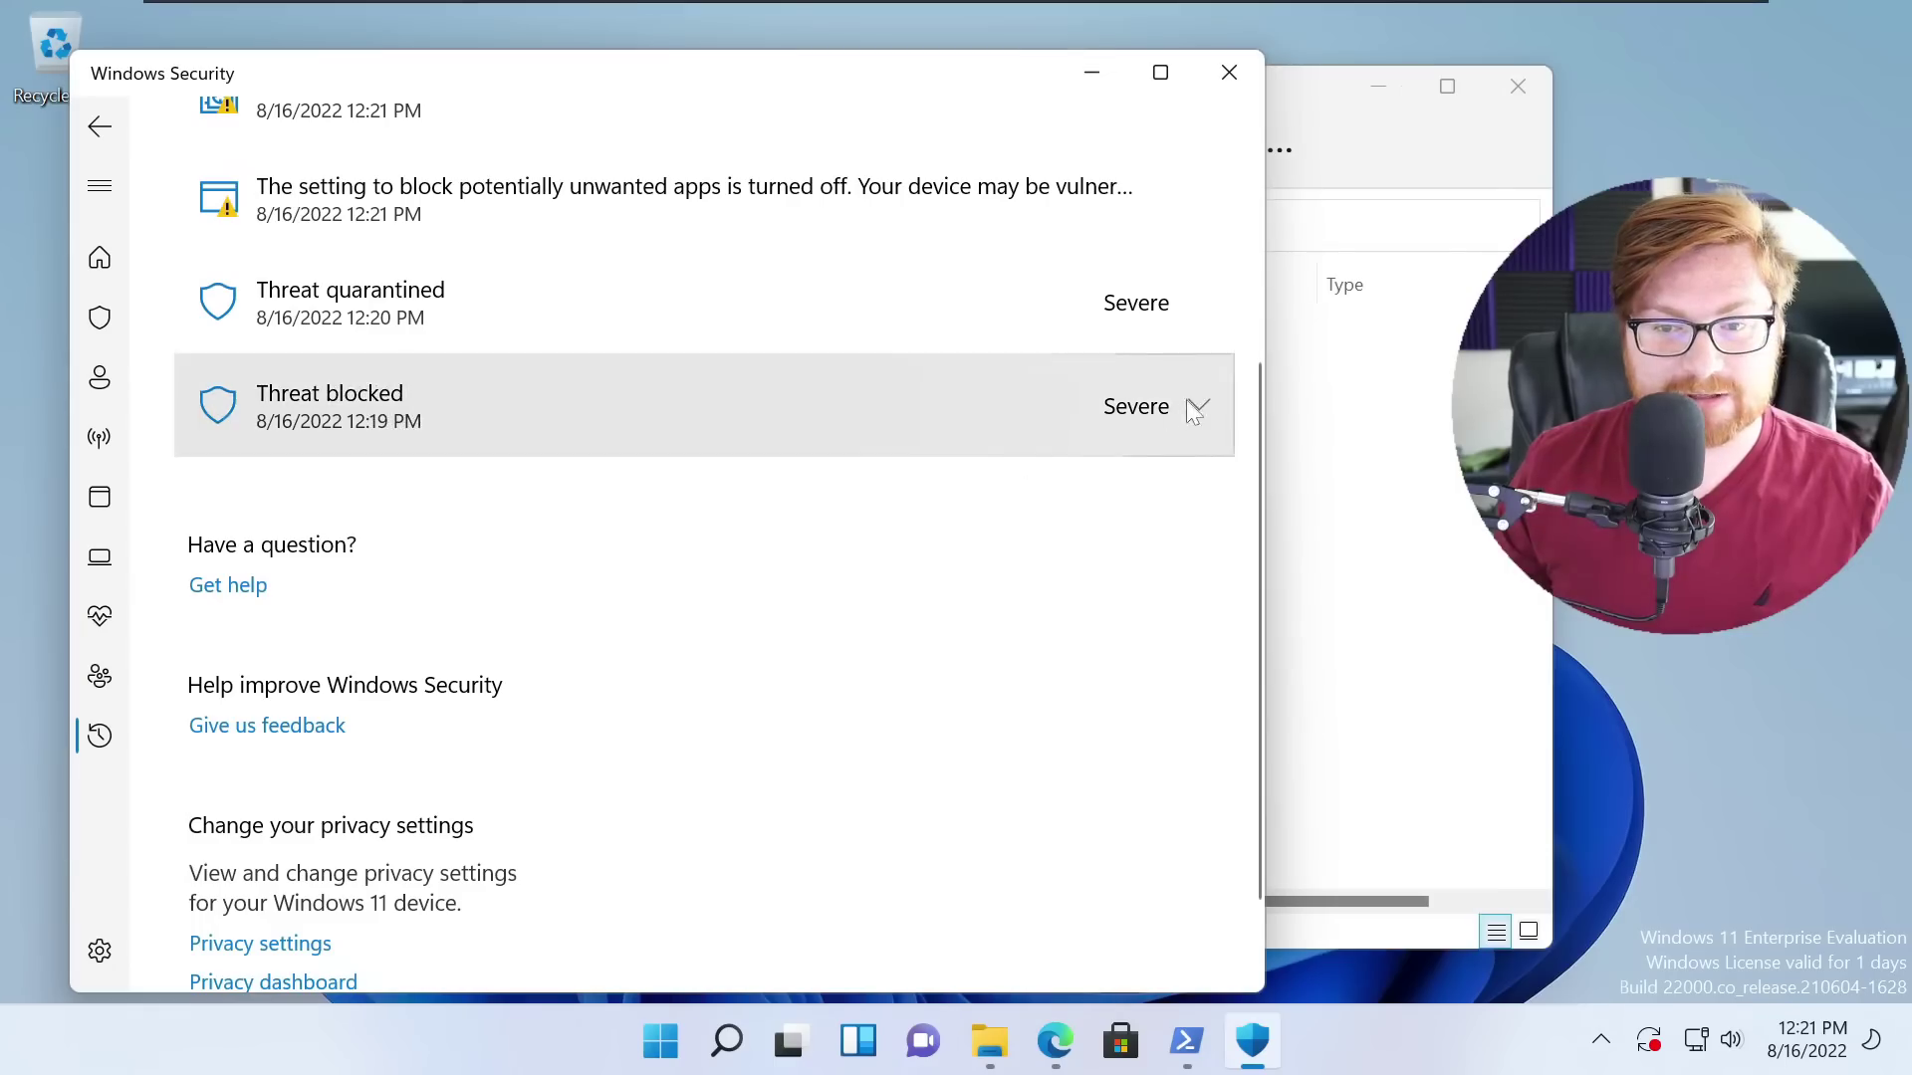
{"action": "left_click", "coordinate": [1185, 399]}
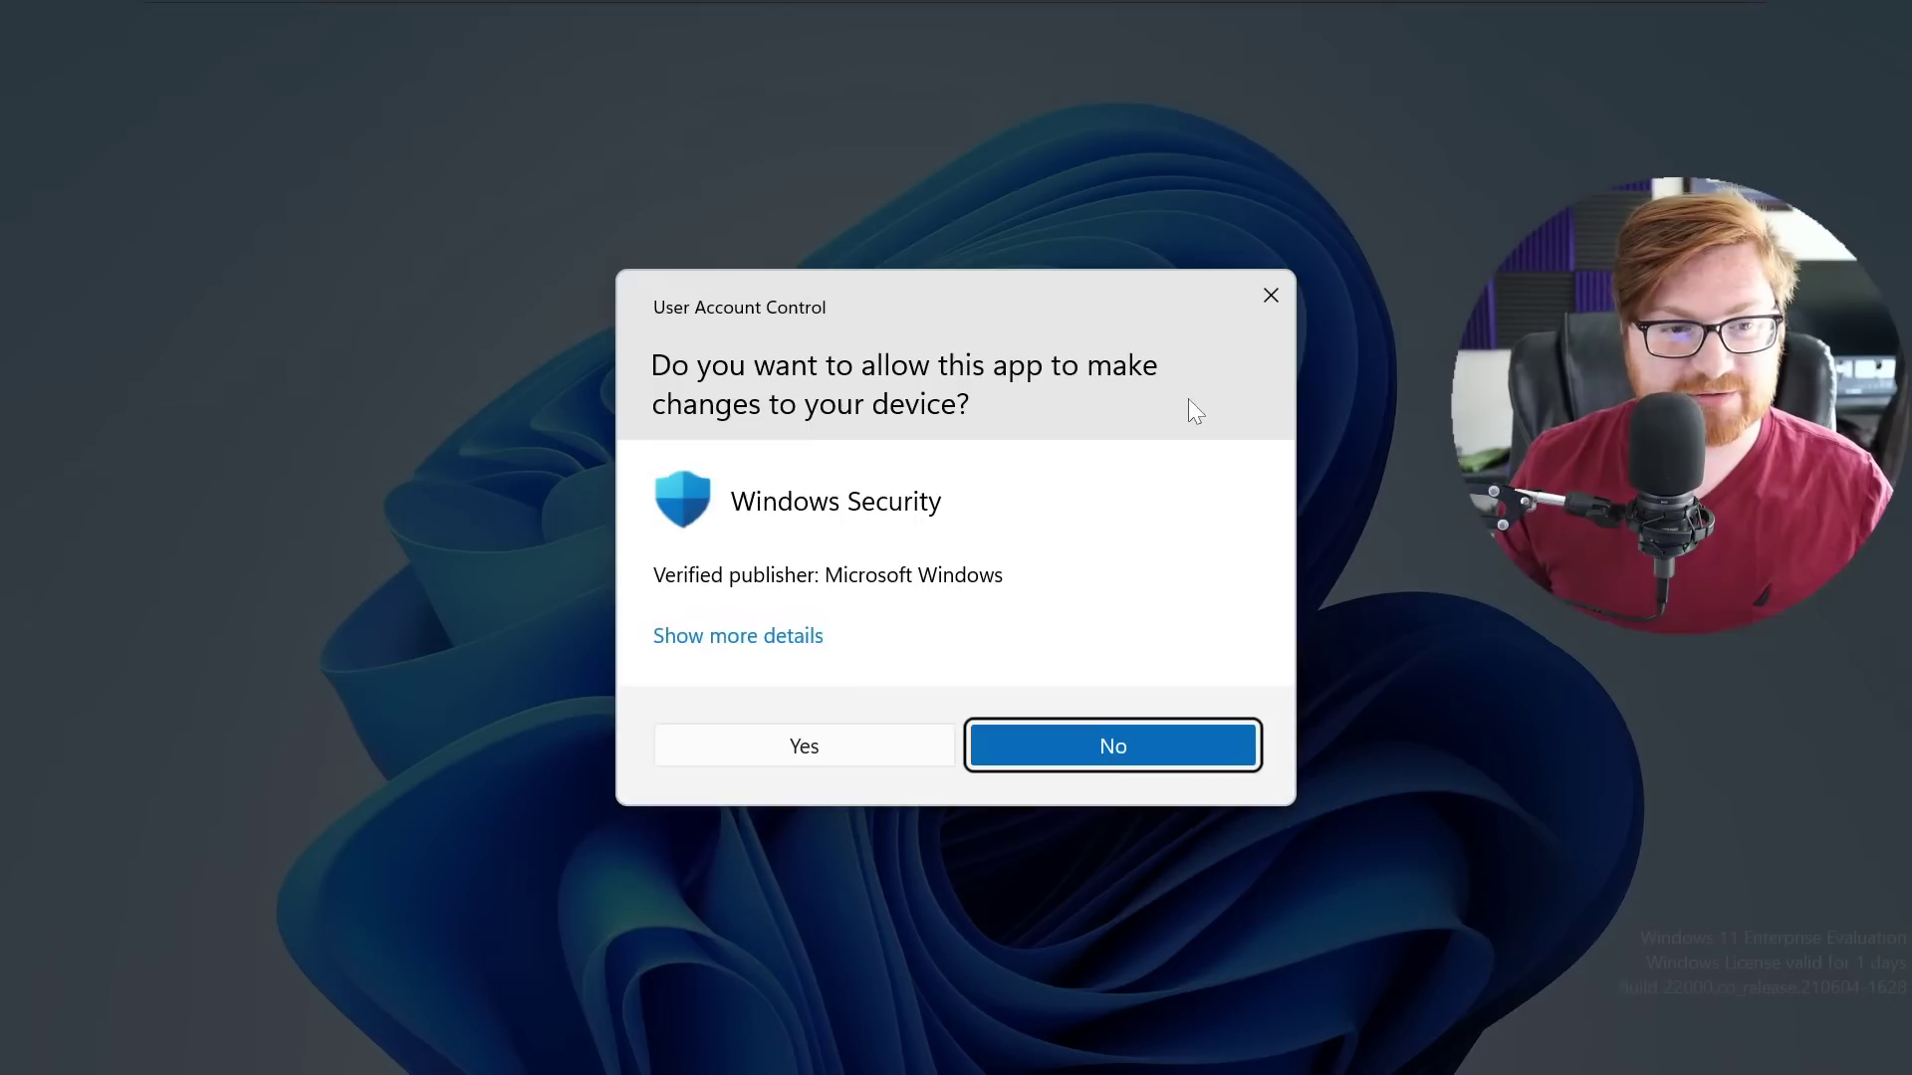
{"action": "left_click", "coordinate": [855, 742]}
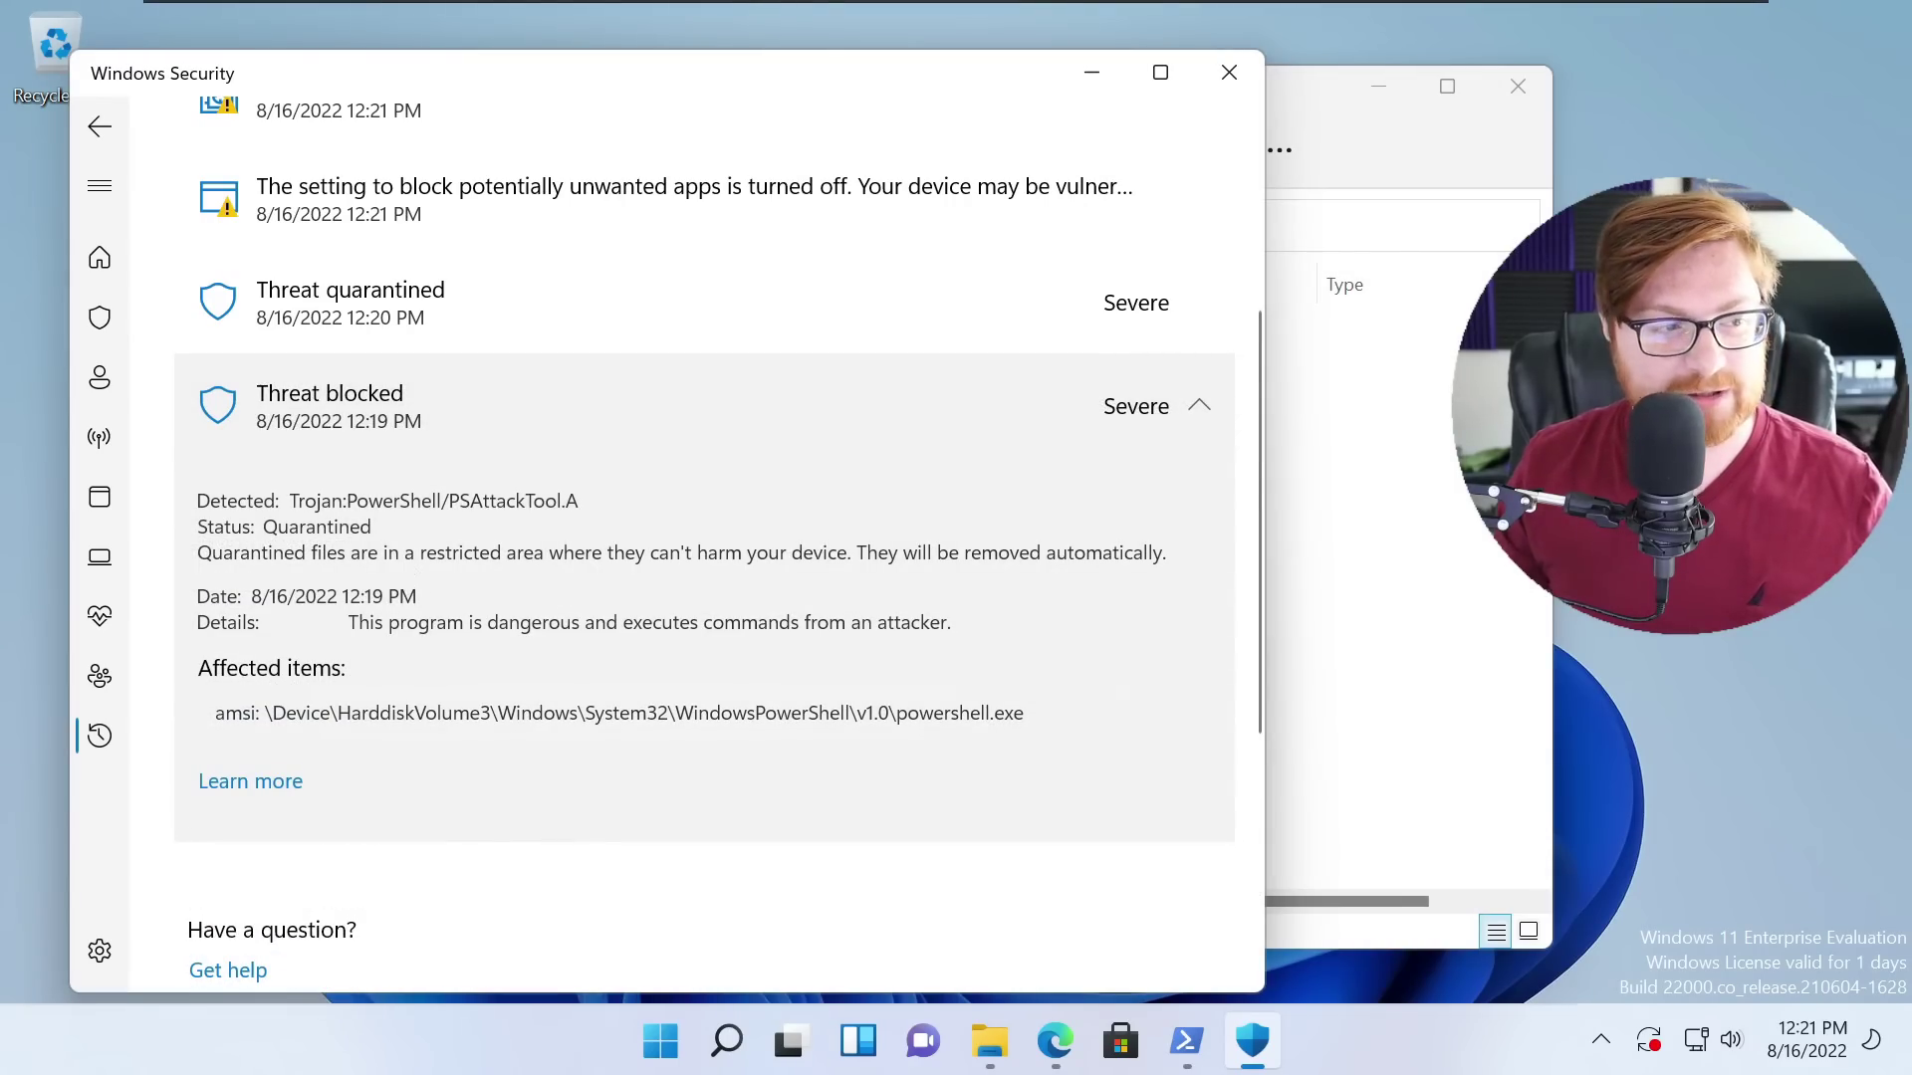
{"action": "left_click", "coordinate": [1192, 303]}
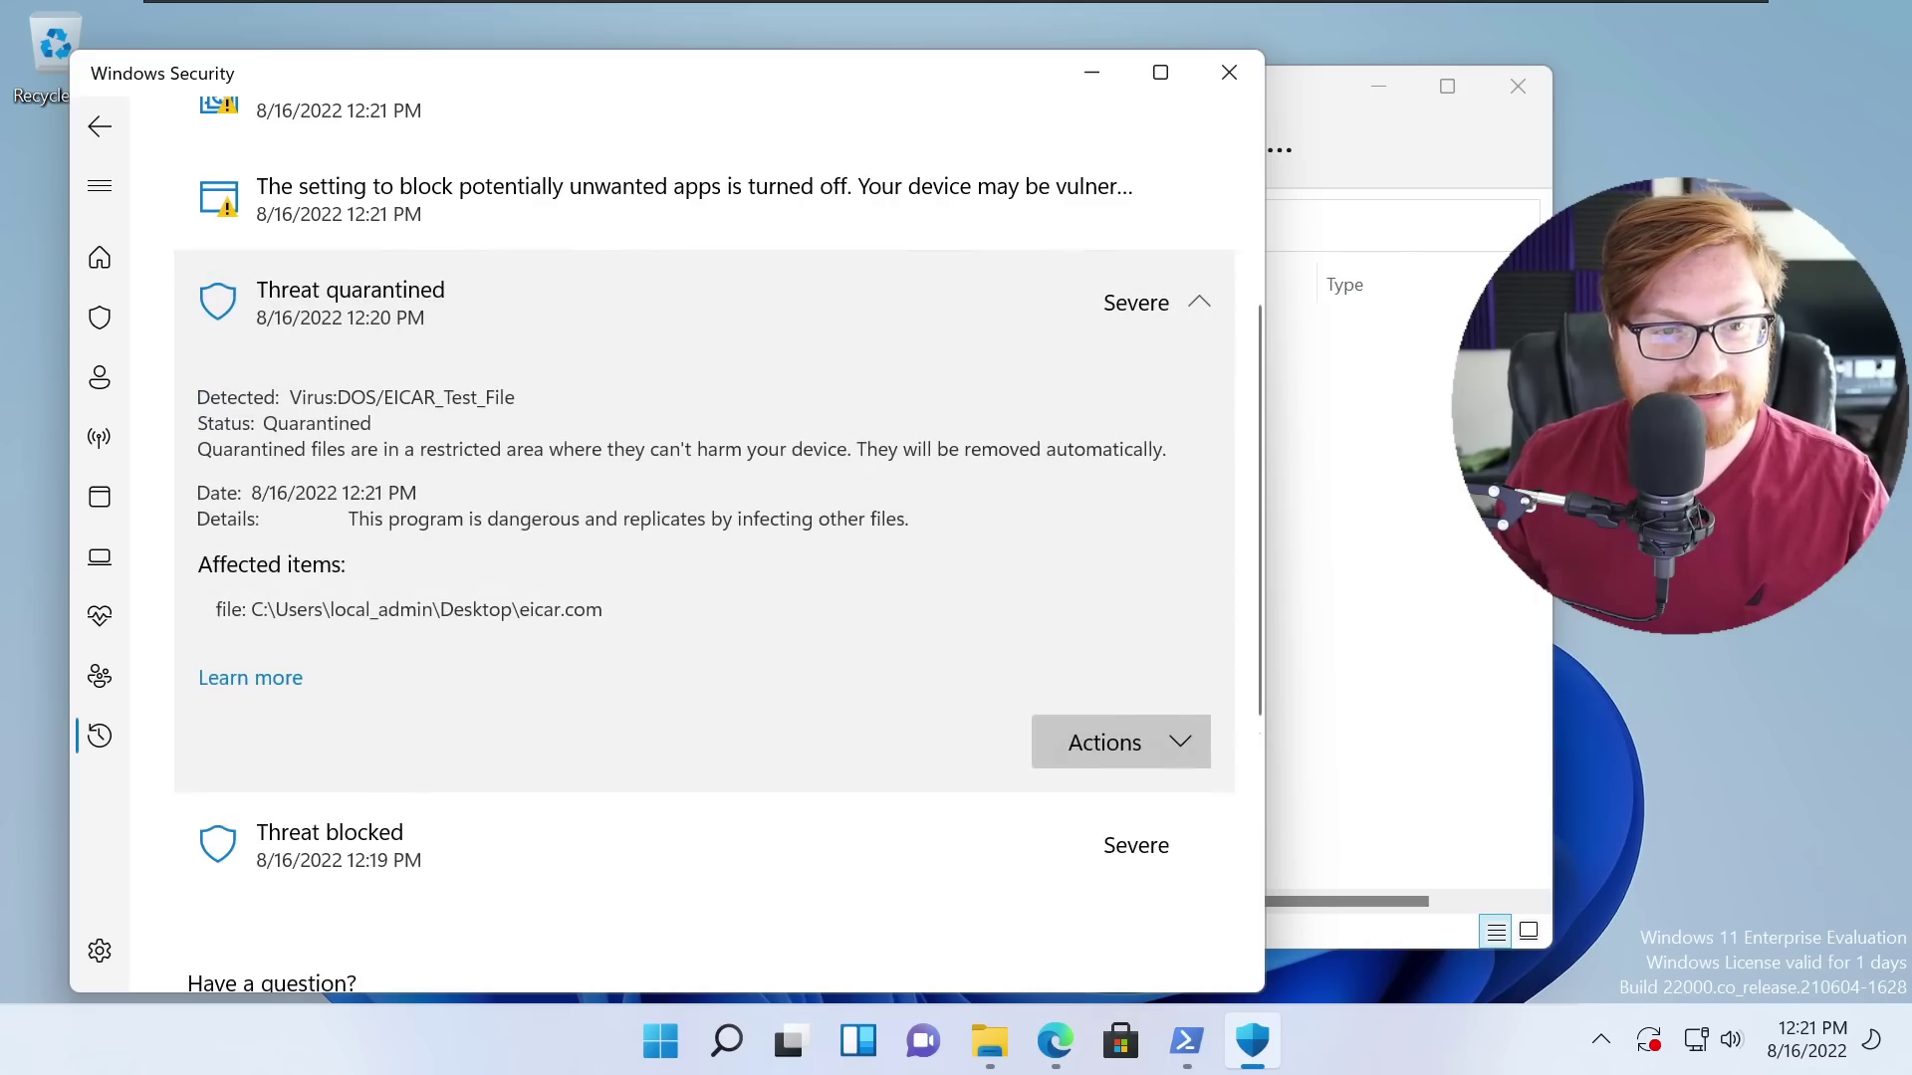
{"action": "left_click", "coordinate": [1228, 72]}
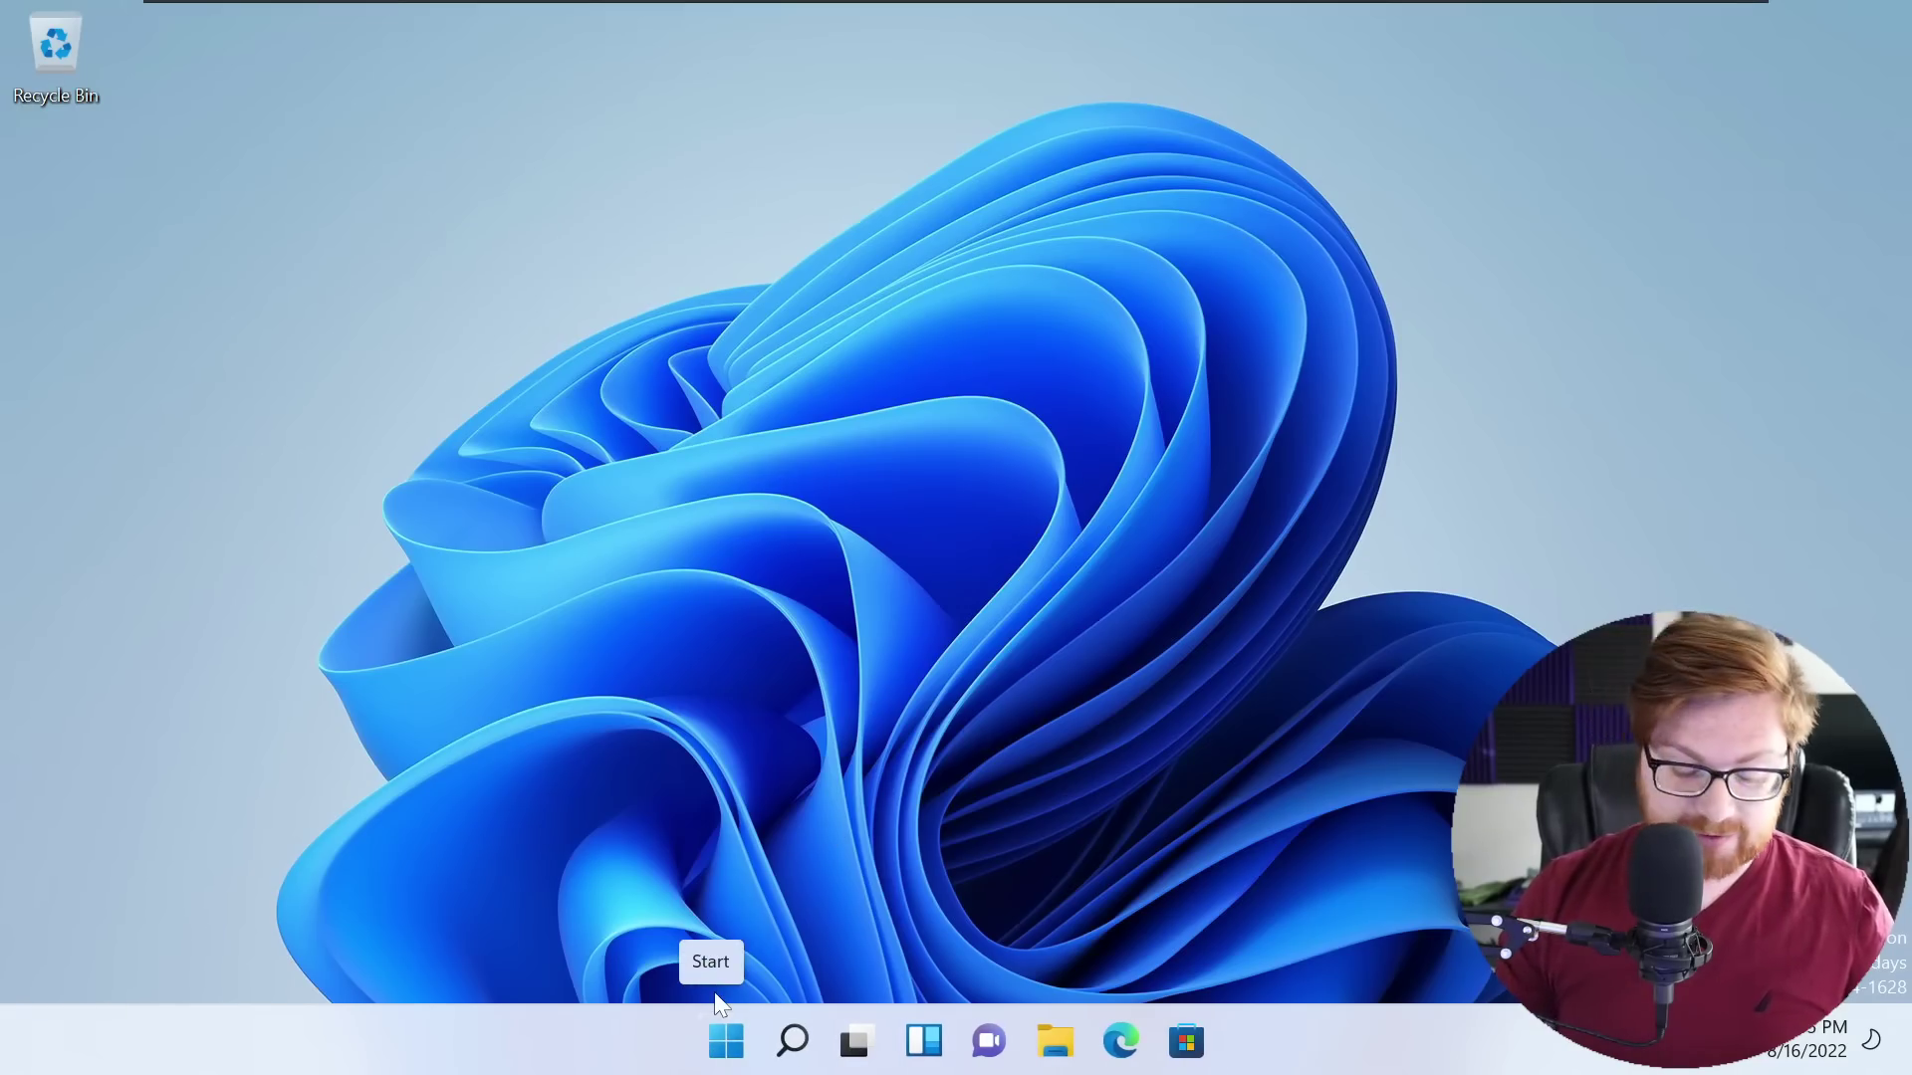
Launch System Configuration by searching for msconfig
{"action": "key", "text": "super+r"}
{"action": "type", "text": "msco"}
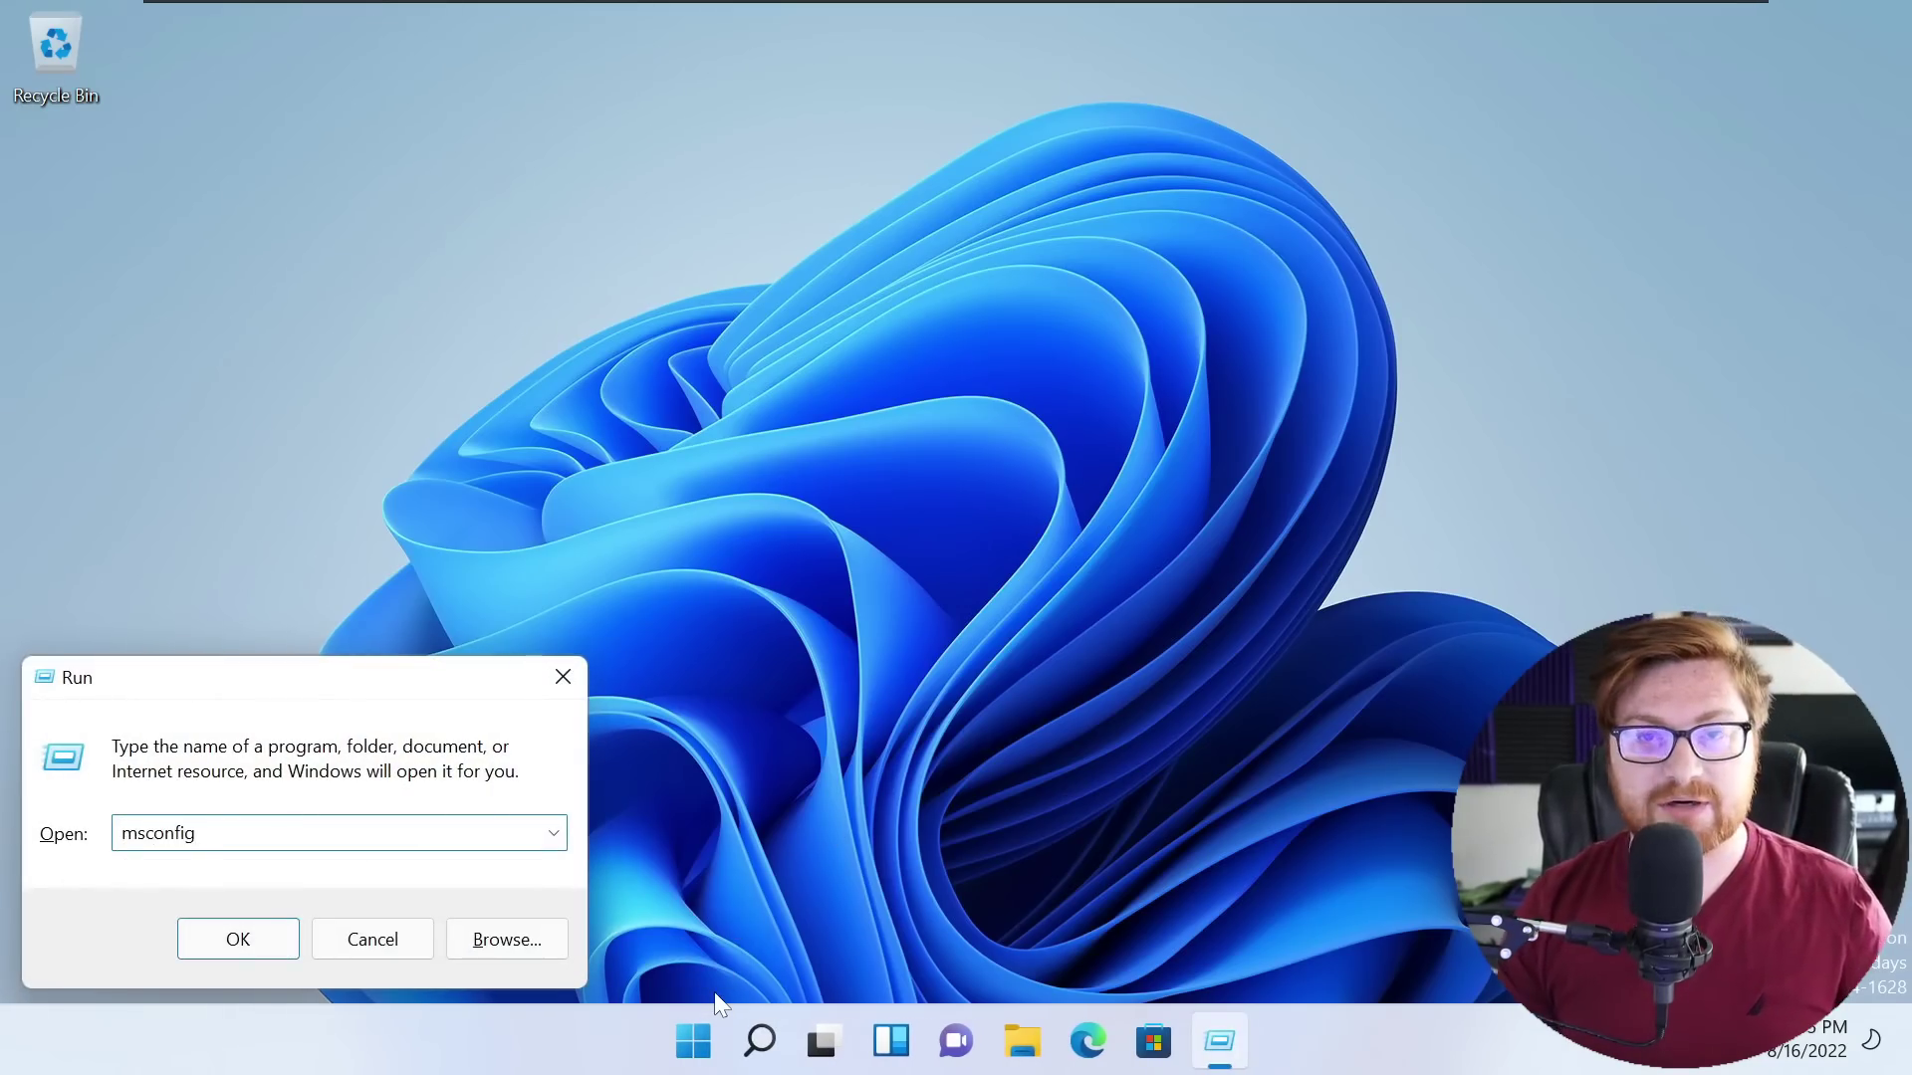
{"action": "key", "text": "Return"}
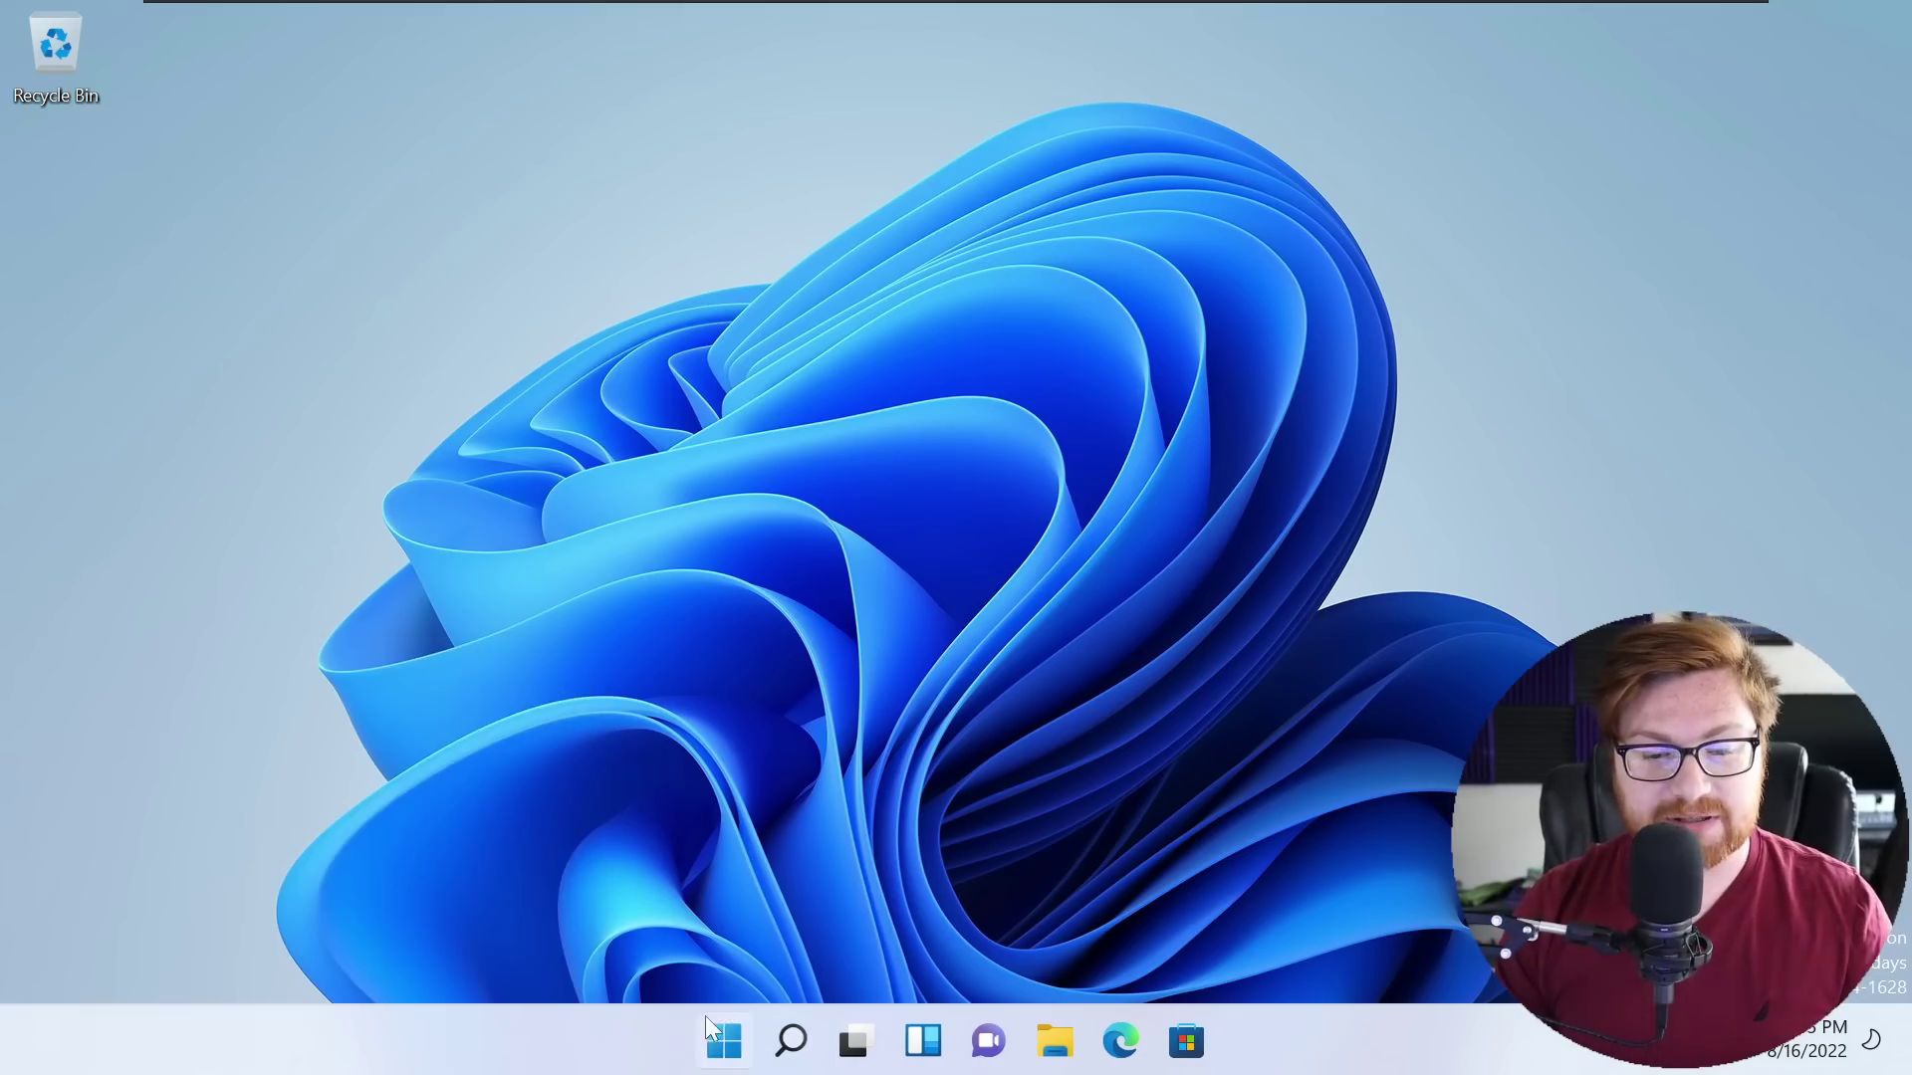
{"action": "left_click", "coordinate": [710, 1026]}
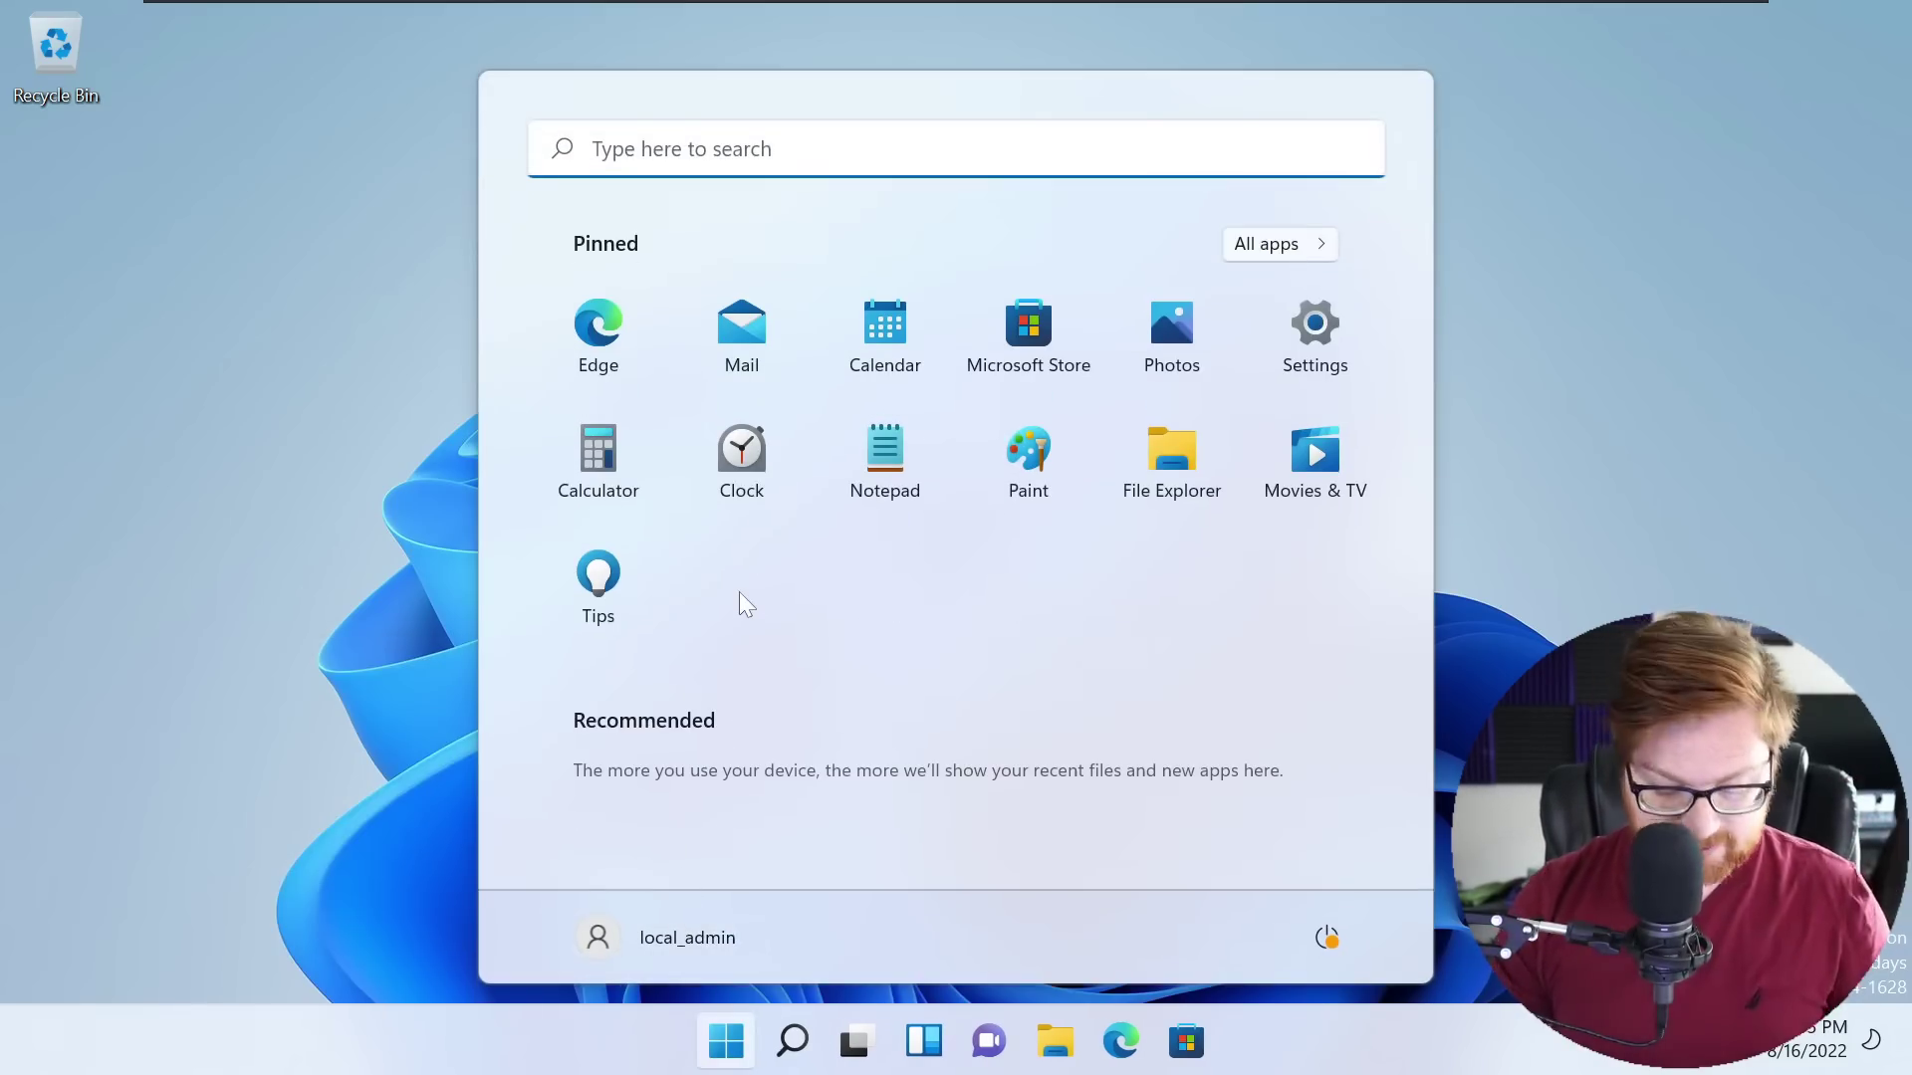
{"action": "type", "text": "msconfig"}
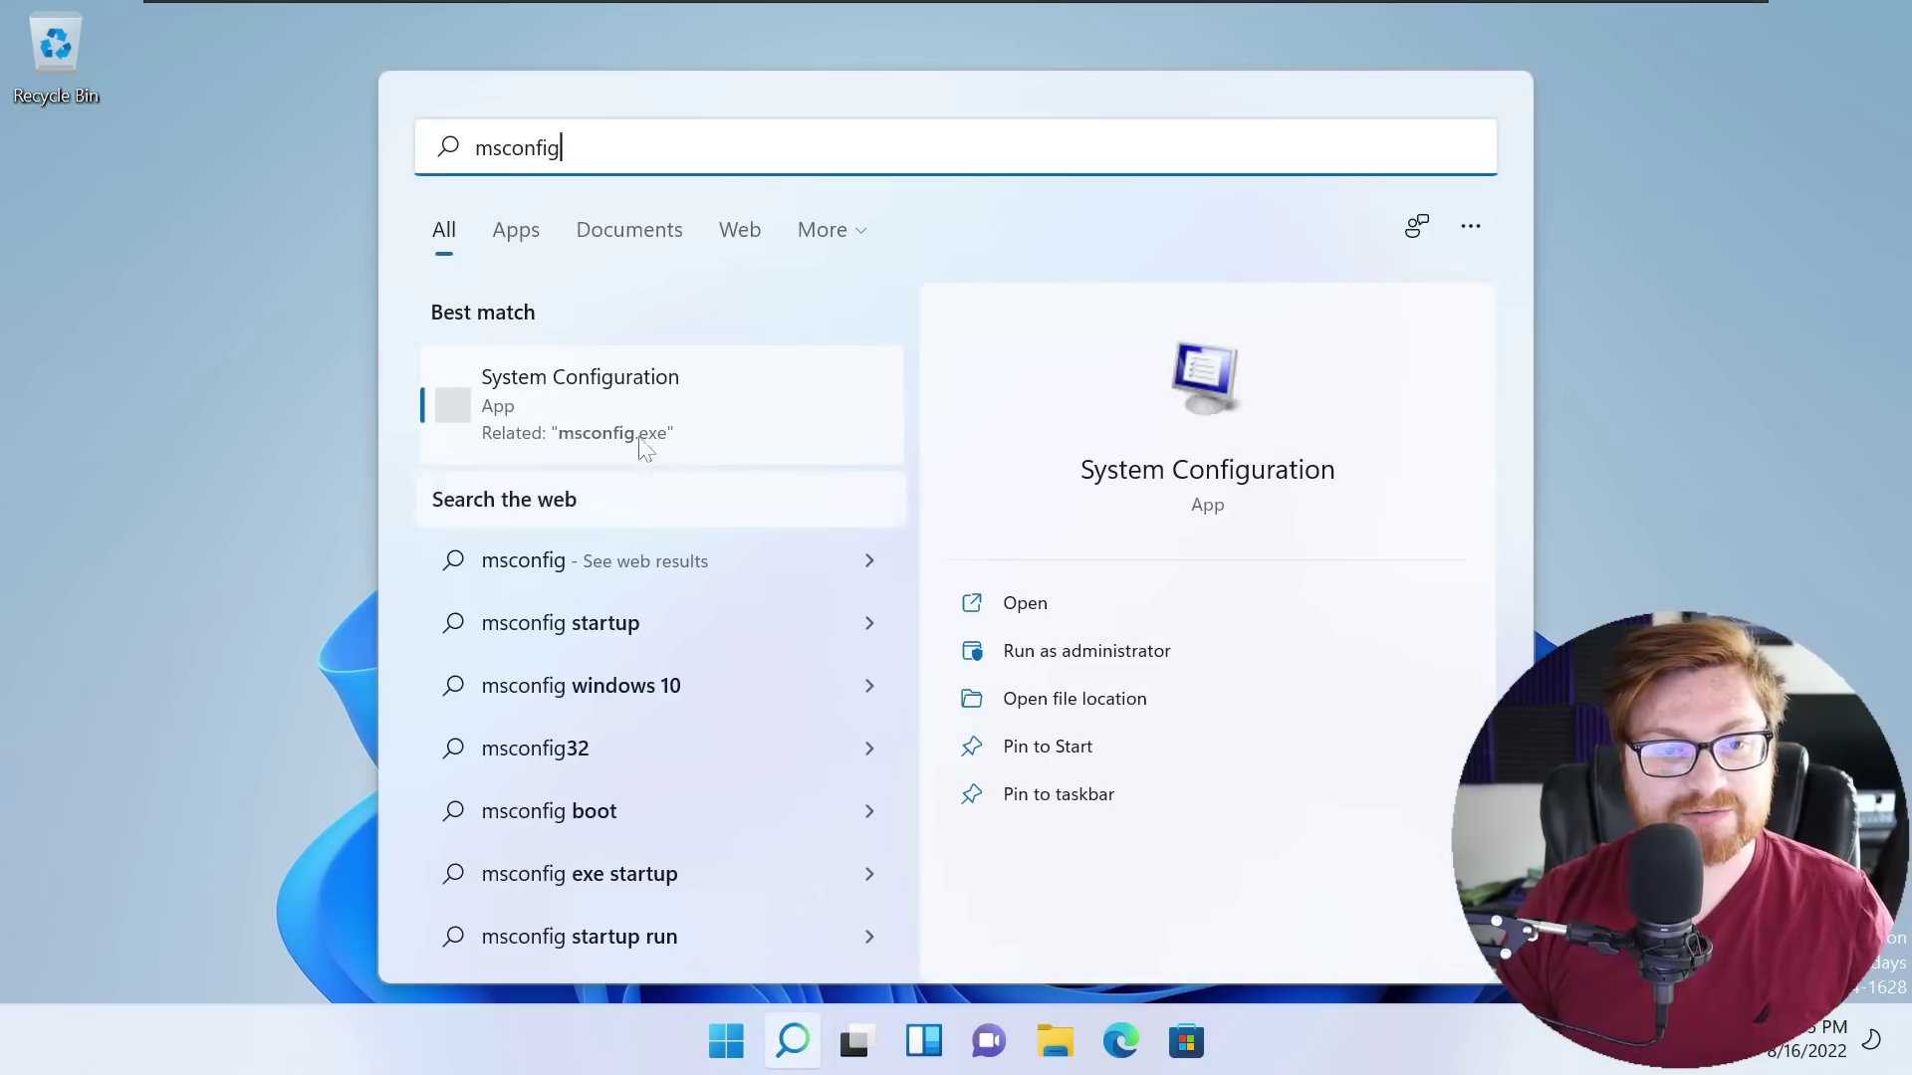
{"action": "left_click", "coordinate": [624, 418]}
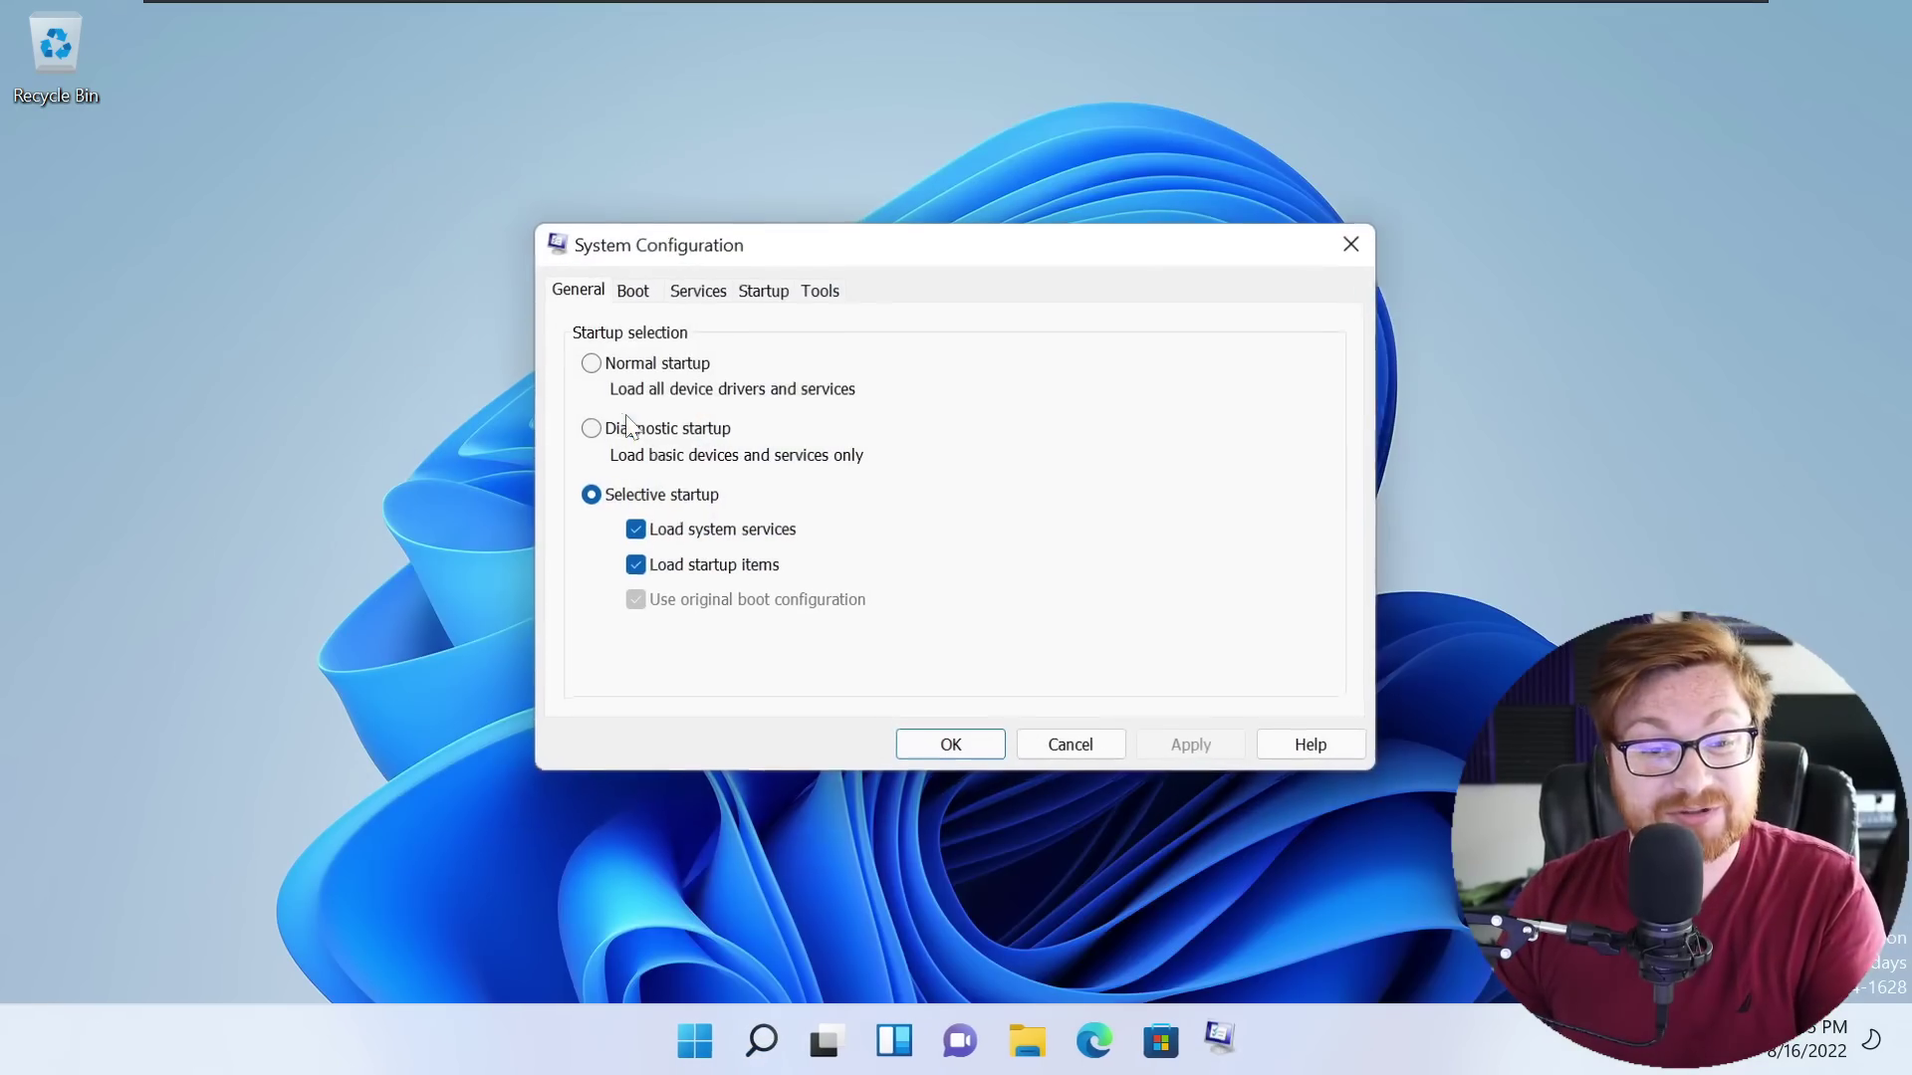
Enable Safe boot with the Minimal option on the Boot tab and apply it
{"action": "left_click", "coordinate": [633, 291]}
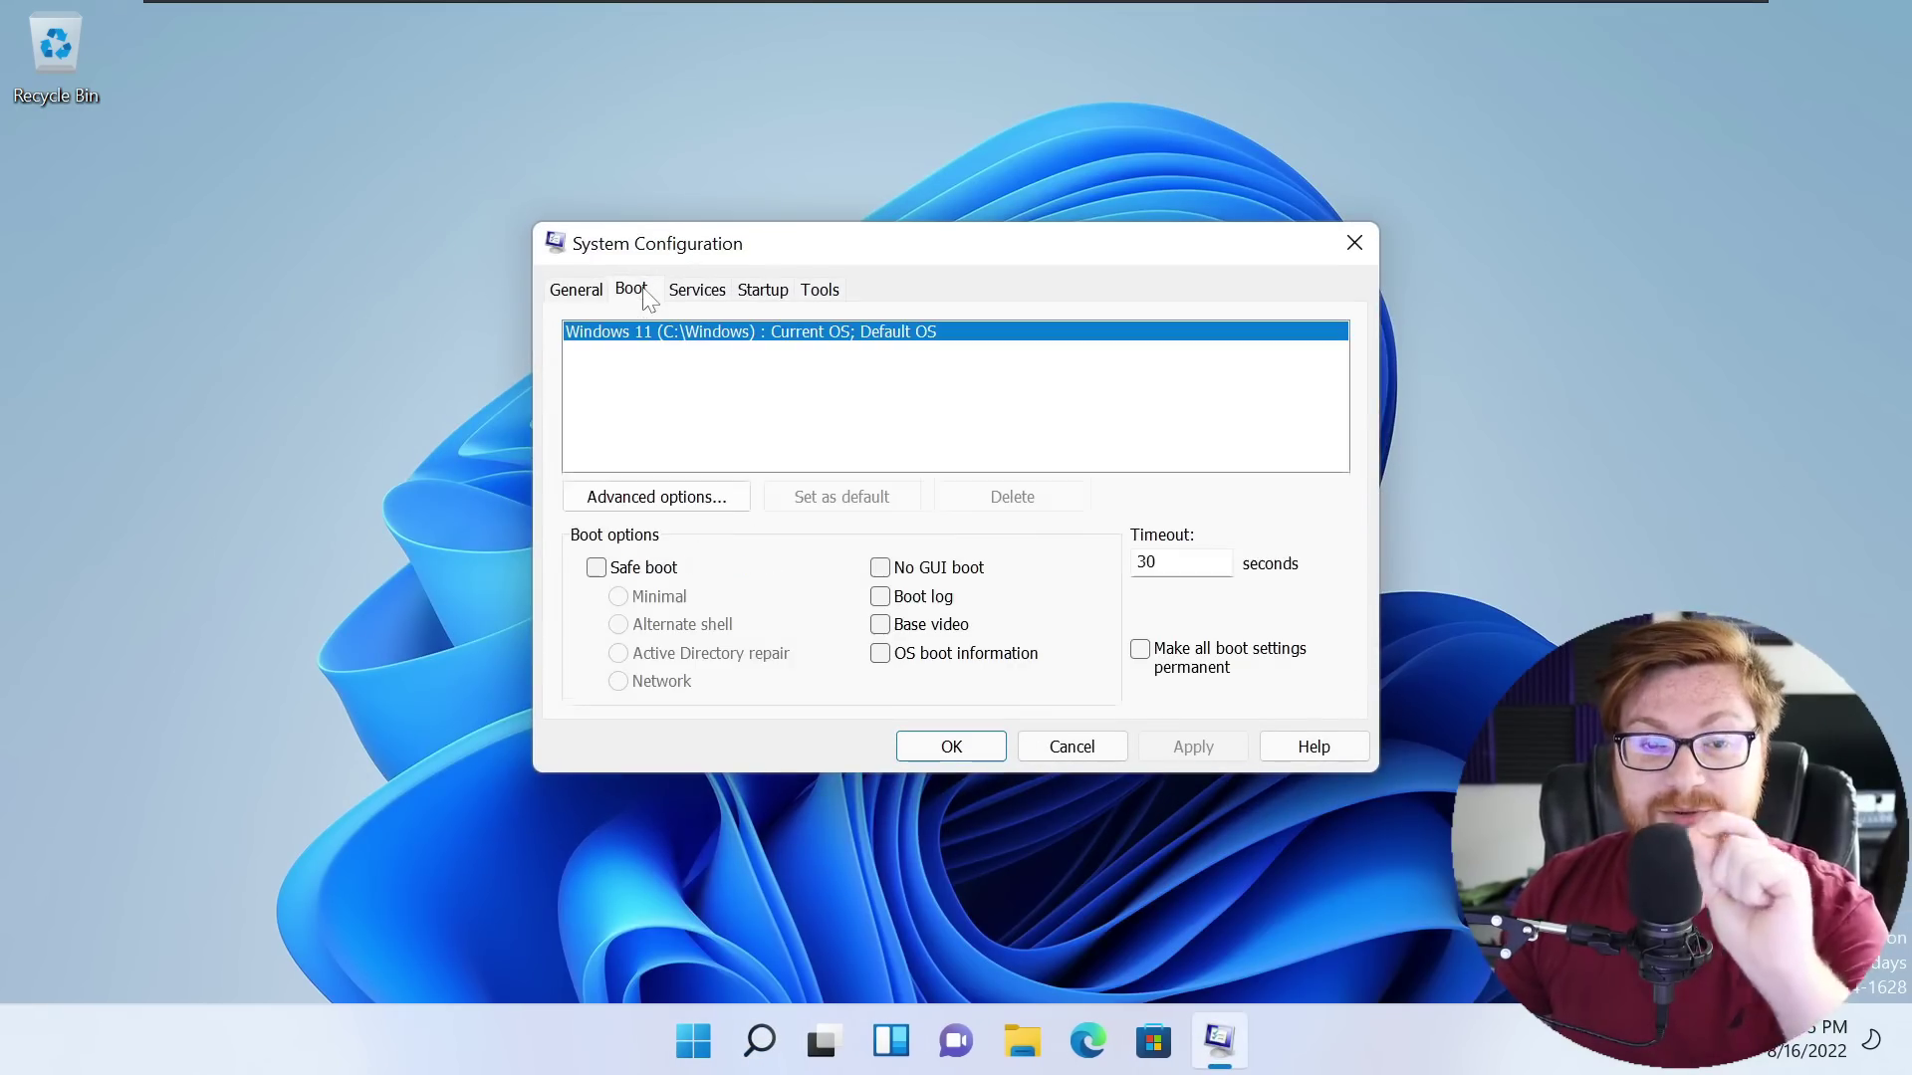
{"action": "left_click", "coordinate": [596, 569]}
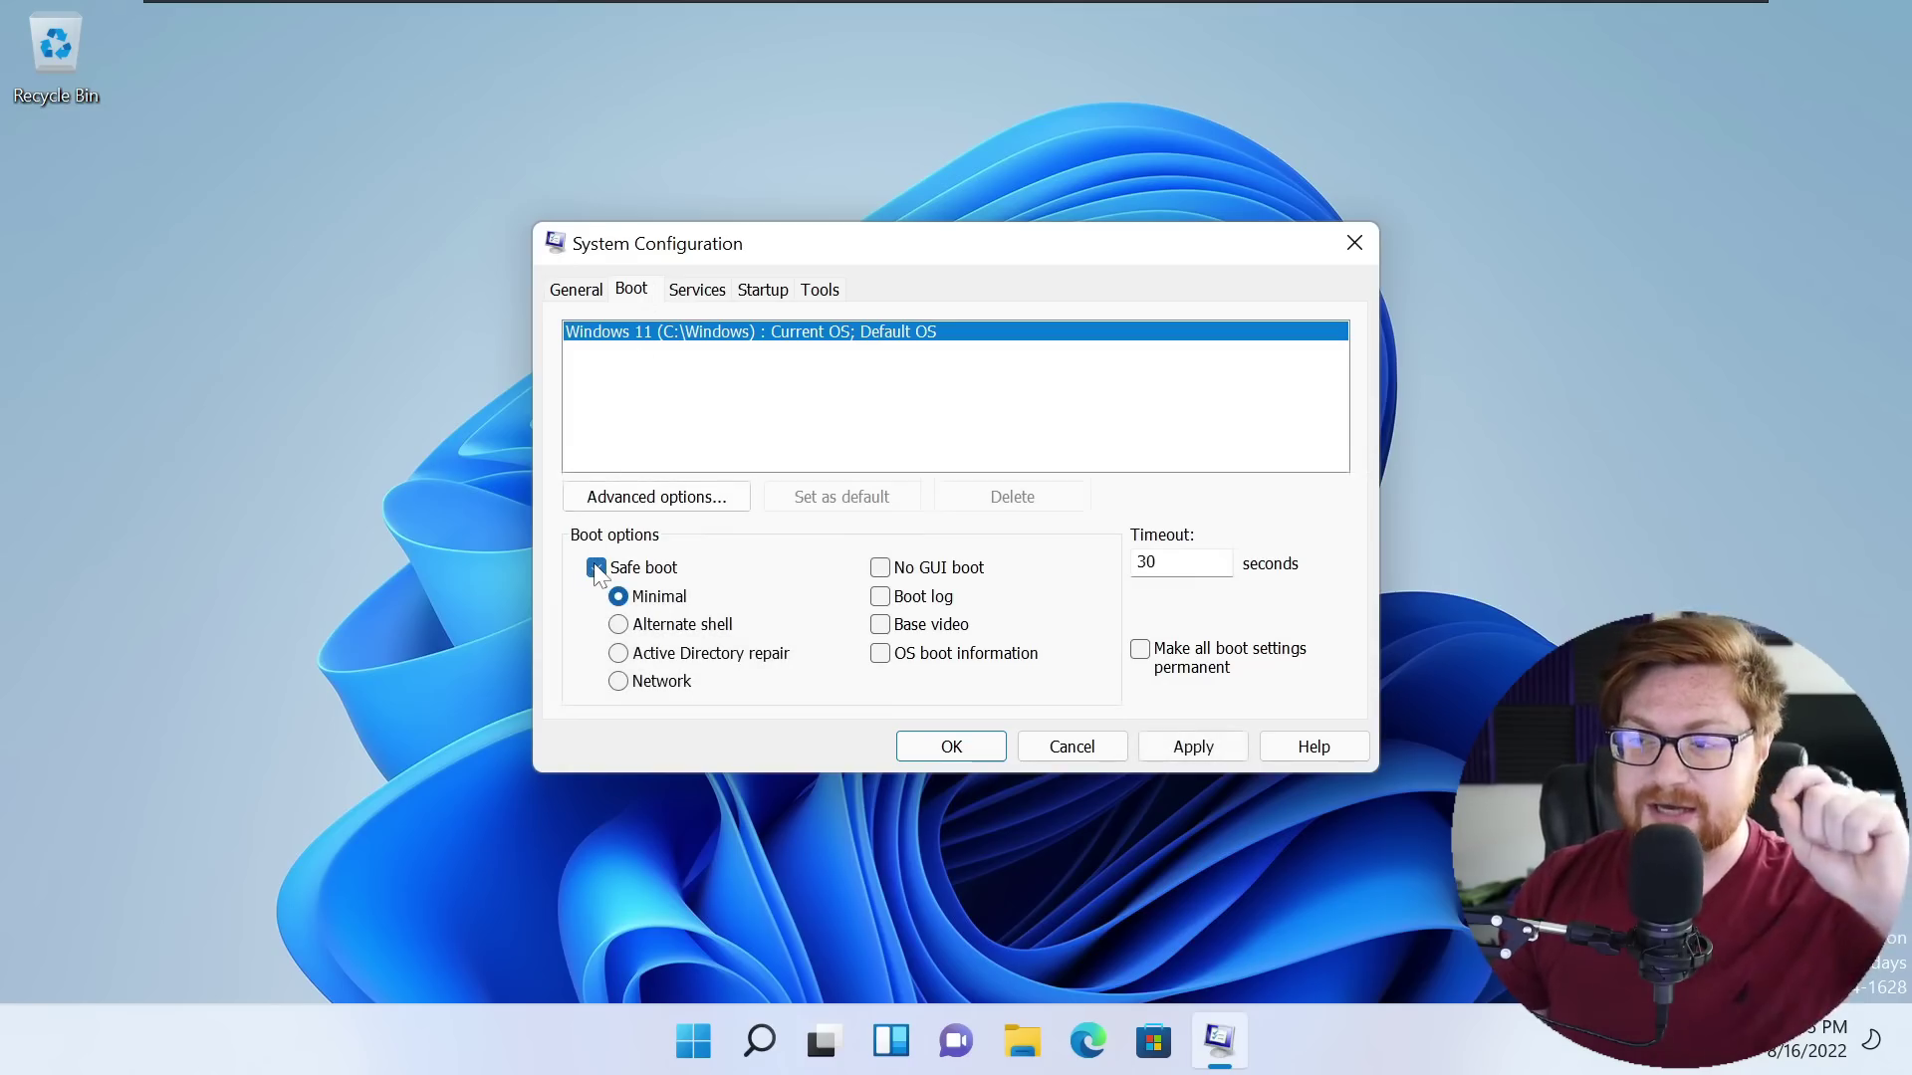
{"action": "left_click", "coordinate": [1194, 748]}
{"action": "left_click", "coordinate": [964, 745]}
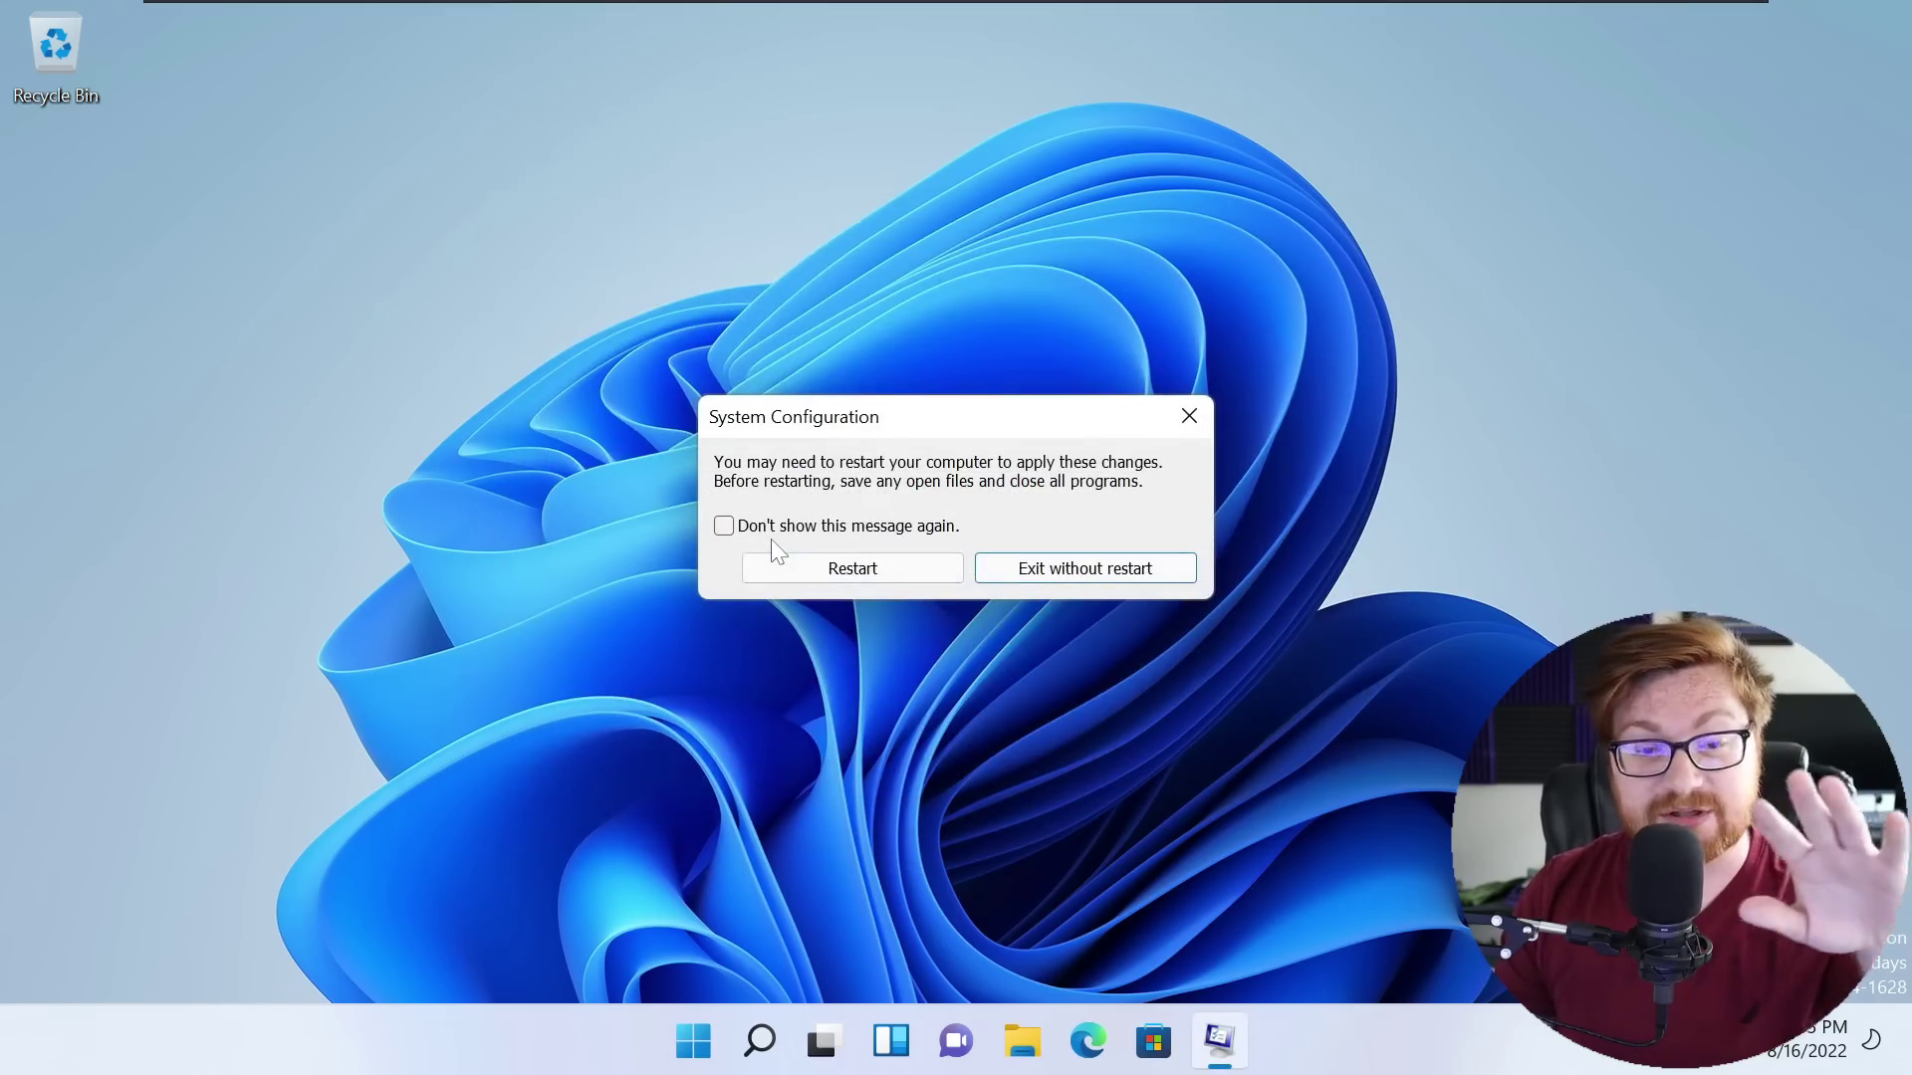
Restart into Safe Mode and sign in with the administrator account password
{"action": "left_click", "coordinate": [872, 576]}
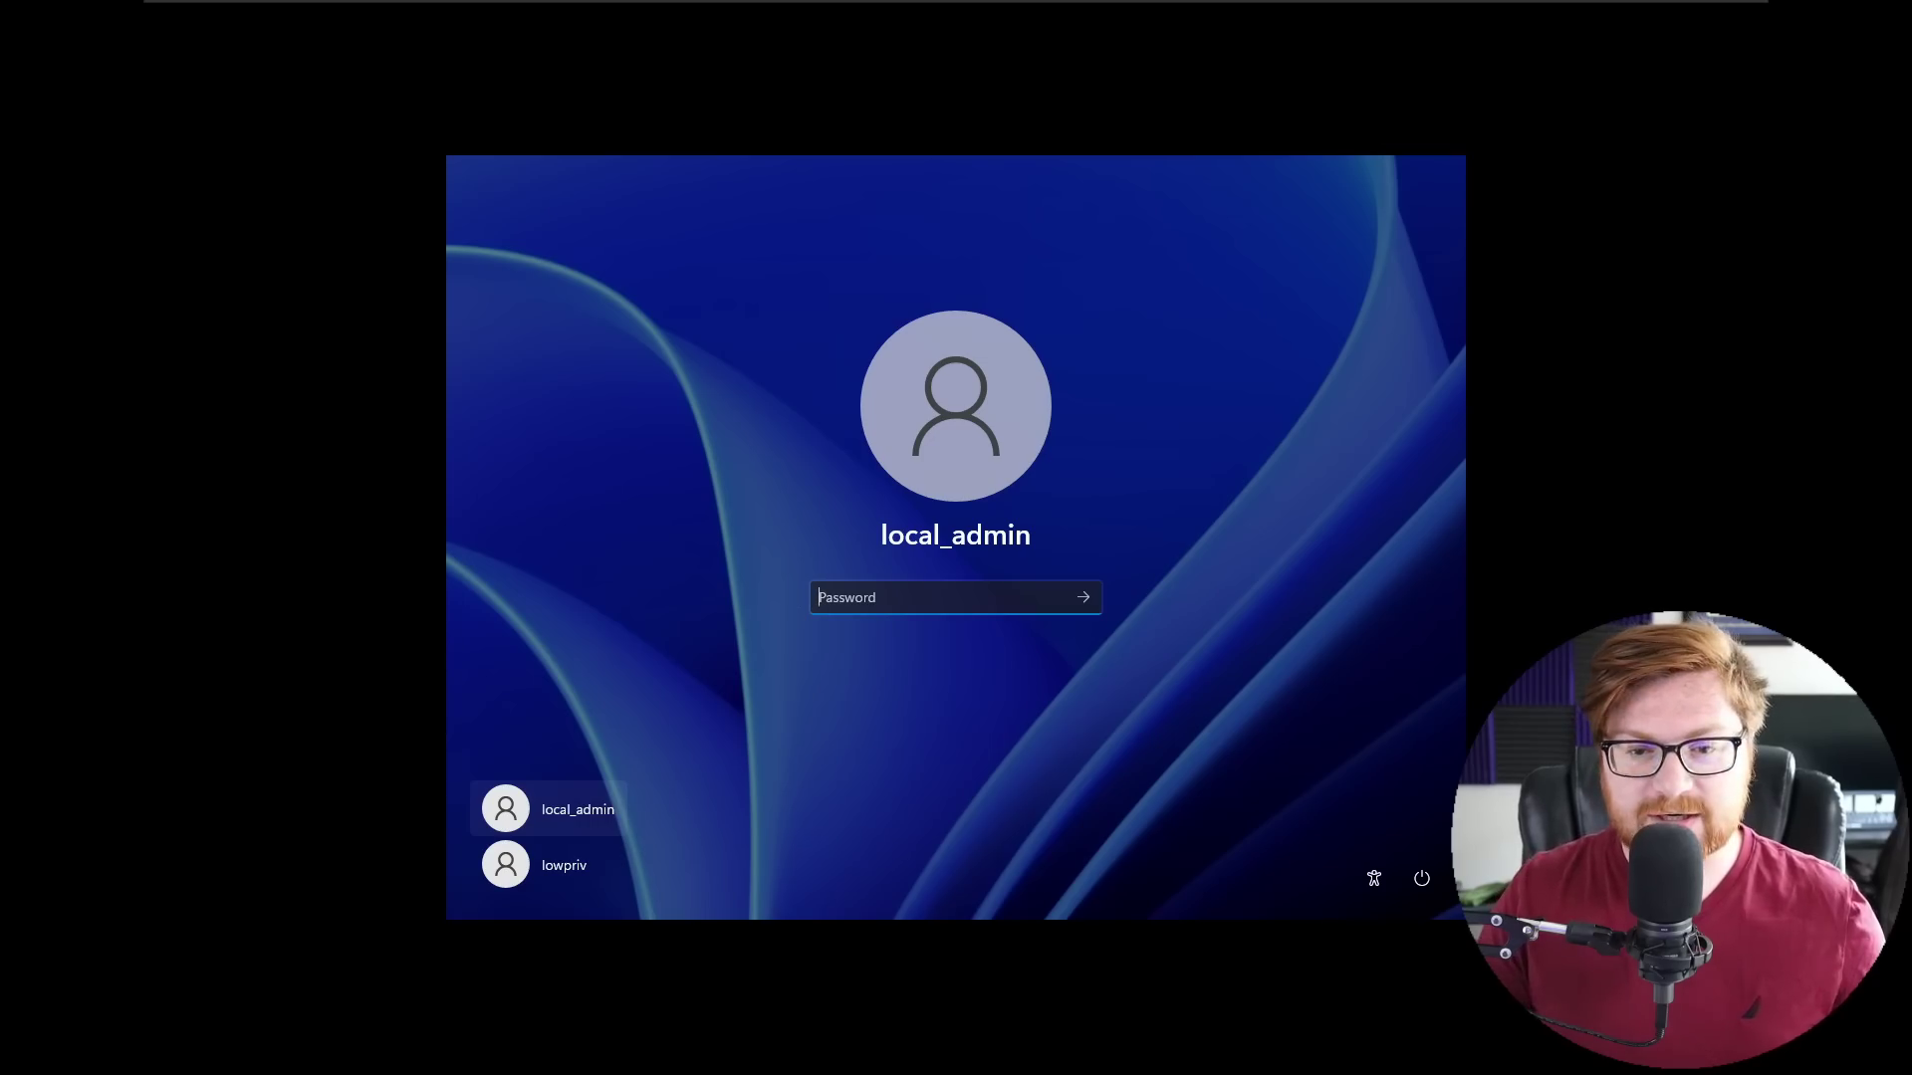
{"action": "type", "text": "p"}
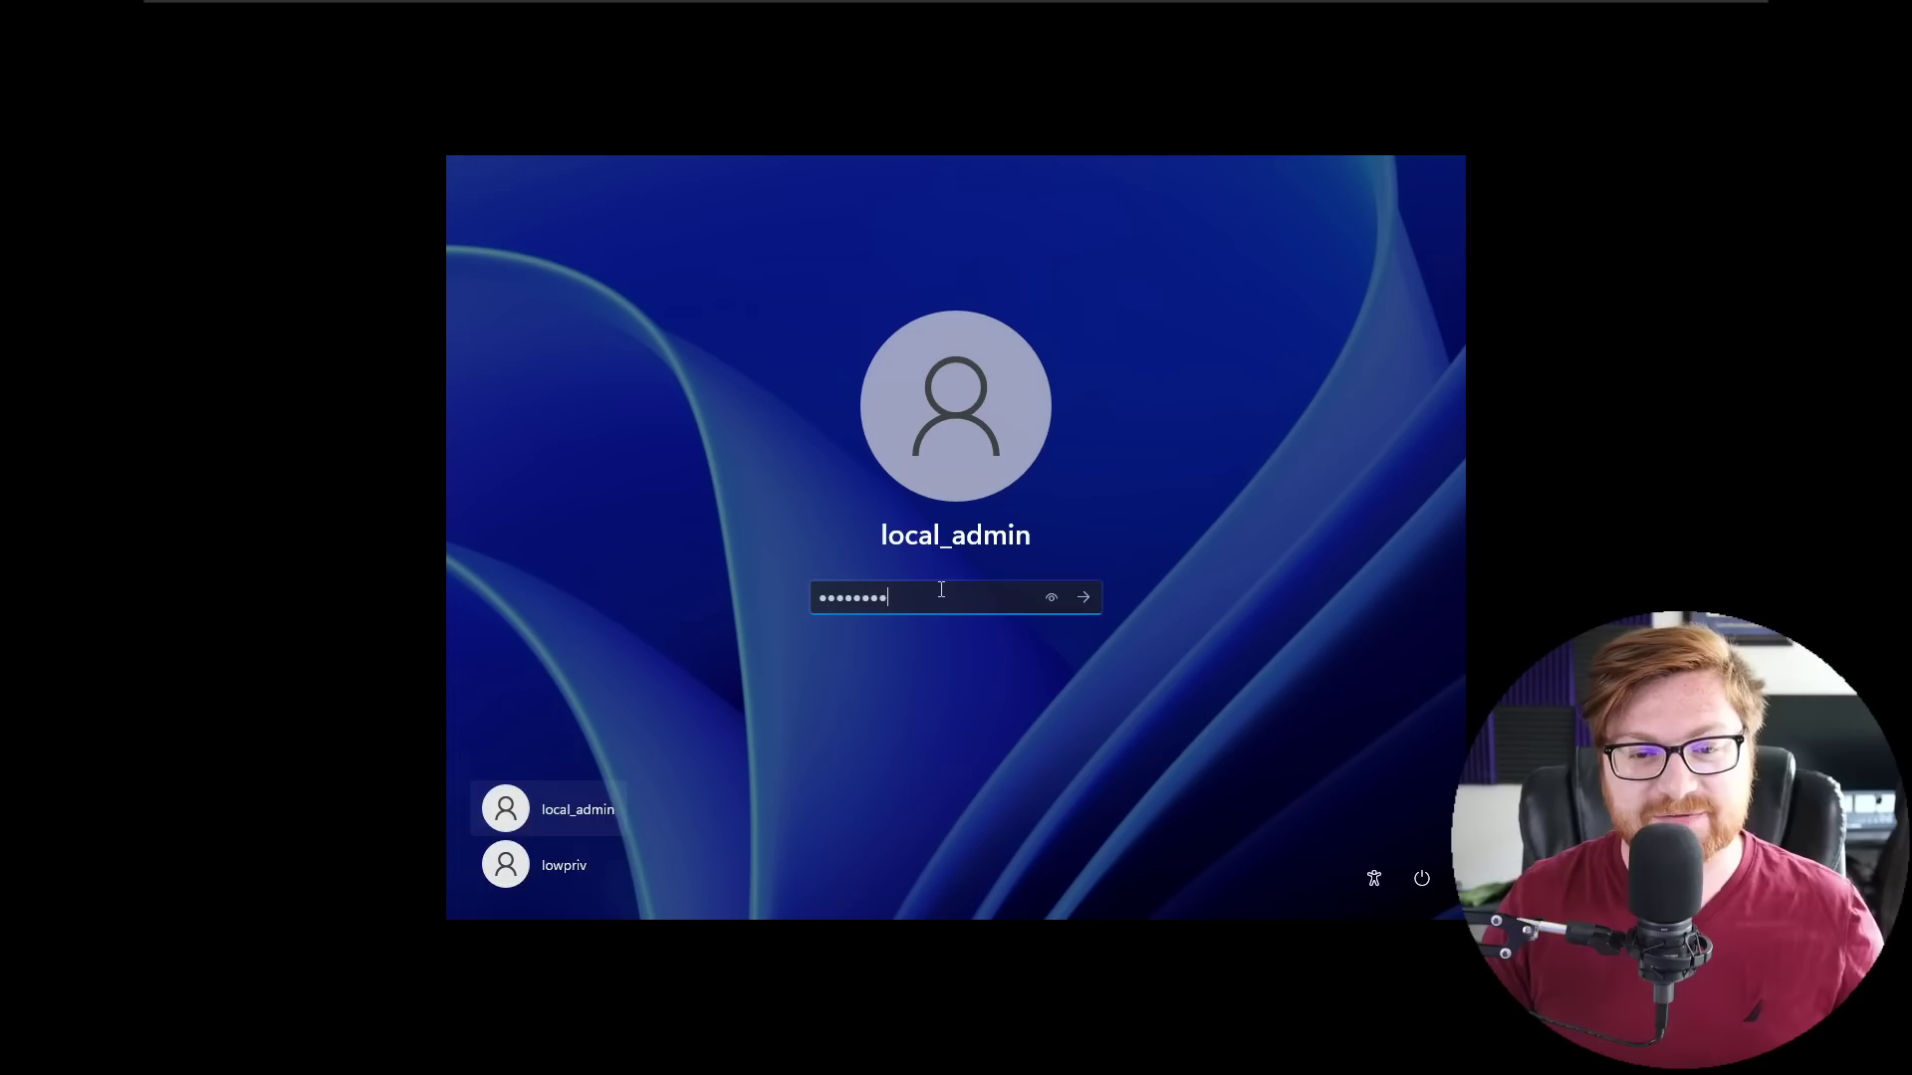
{"action": "key", "text": "Return"}
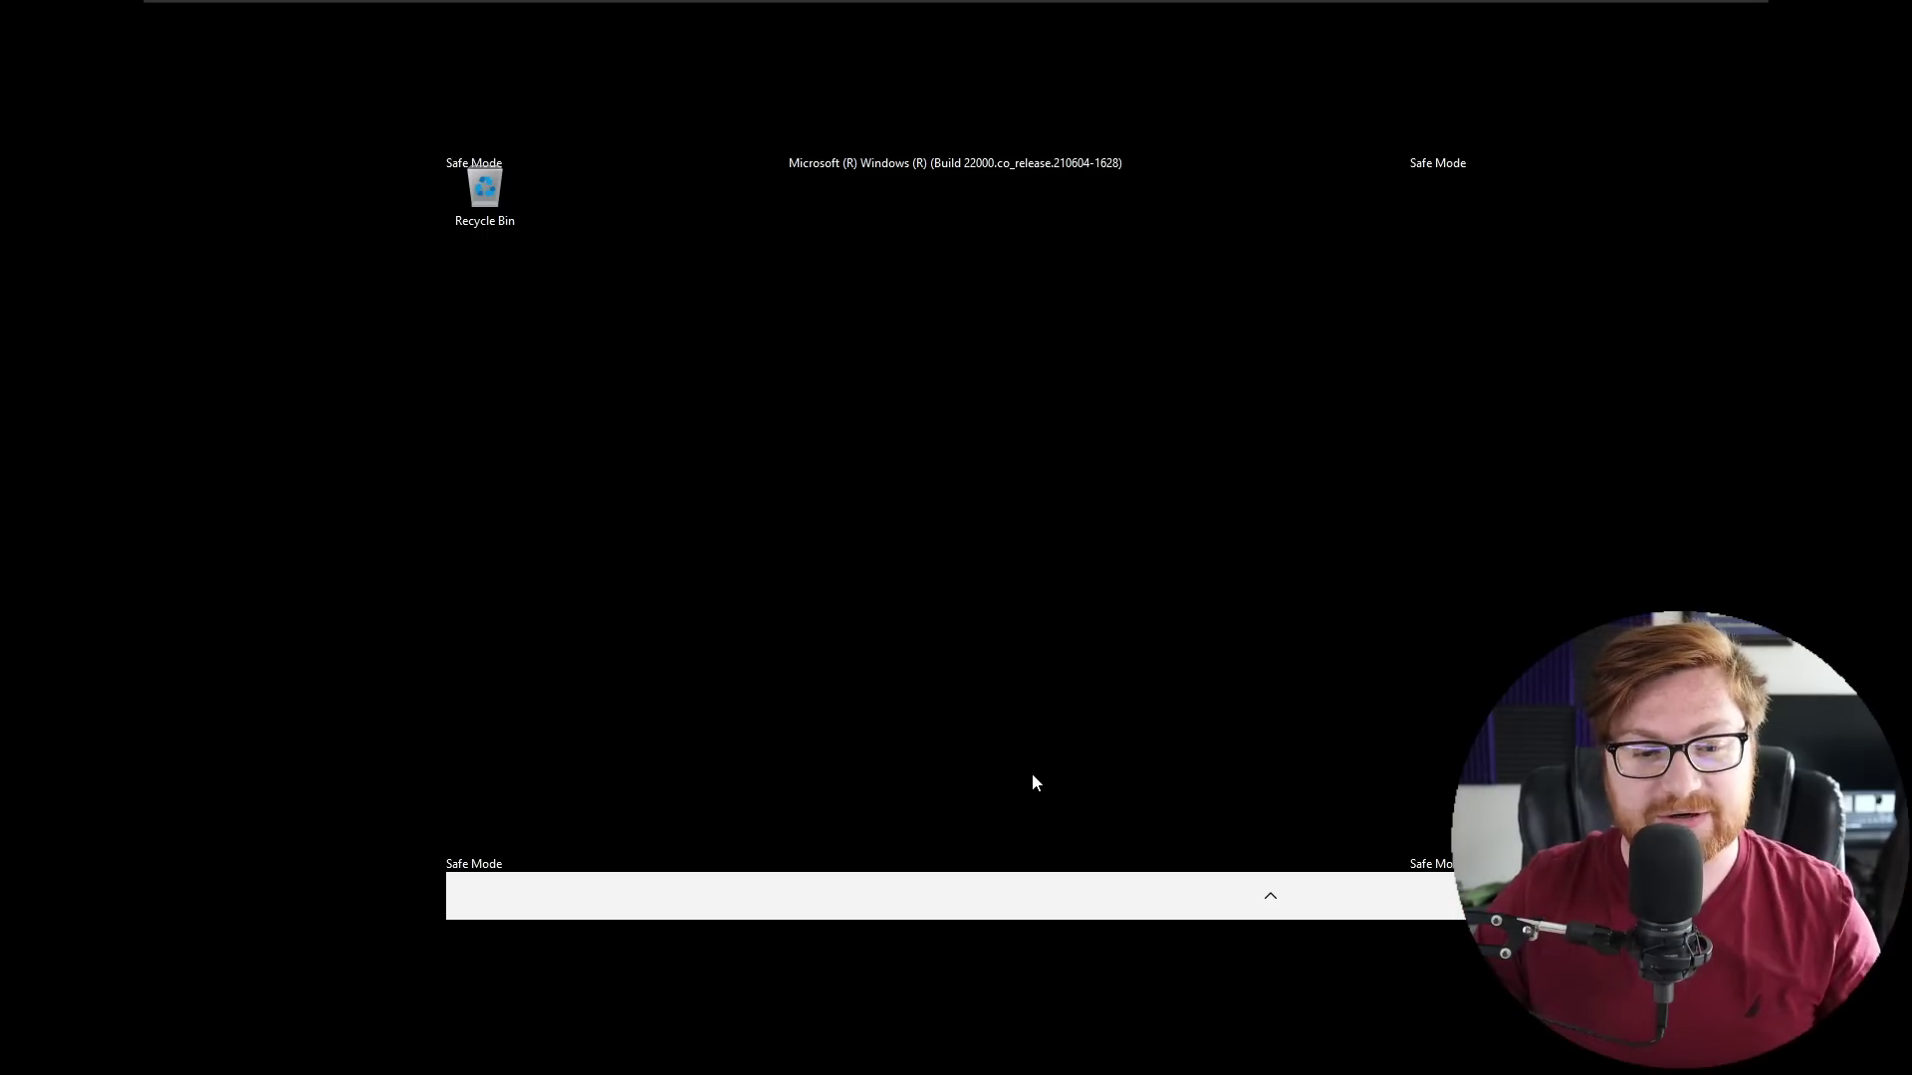
Check the hidden tray icons and desktop context menu on the Safe Mode desktop
{"action": "left_click", "coordinate": [1270, 896]}
{"action": "left_click", "coordinate": [1073, 774]}
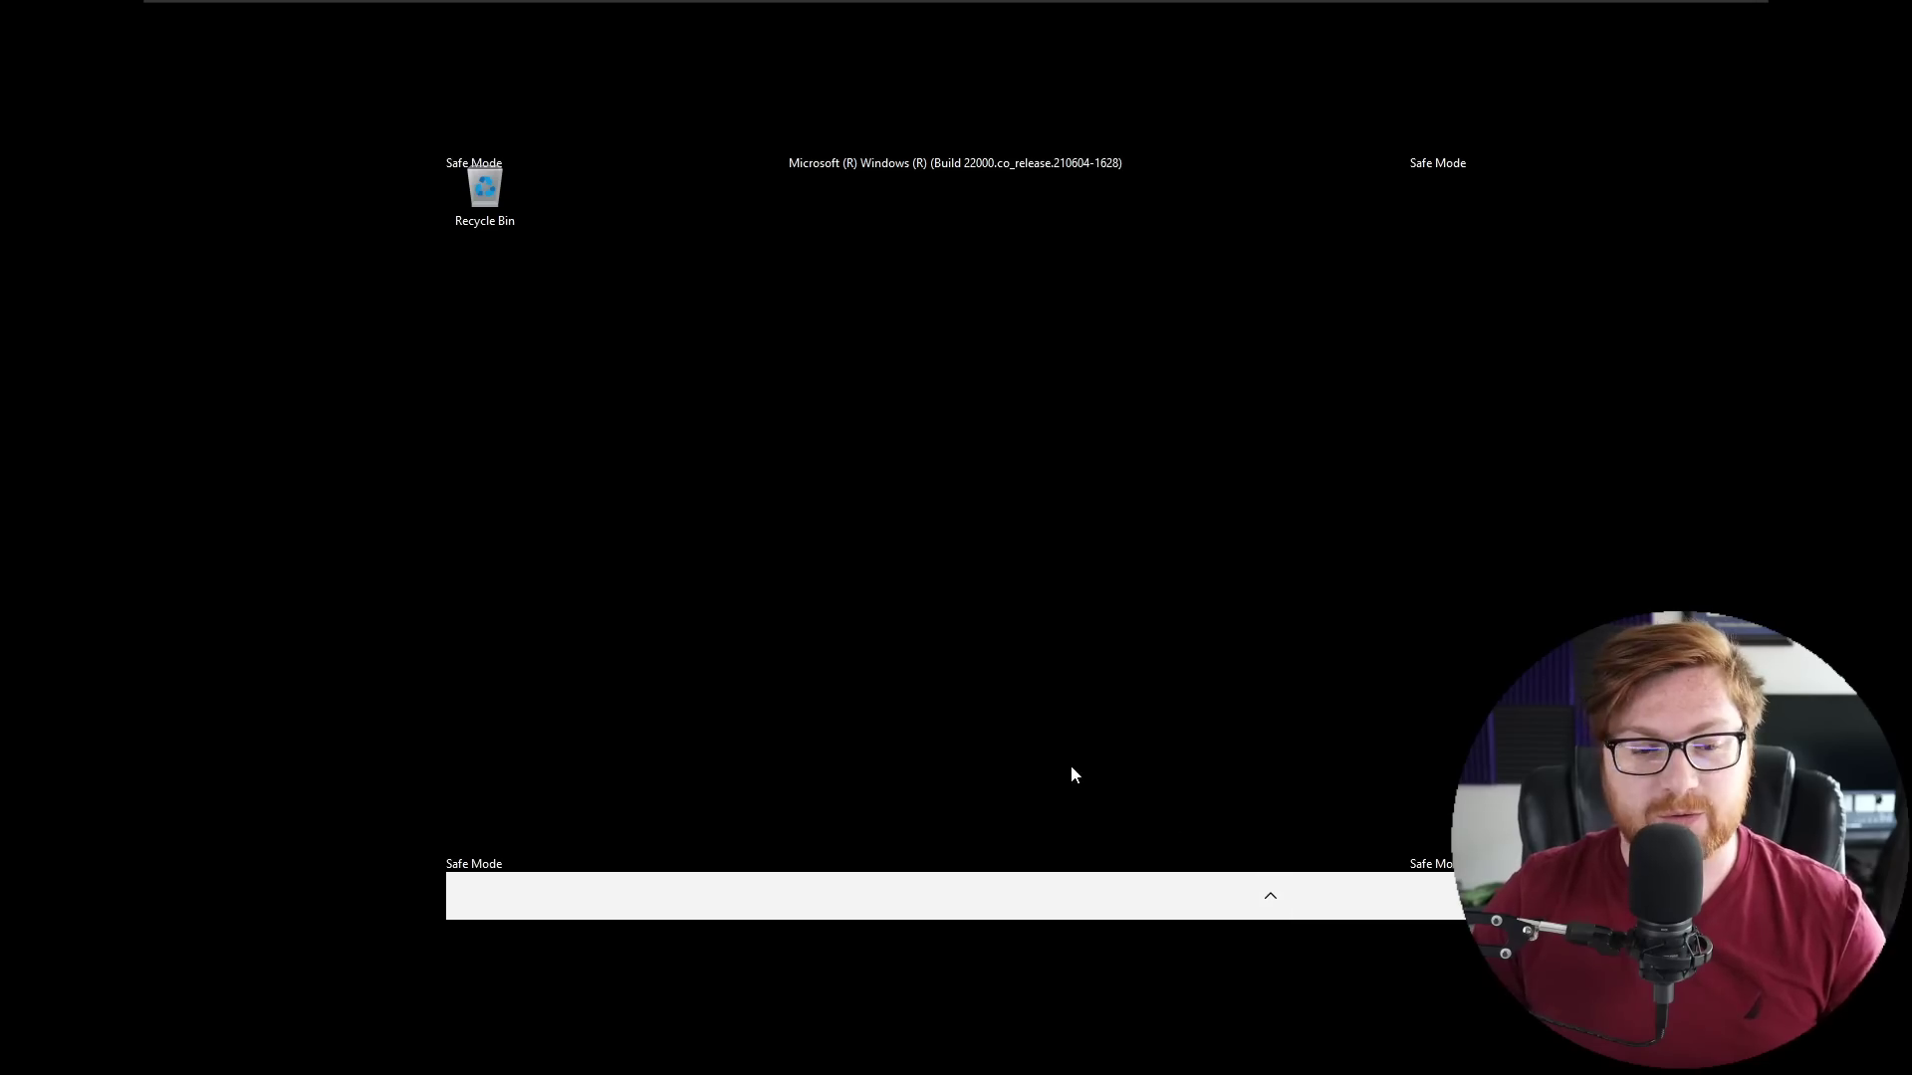
{"action": "right_click", "coordinate": [766, 532]}
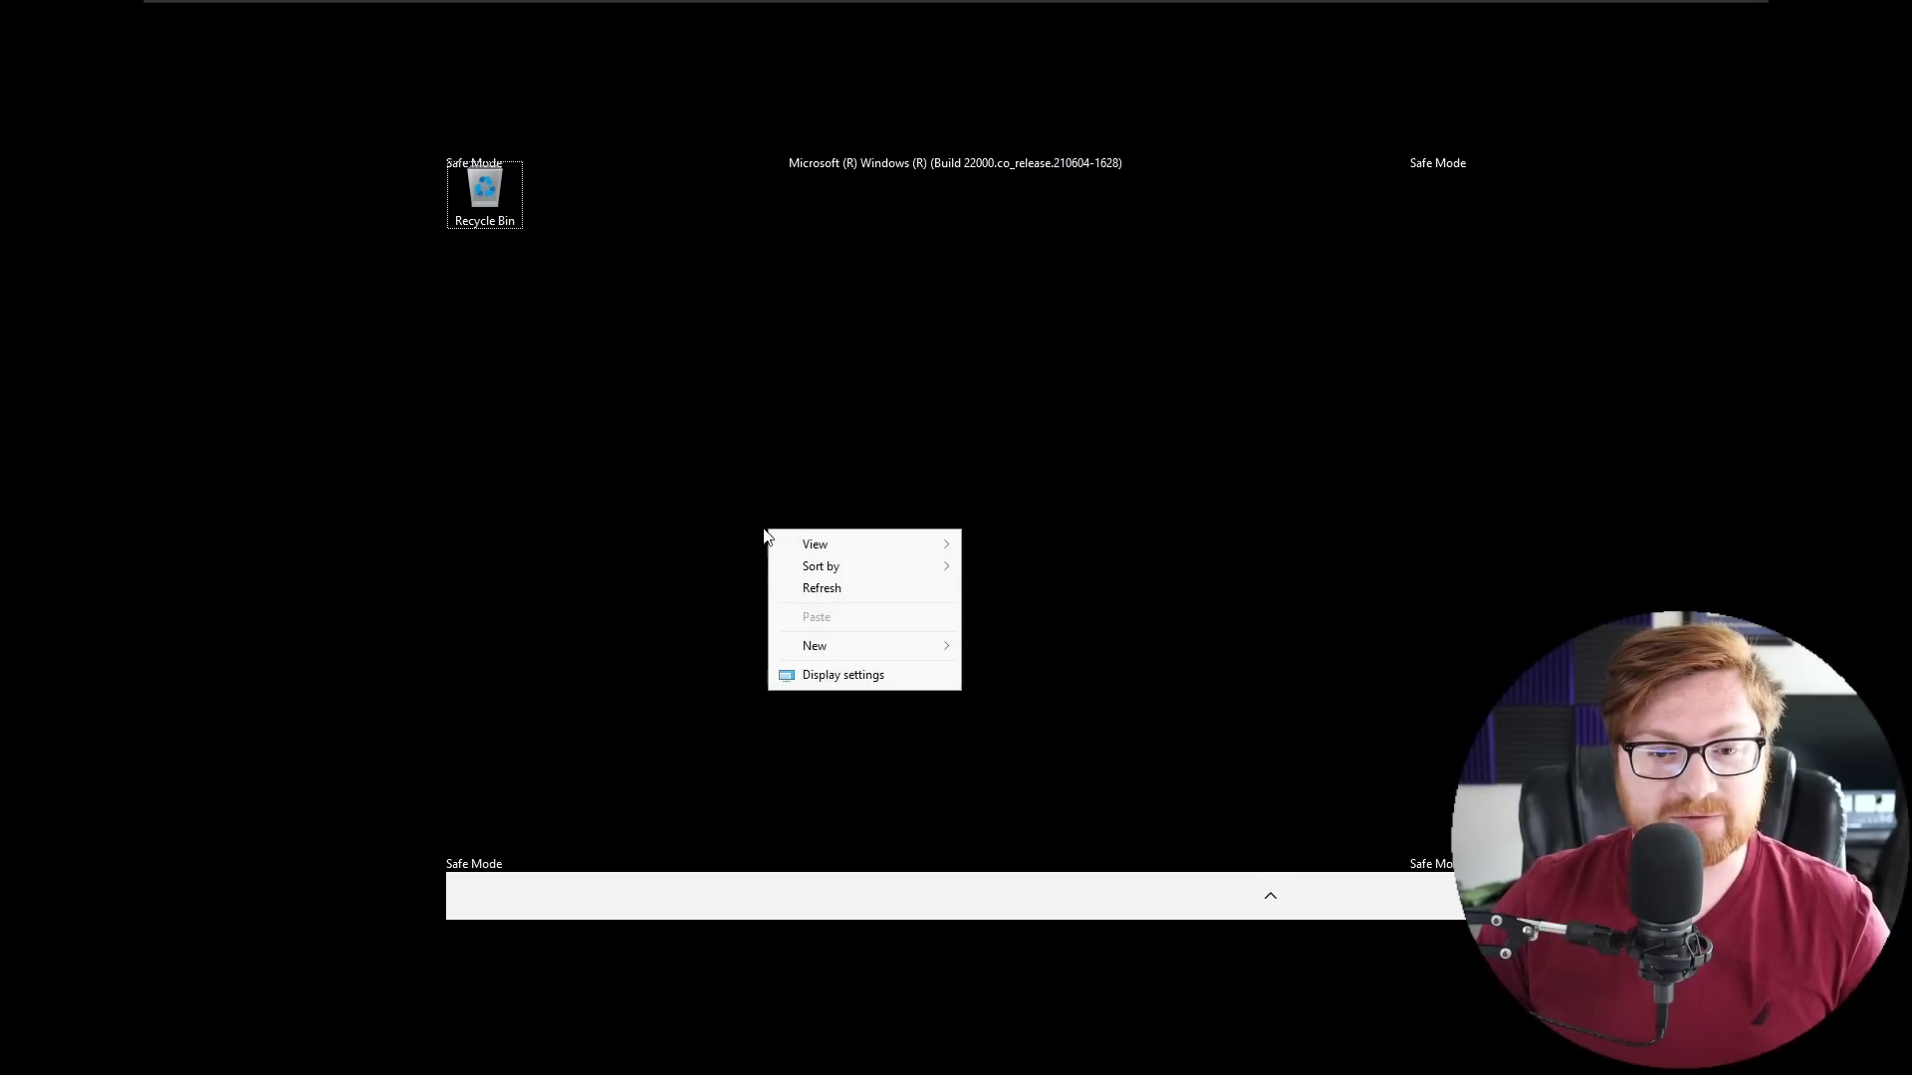
{"action": "left_click", "coordinate": [724, 609]}
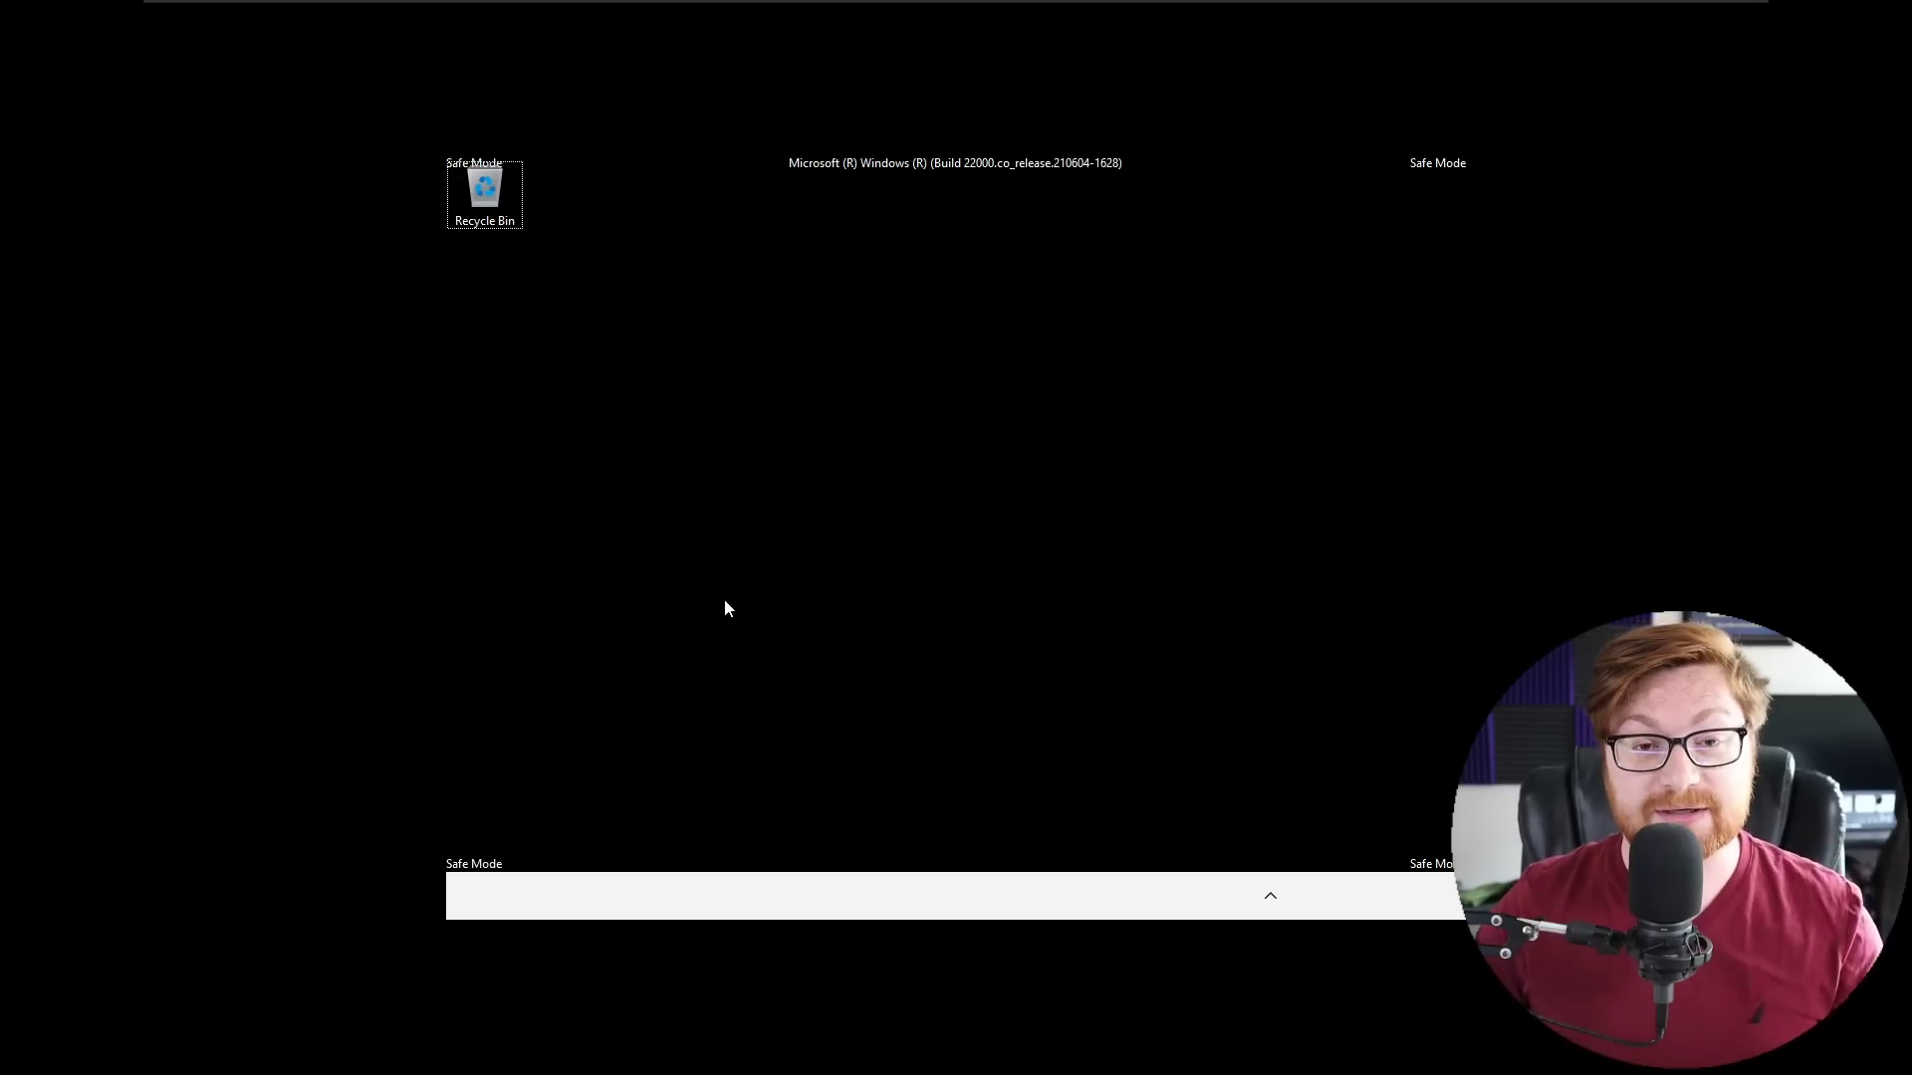
Run explorer from the Win+R prompt to launch File Explorer
{"action": "key", "text": "super+r"}
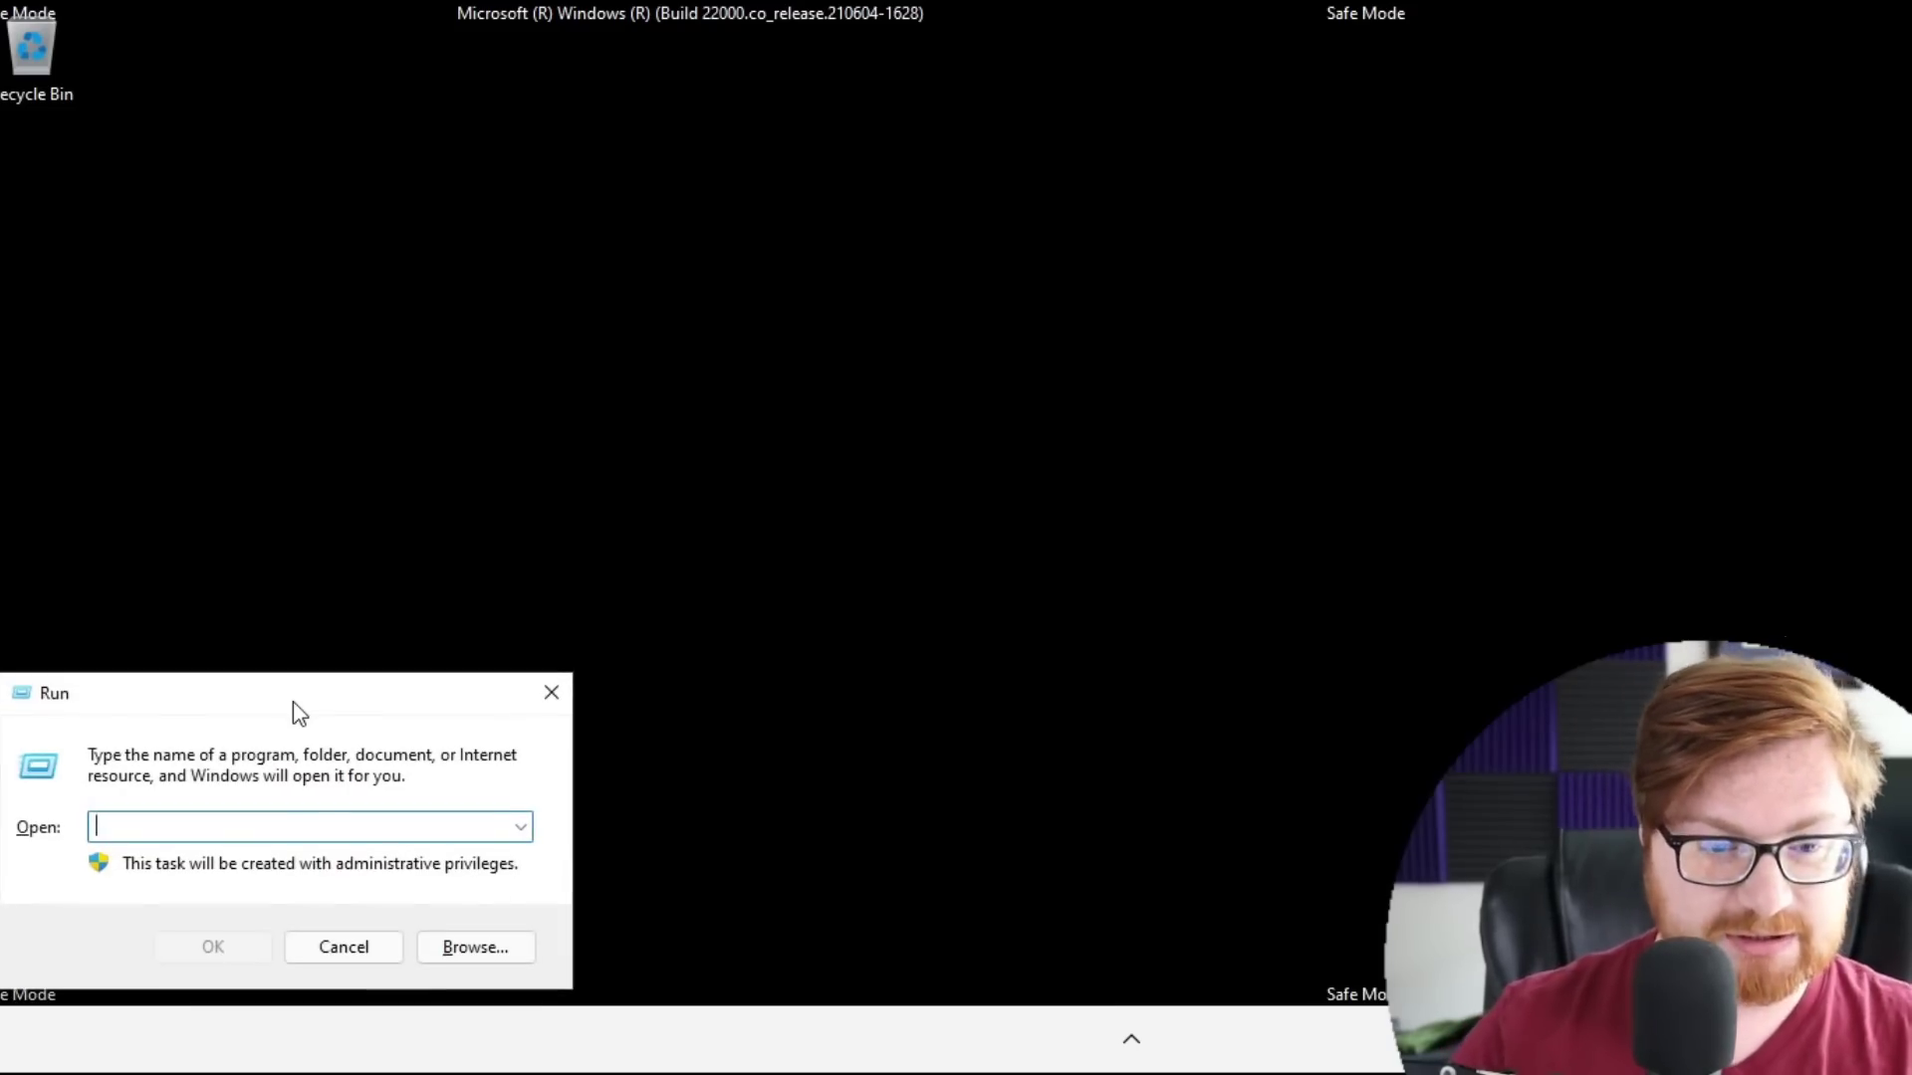
{"action": "type", "text": "explorer"}
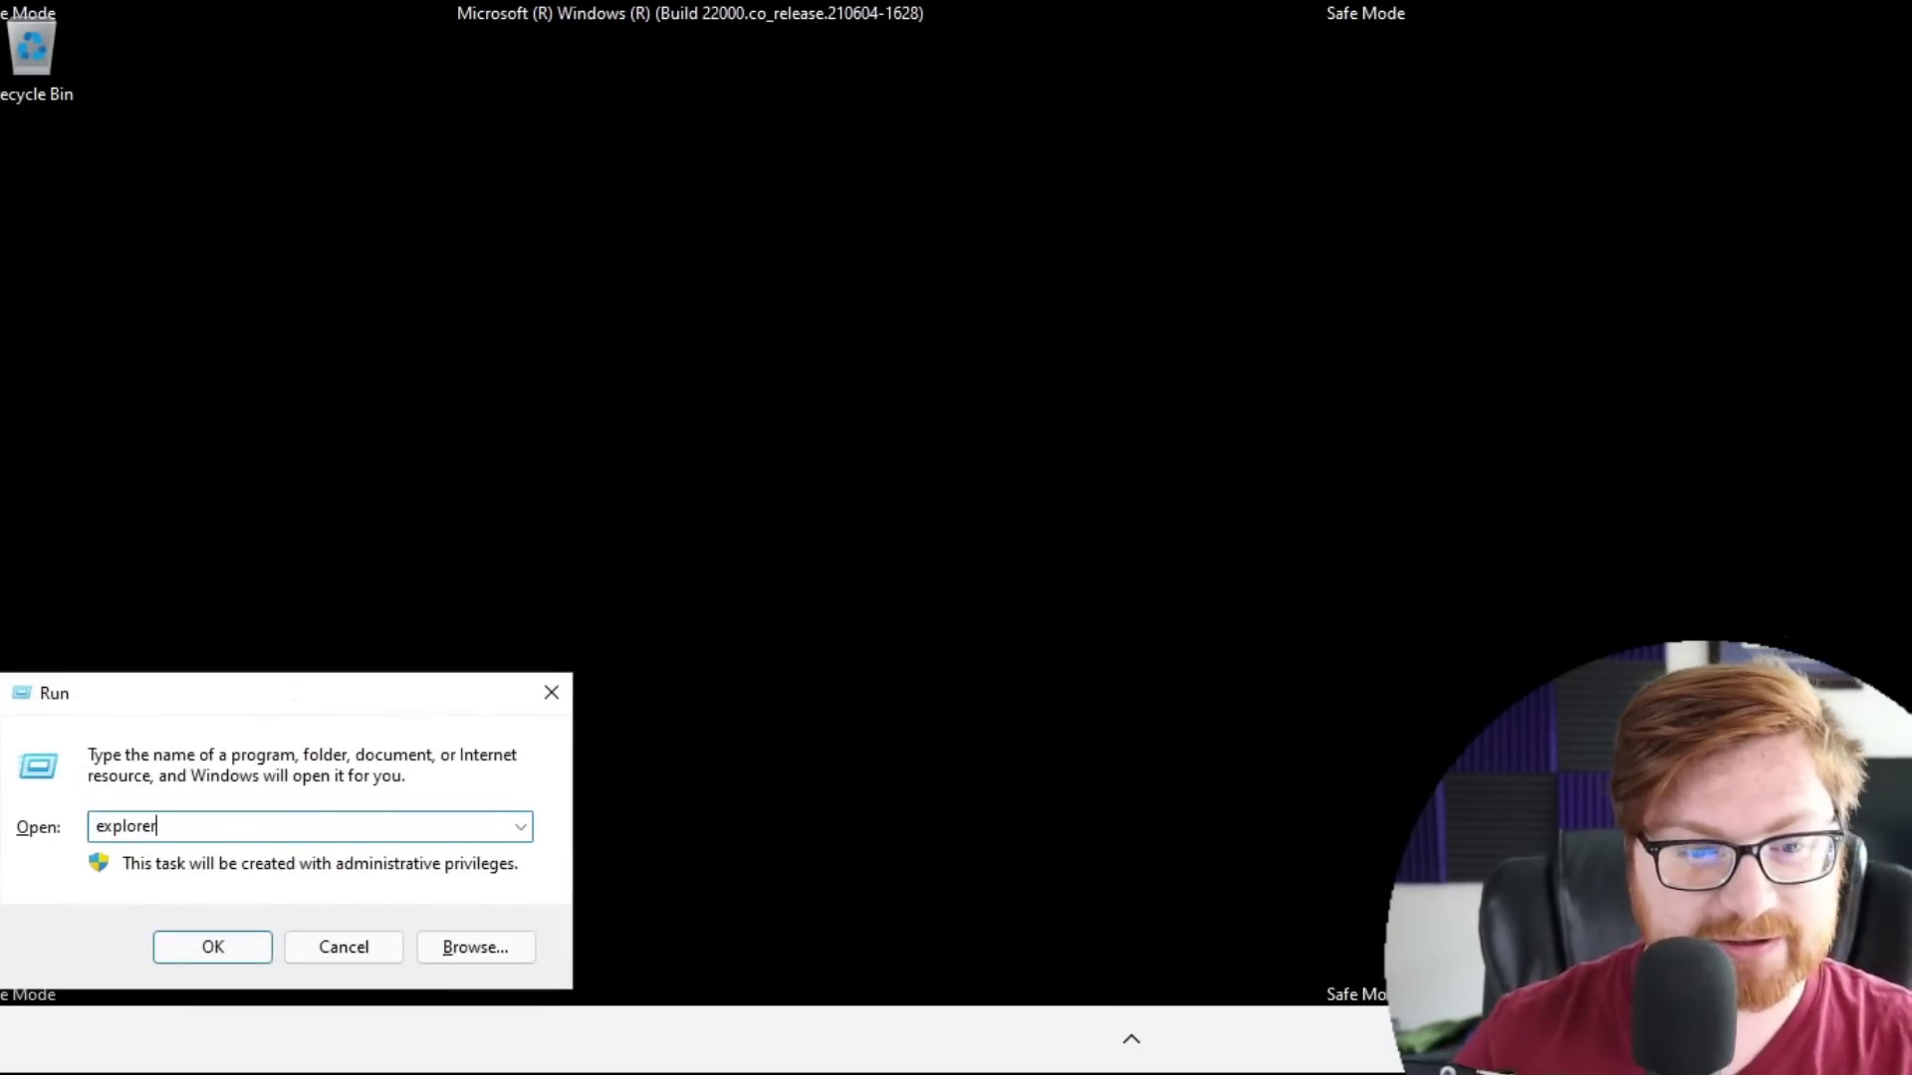
{"action": "key", "text": "Return"}
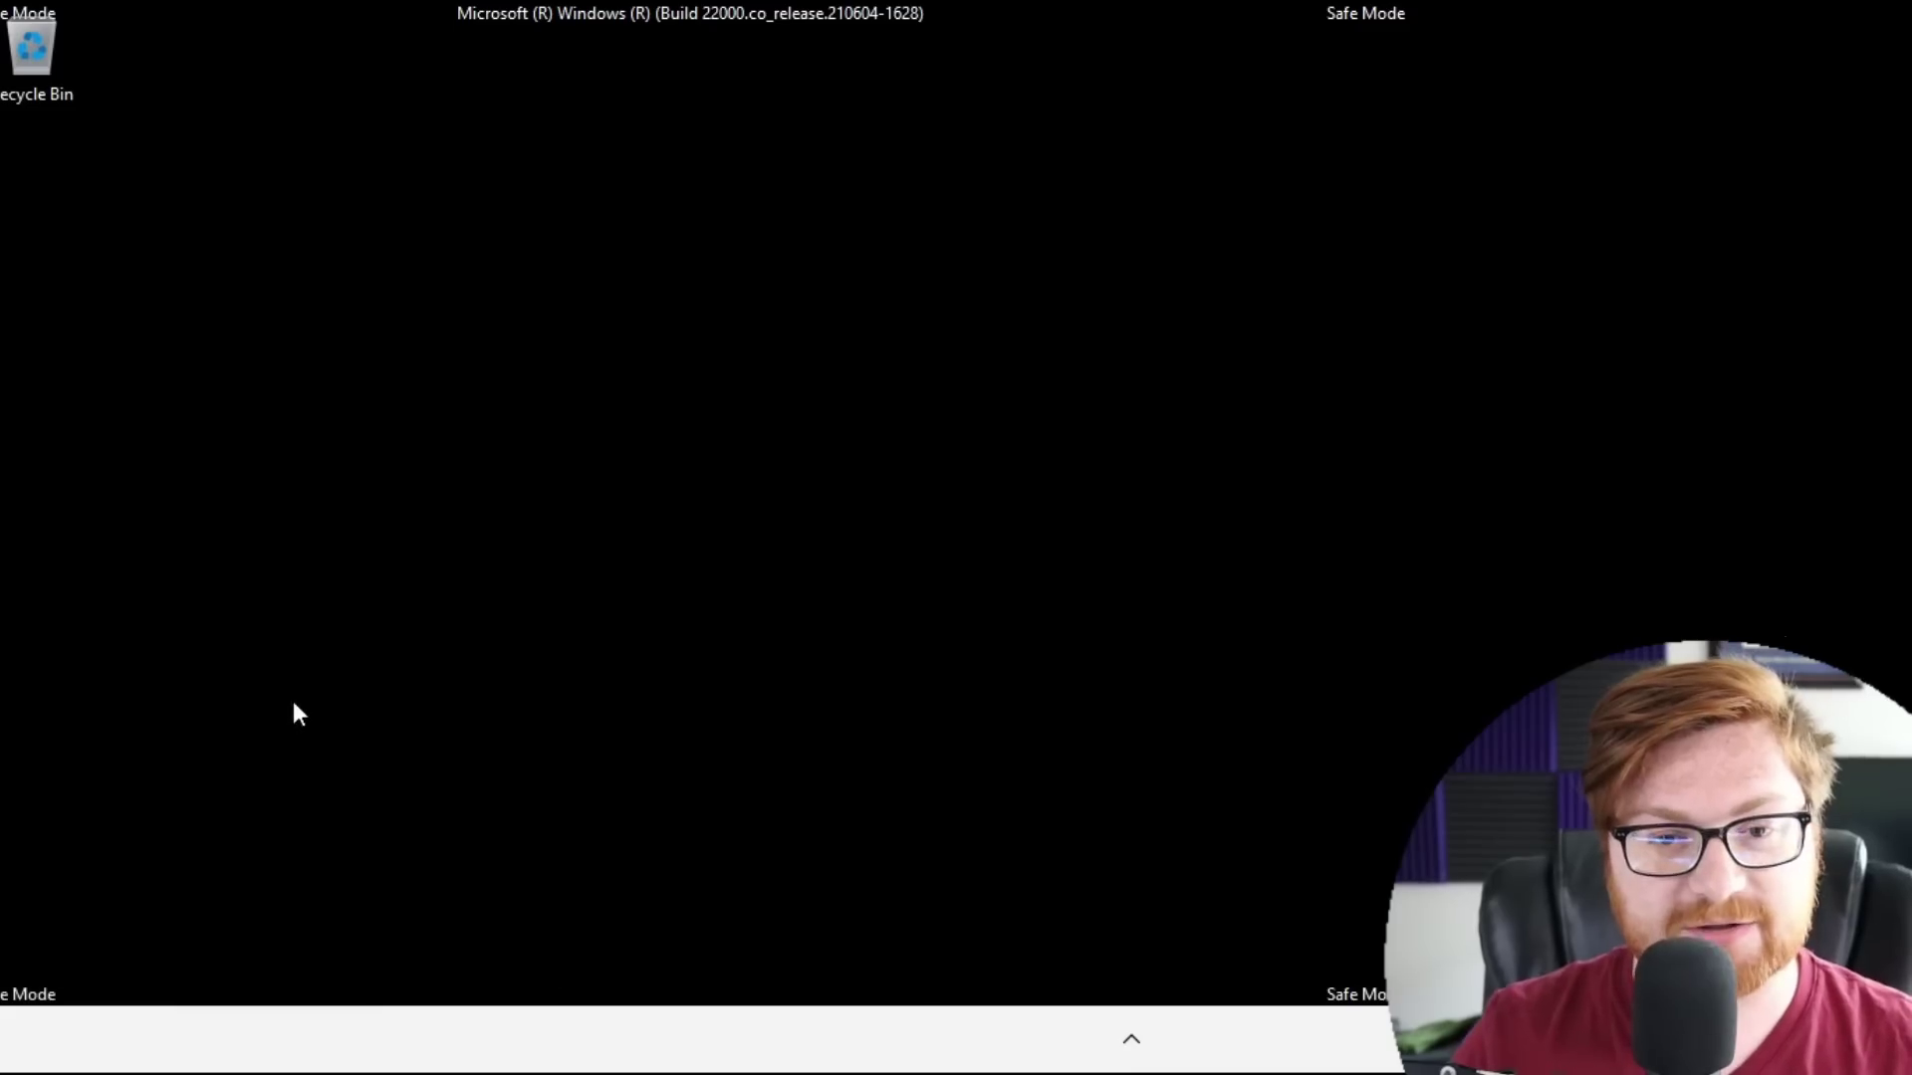
Go to C:\ProgramData\Microsoft\Windows Defender, maximize the window, and enlarge the folder icons
{"action": "type", "text": "C:"}
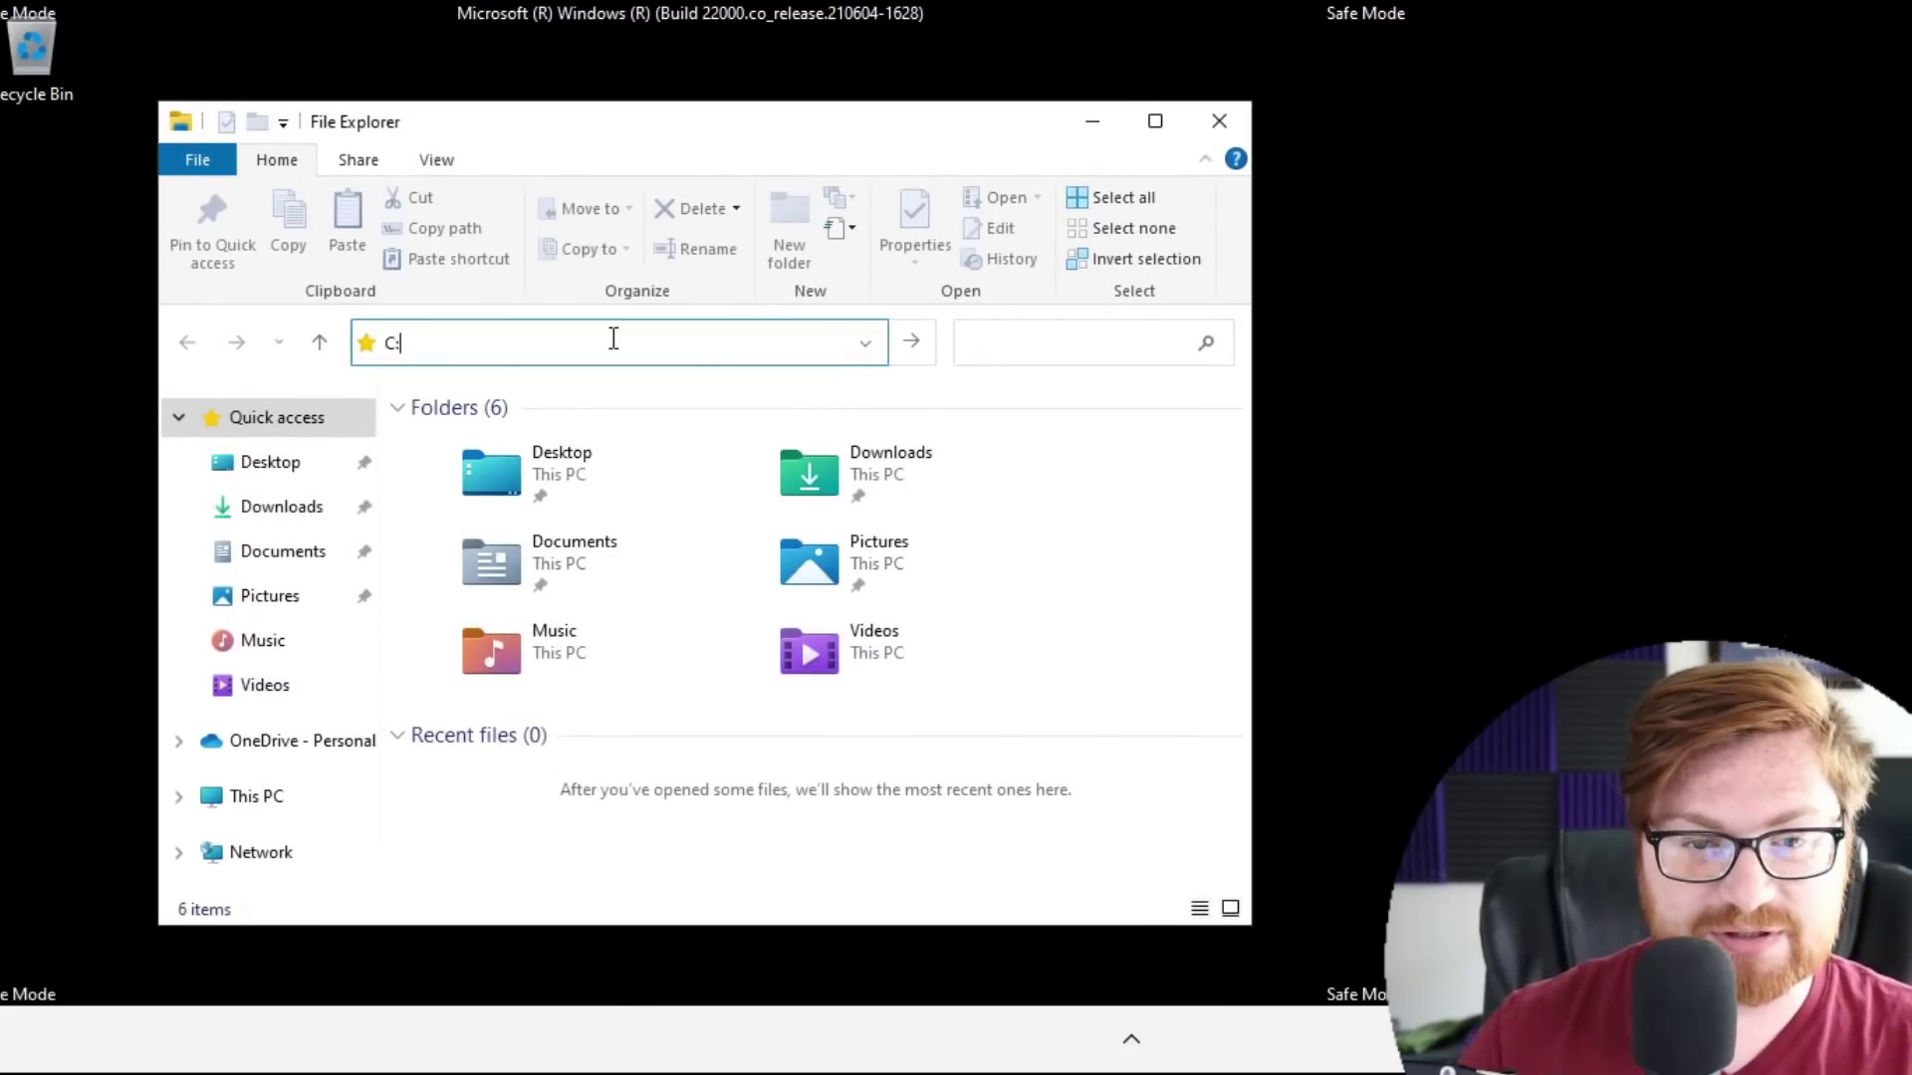
{"action": "type", "text": "\\ProgramData"}
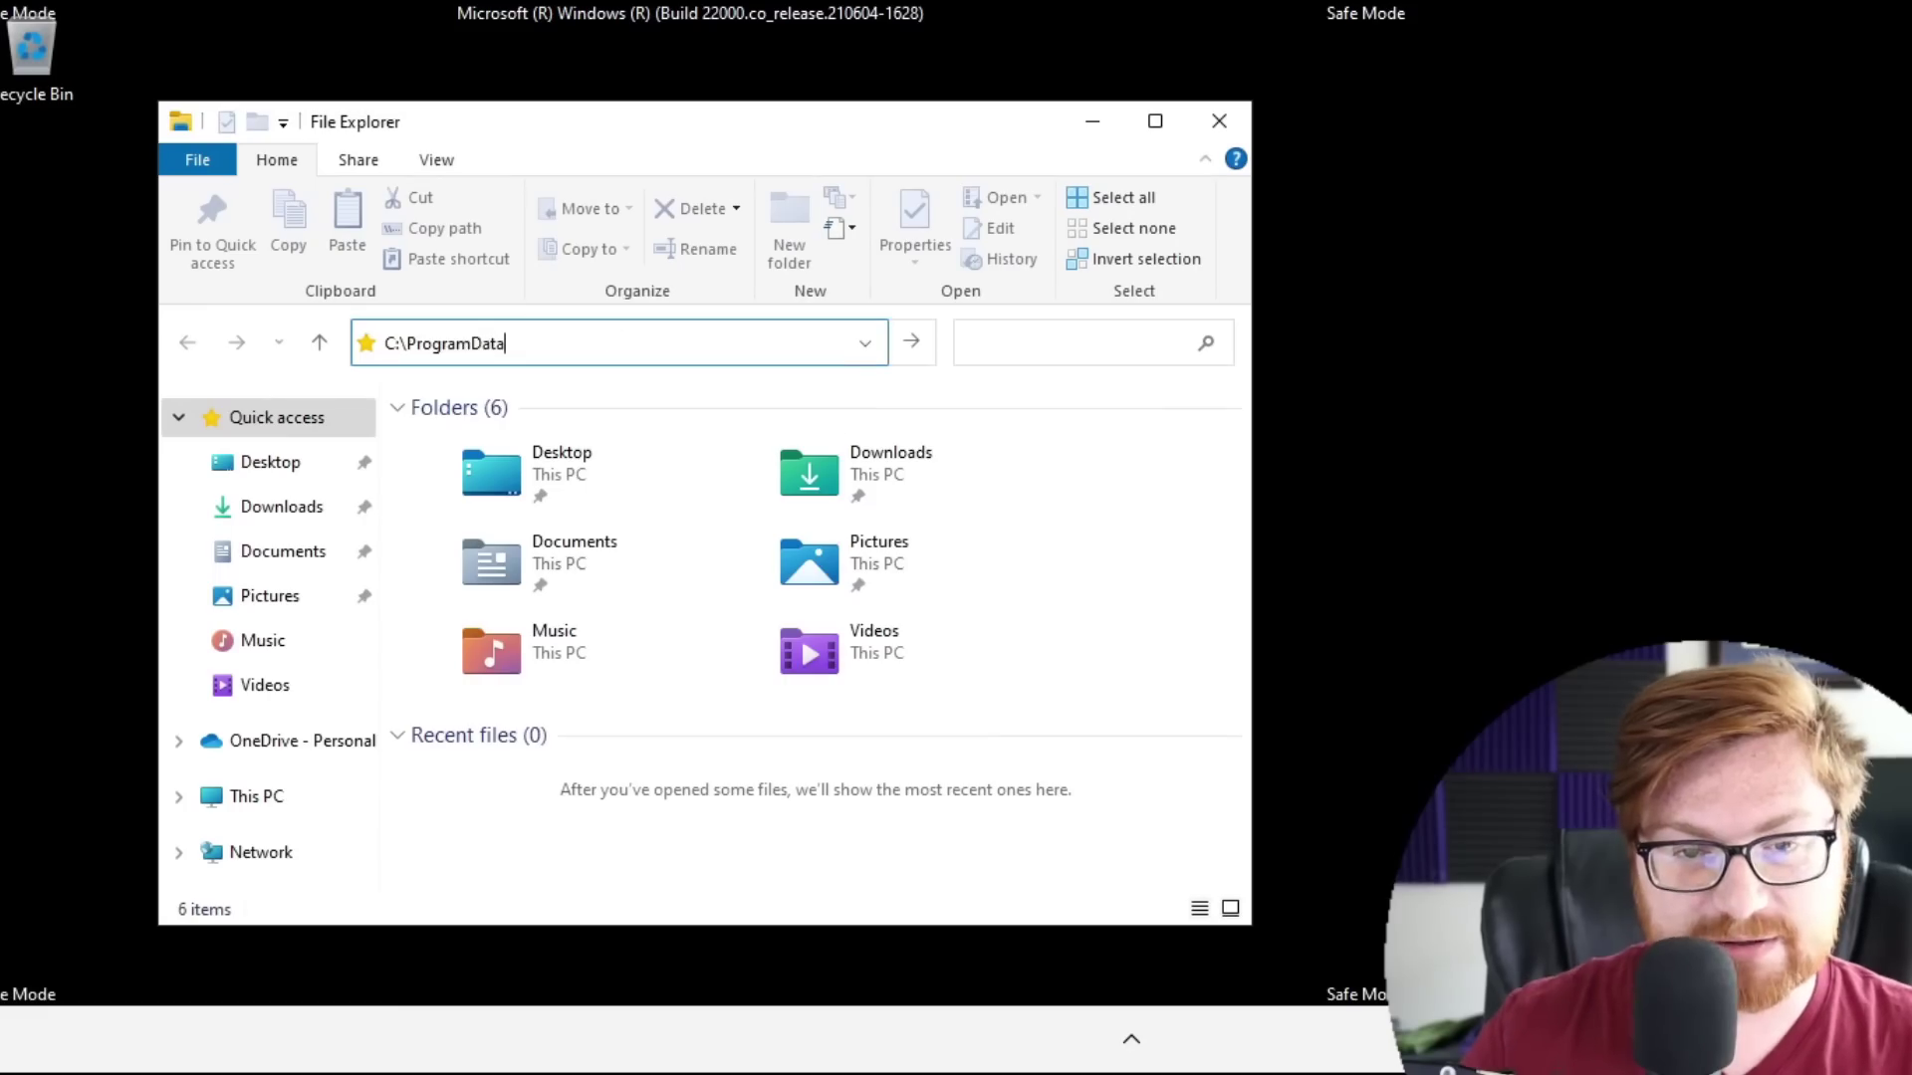
{"action": "type", "text": "\\Microsoft\\Windows"}
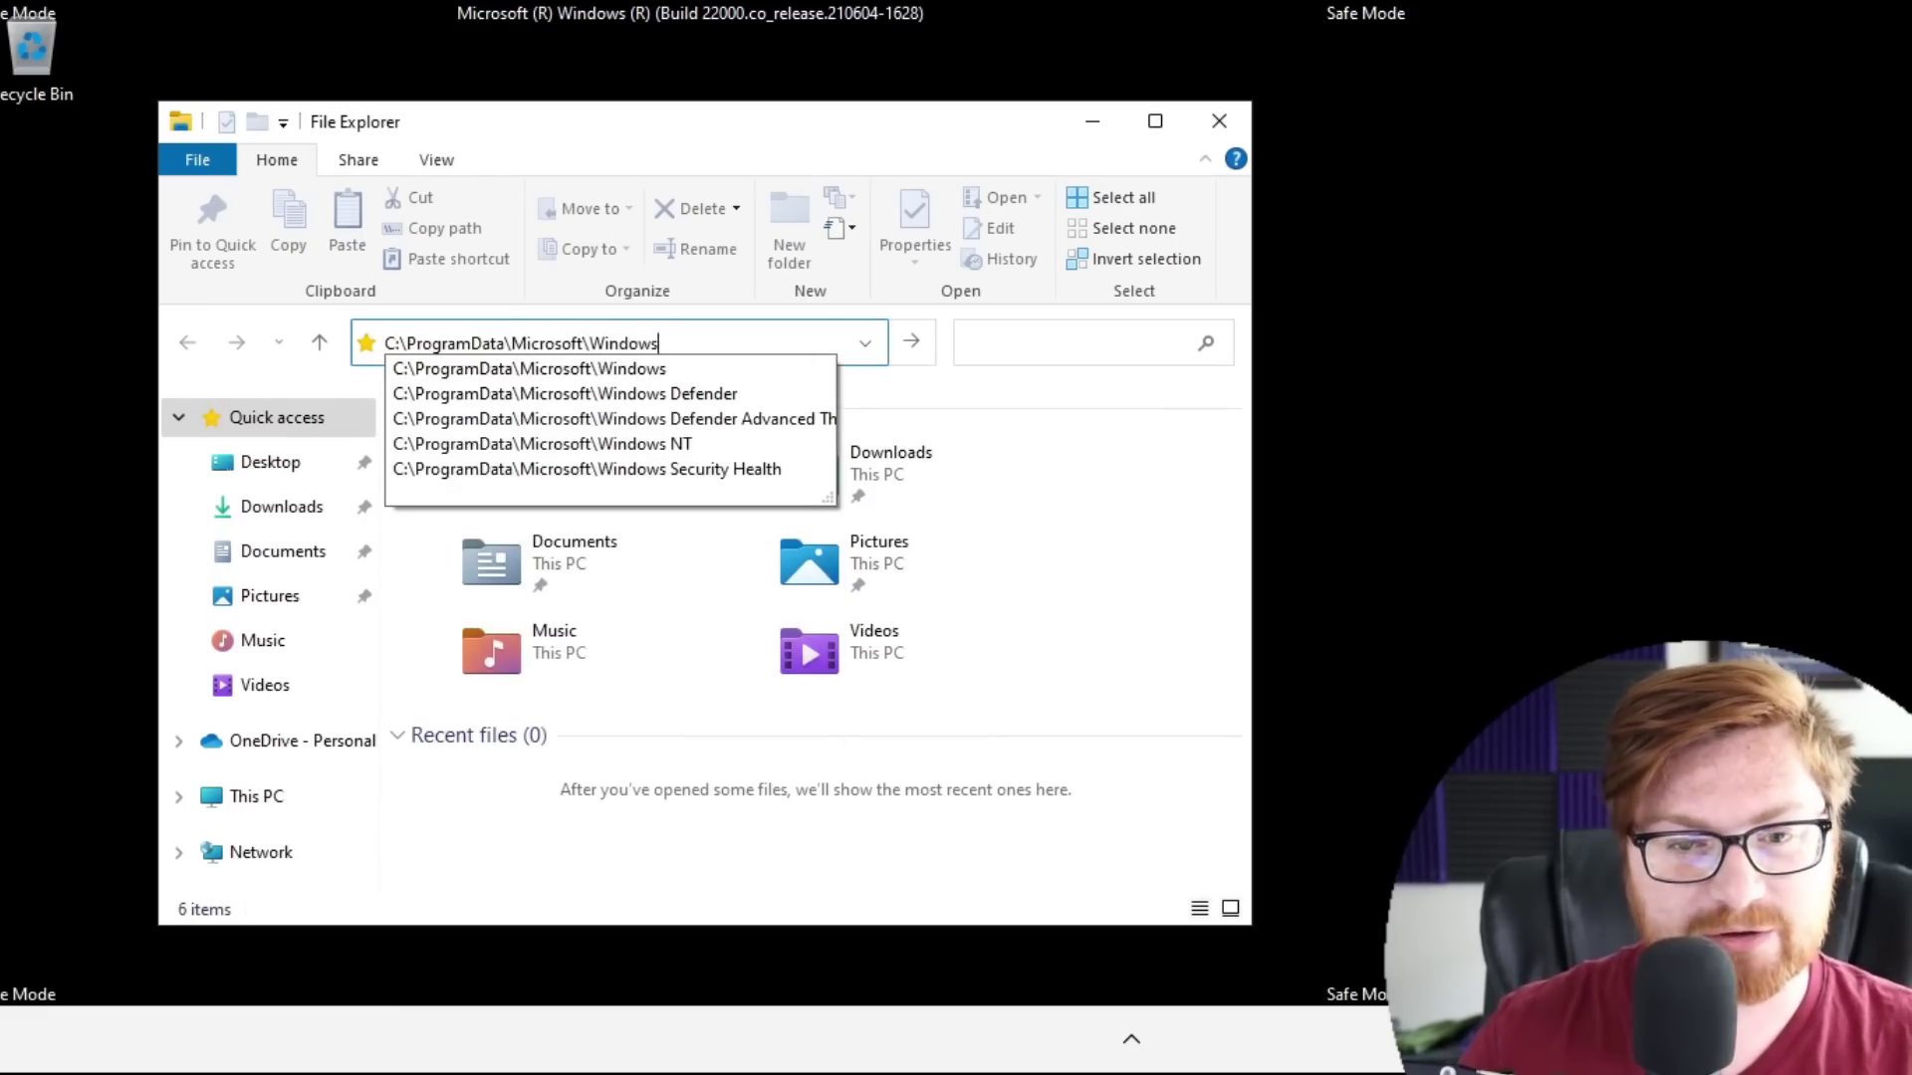
{"action": "key", "text": "Down"}
{"action": "key", "text": "Down"}
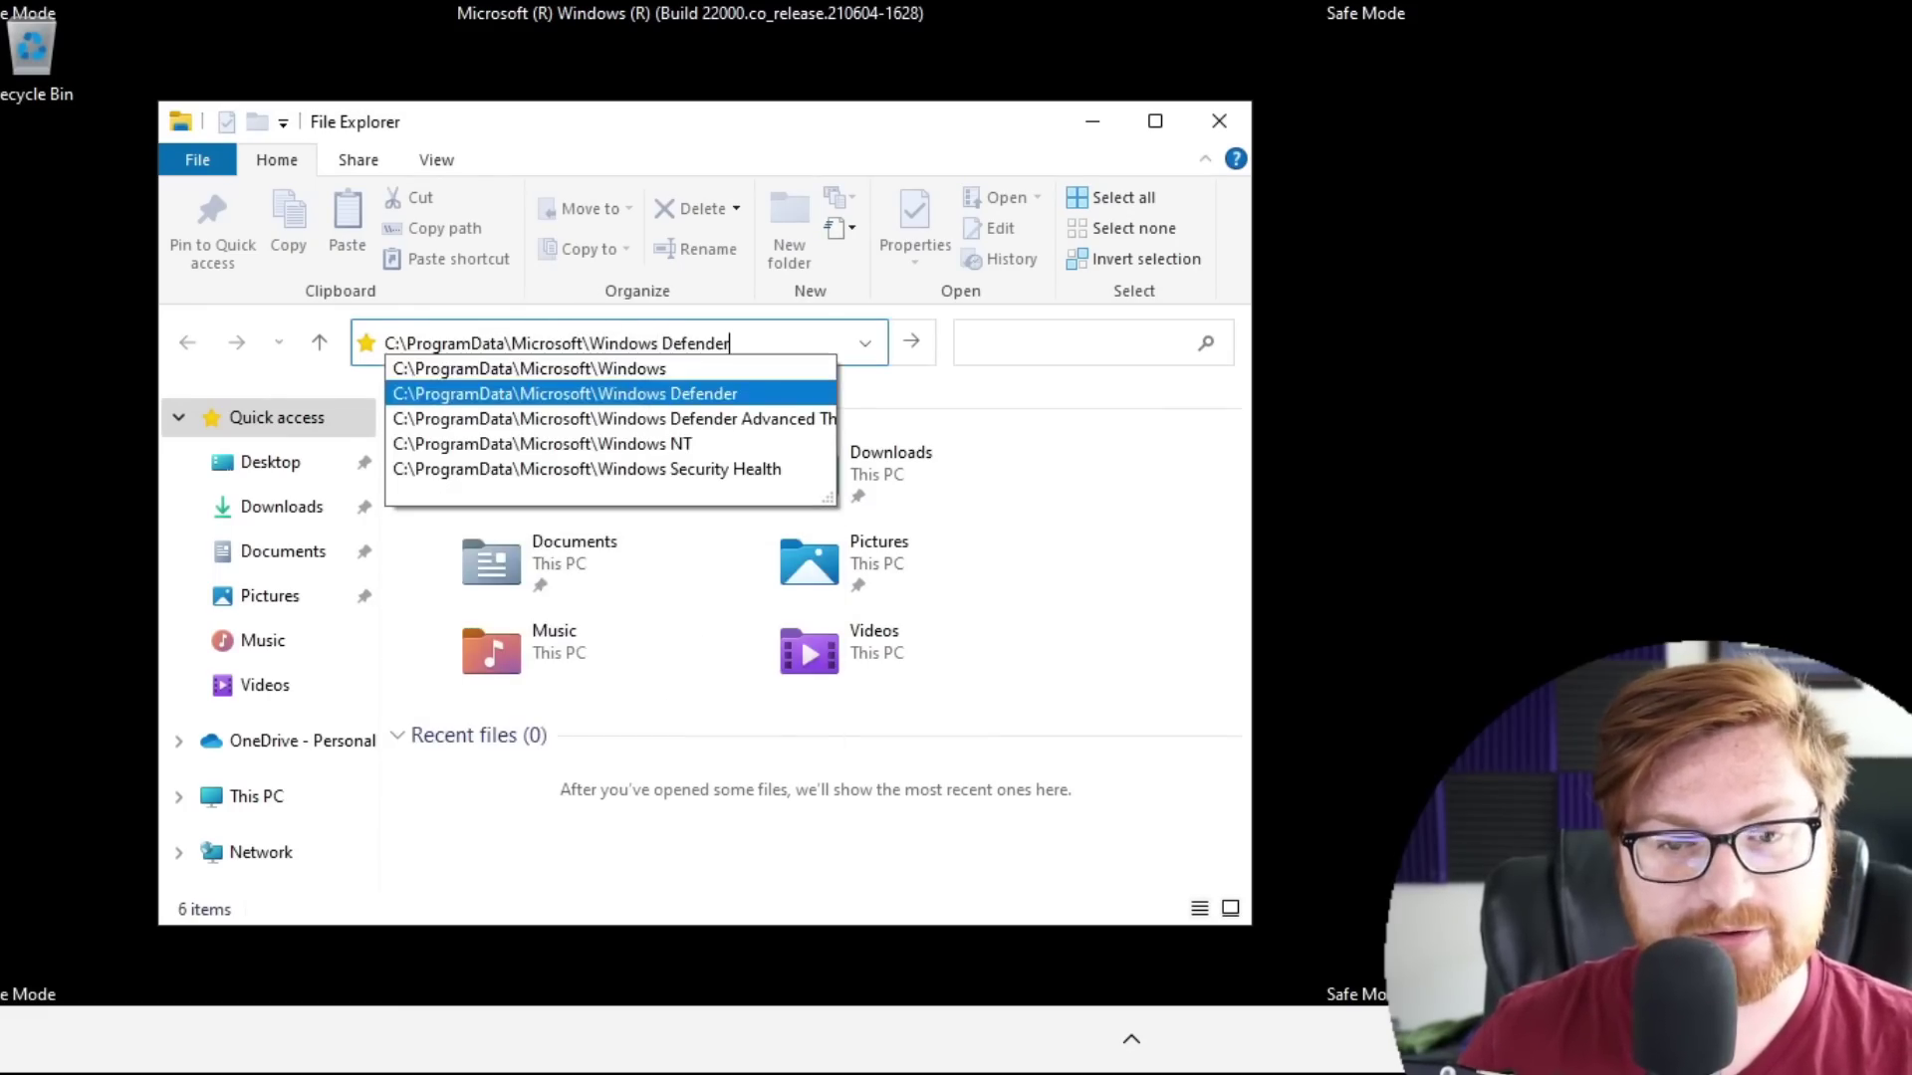
{"action": "key", "text": "Return"}
{"action": "double_click", "coordinate": [822, 125]}
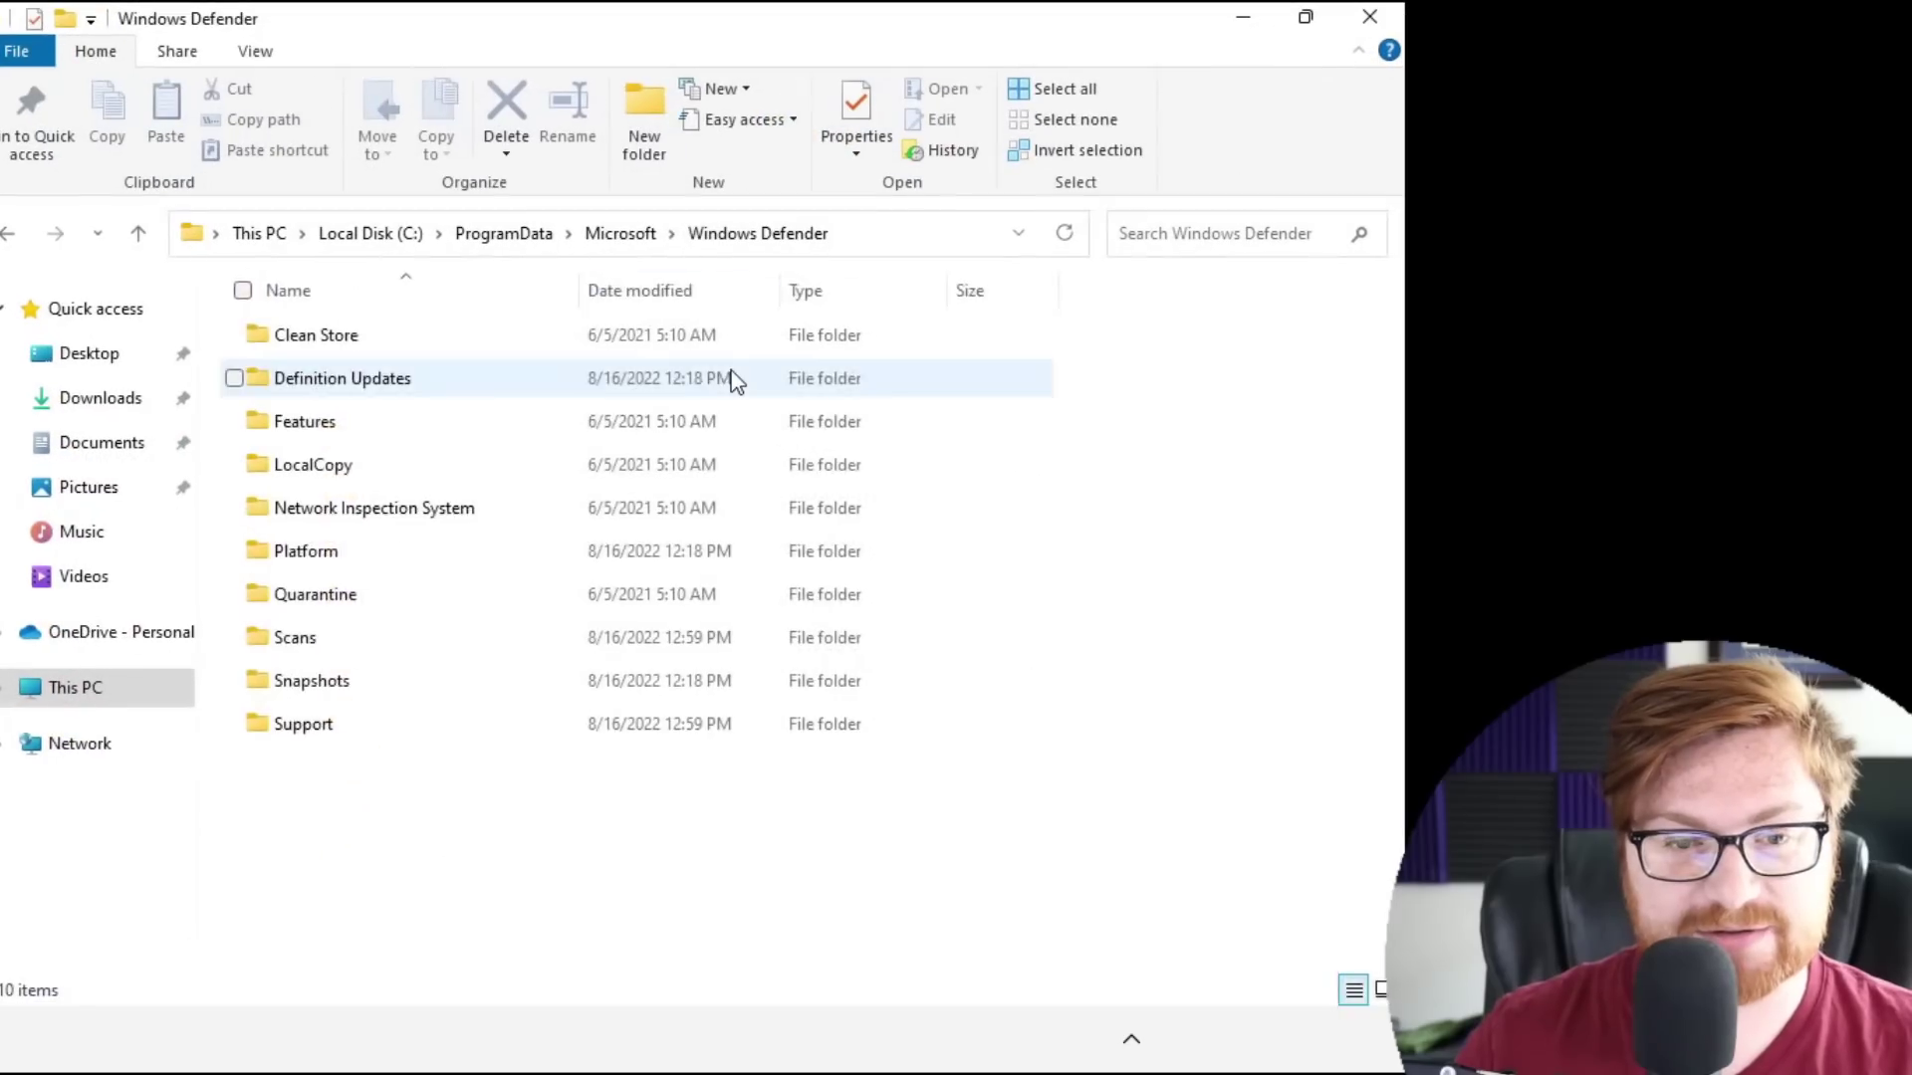
{"action": "scroll", "coordinate": [732, 370], "scroll_direction": "up", "scroll_amount": 3, "text": "ctrl"}
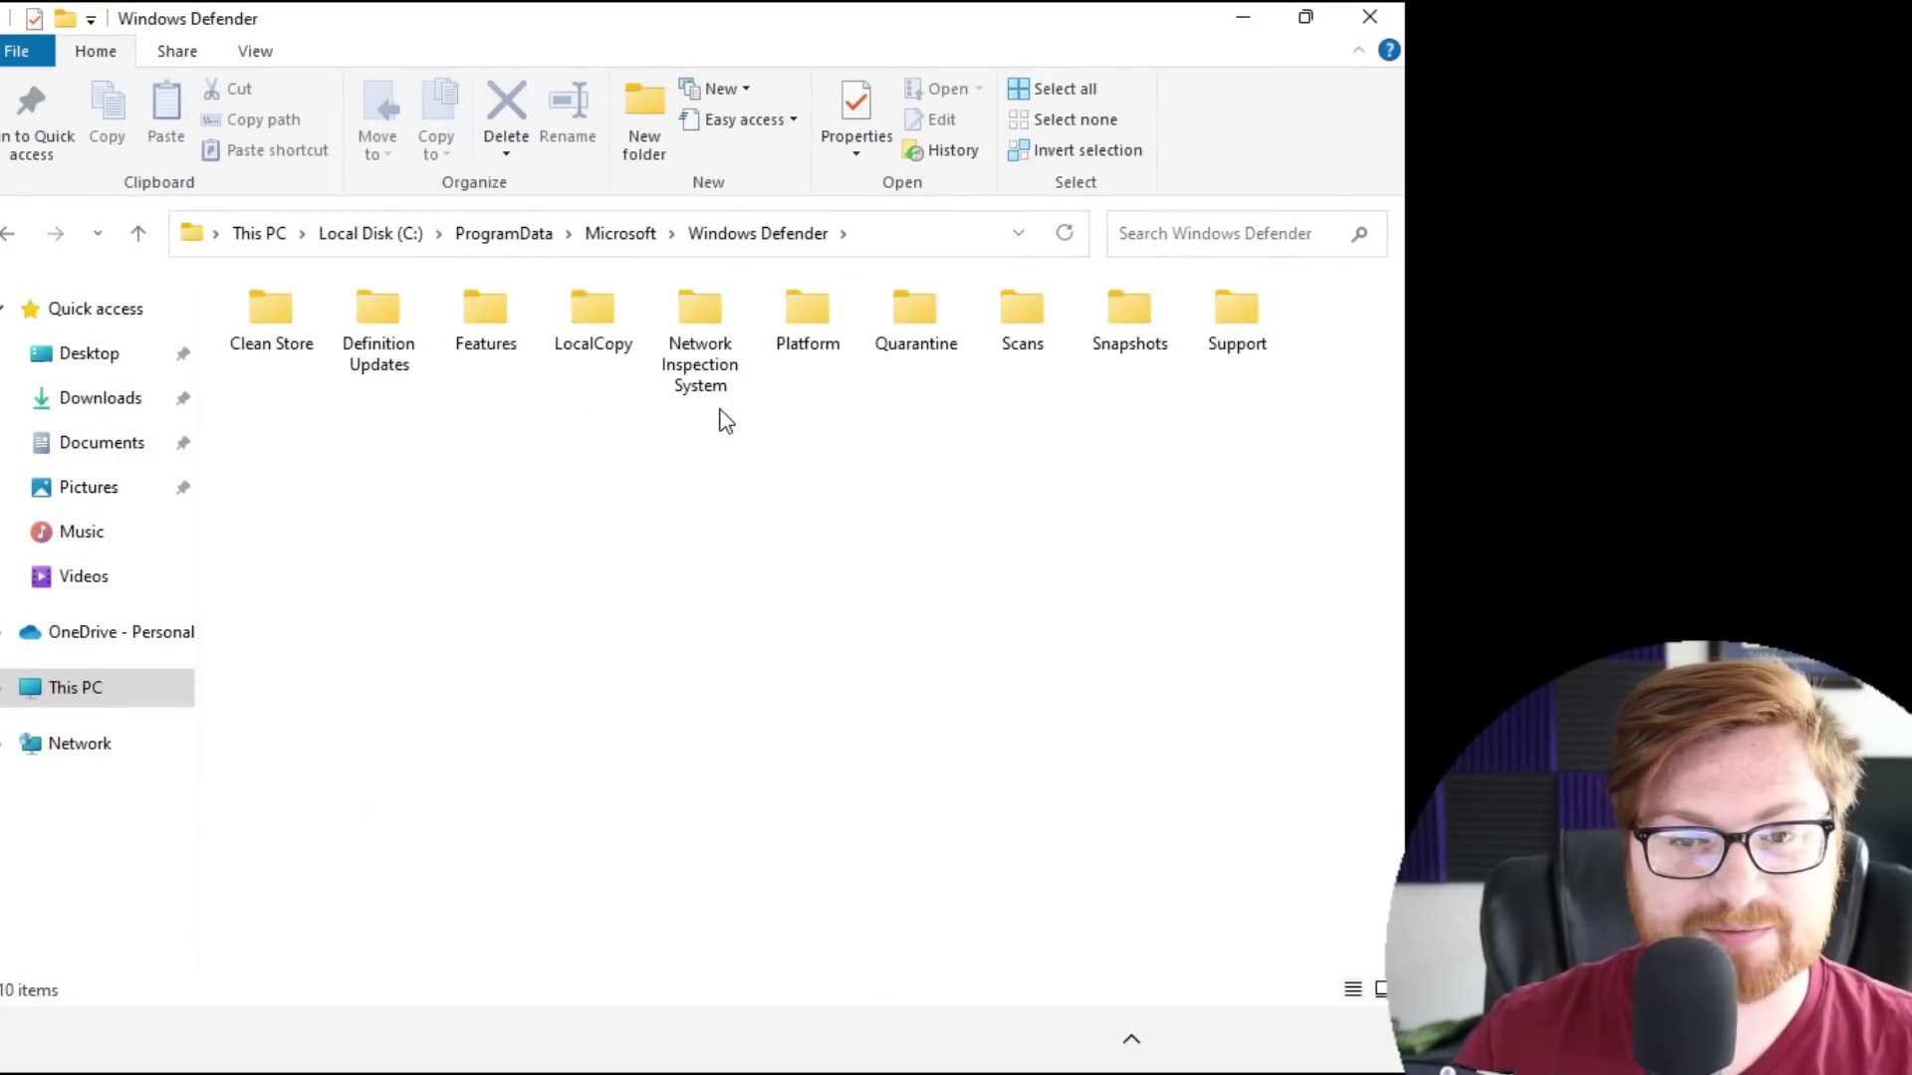
{"action": "scroll", "coordinate": [832, 566], "scroll_direction": "up", "scroll_amount": 3, "text": "ctrl"}
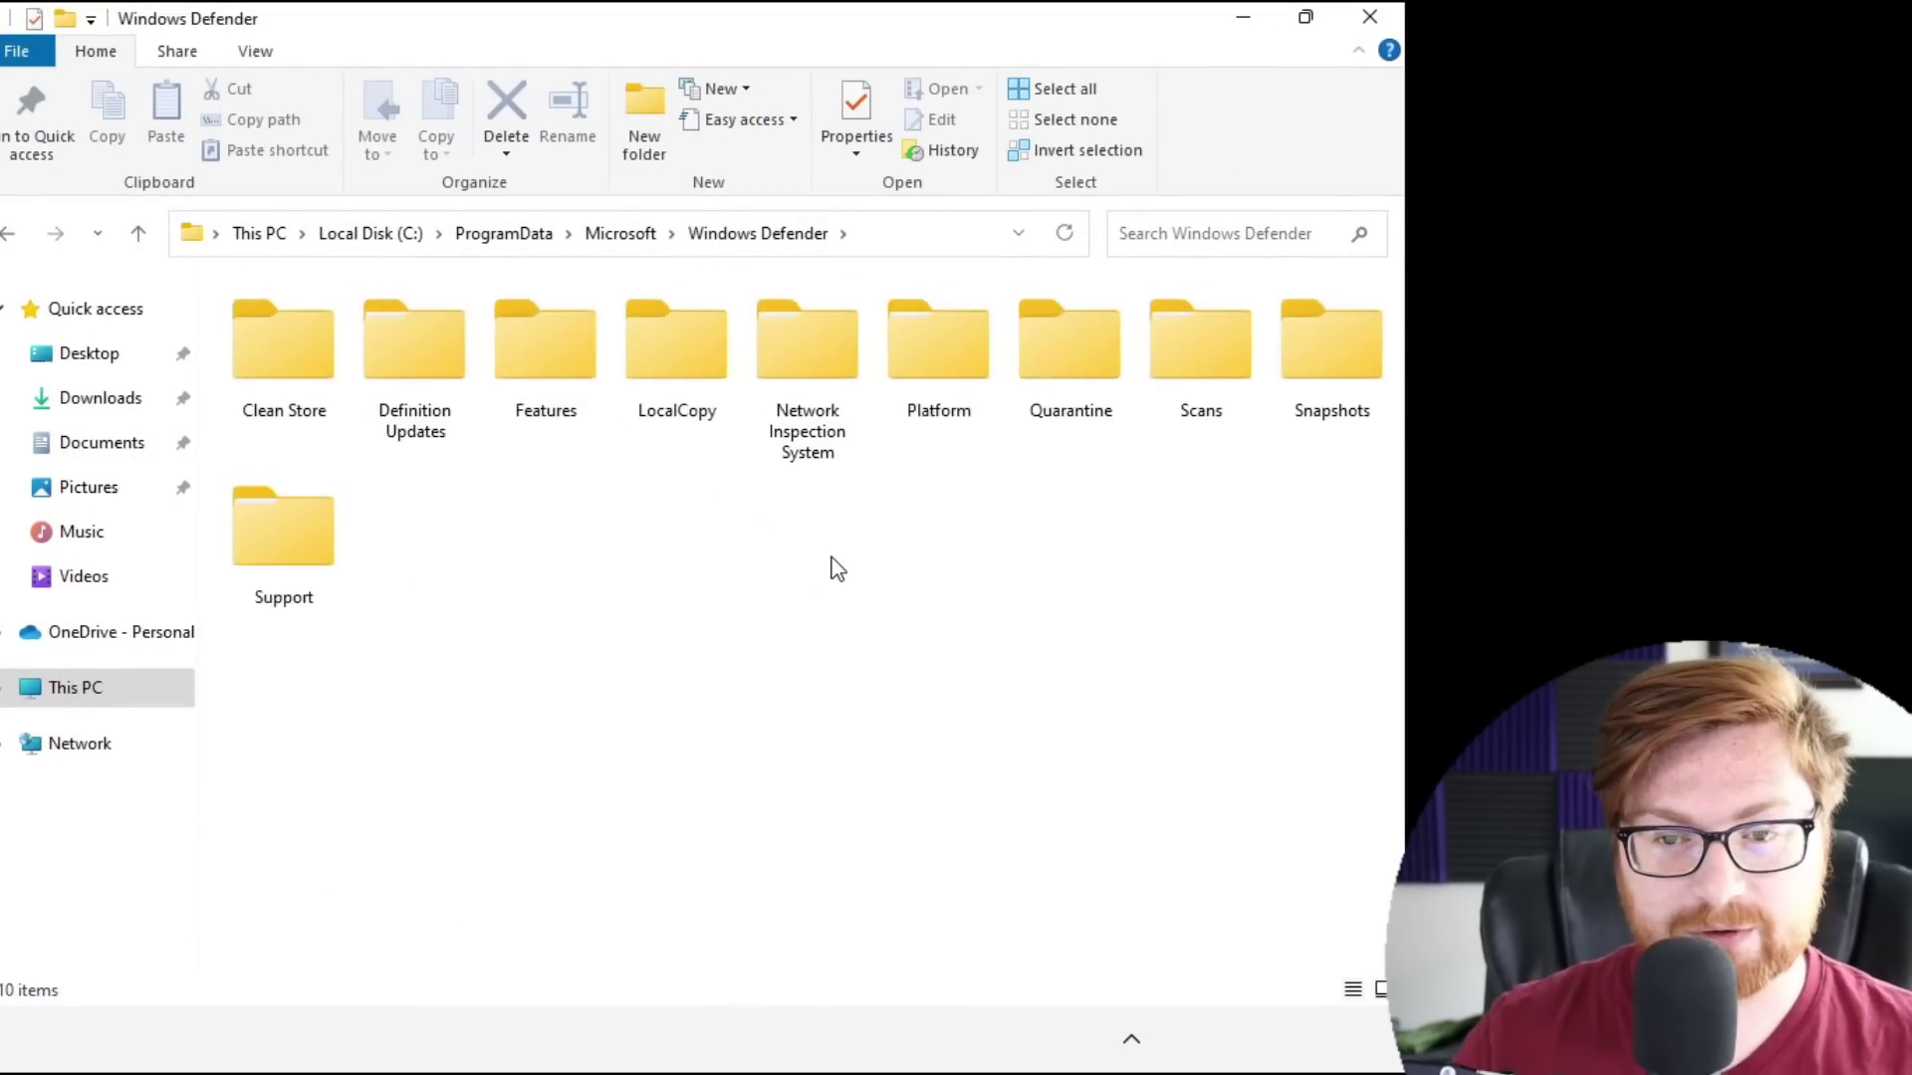
{"action": "scroll", "coordinate": [837, 569], "scroll_direction": "up", "scroll_amount": 3, "text": "ctrl"}
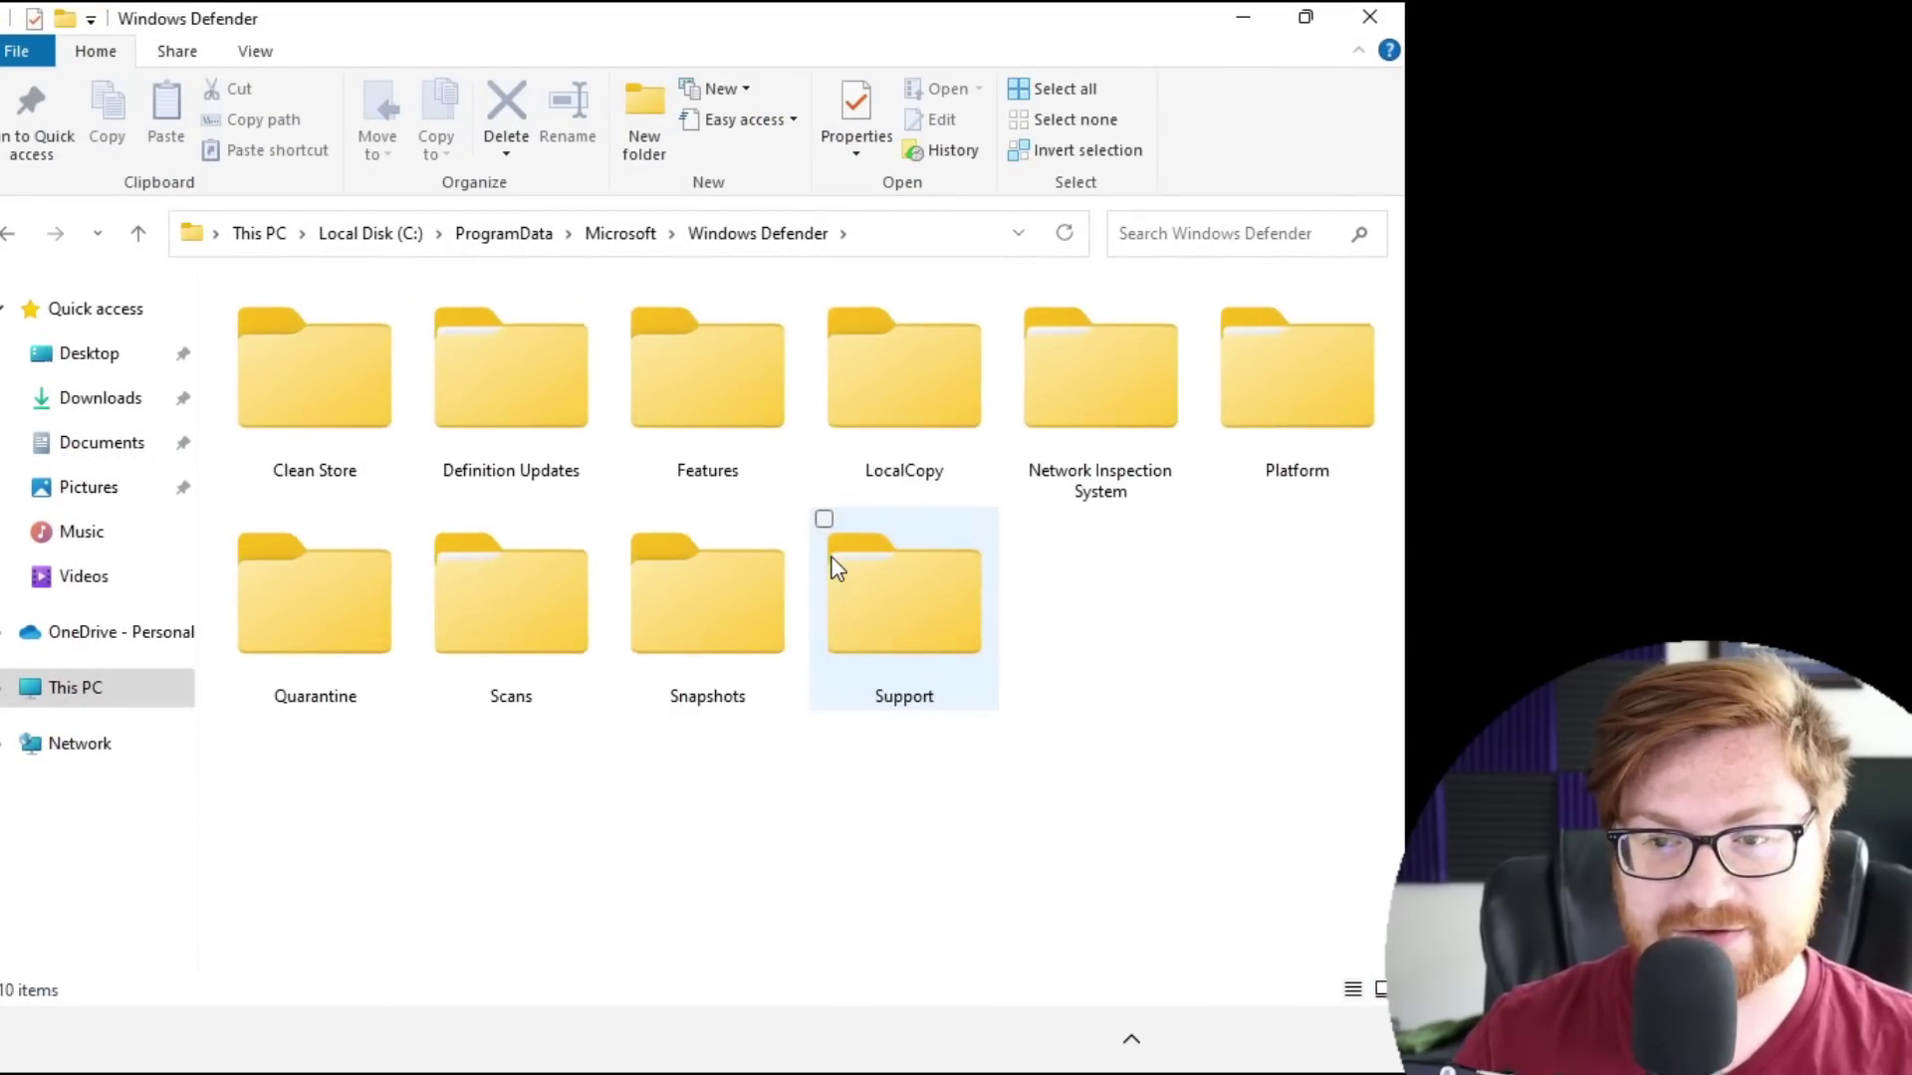
{"action": "scroll", "coordinate": [835, 565], "scroll_direction": "up", "scroll_amount": 1, "text": "ctrl"}
Open the Platform folder's Properties, Security tab, and Advanced security settings
{"action": "right_click", "coordinate": [344, 613]}
{"action": "left_click", "coordinate": [378, 599]}
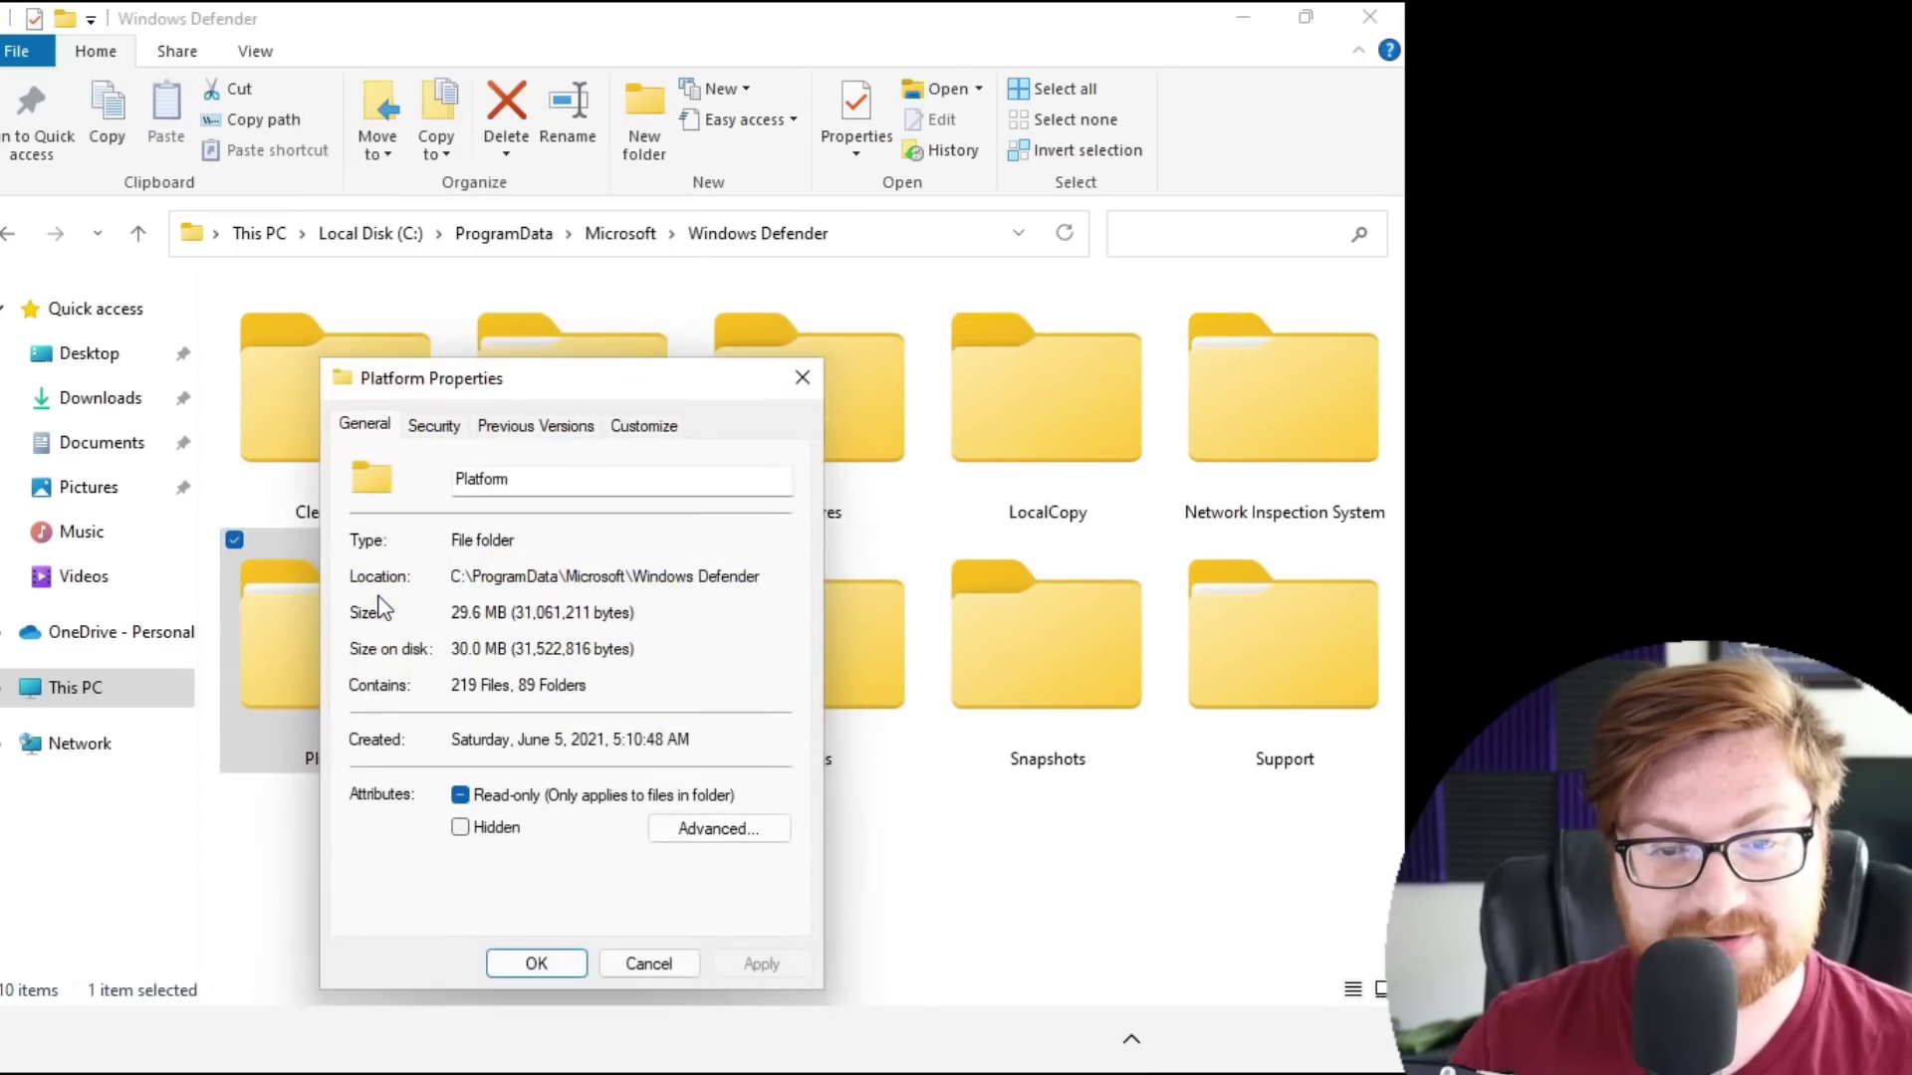
{"action": "left_click_drag", "start_coordinate": [423, 379], "coordinate": [306, 150]}
{"action": "left_click", "coordinate": [317, 199]}
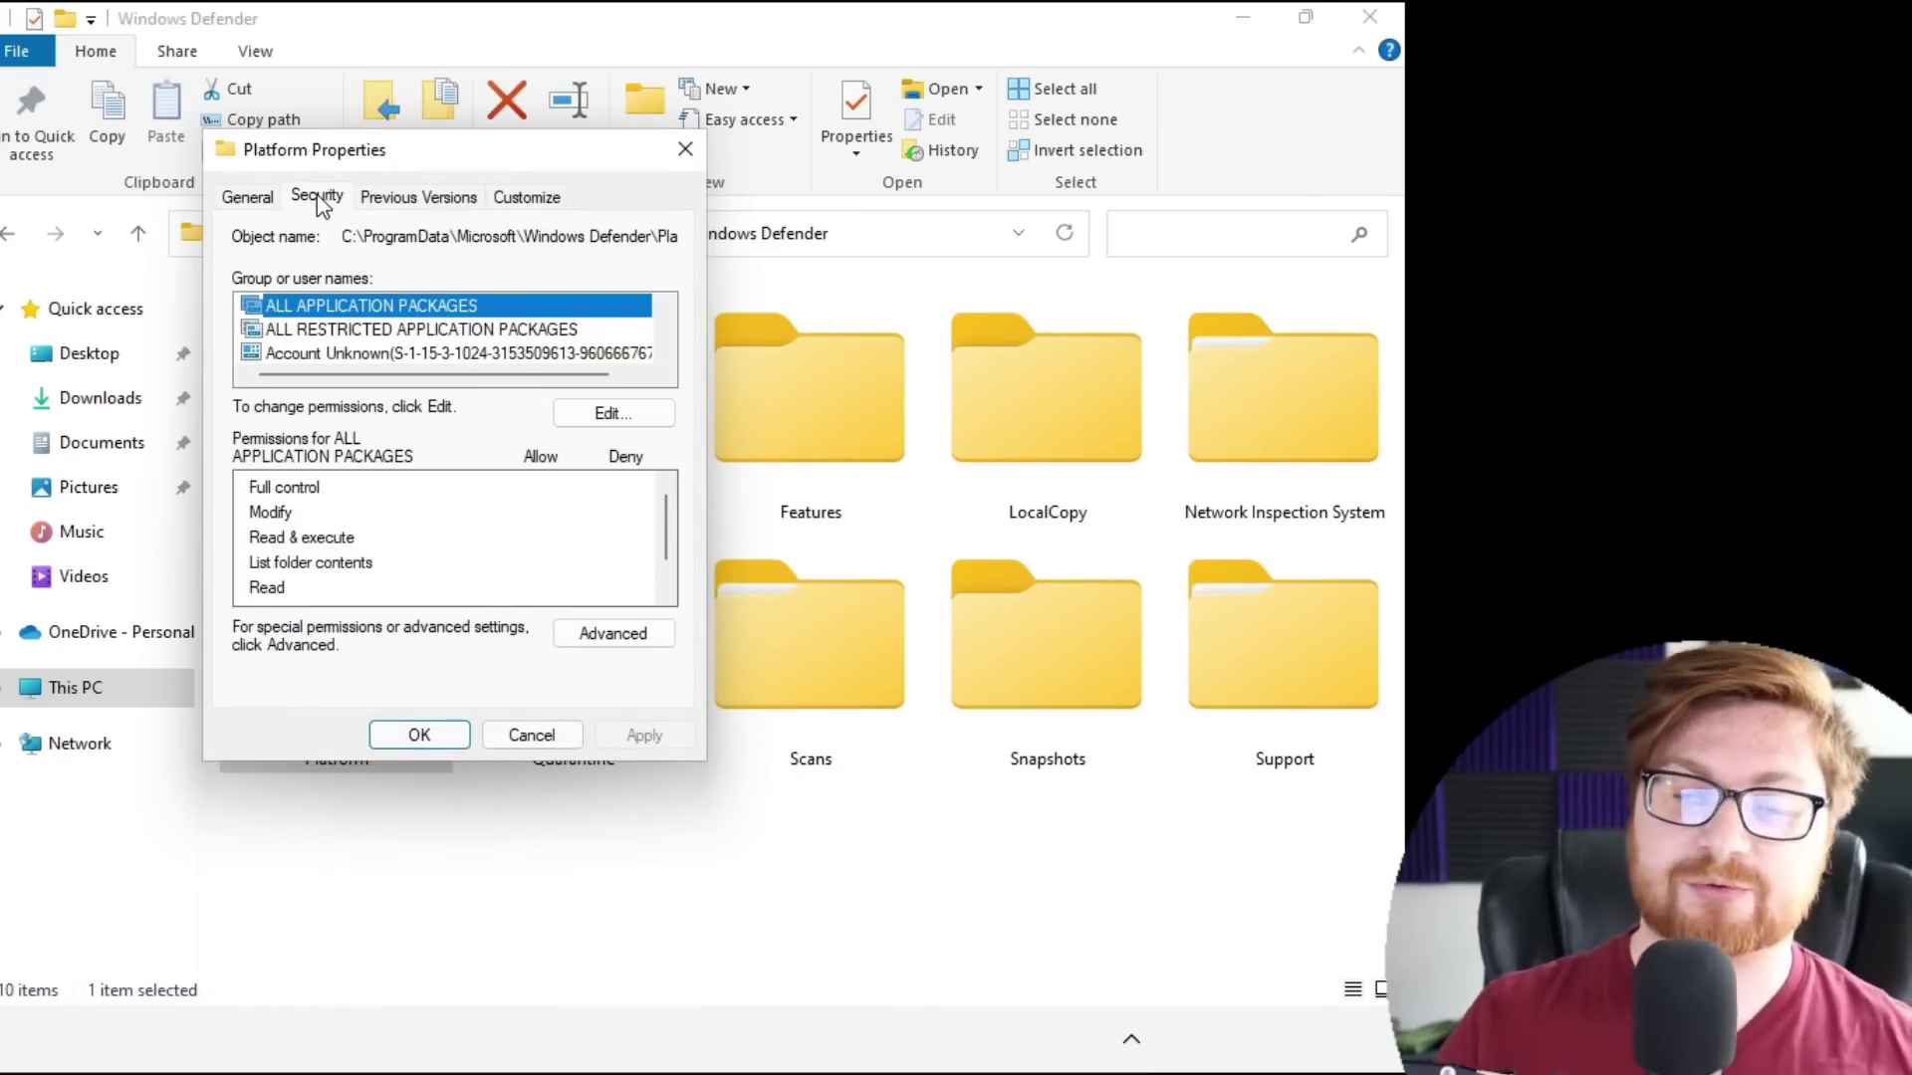
{"action": "left_click", "coordinate": [615, 638]}
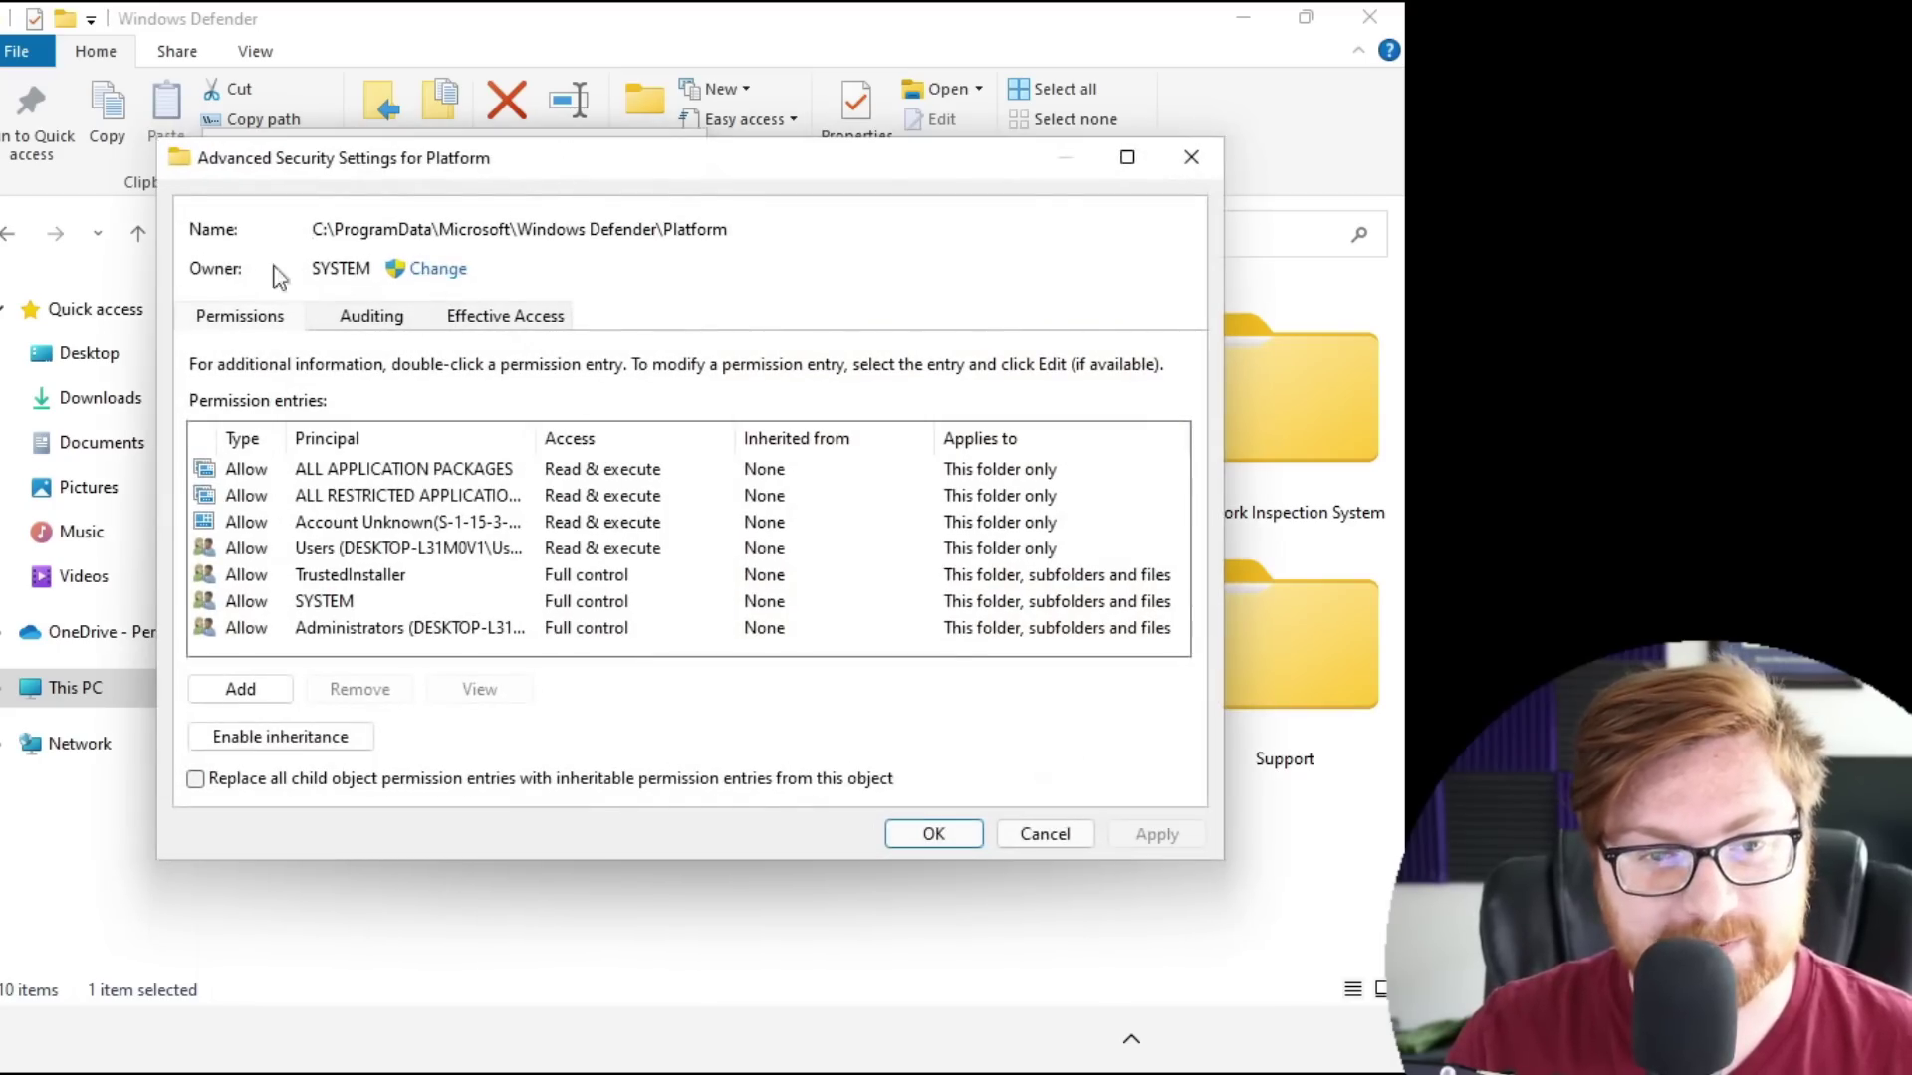
Change the Platform folder's owner from SYSTEM to Administrators
{"action": "left_click", "coordinate": [439, 269]}
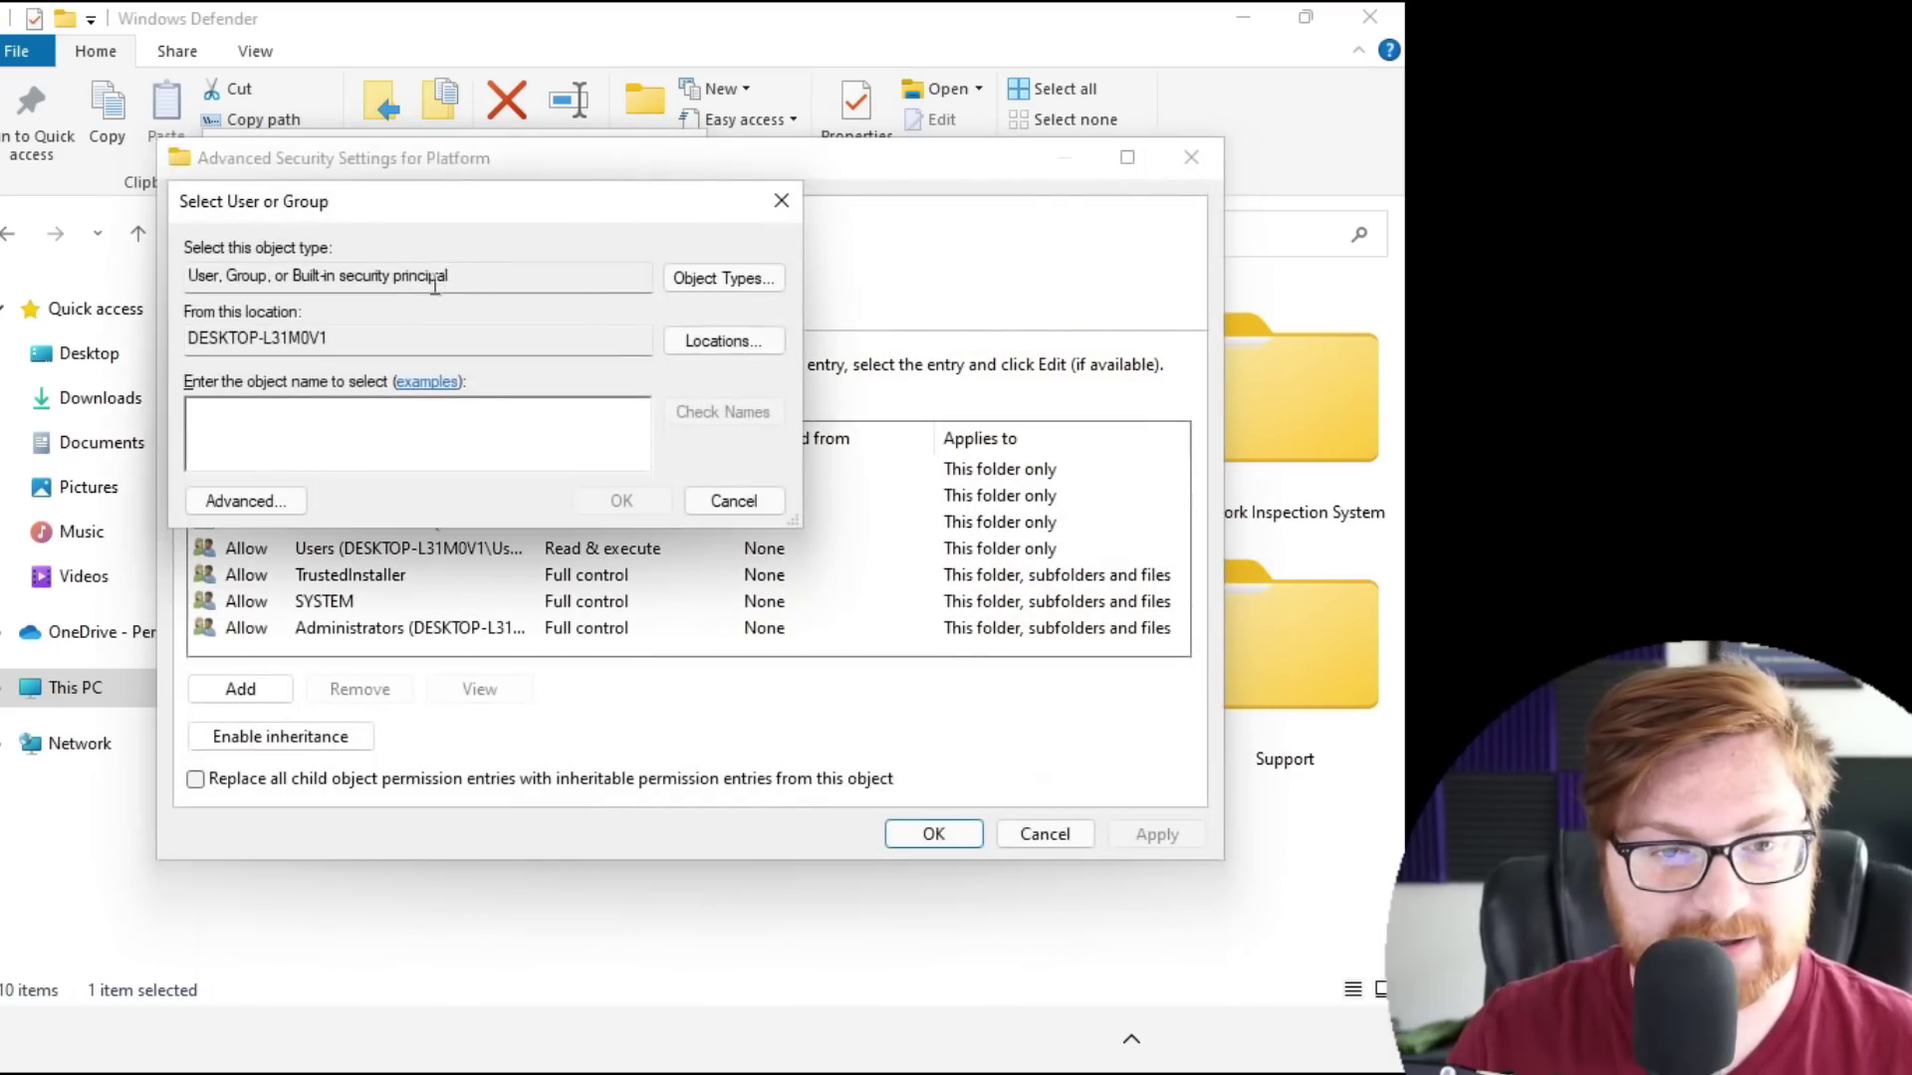
{"action": "type", "text": "Ad"}
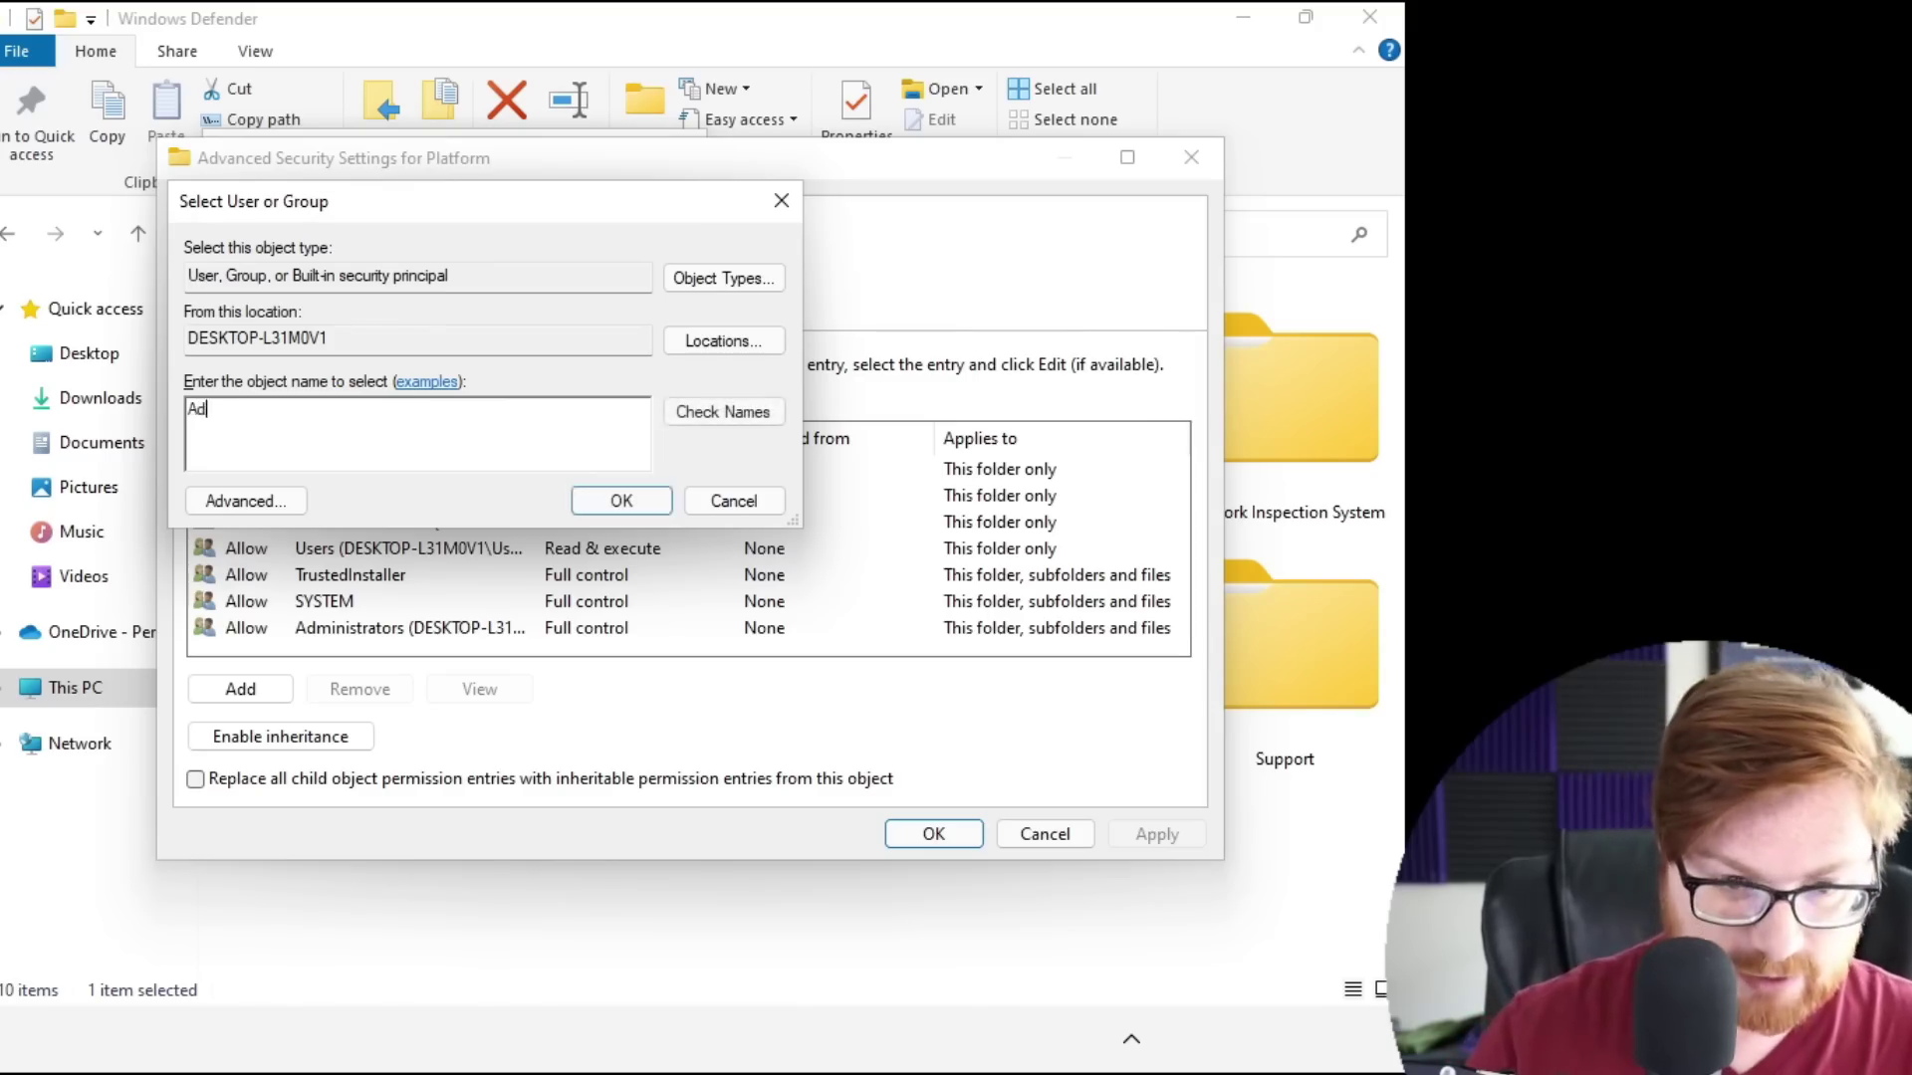
{"action": "type", "text": "ministrators"}
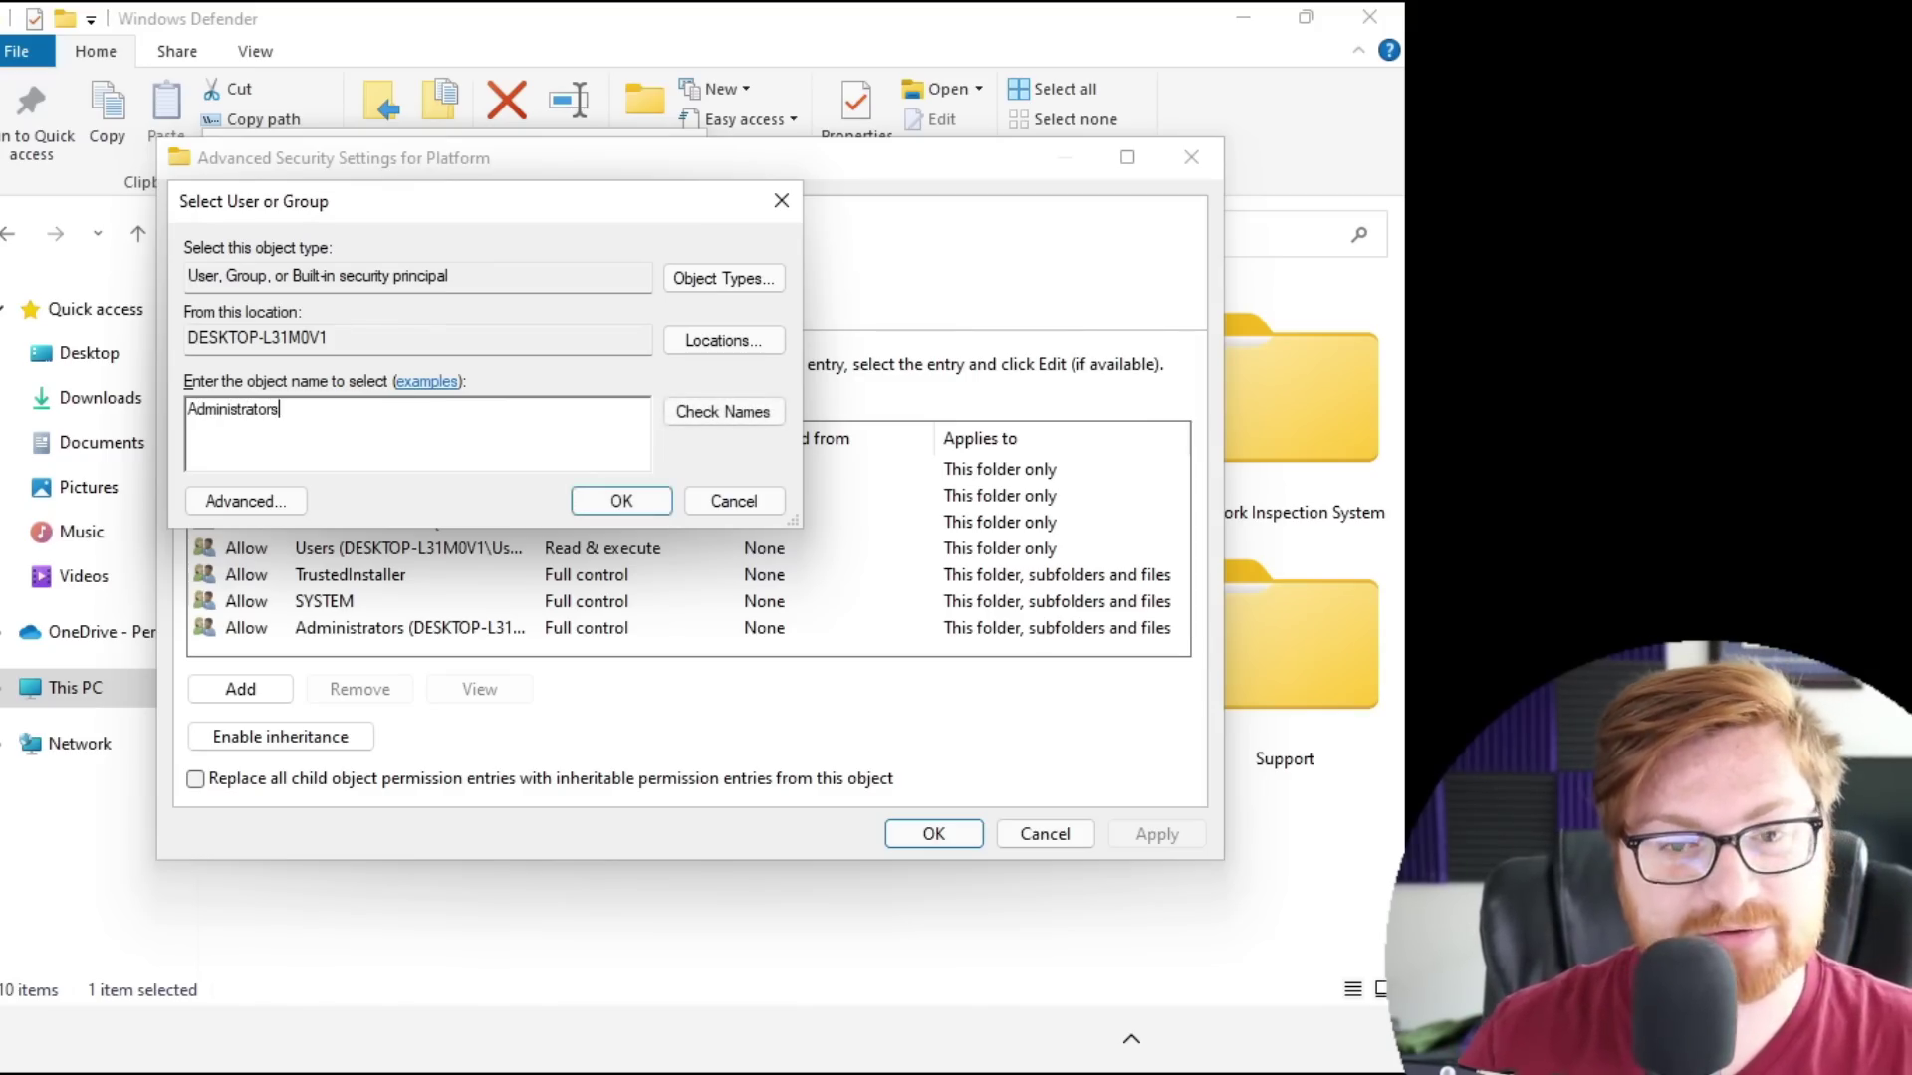
{"action": "key", "text": "Return"}
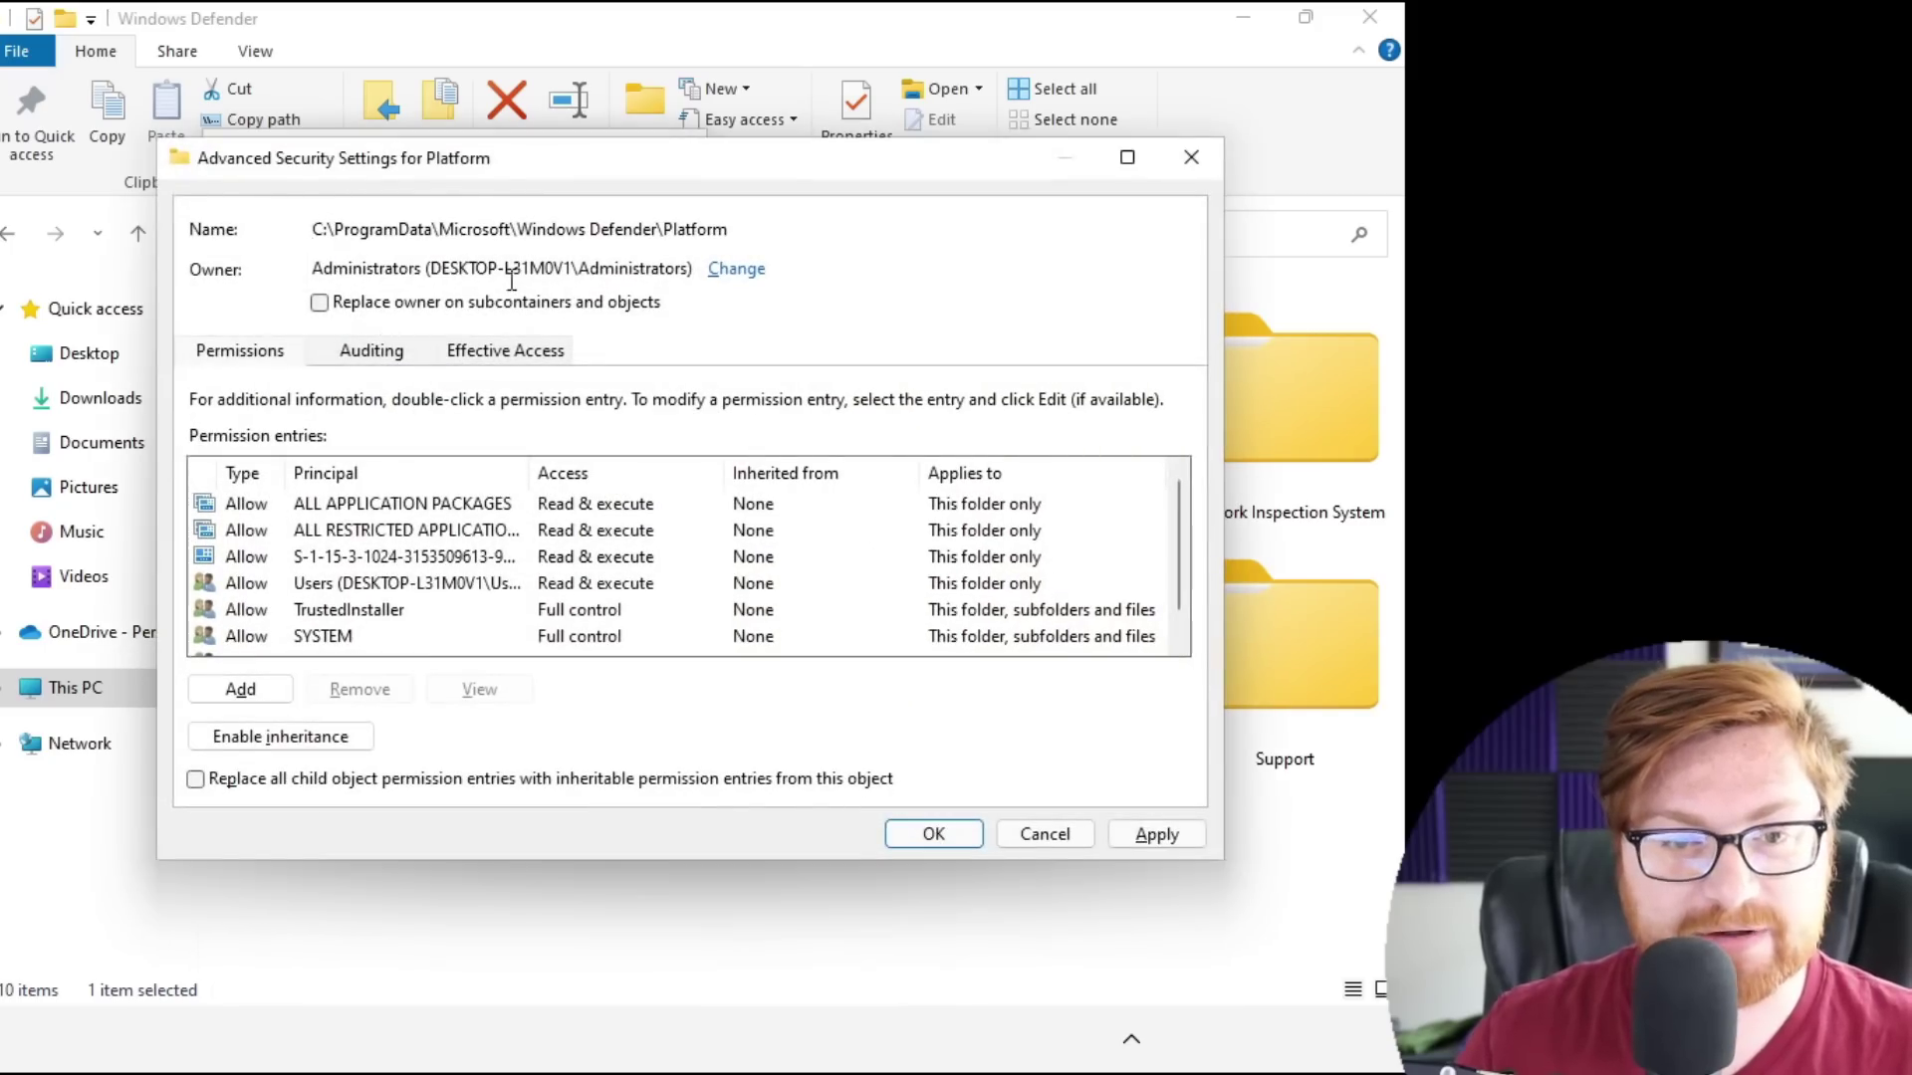
Remove the SYSTEM permission entry from the Platform folder
{"action": "left_click_drag", "start_coordinate": [435, 268], "coordinate": [585, 271]}
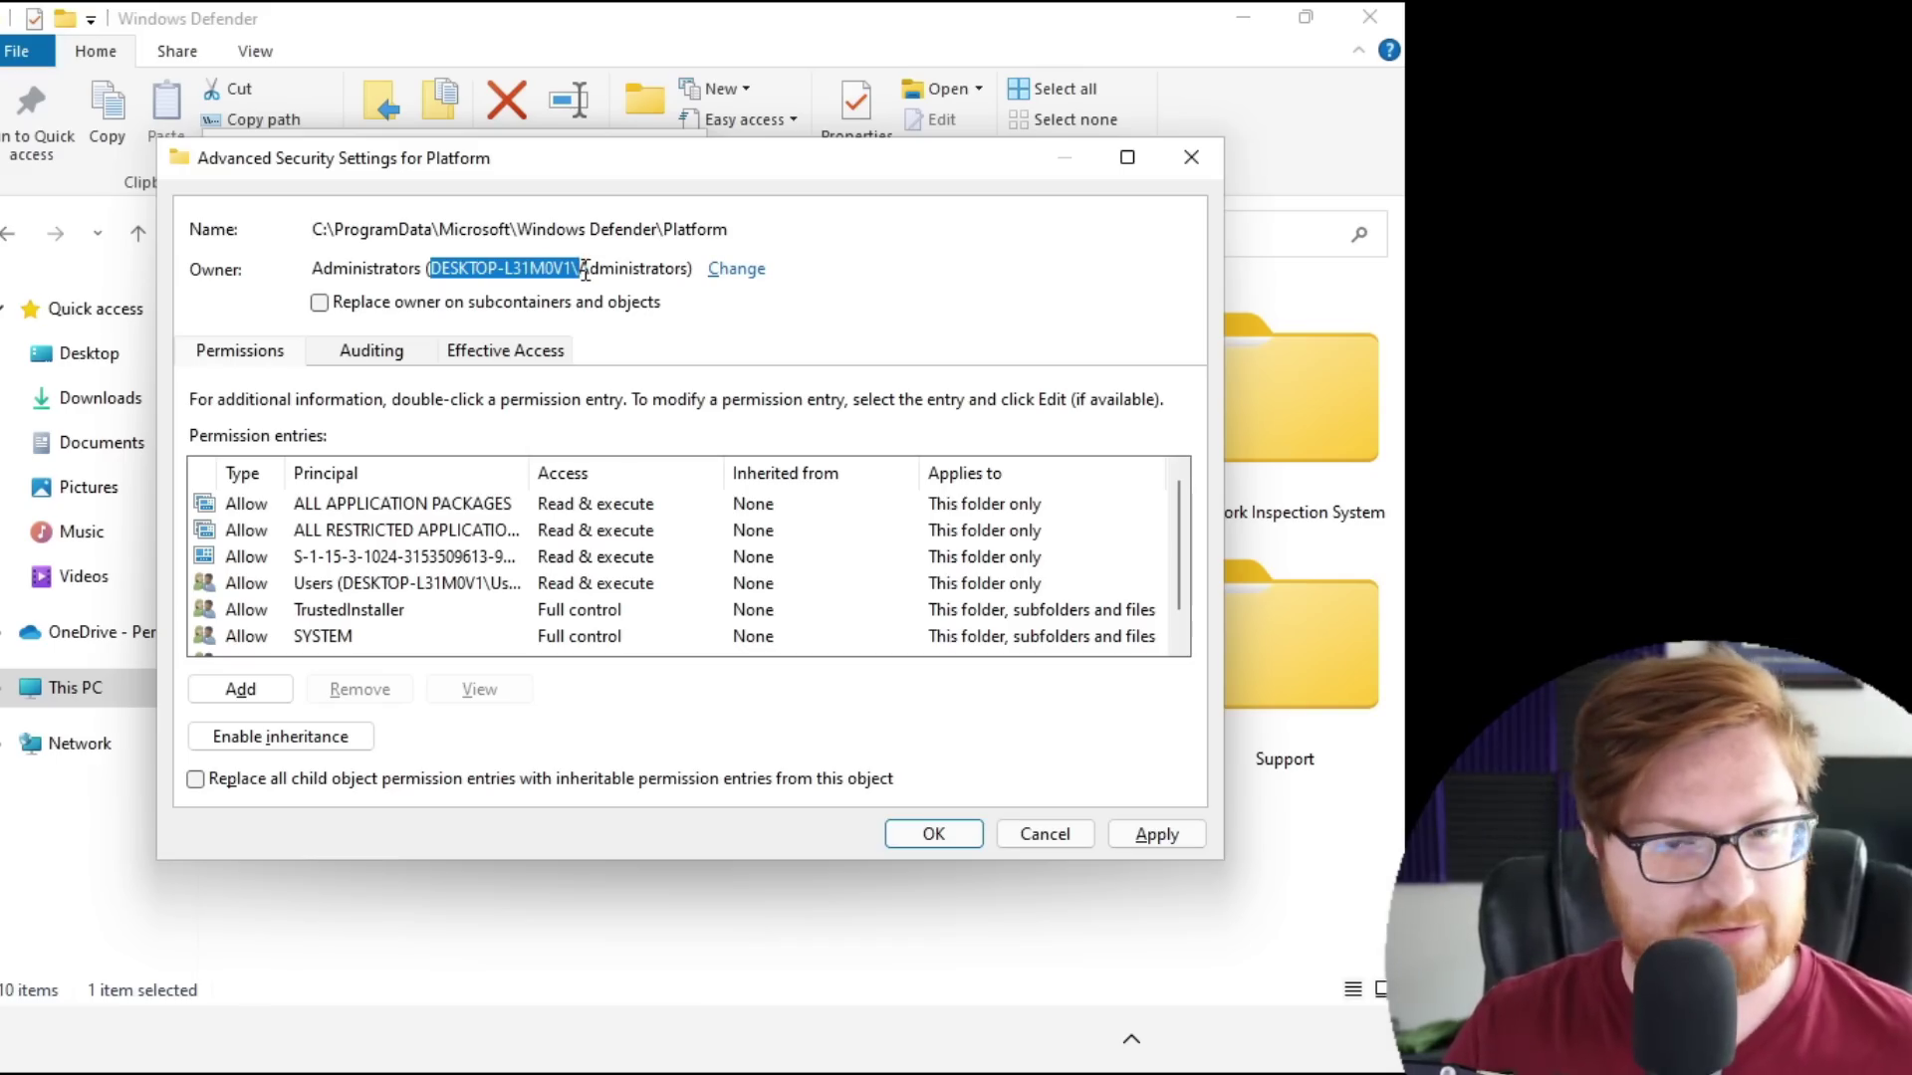
{"action": "left_click", "coordinate": [587, 271]}
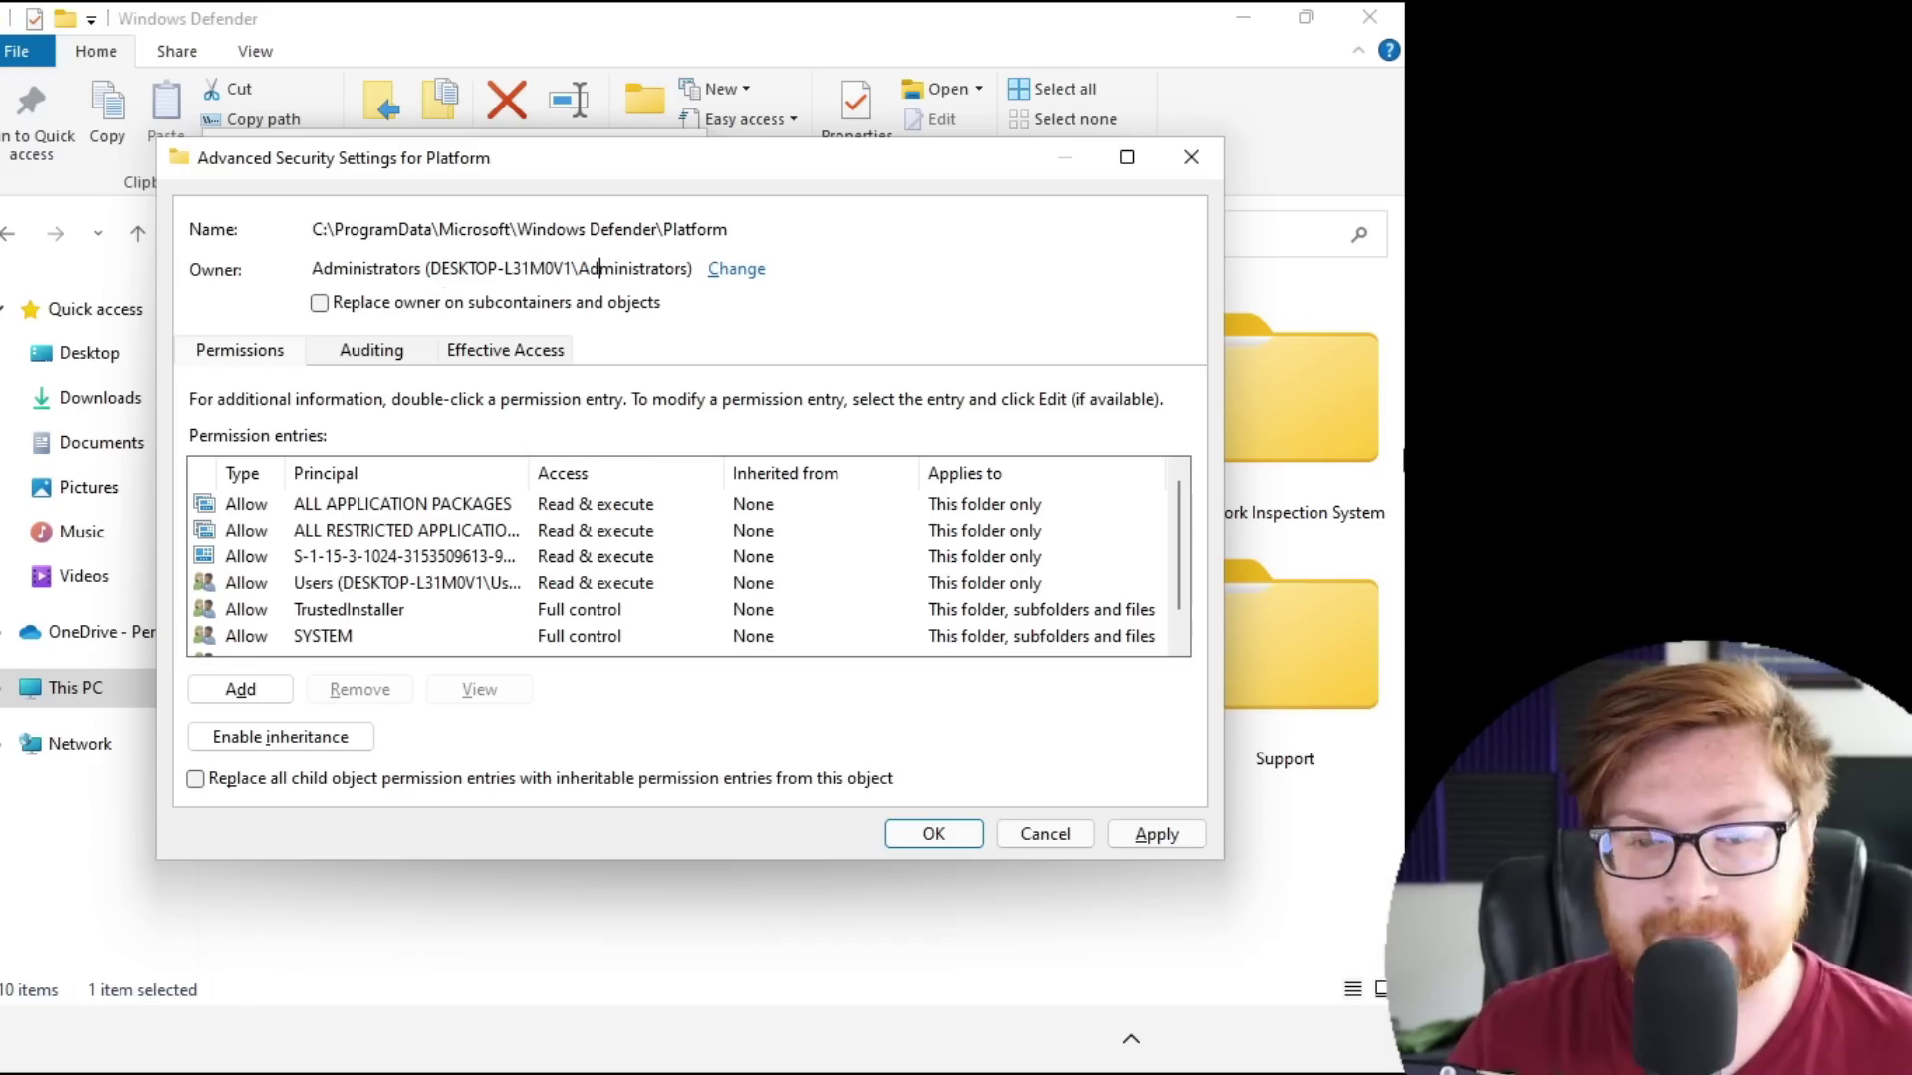
{"action": "left_click", "coordinate": [351, 637]}
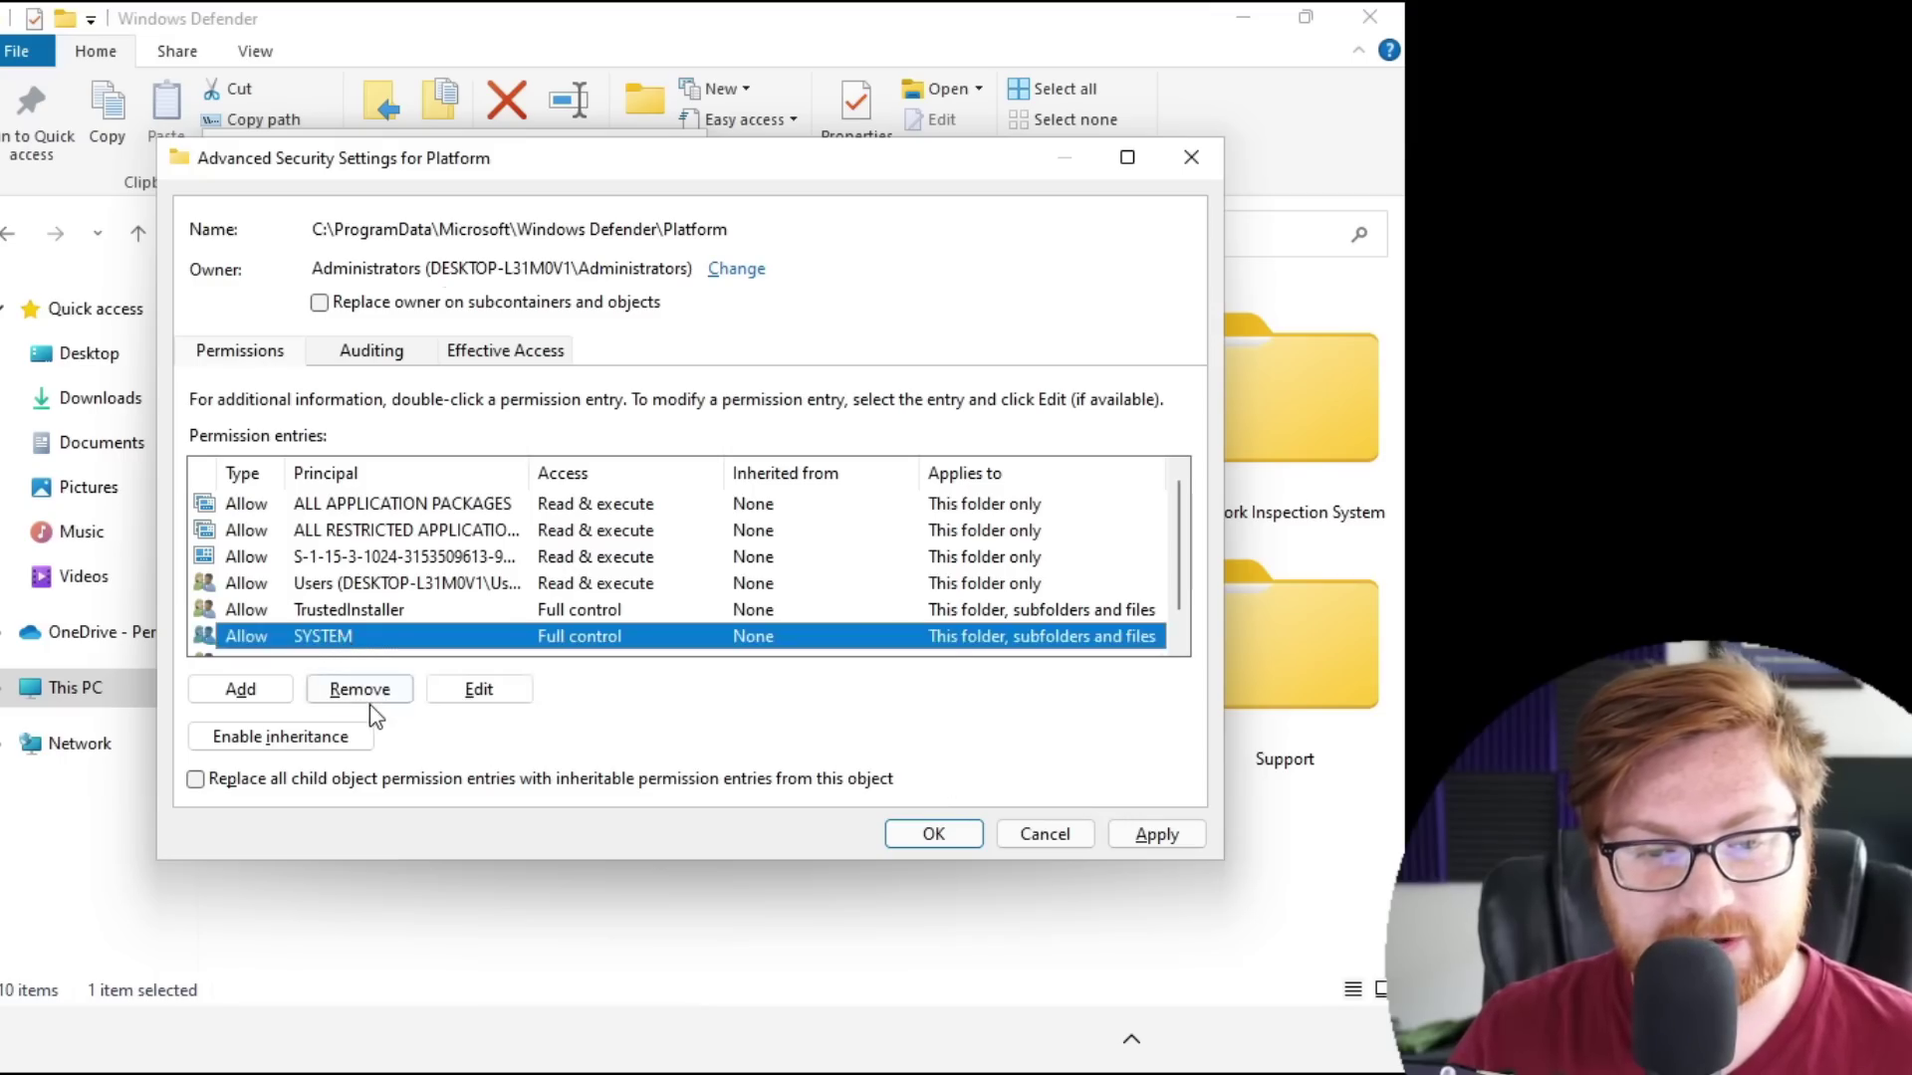
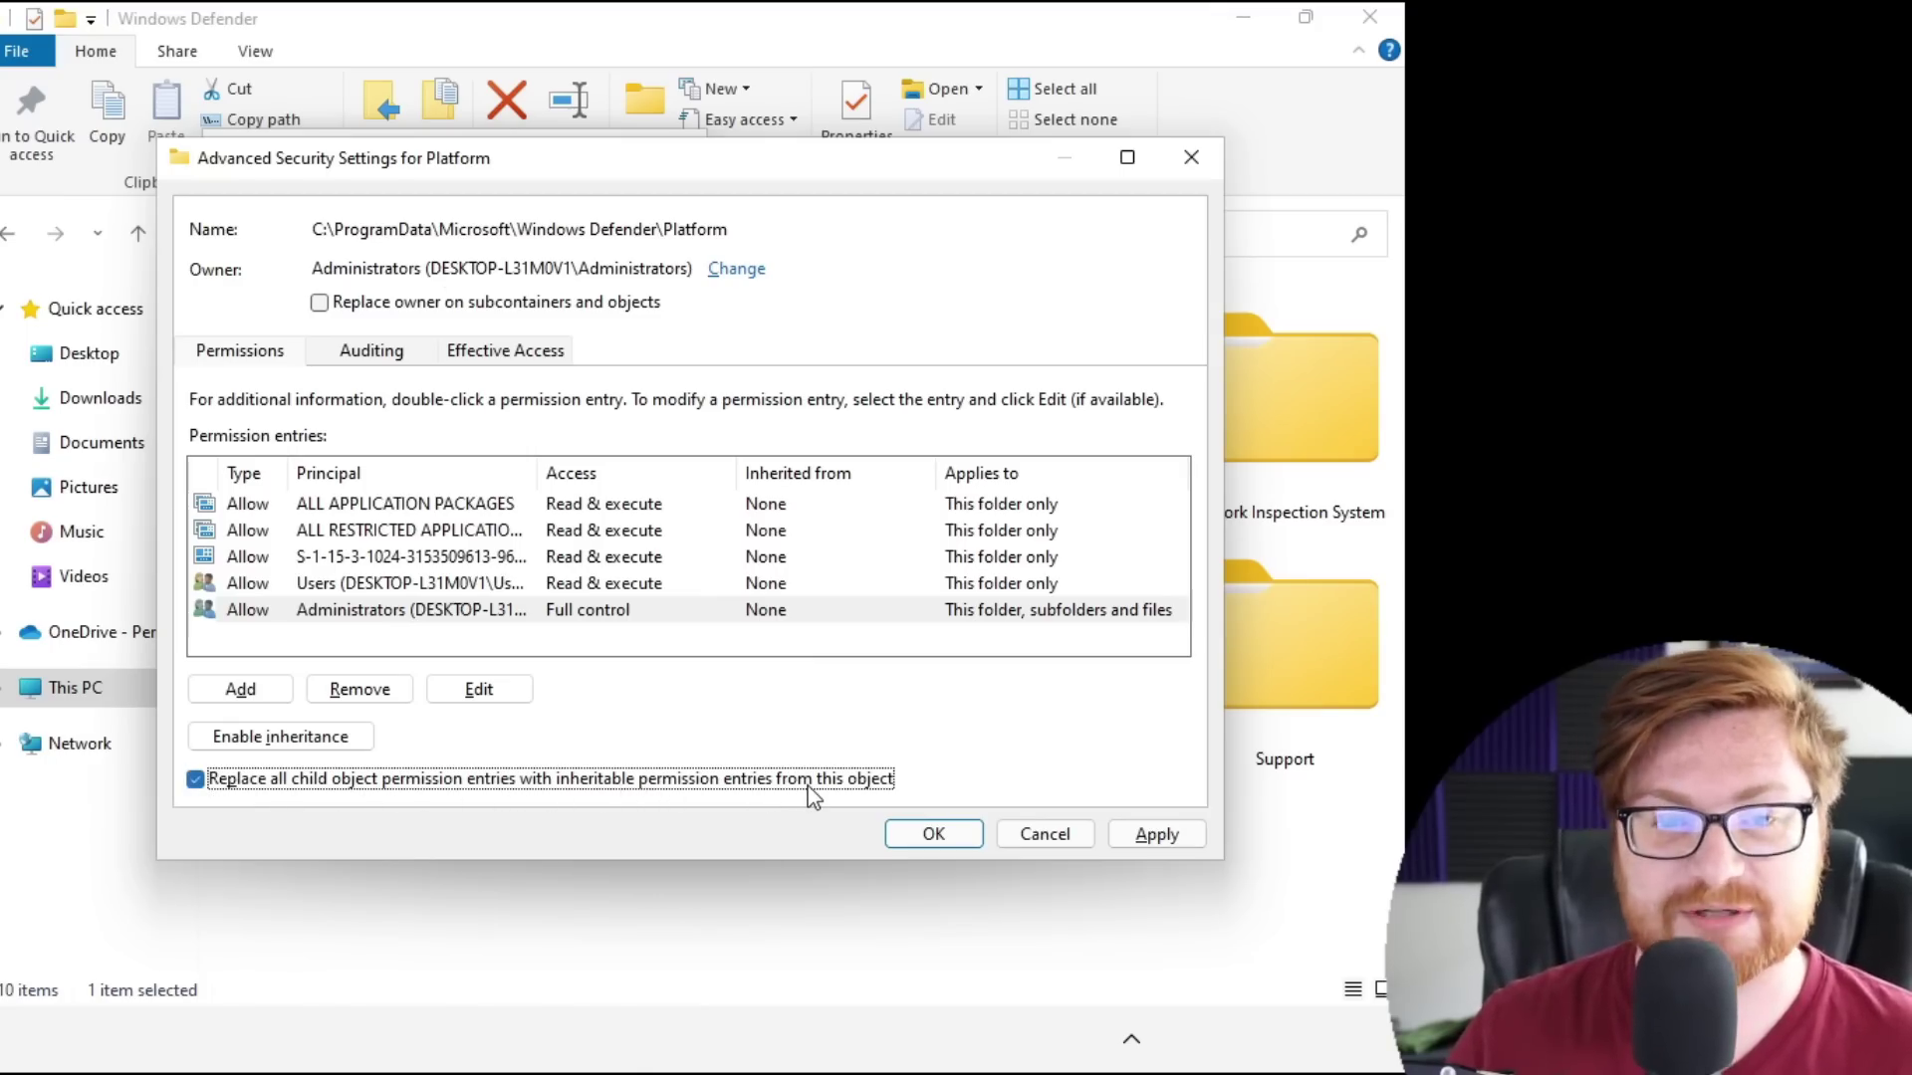
Replace the owner on all Platform subfolders and files, confirm, and close the security dialogs
{"action": "left_click", "coordinate": [320, 303]}
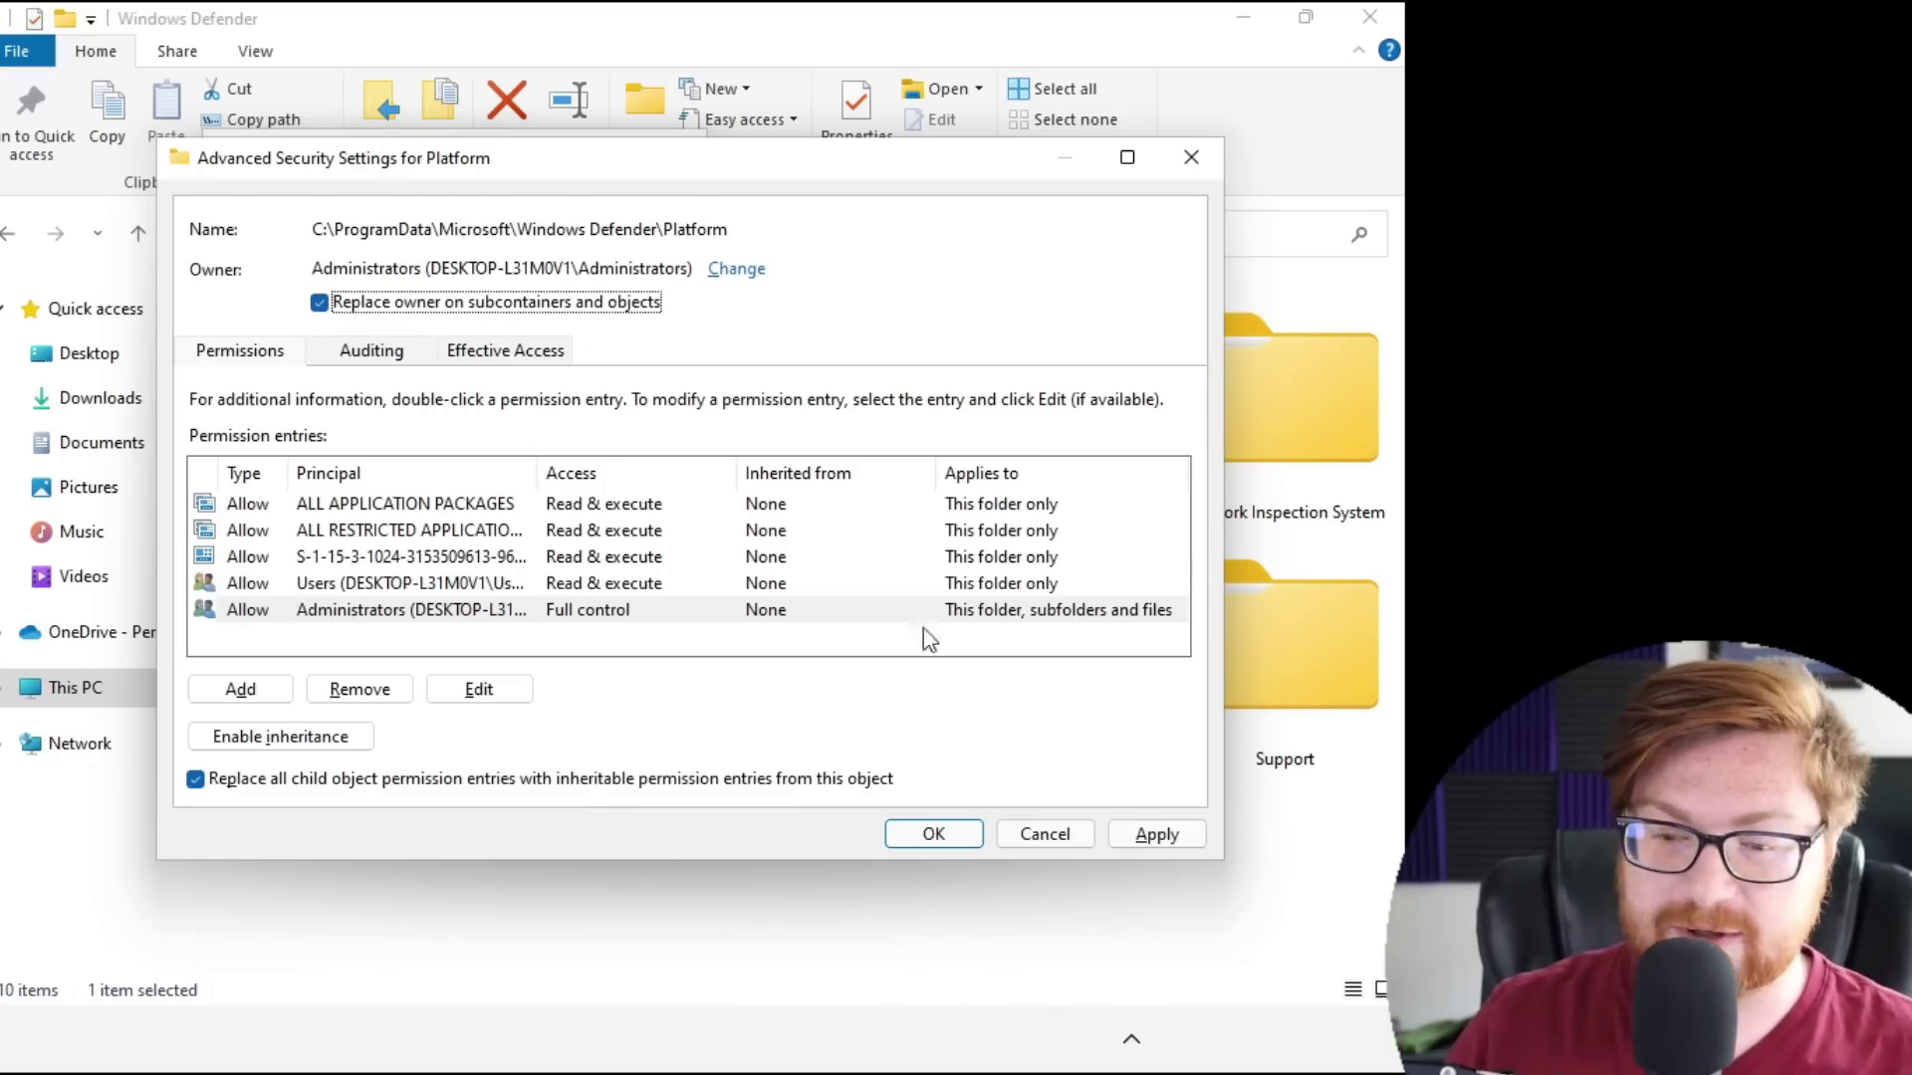
{"action": "left_click", "coordinate": [1155, 832]}
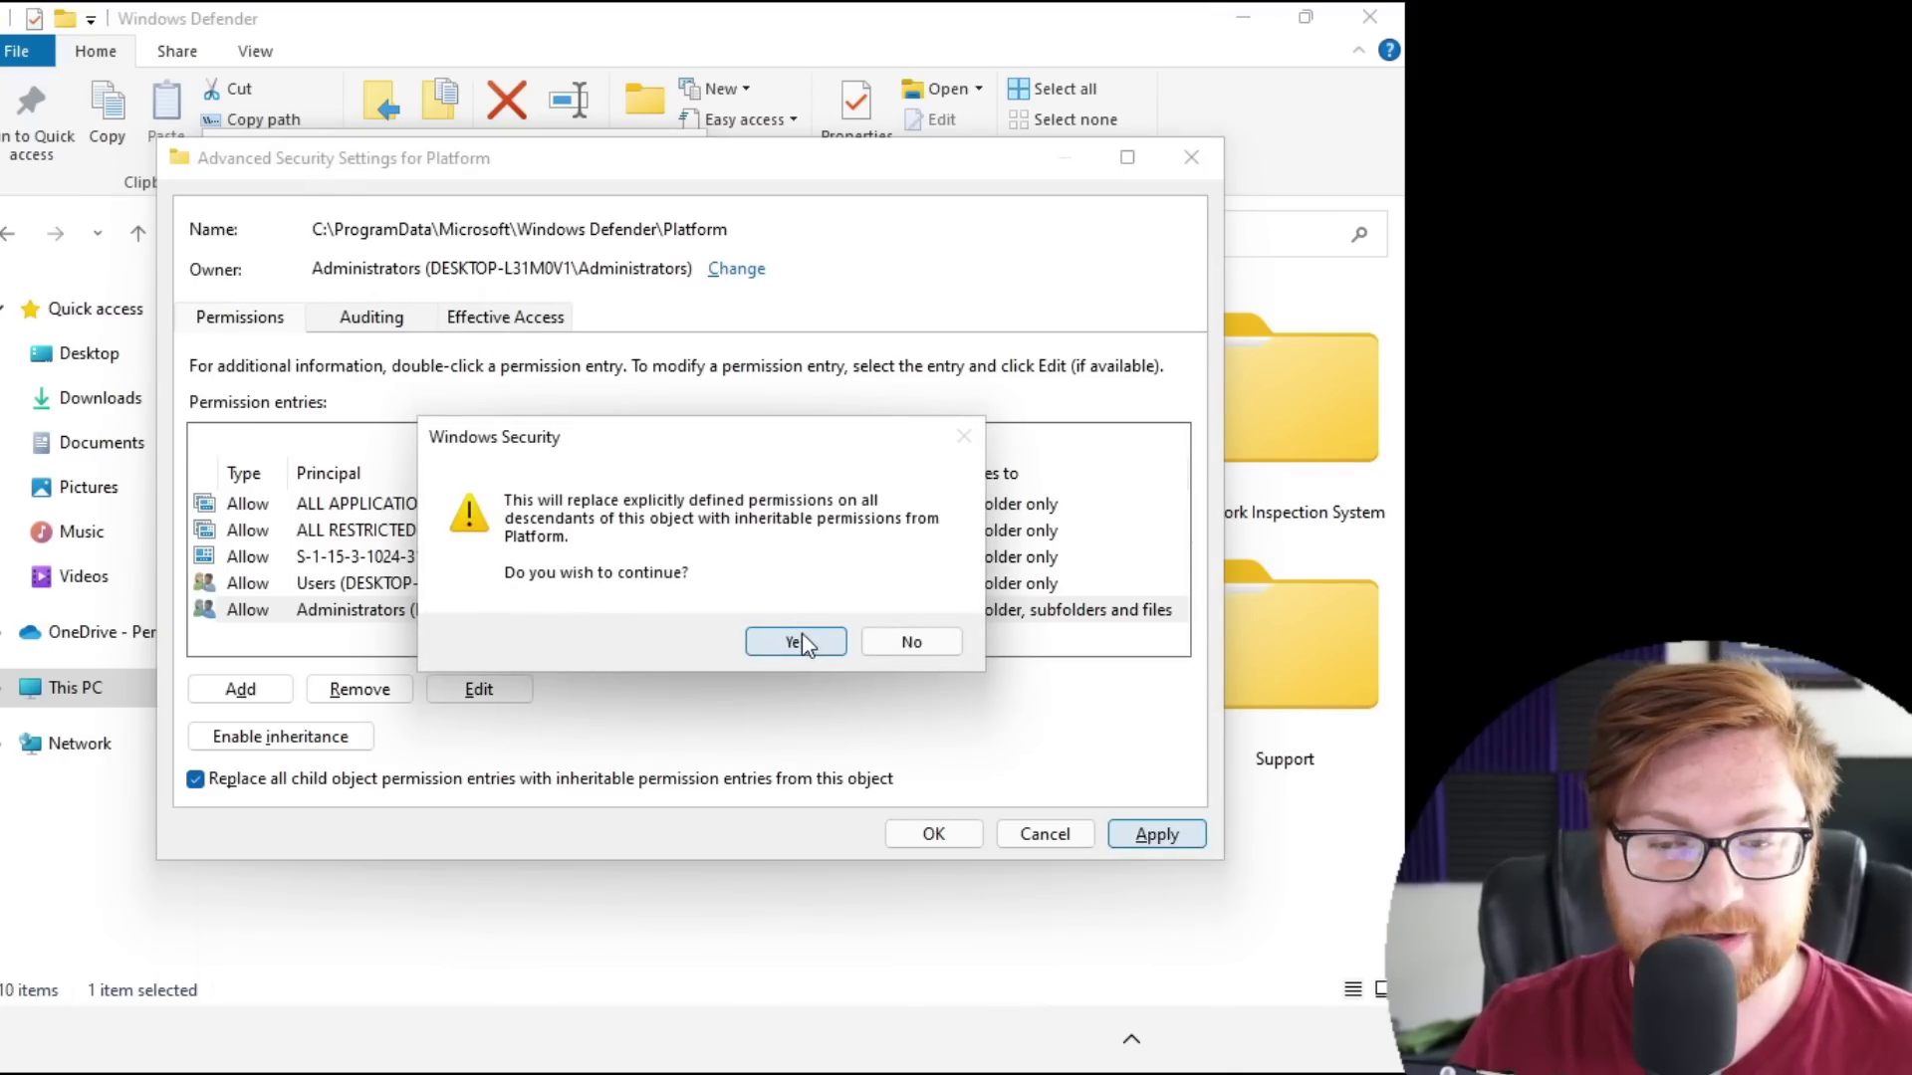
{"action": "left_click", "coordinate": [802, 640]}
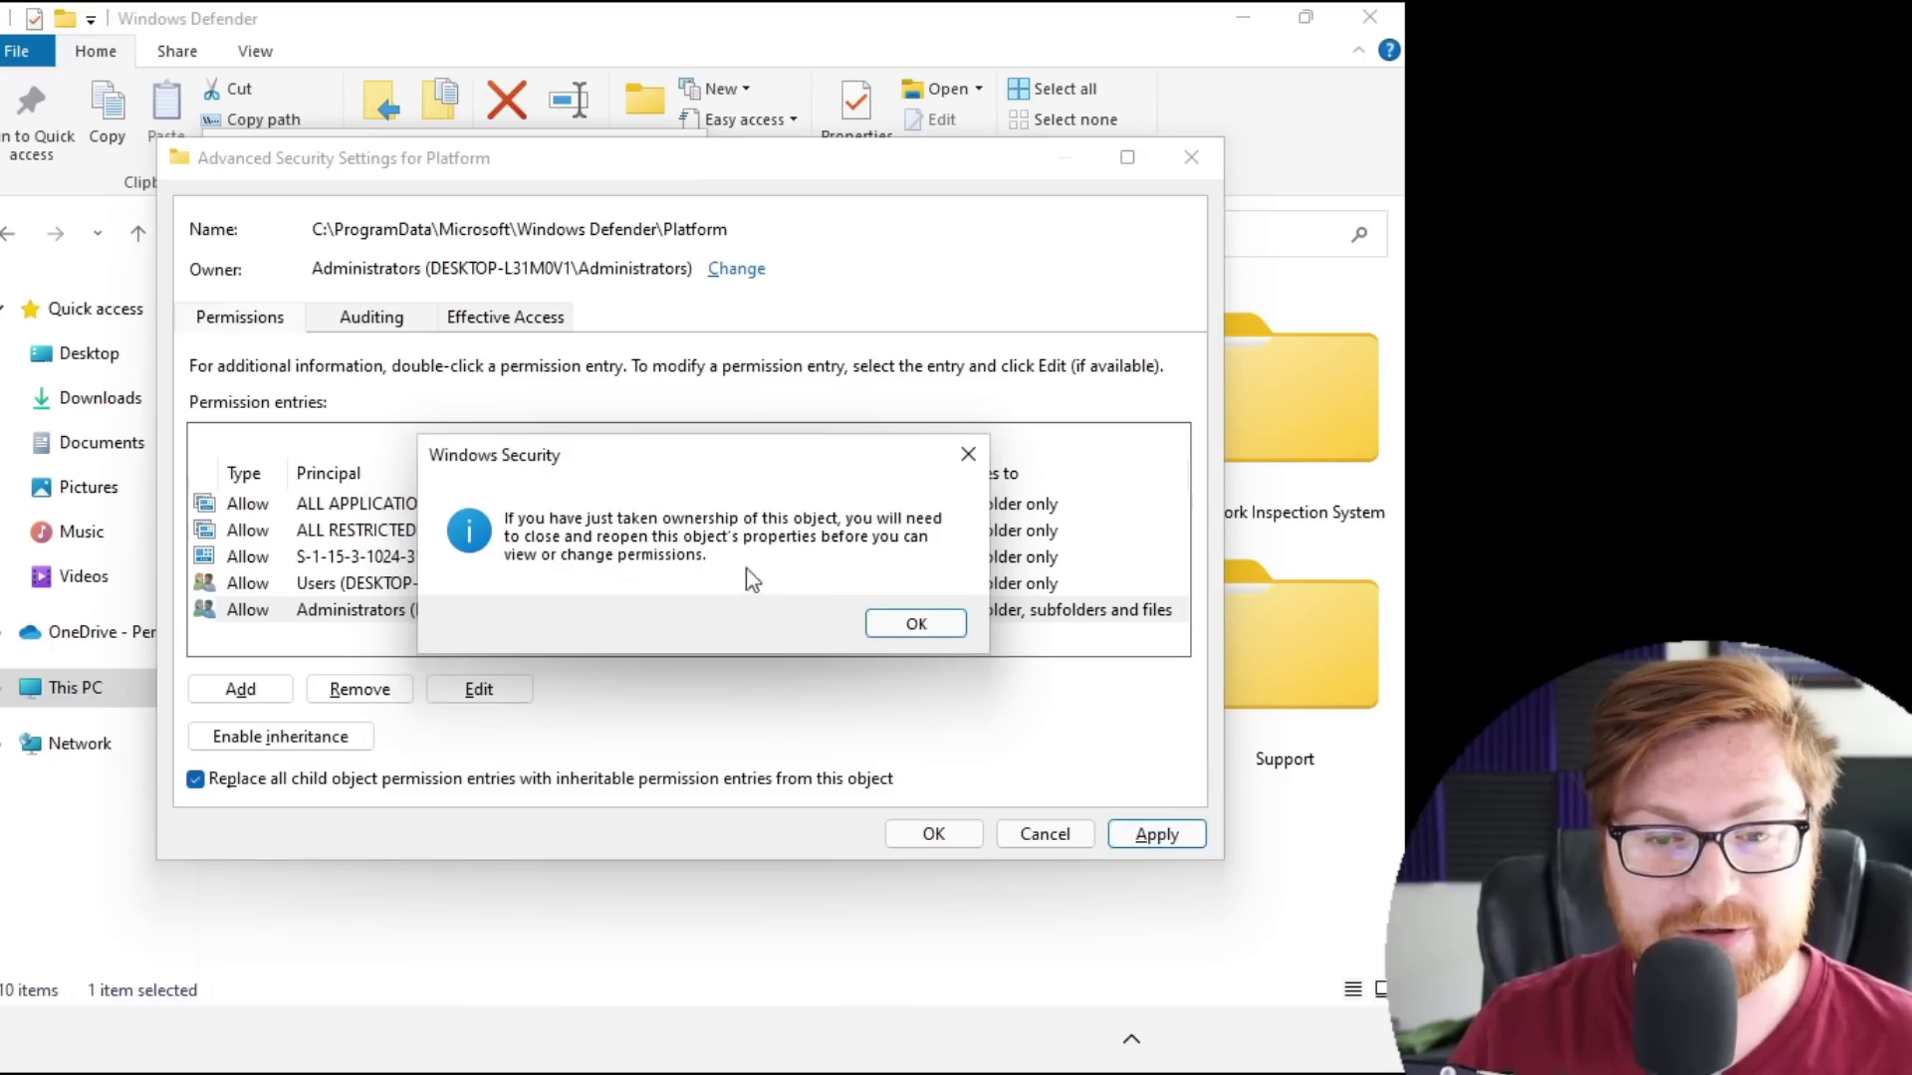
{"action": "left_click", "coordinate": [896, 619]}
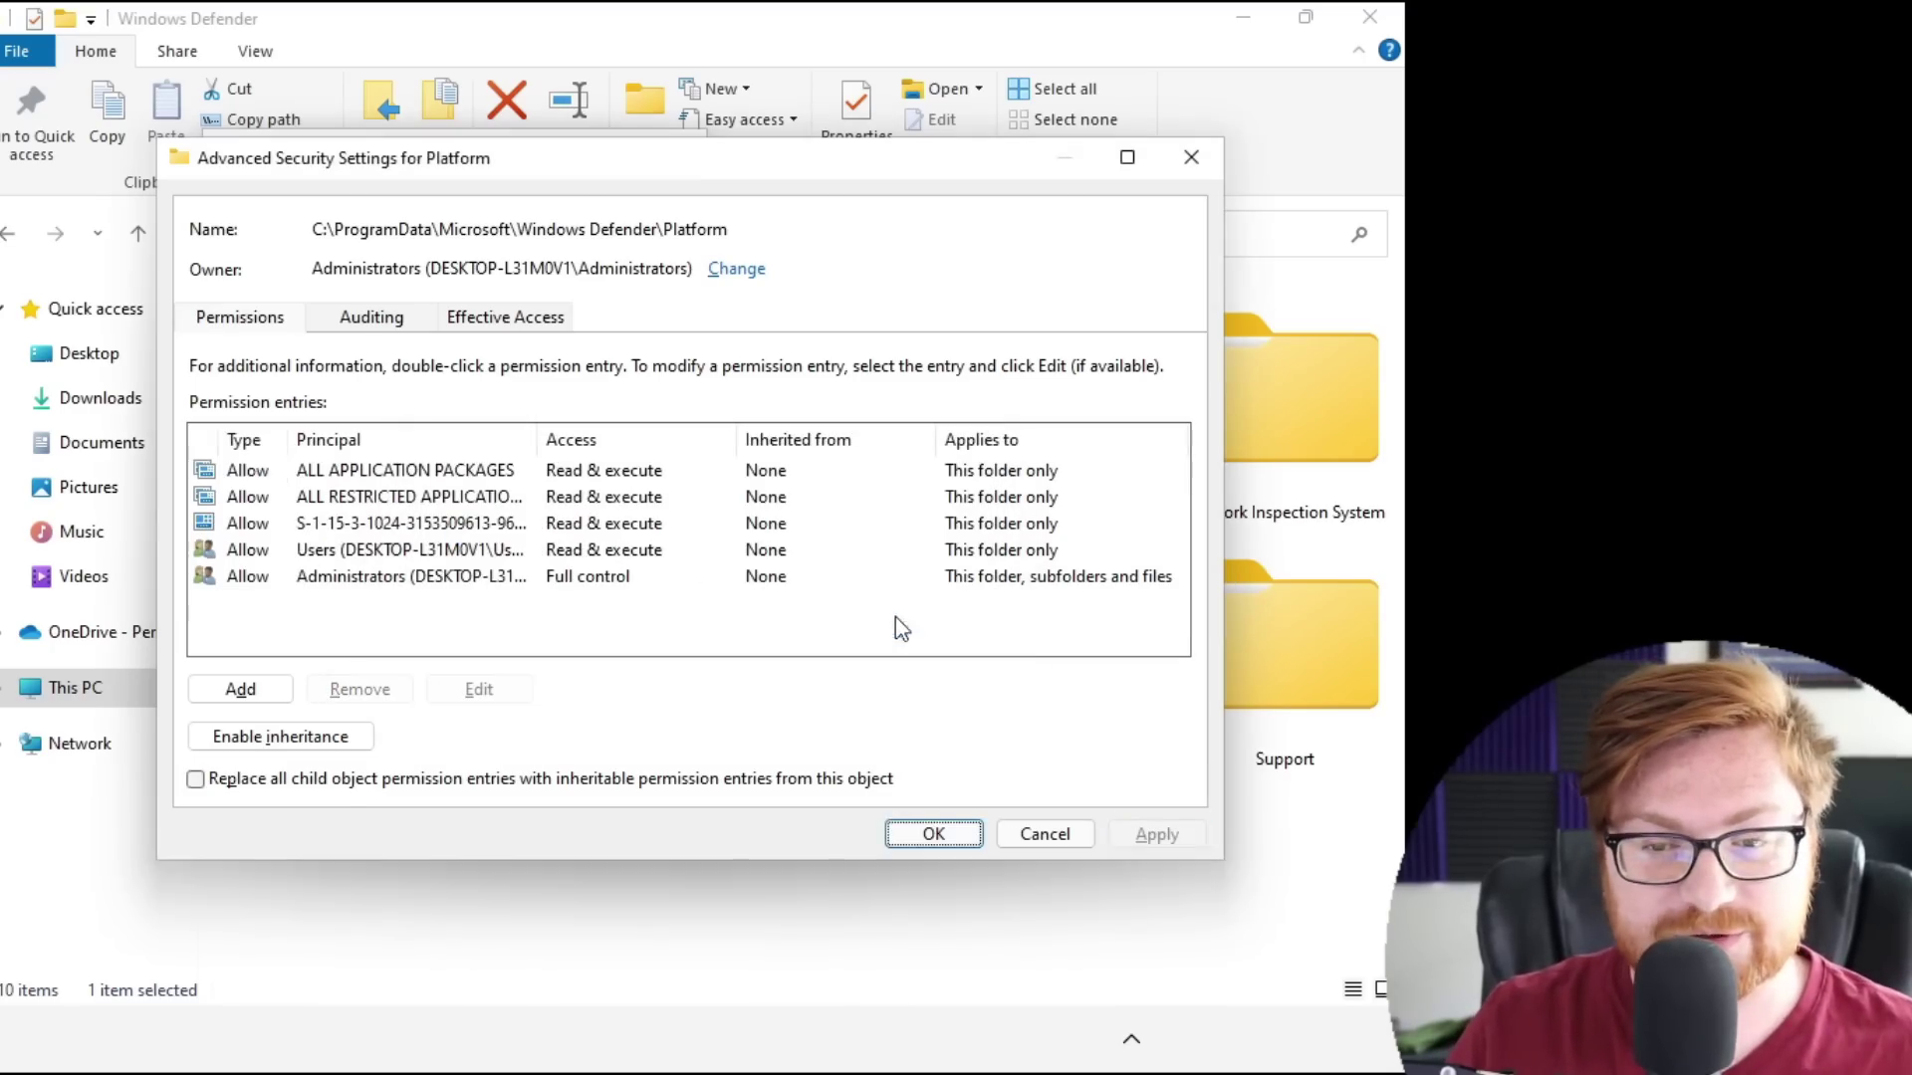
{"action": "left_click", "coordinate": [902, 848]}
{"action": "left_click", "coordinate": [438, 723]}
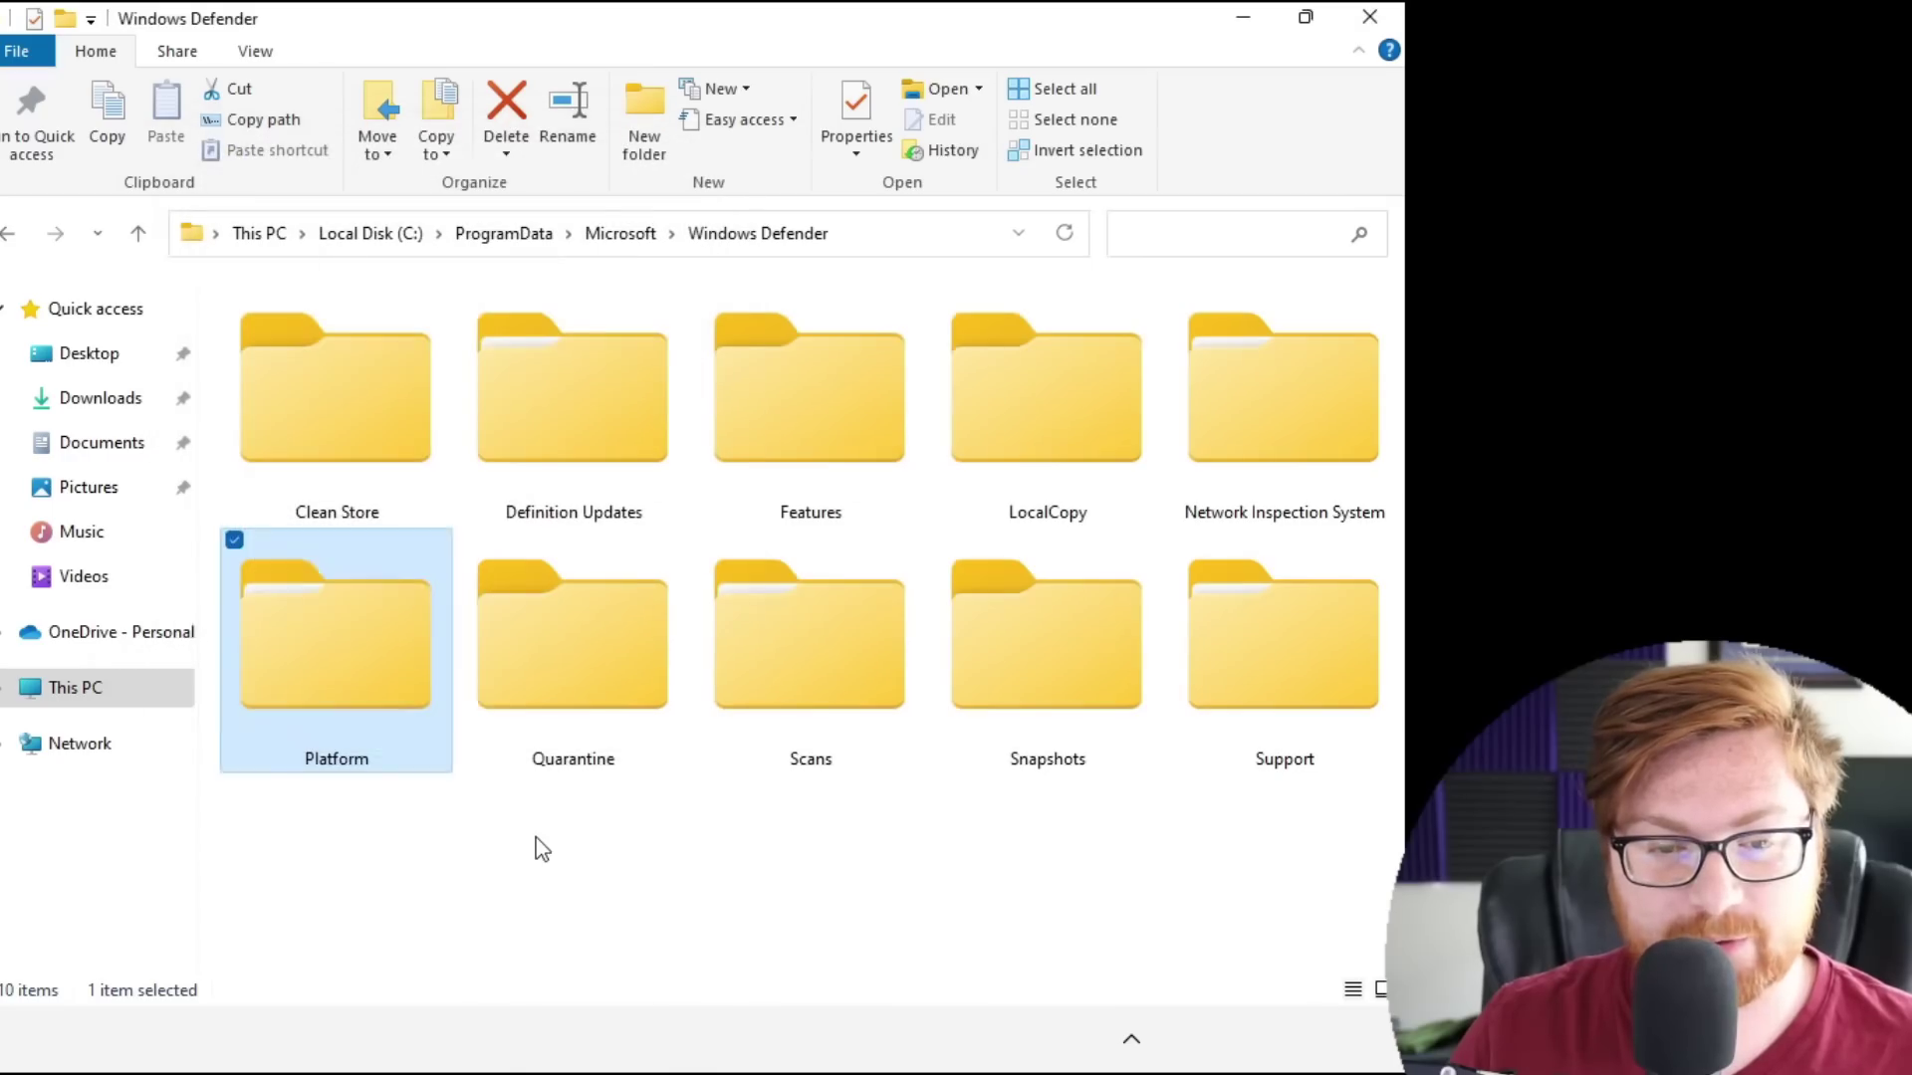
Review Platform's Security tab and Advanced settings to verify the new ownership, then cancel
{"action": "right_click", "coordinate": [370, 645]}
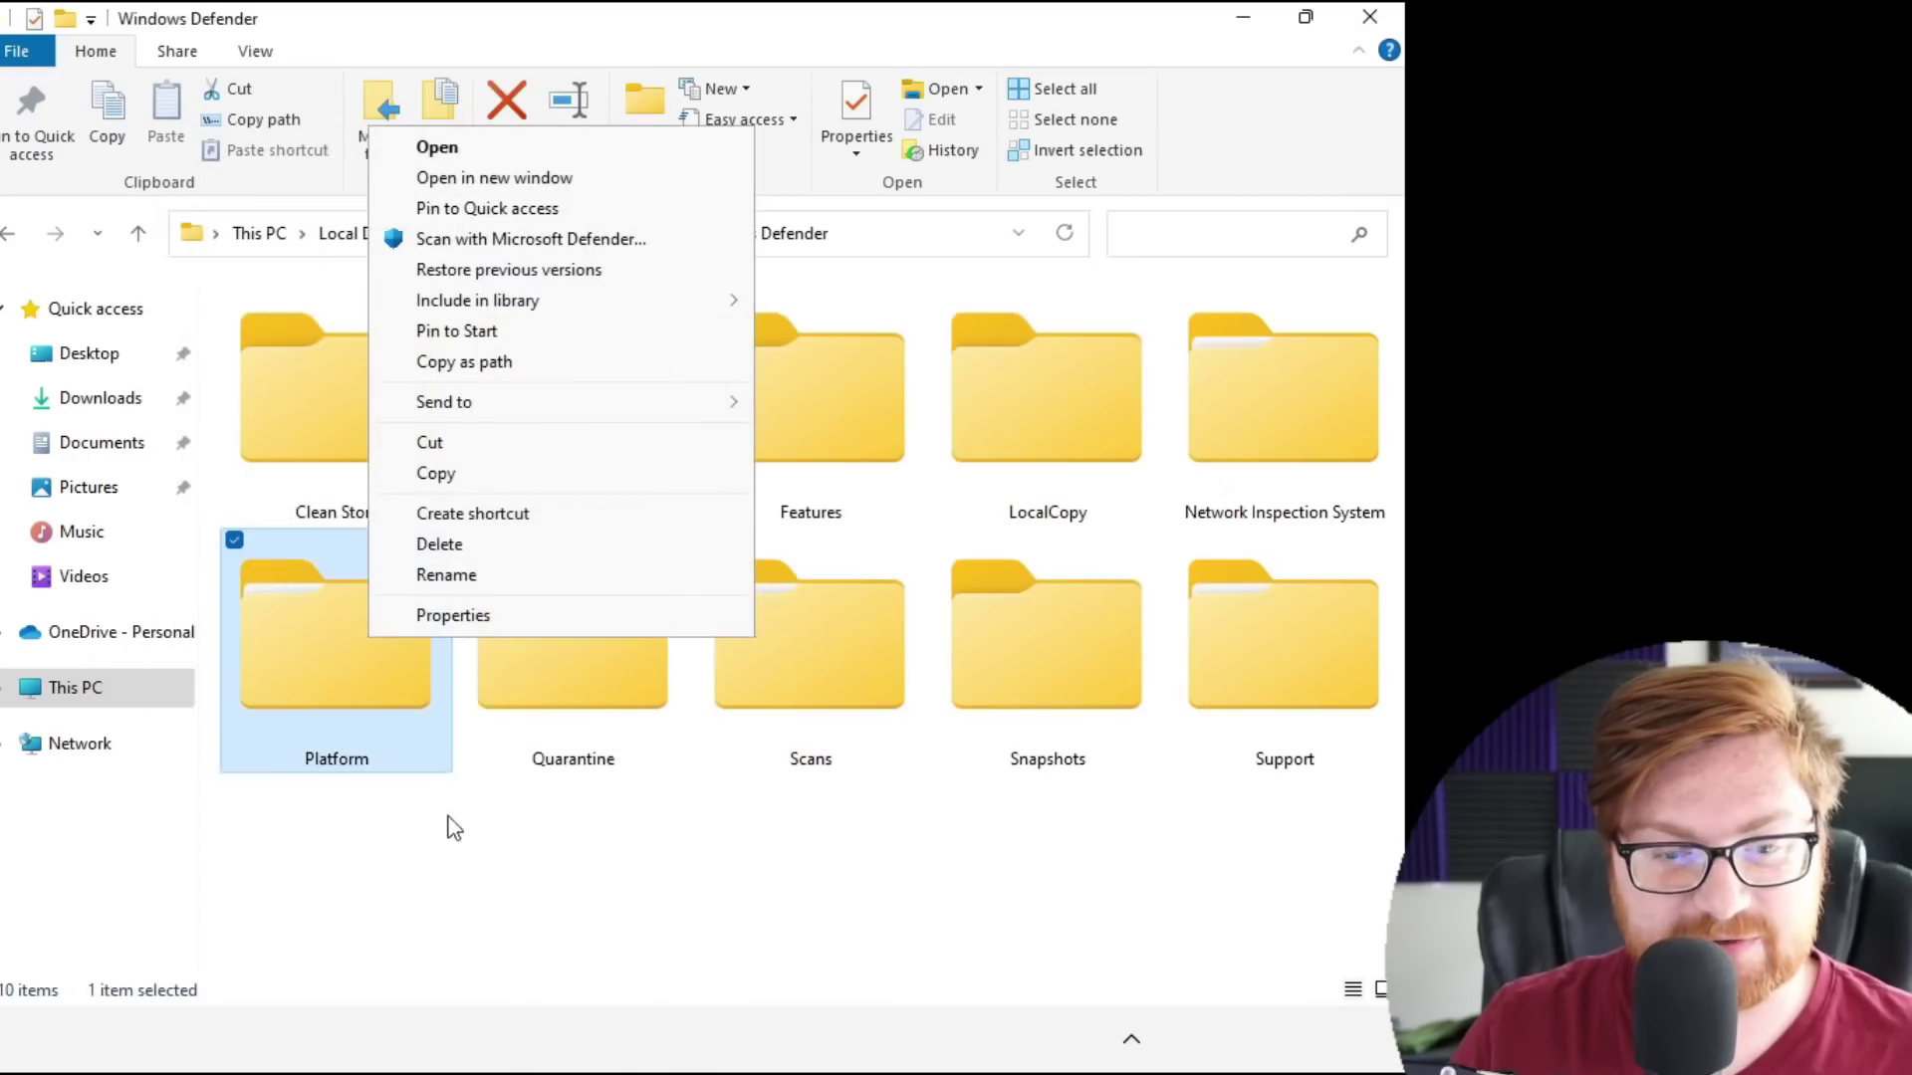
{"action": "left_click", "coordinate": [503, 615]}
{"action": "left_click", "coordinate": [493, 423]}
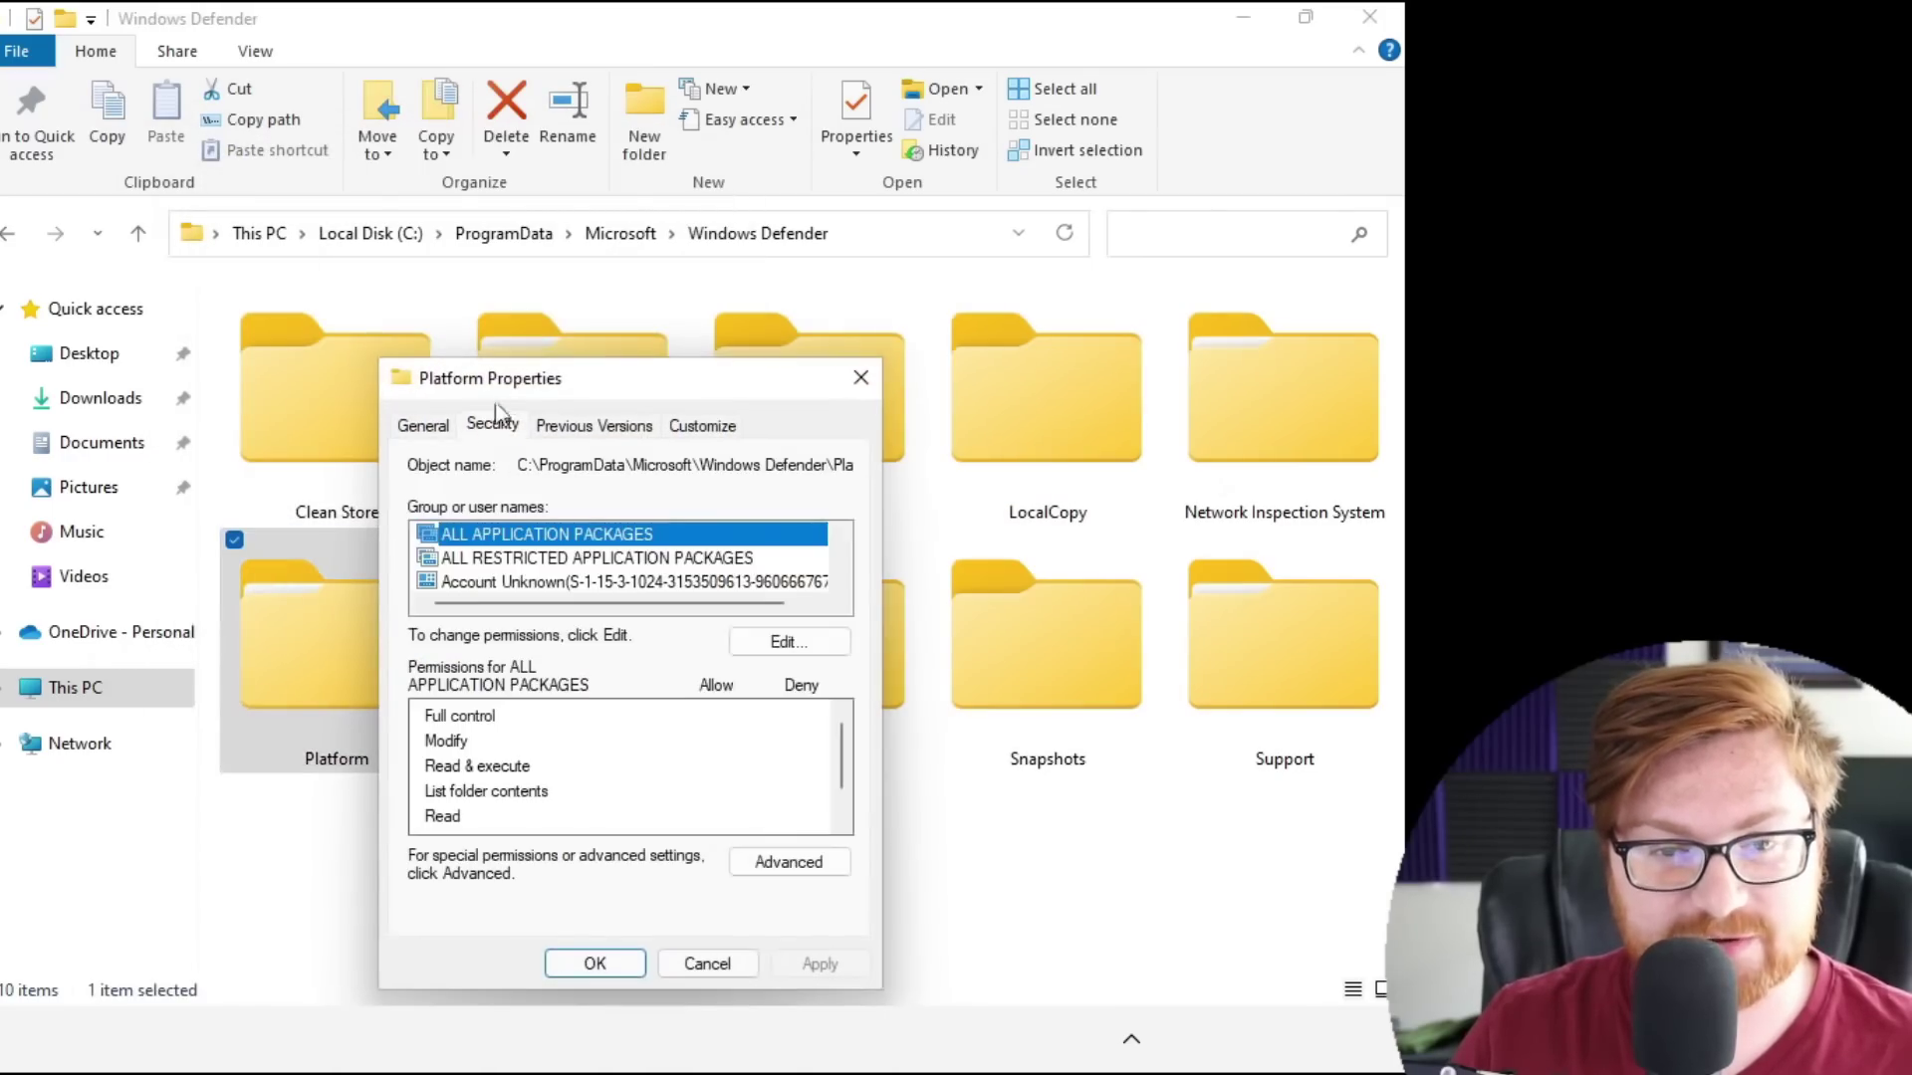
{"action": "left_click_drag", "start_coordinate": [497, 390], "coordinate": [424, 255]}
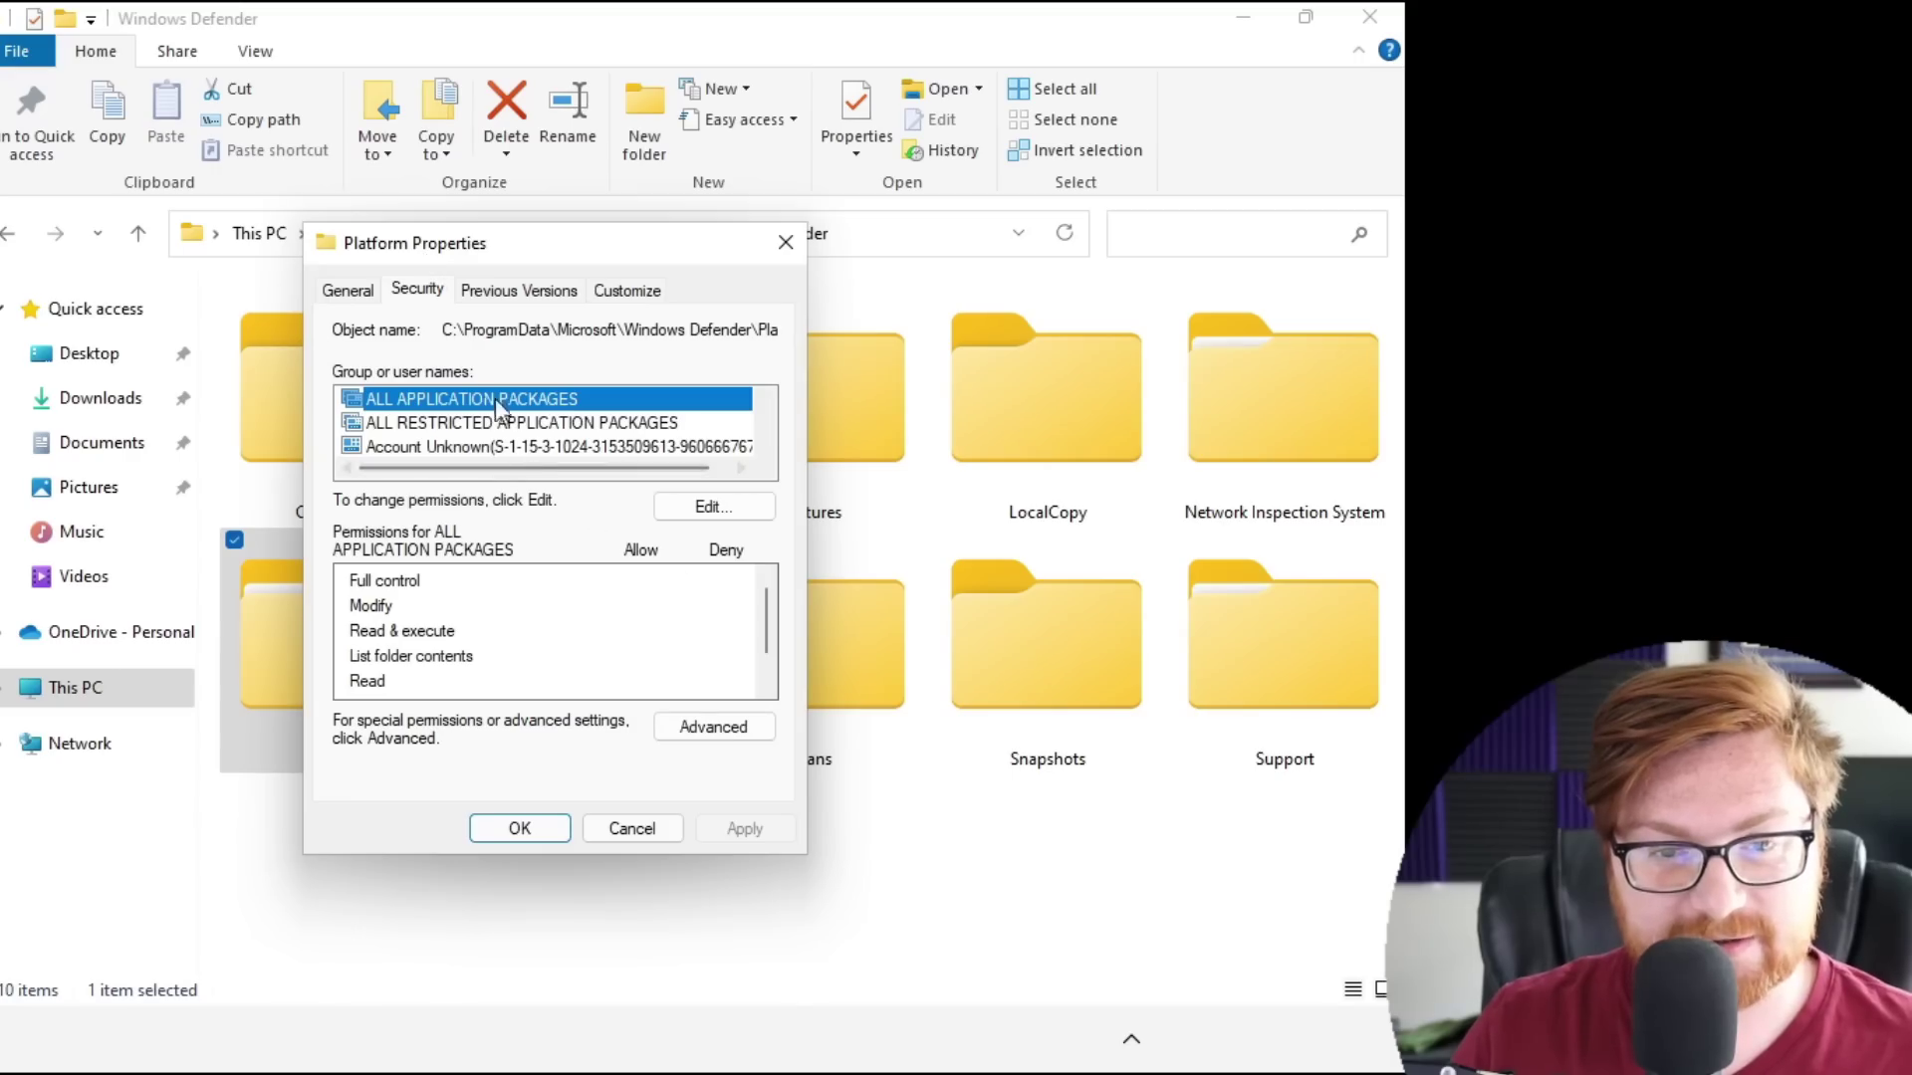
{"action": "left_click", "coordinate": [704, 725]}
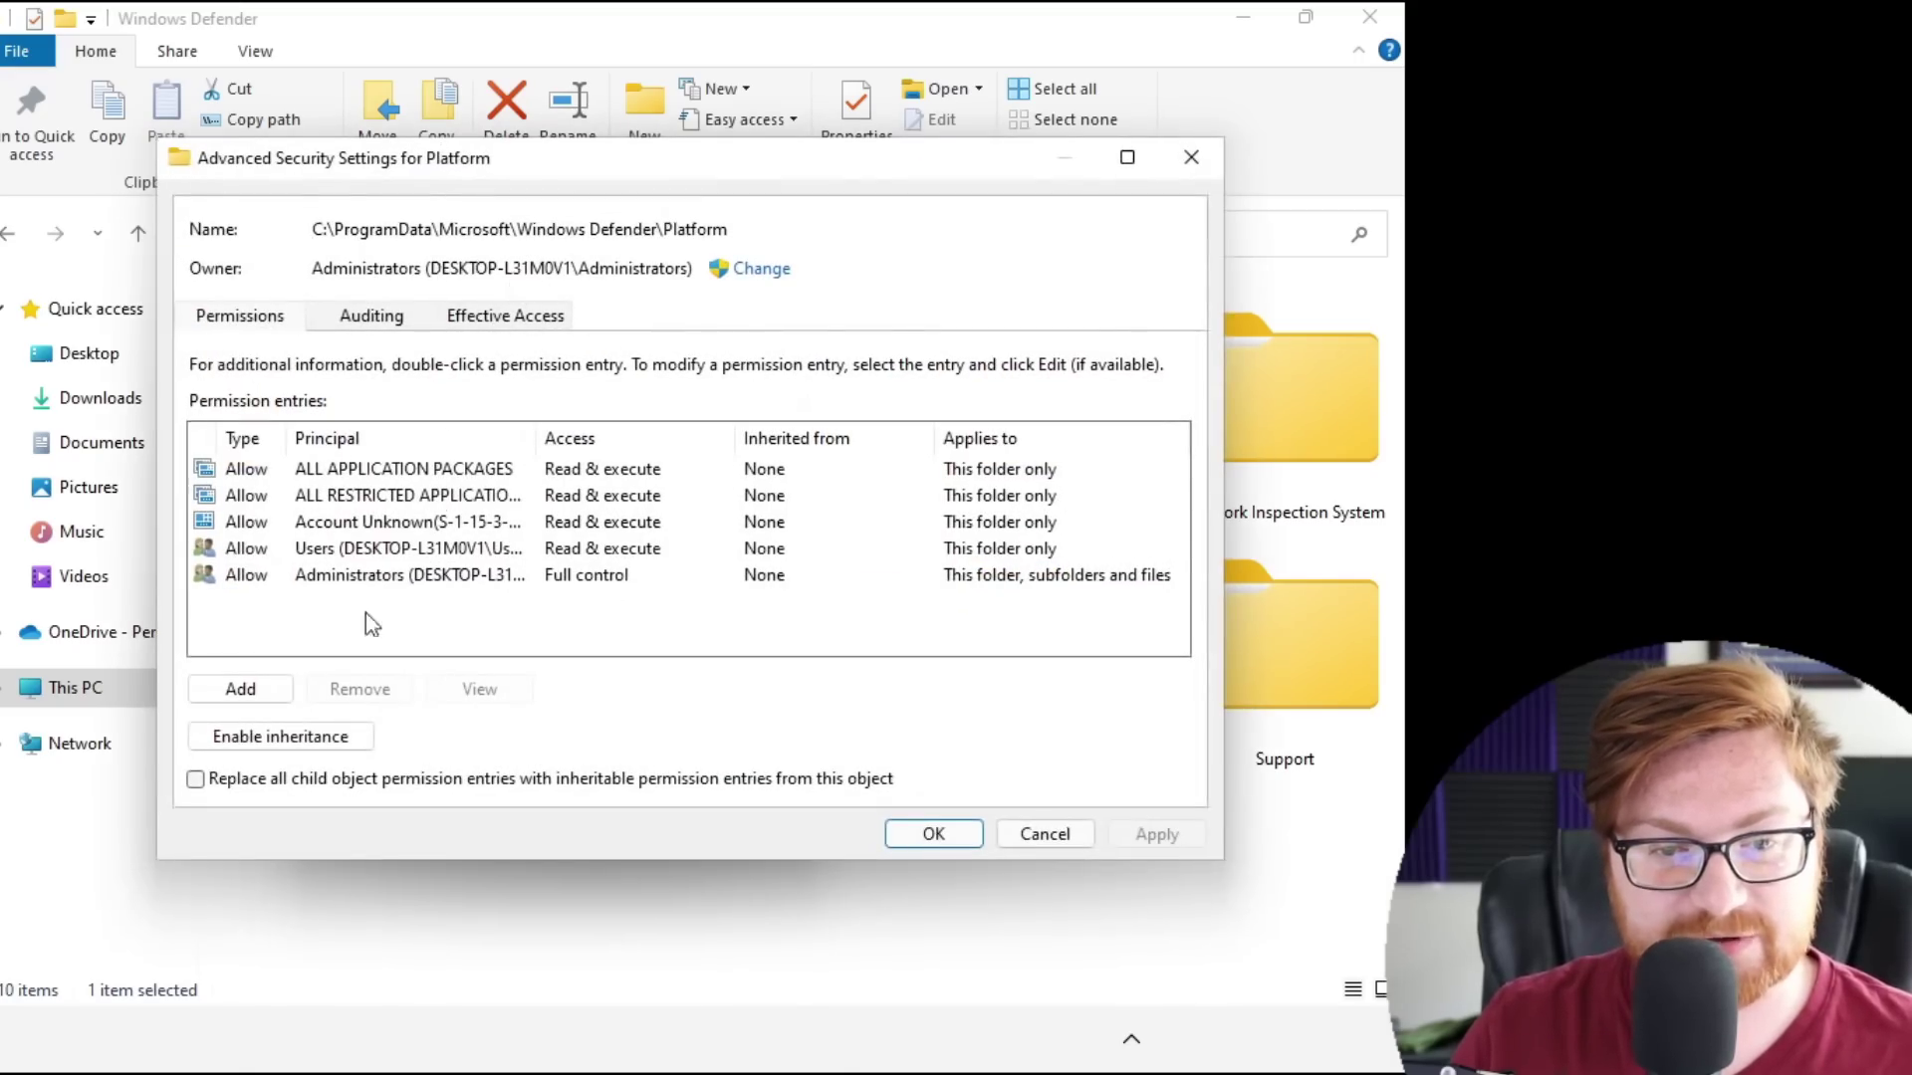
{"action": "left_click", "coordinate": [1044, 834]}
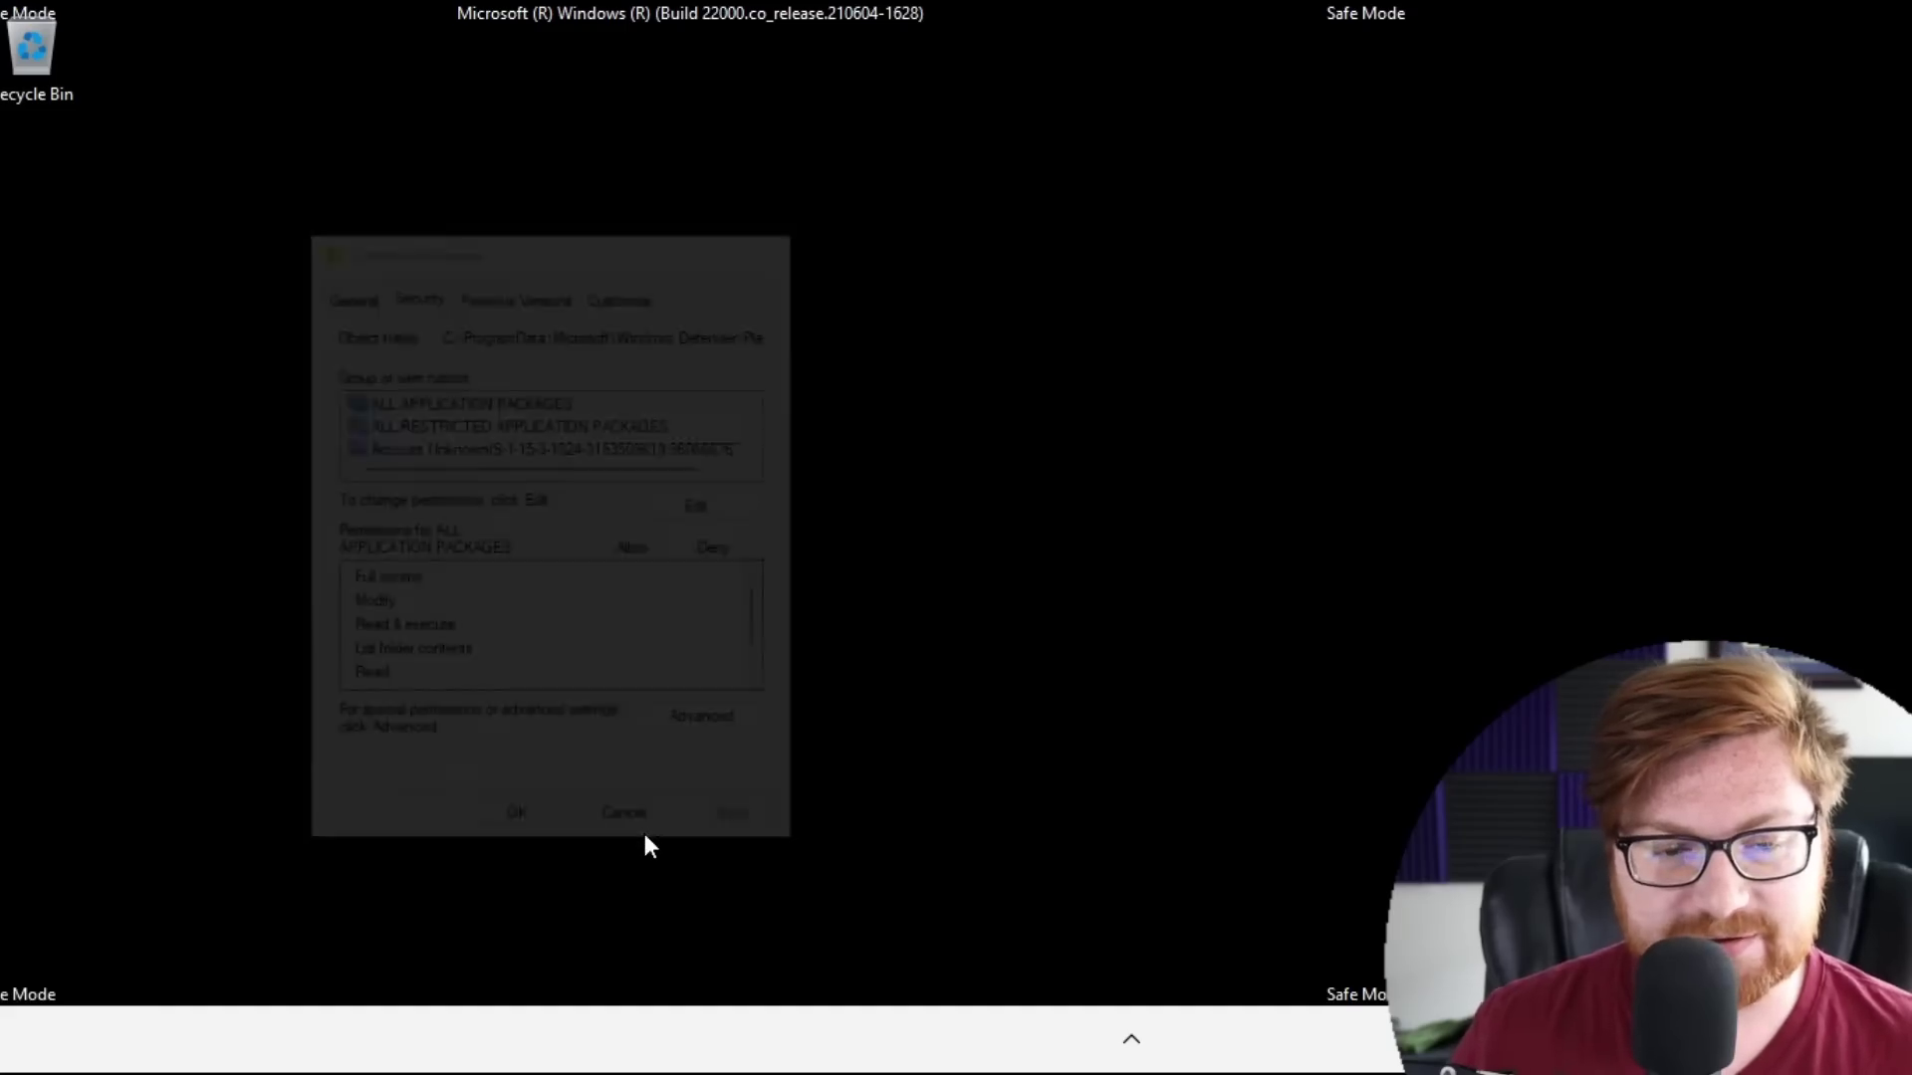
Launch Registry Editor from the Run box and maximize its window
{"action": "key", "text": "super+r"}
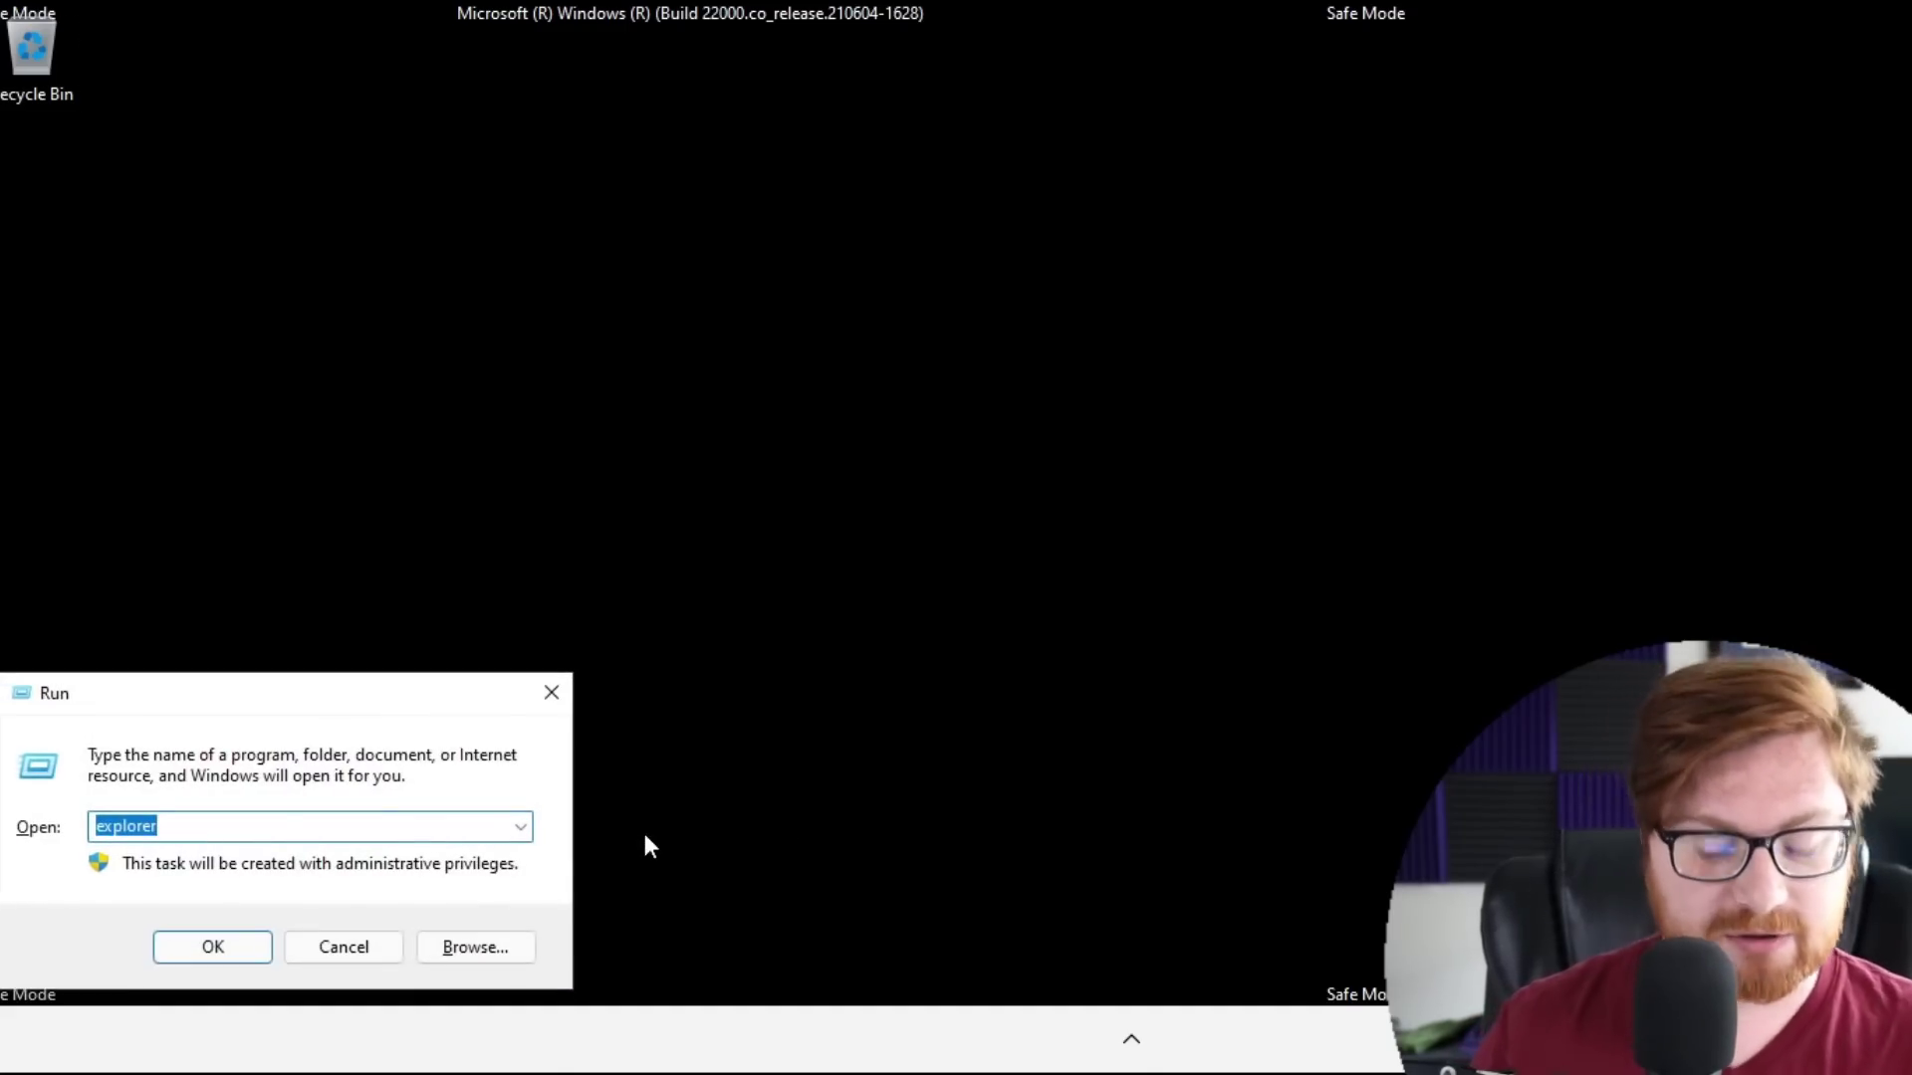
{"action": "type", "text": "regedit"}
{"action": "key", "text": "Return"}
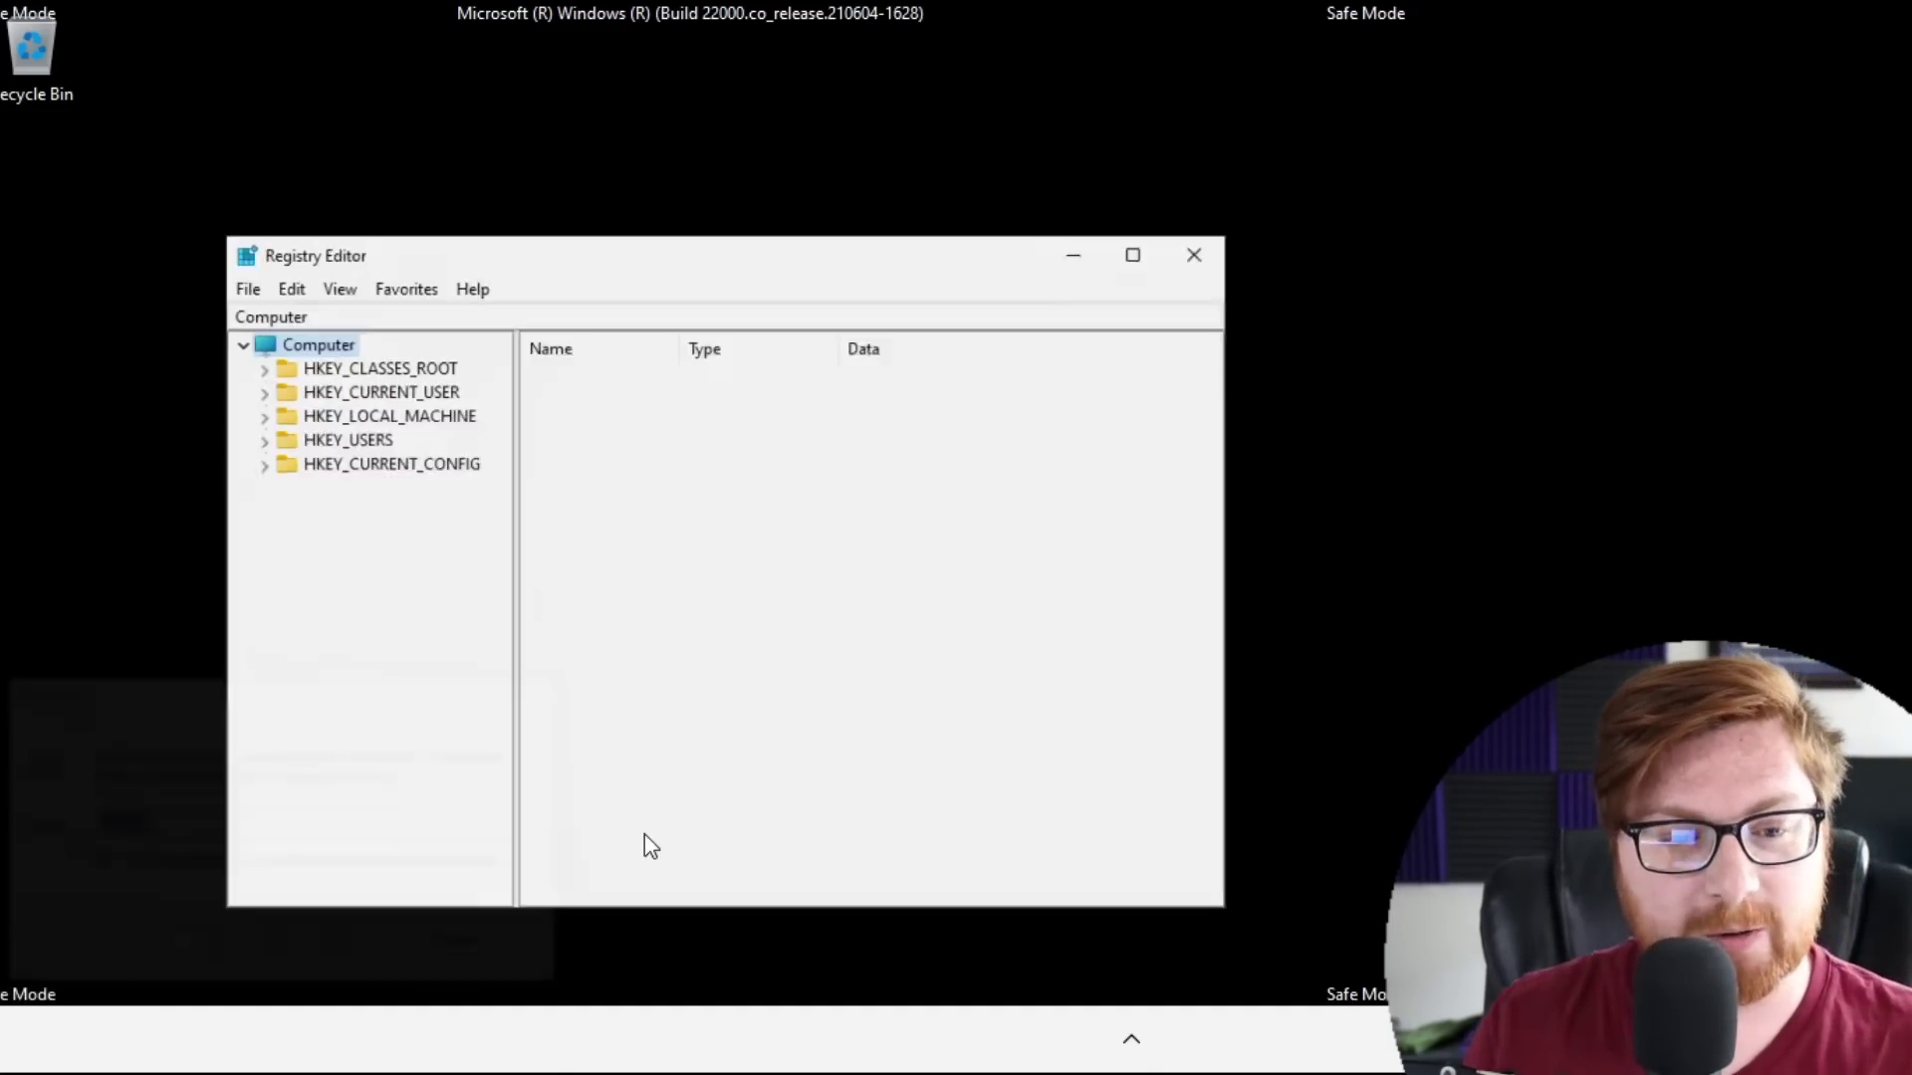
{"action": "double_click", "coordinate": [488, 235]}
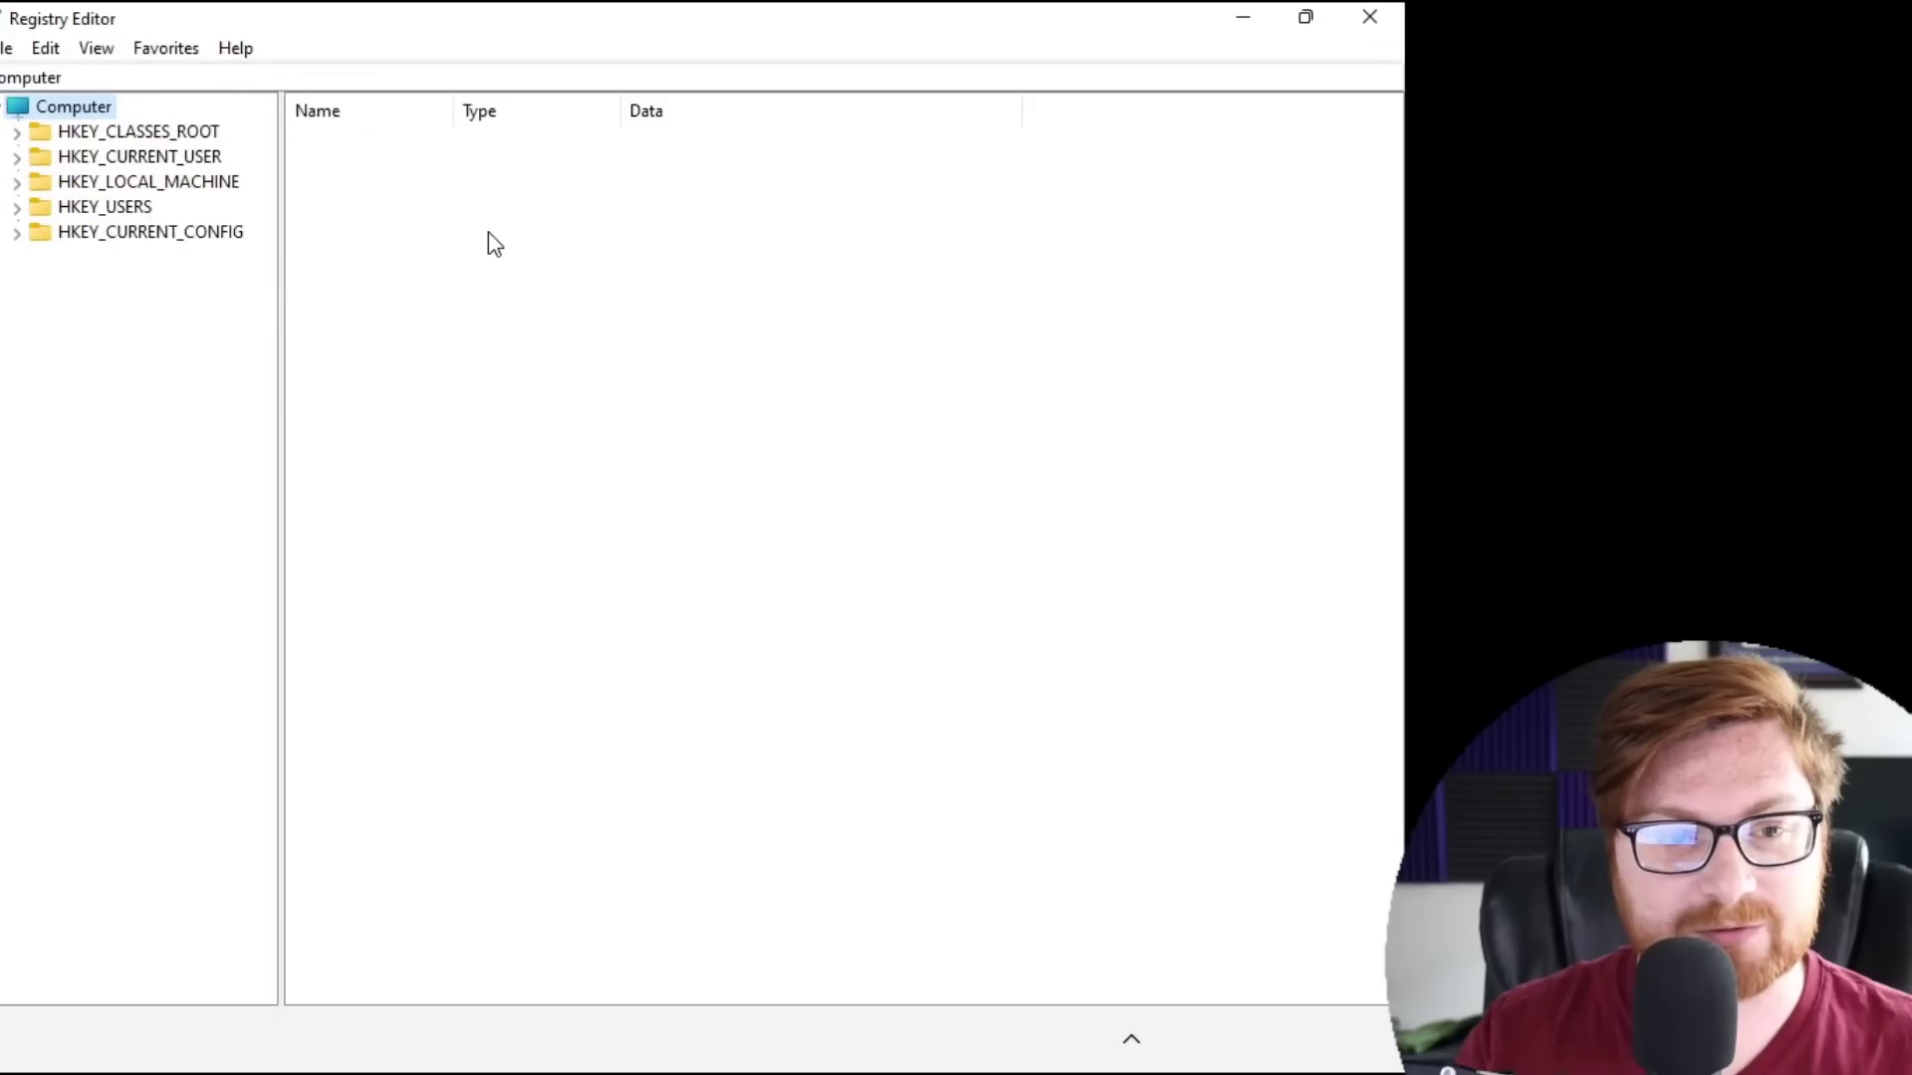
Expand HKEY_LOCAL_MACHINE\SYSTEM\CurrentControlSet\Services and scroll through the service keys
{"action": "double_click", "coordinate": [149, 182]}
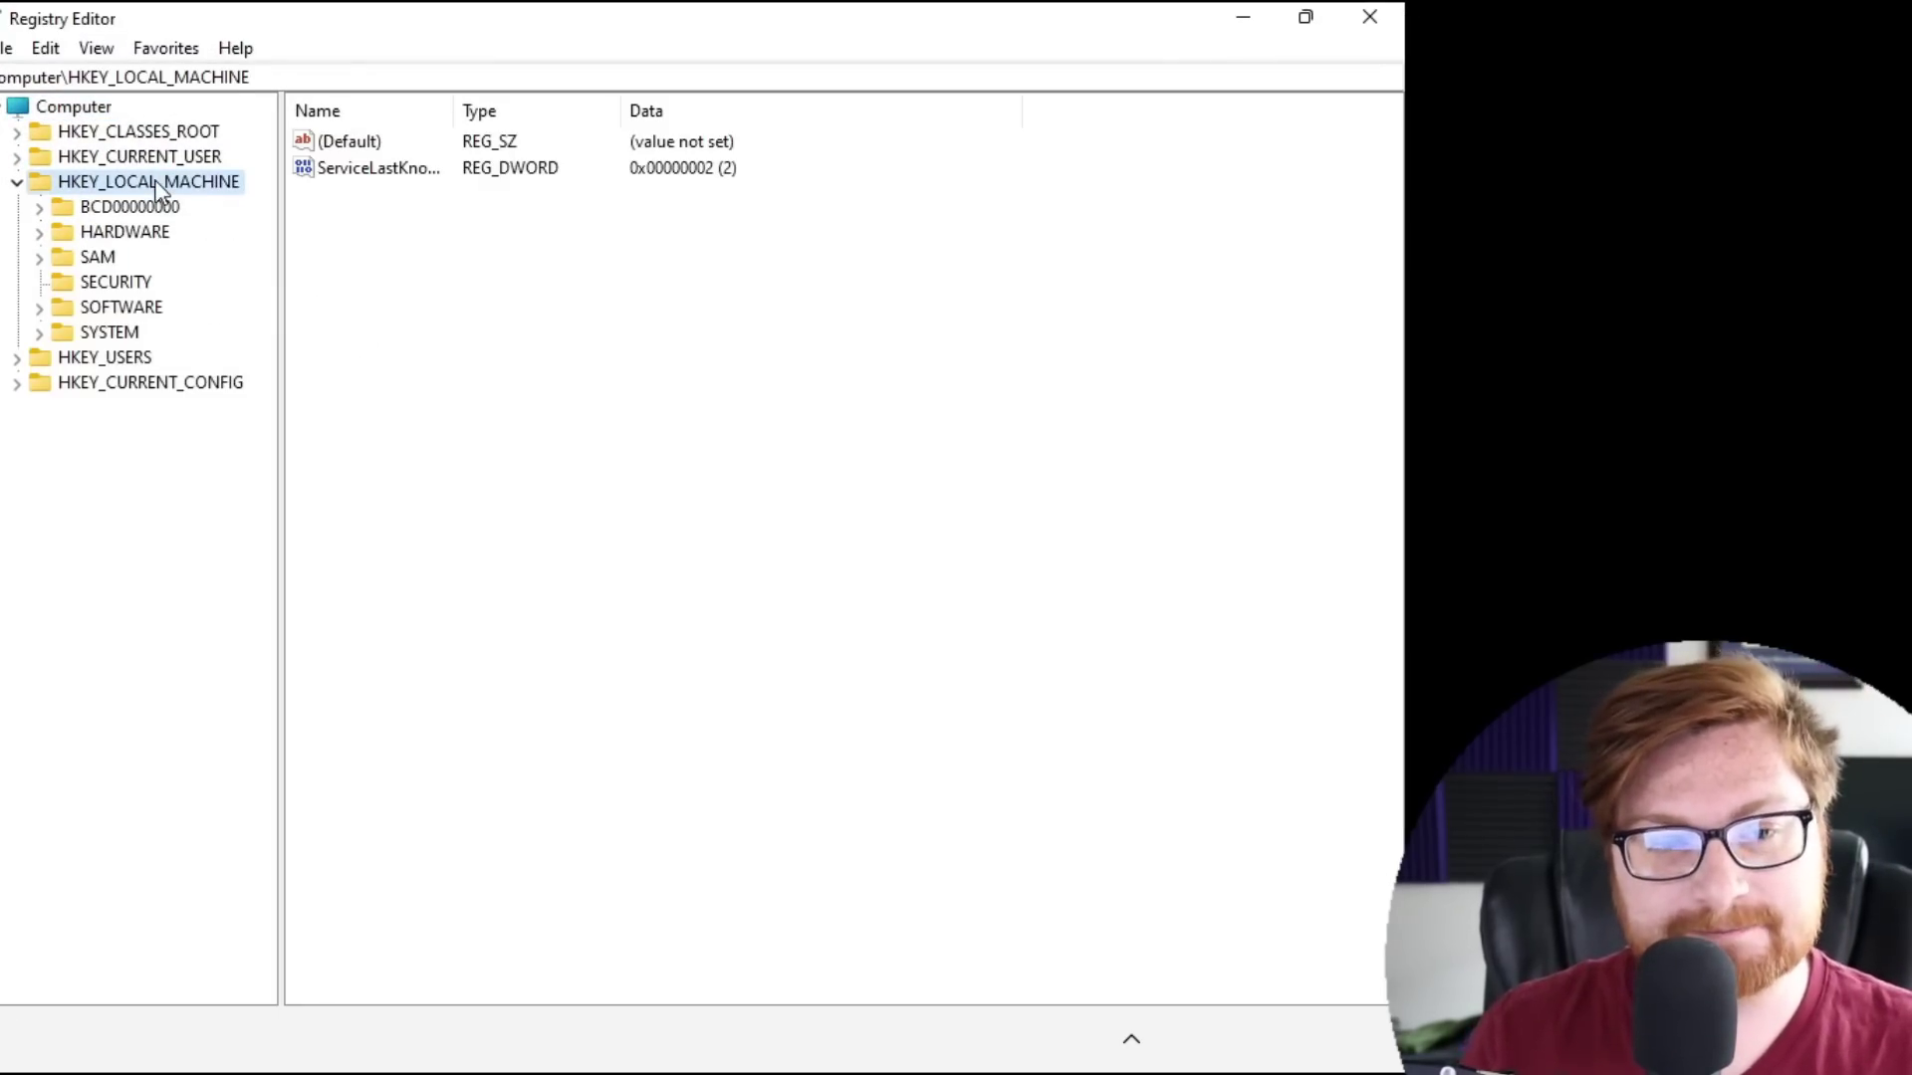
{"action": "key", "text": "Down"}
{"action": "key", "text": "Down"}
{"action": "key", "text": "Down"}
{"action": "key", "text": "Down"}
{"action": "key", "text": "Down"}
{"action": "key", "text": "Down"}
{"action": "key", "text": "Right"}
{"action": "key", "text": "Right"}
{"action": "key", "text": "Down"}
{"action": "key", "text": "Down"}
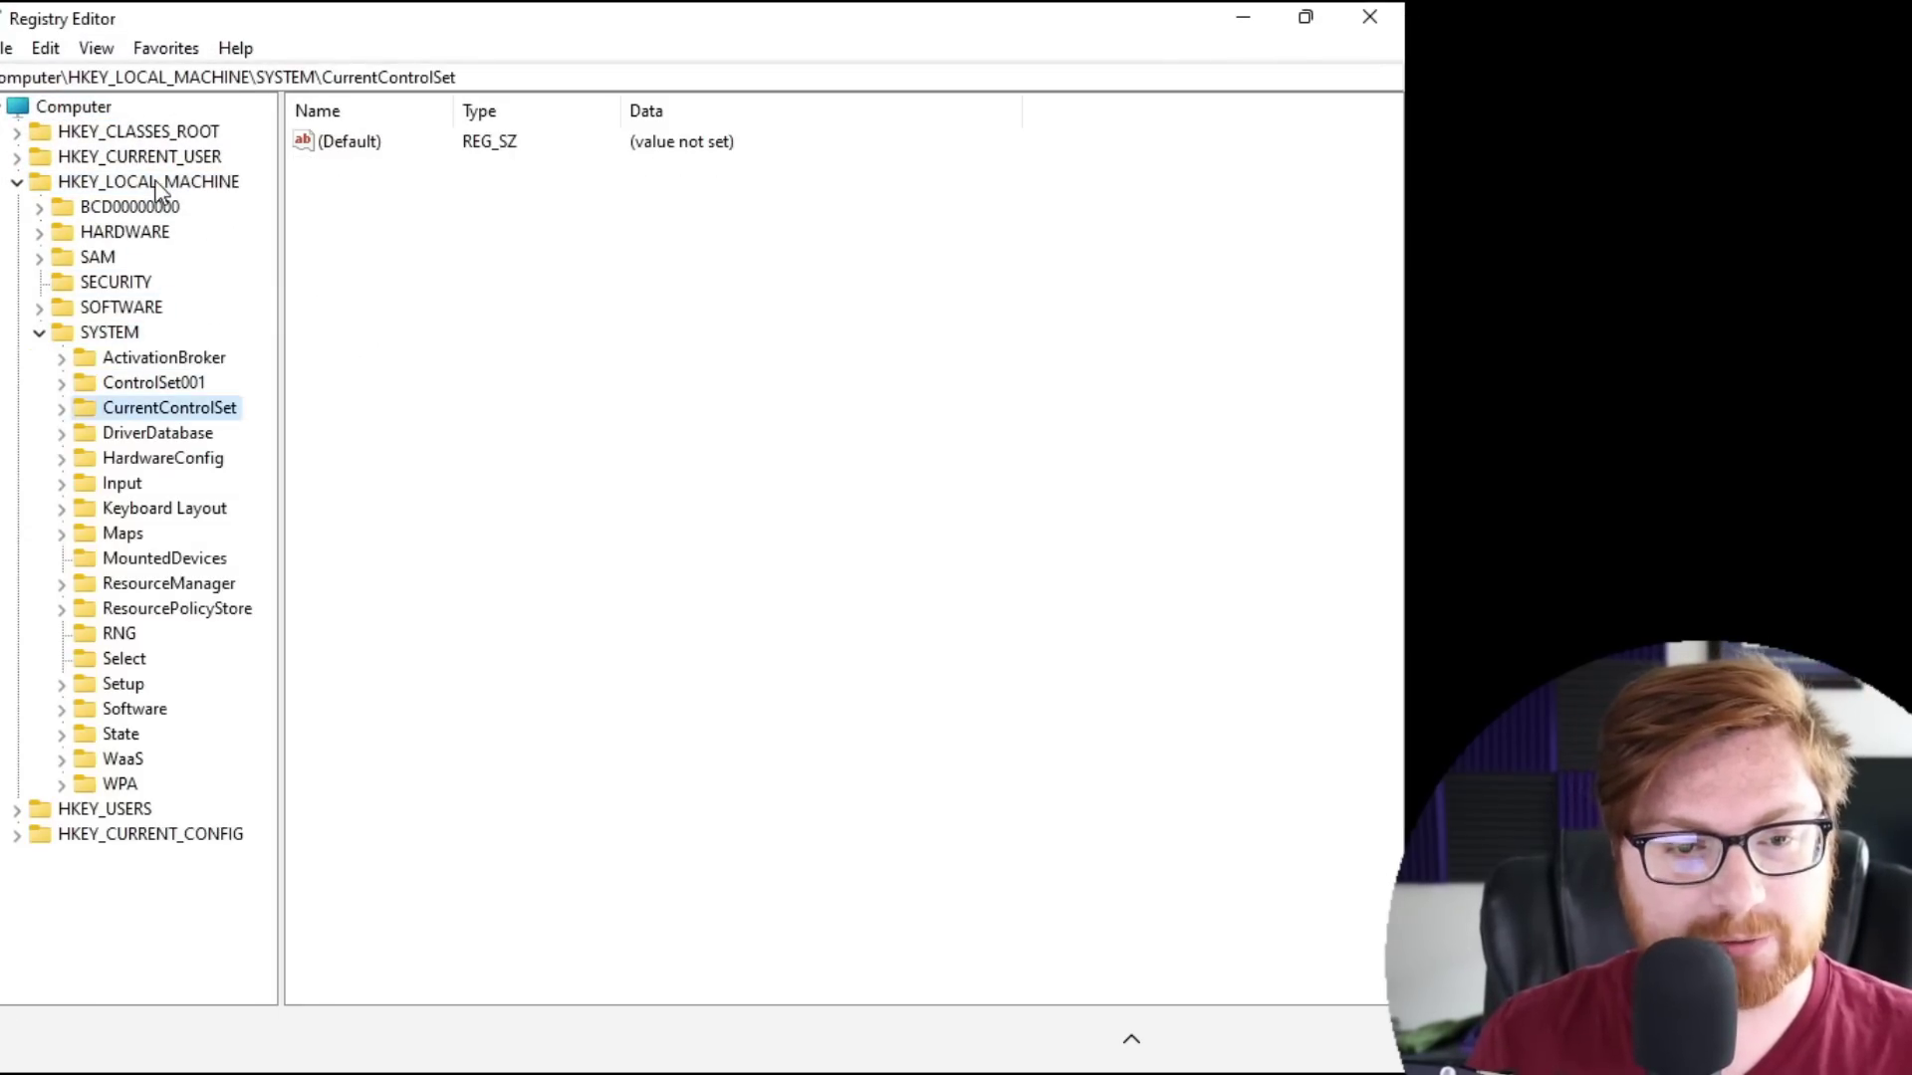
{"action": "key", "text": "Right"}
{"action": "key", "text": "Right"}
{"action": "key", "text": "Down"}
{"action": "key", "text": "Down"}
{"action": "key", "text": "Down"}
{"action": "key", "text": "Down"}
{"action": "key", "text": "Right"}
{"action": "left_click_drag", "start_coordinate": [282, 318], "coordinate": [419, 318]}
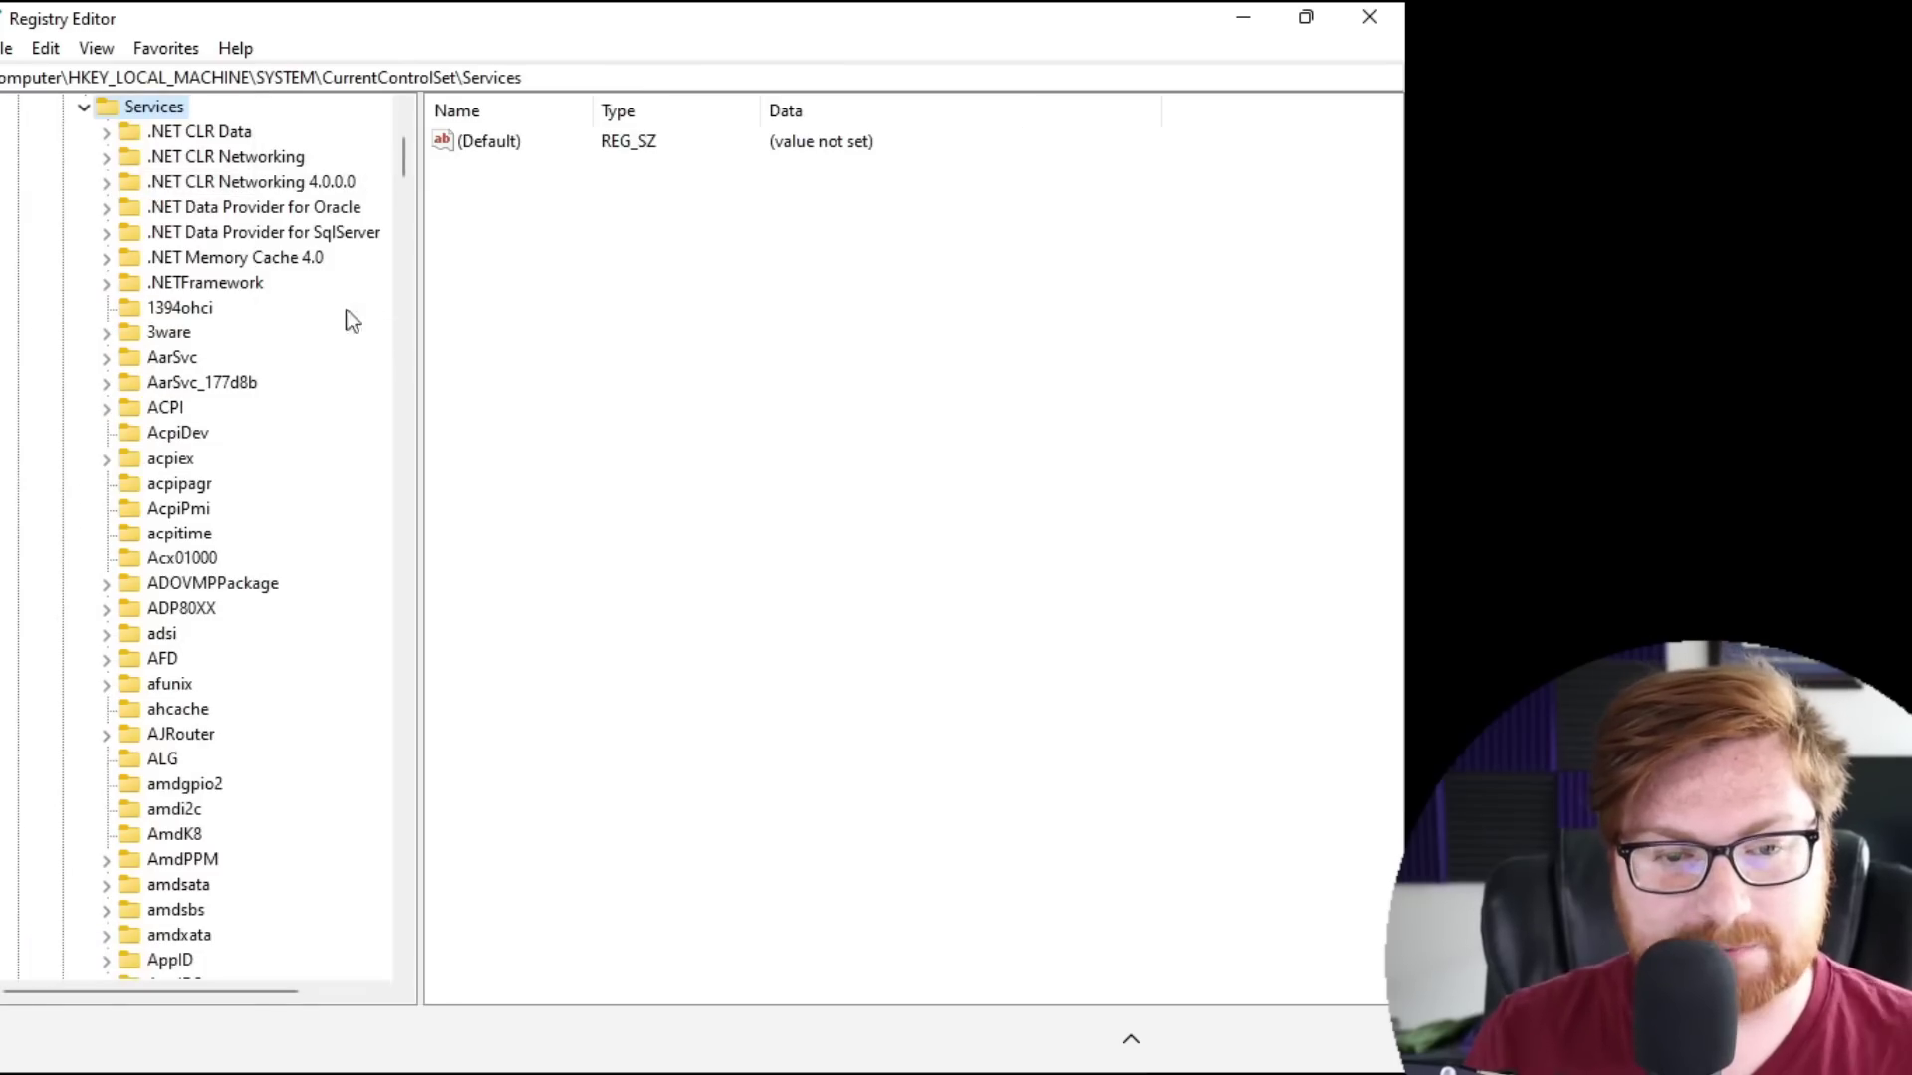
{"action": "scroll", "coordinate": [296, 306], "scroll_direction": "down", "scroll_amount": 10}
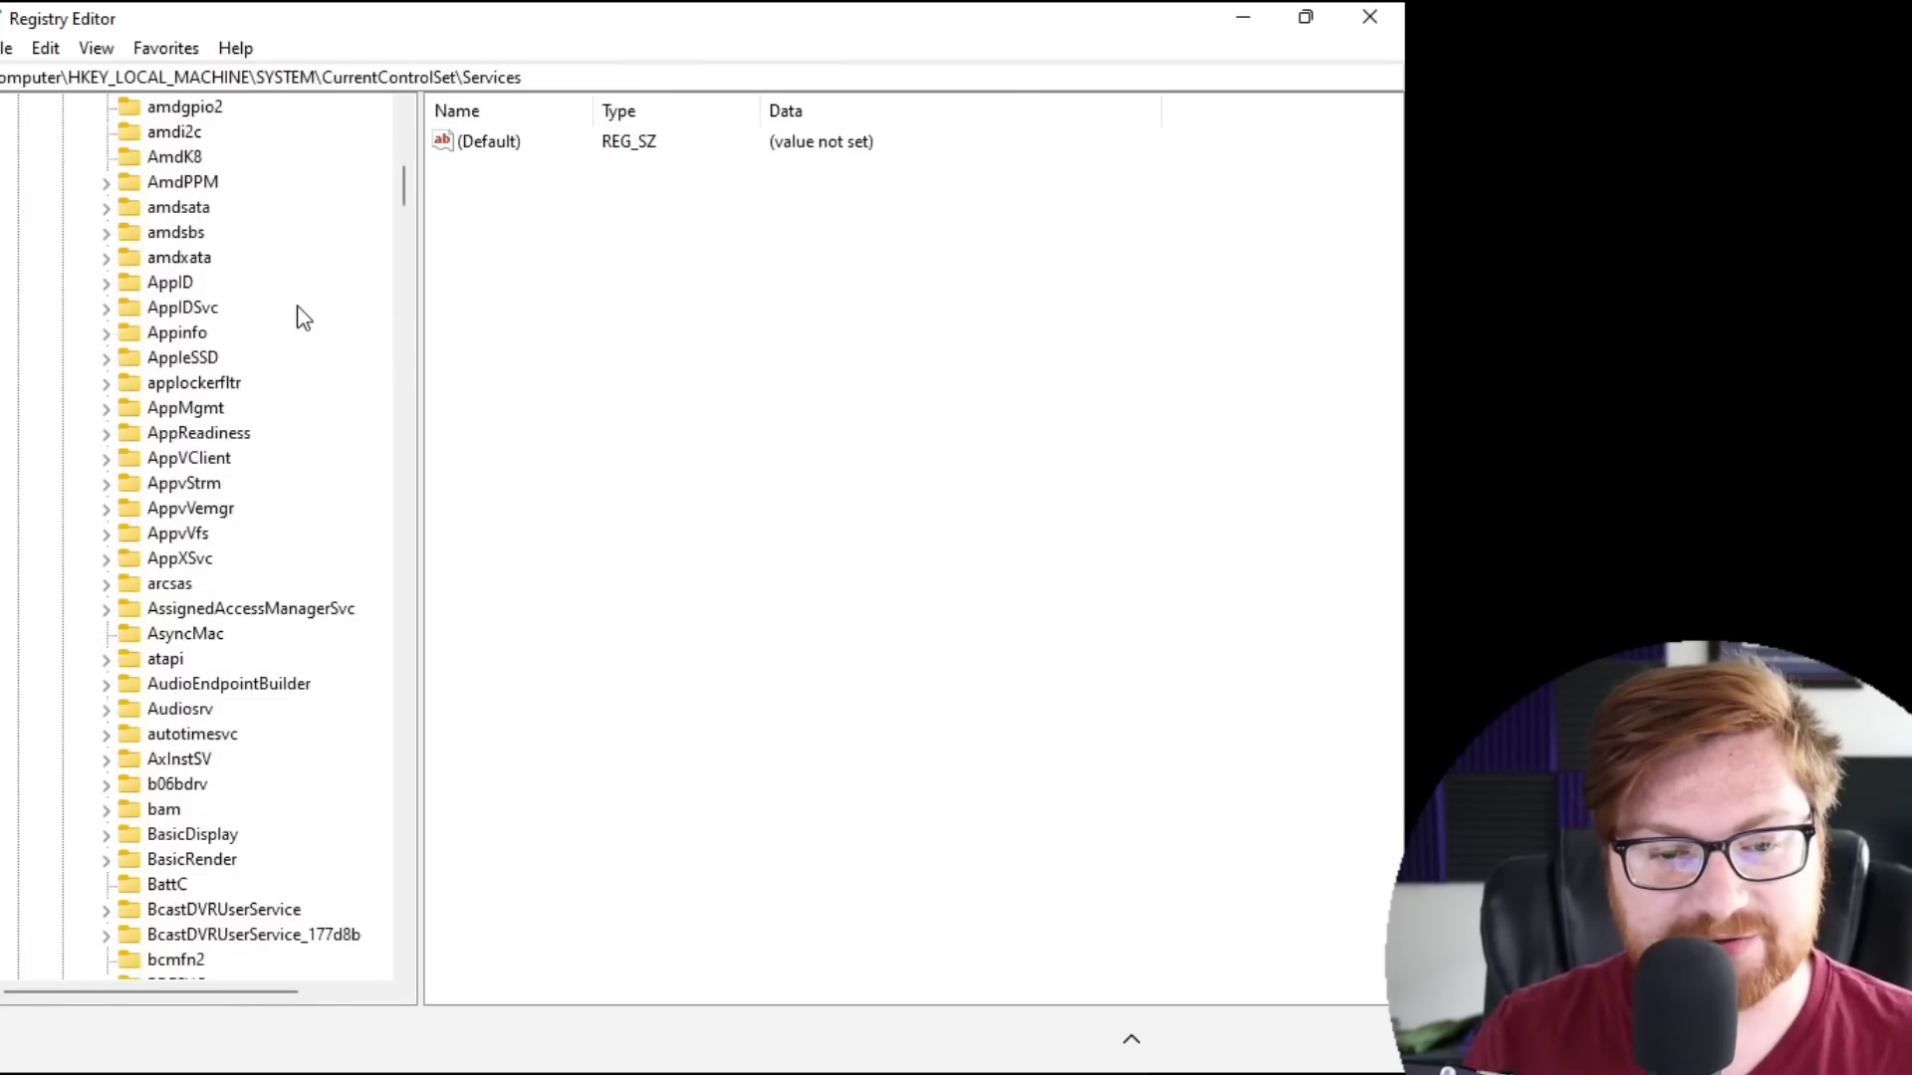
{"action": "scroll", "coordinate": [299, 314], "scroll_direction": "down", "scroll_amount": 6}
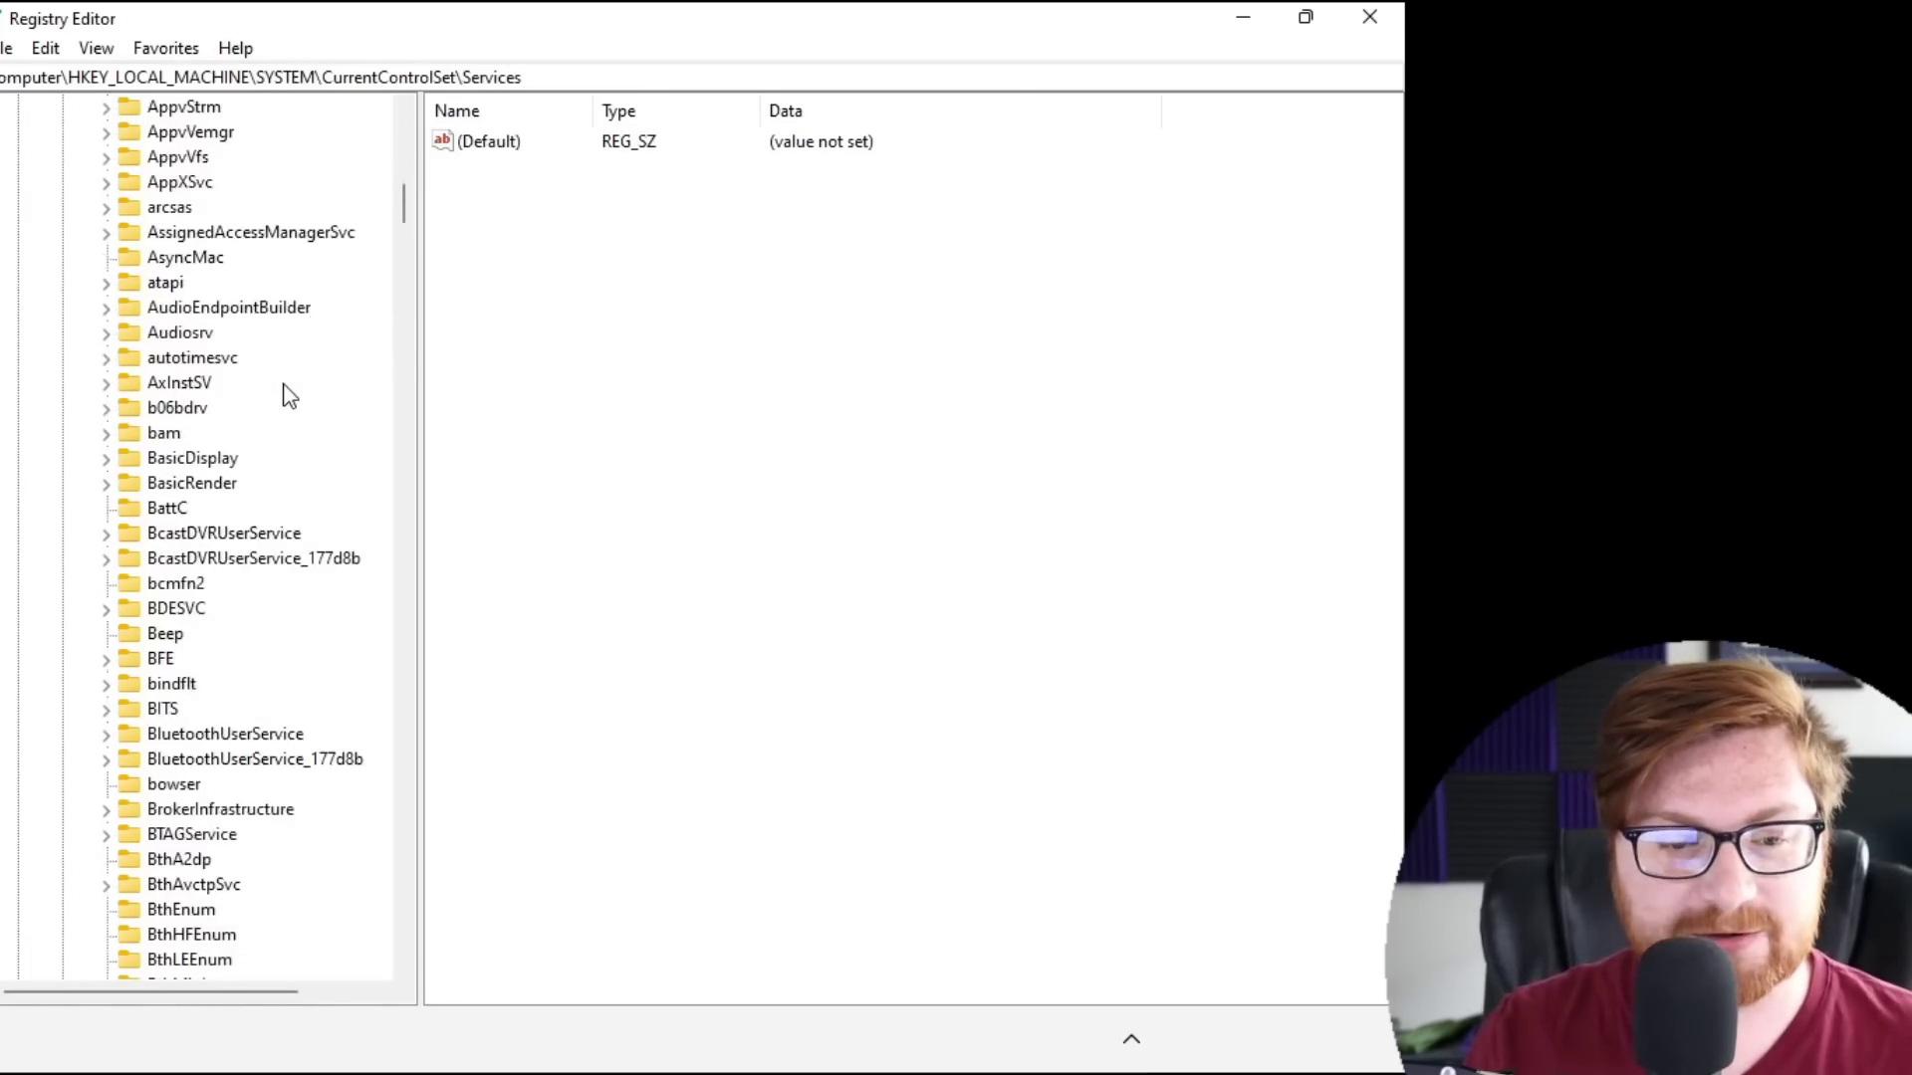
{"action": "scroll", "coordinate": [286, 387], "scroll_direction": "down", "scroll_amount": 4}
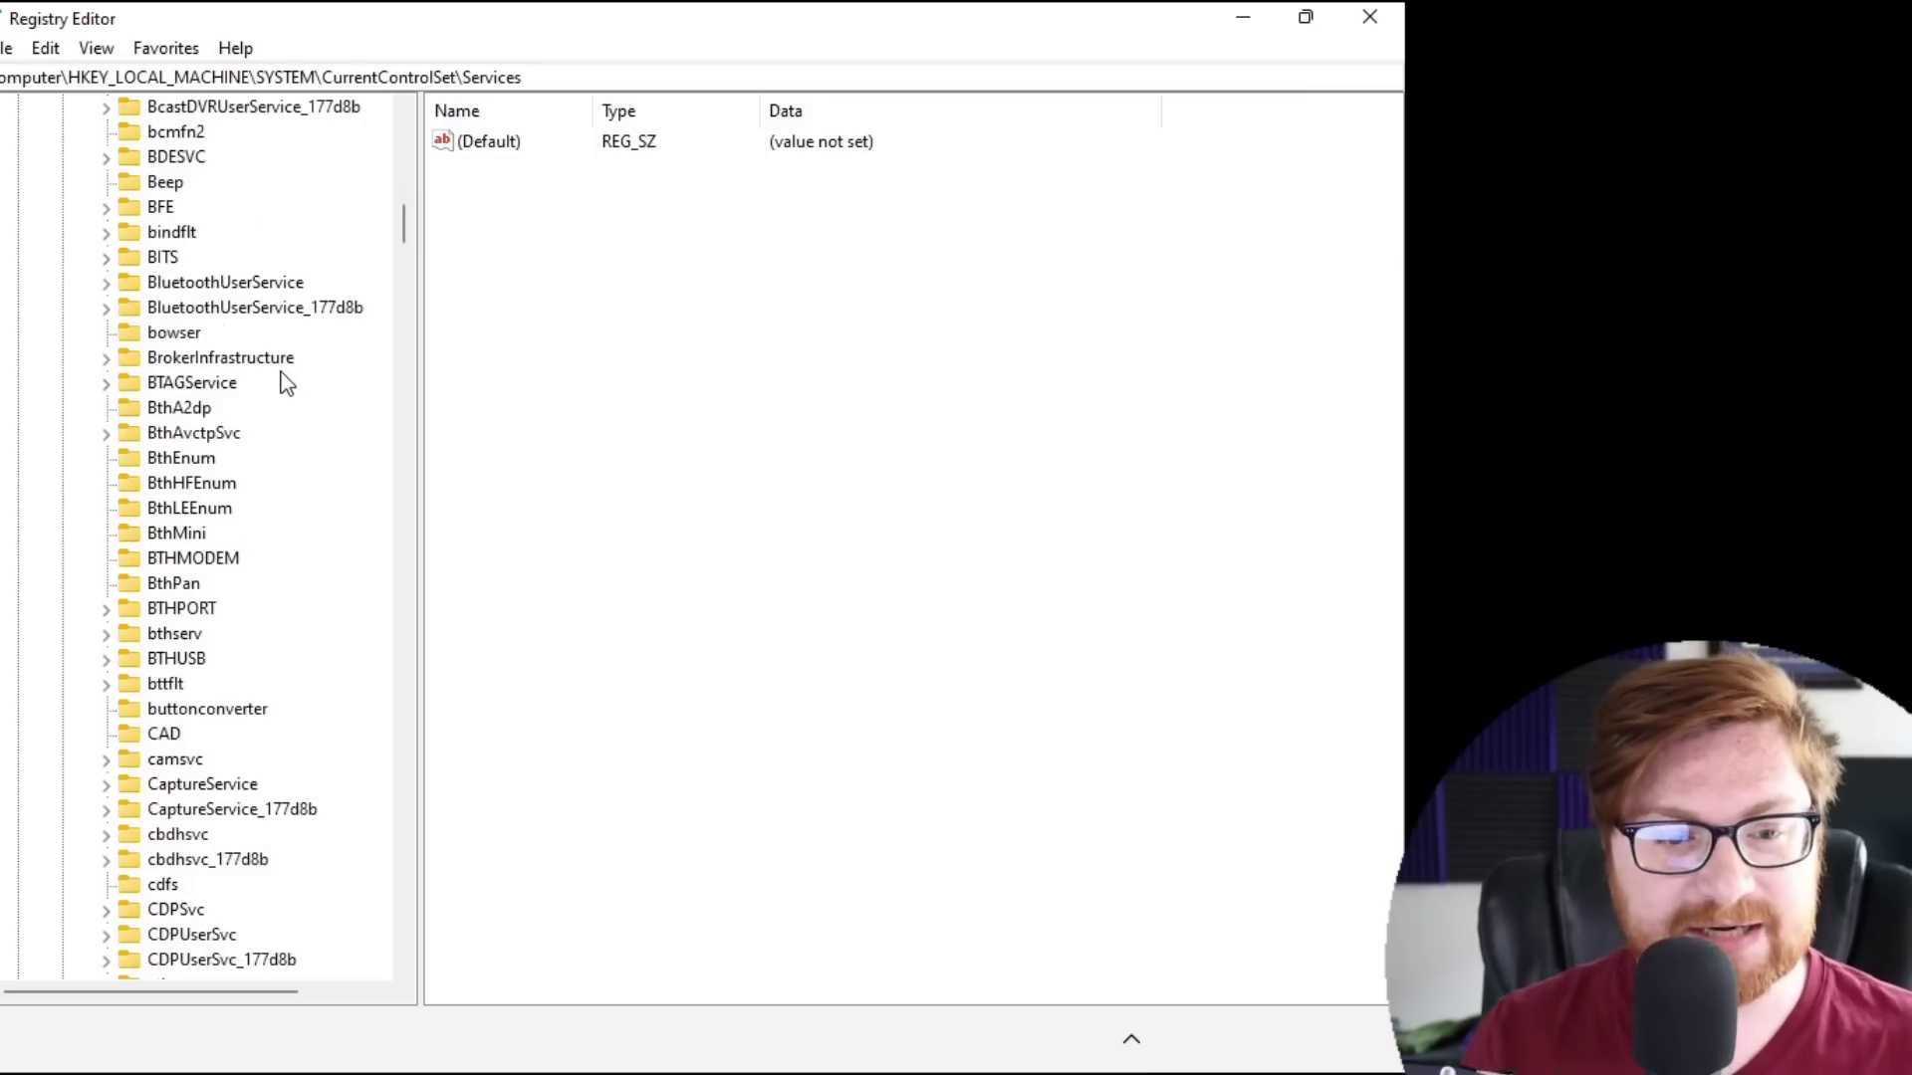
{"action": "scroll", "coordinate": [286, 384], "scroll_direction": "down", "scroll_amount": 2}
Set the Sense service's Start value to 4, then jump to the WdBoot key
{"action": "left_click", "coordinate": [224, 436]}
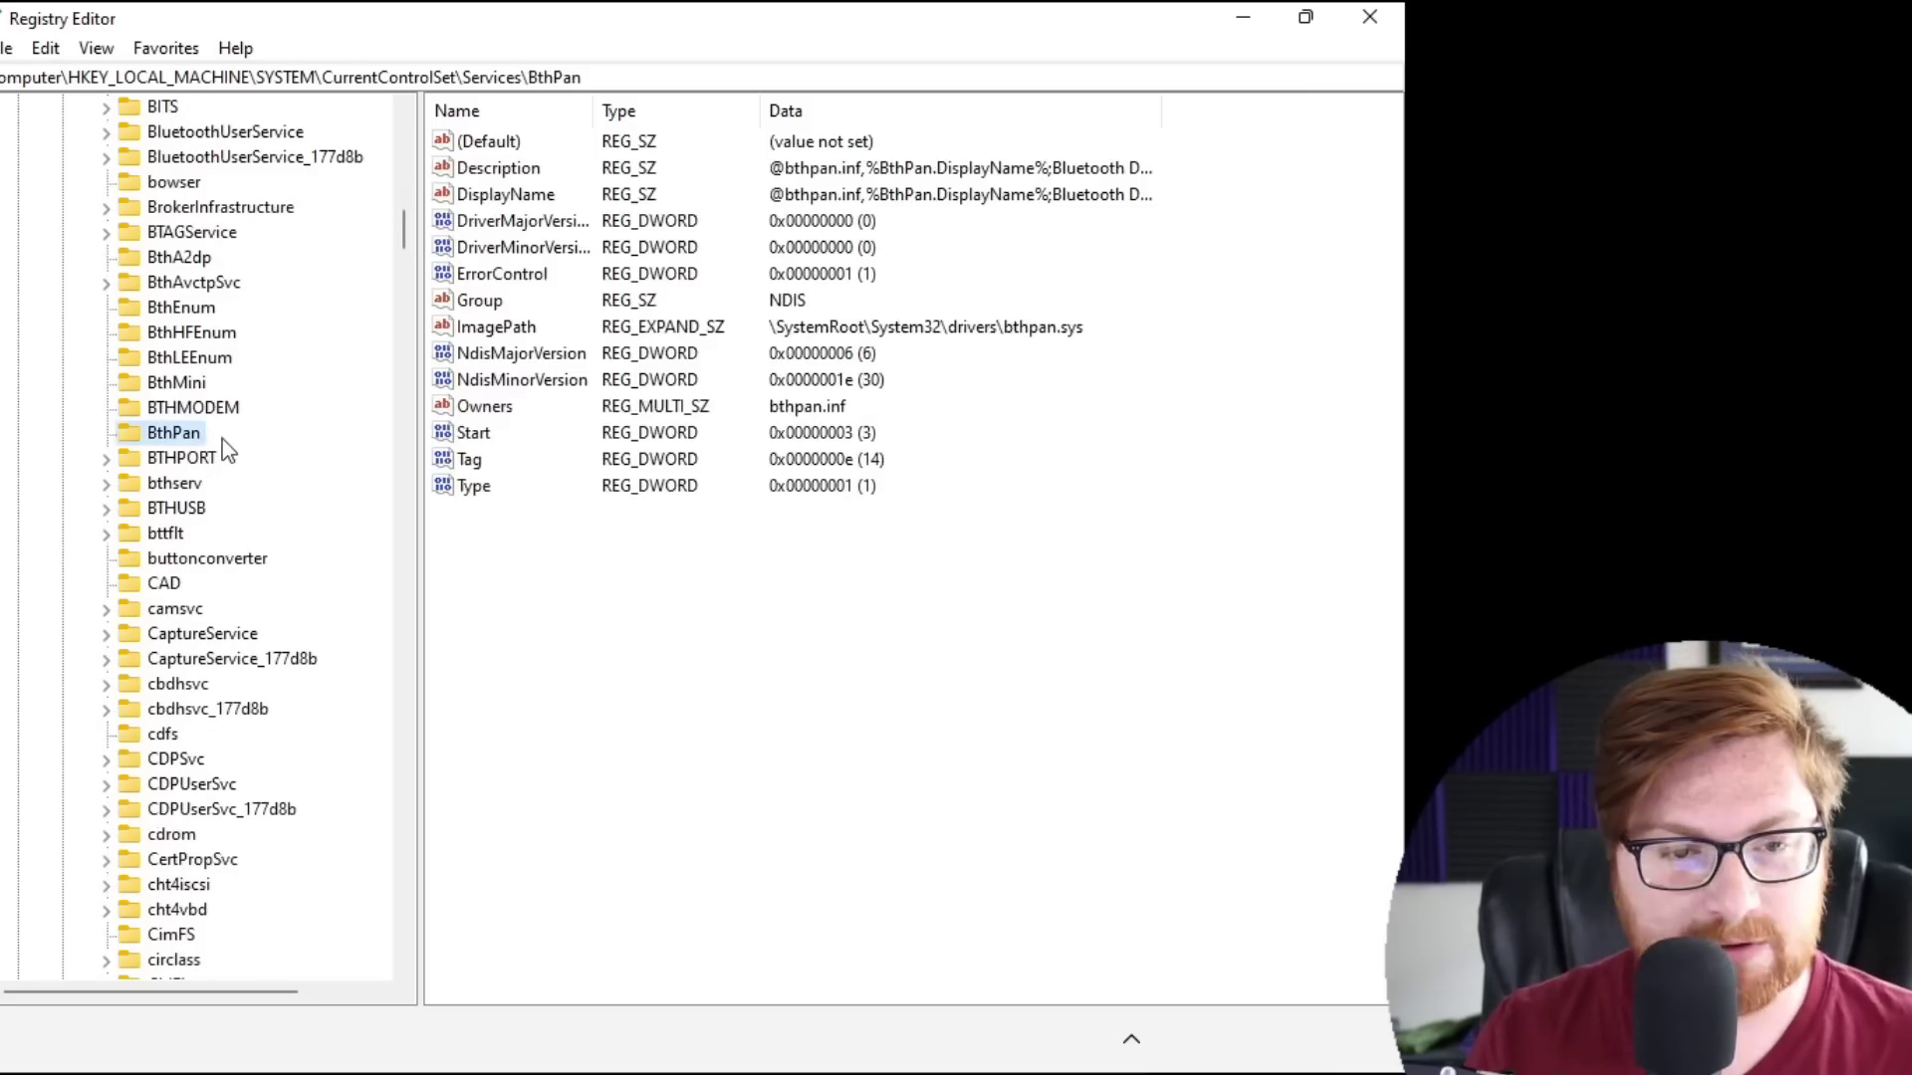
{"action": "type", "text": "sen"}
{"action": "key", "text": "Down"}
{"action": "key", "text": "Down"}
{"action": "key", "text": "Down"}
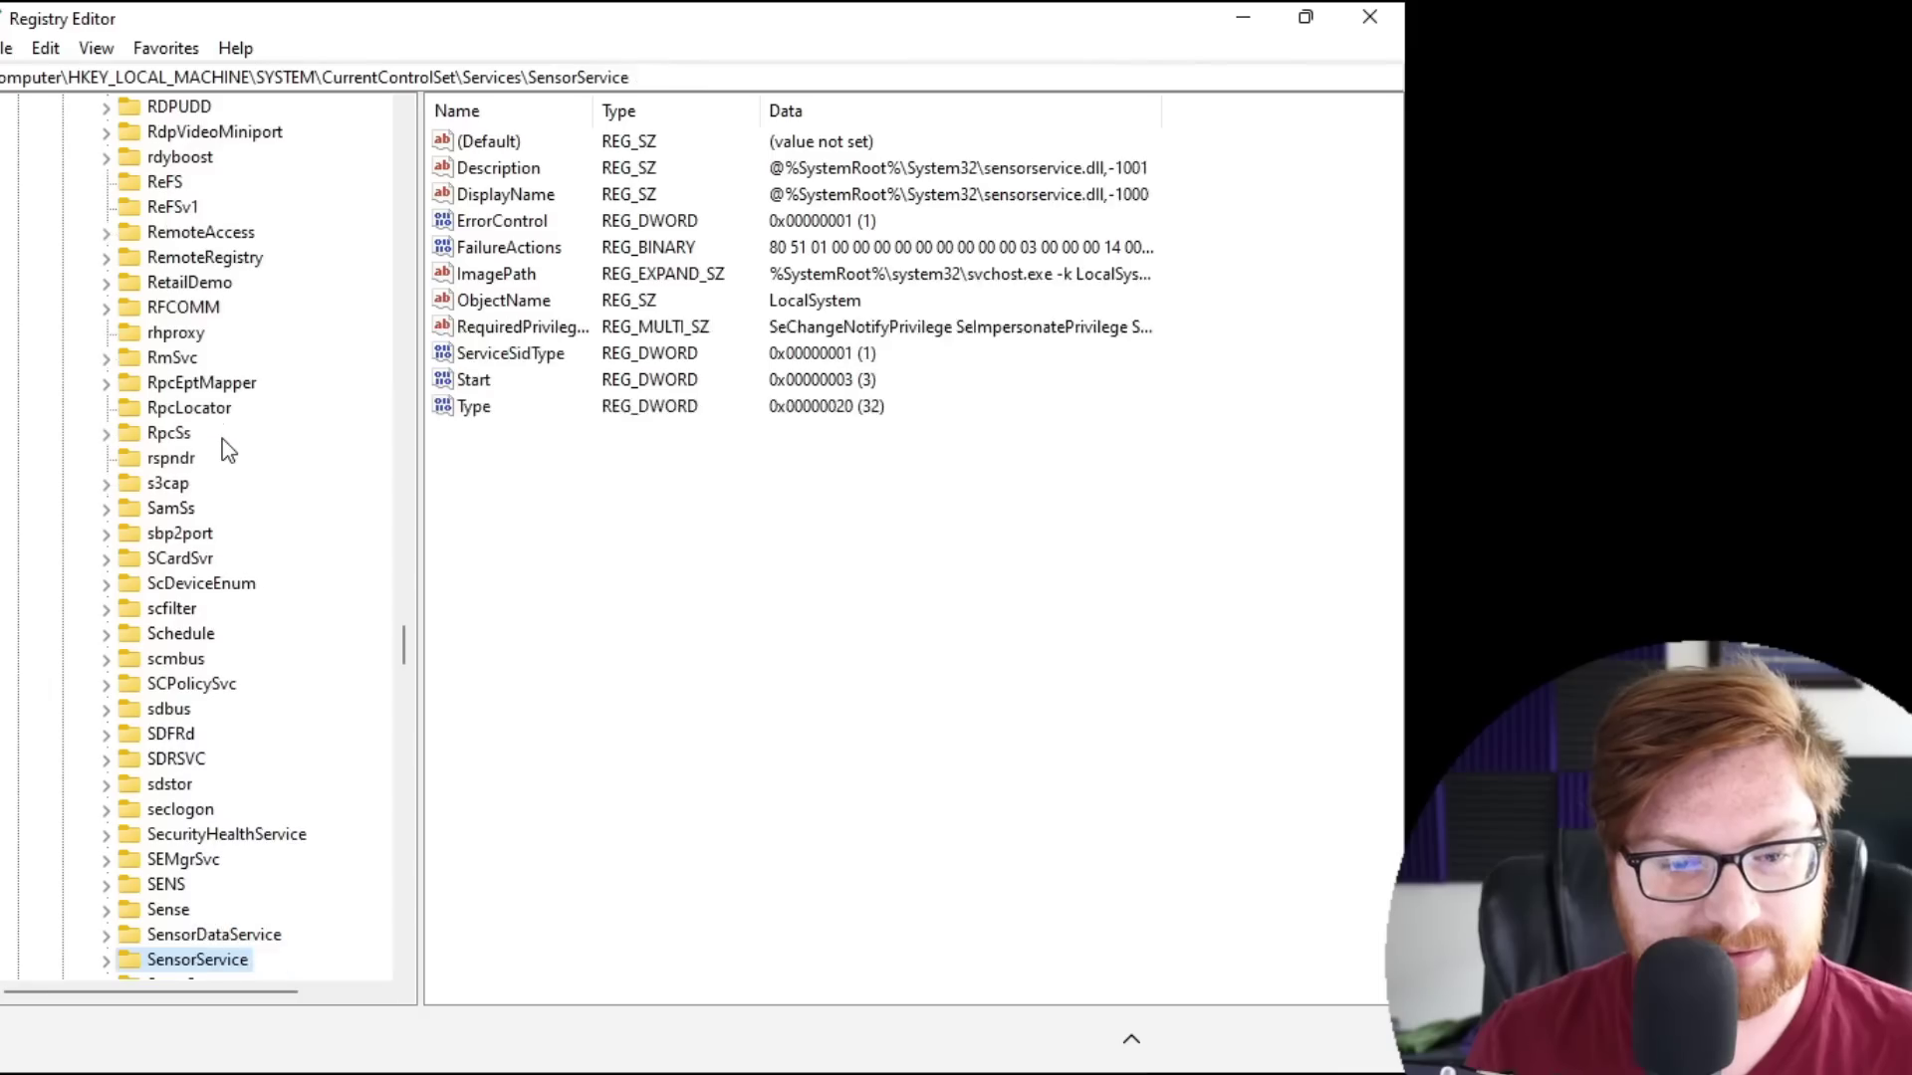
{"action": "key", "text": "Up"}
{"action": "key", "text": "Up"}
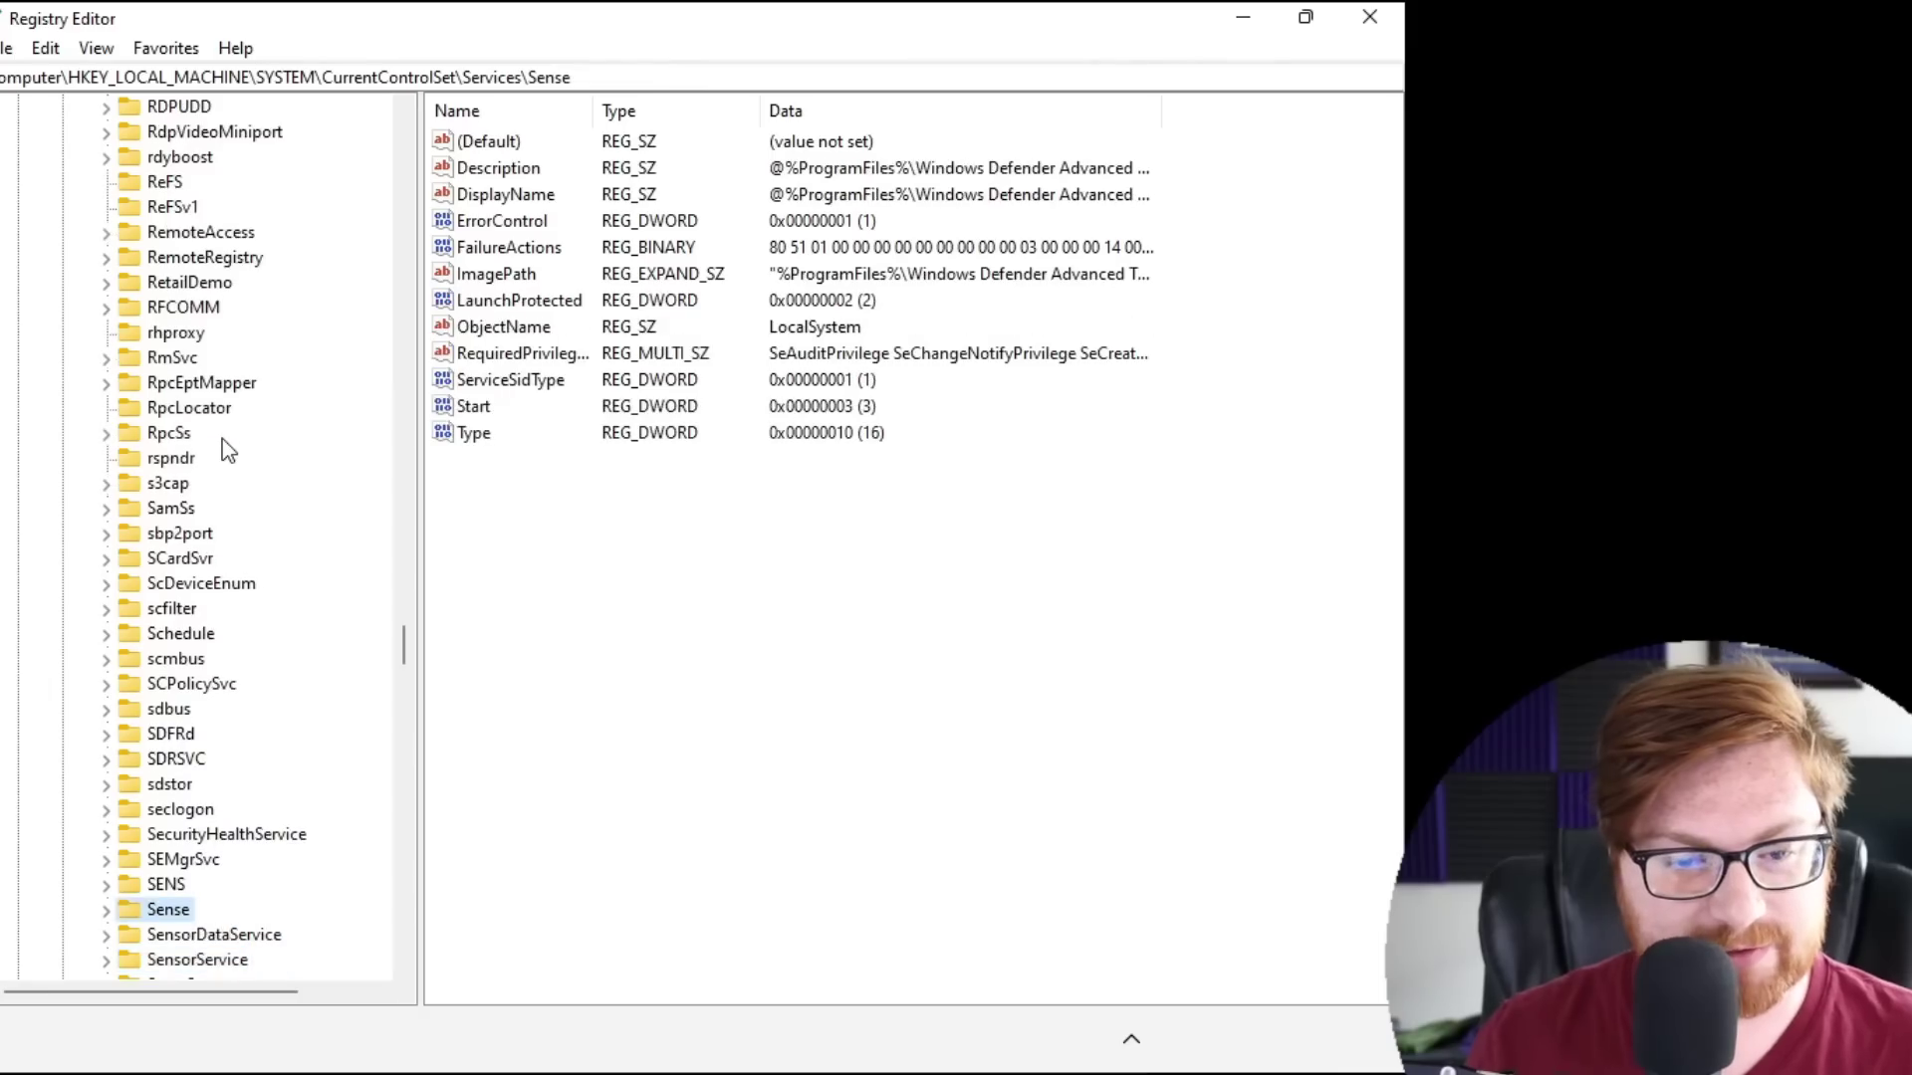
{"action": "double_click", "coordinate": [470, 408]}
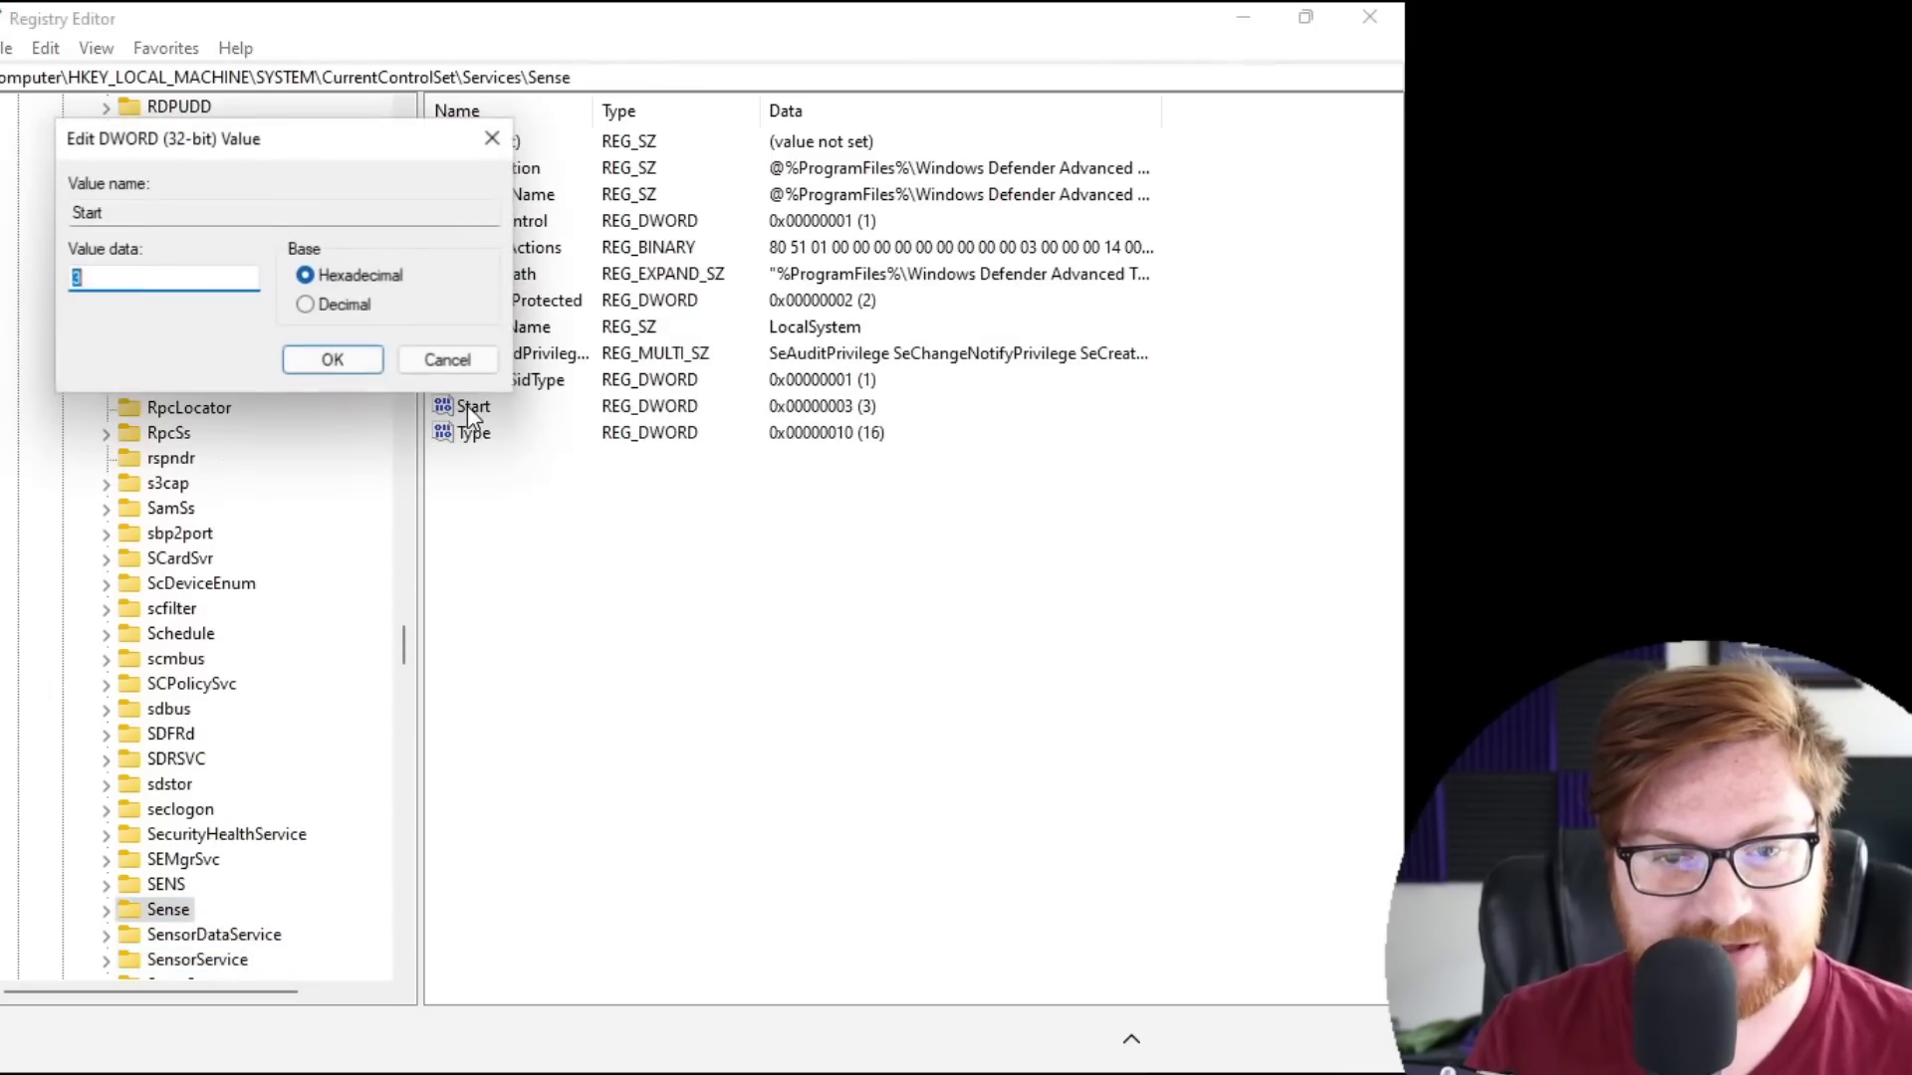
{"action": "type", "text": "4"}
{"action": "left_click", "coordinate": [355, 367]}
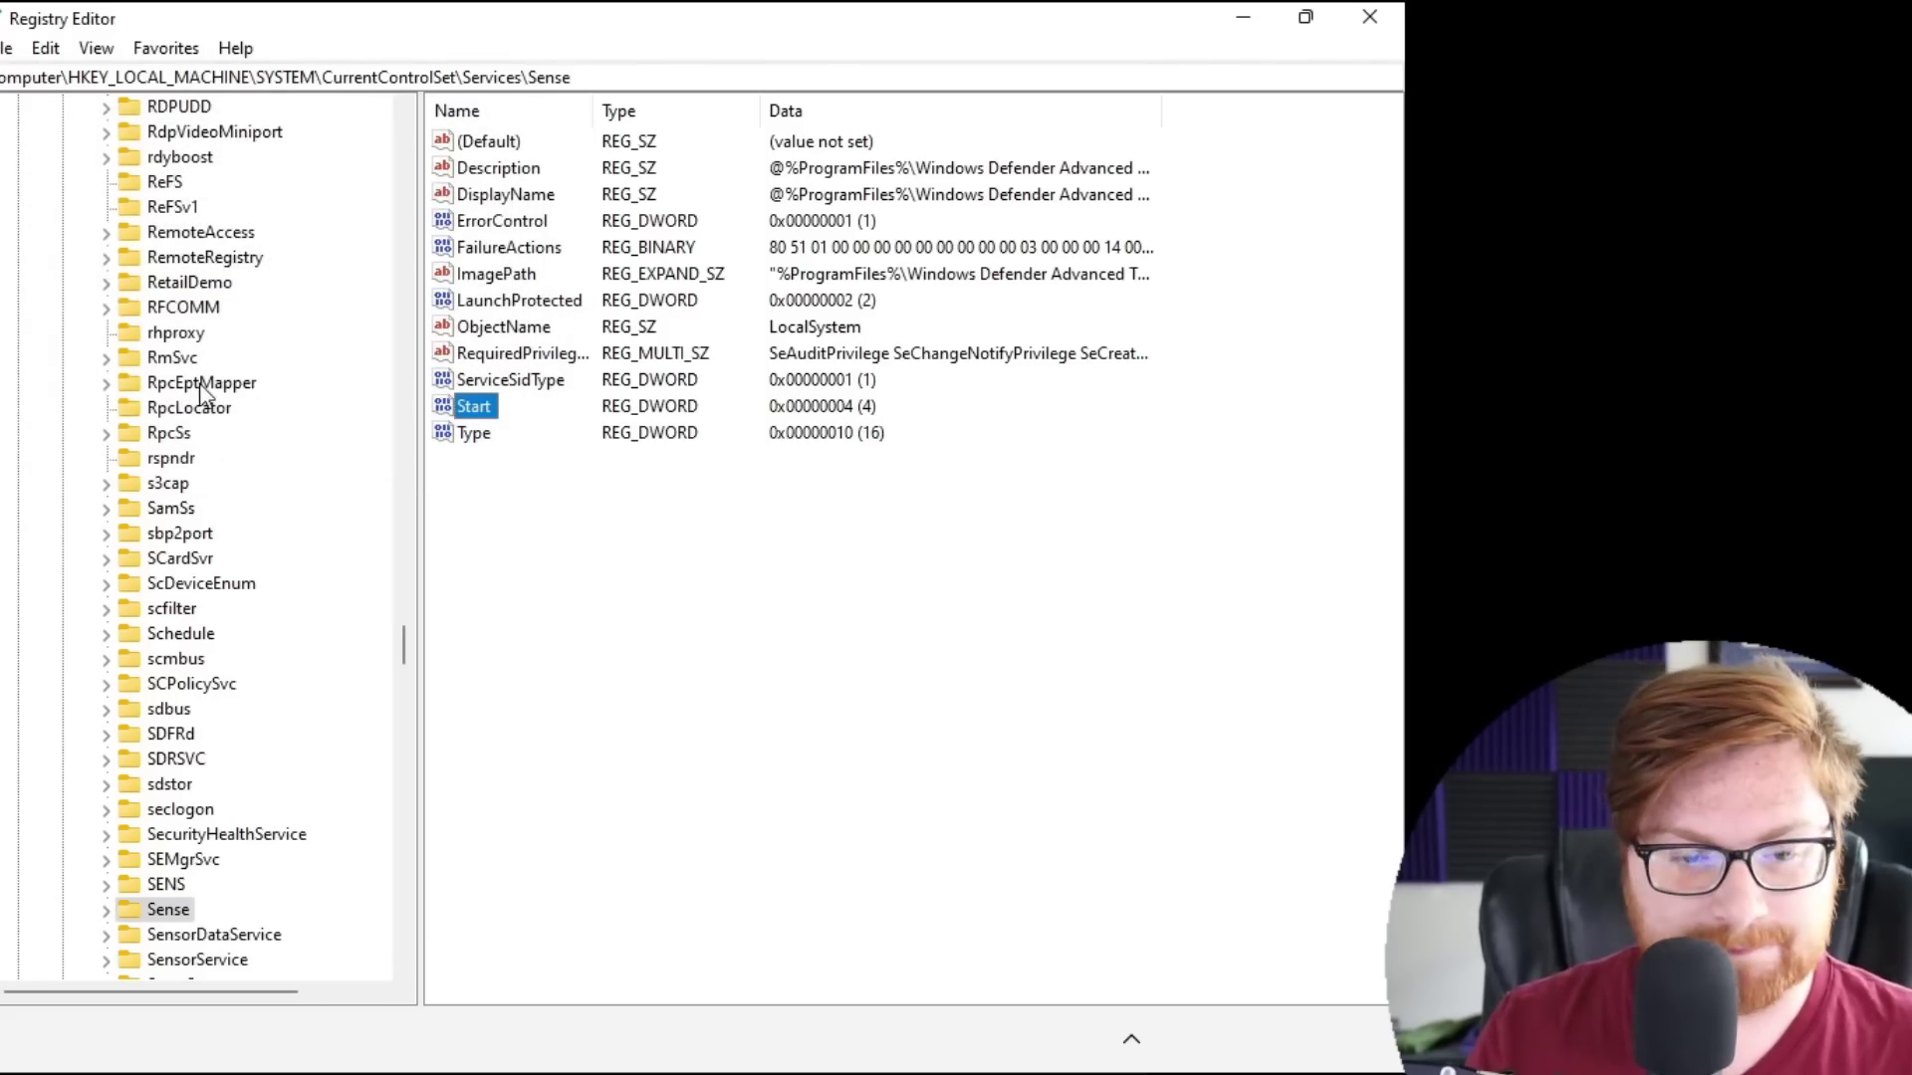
{"action": "type", "text": "wd"}
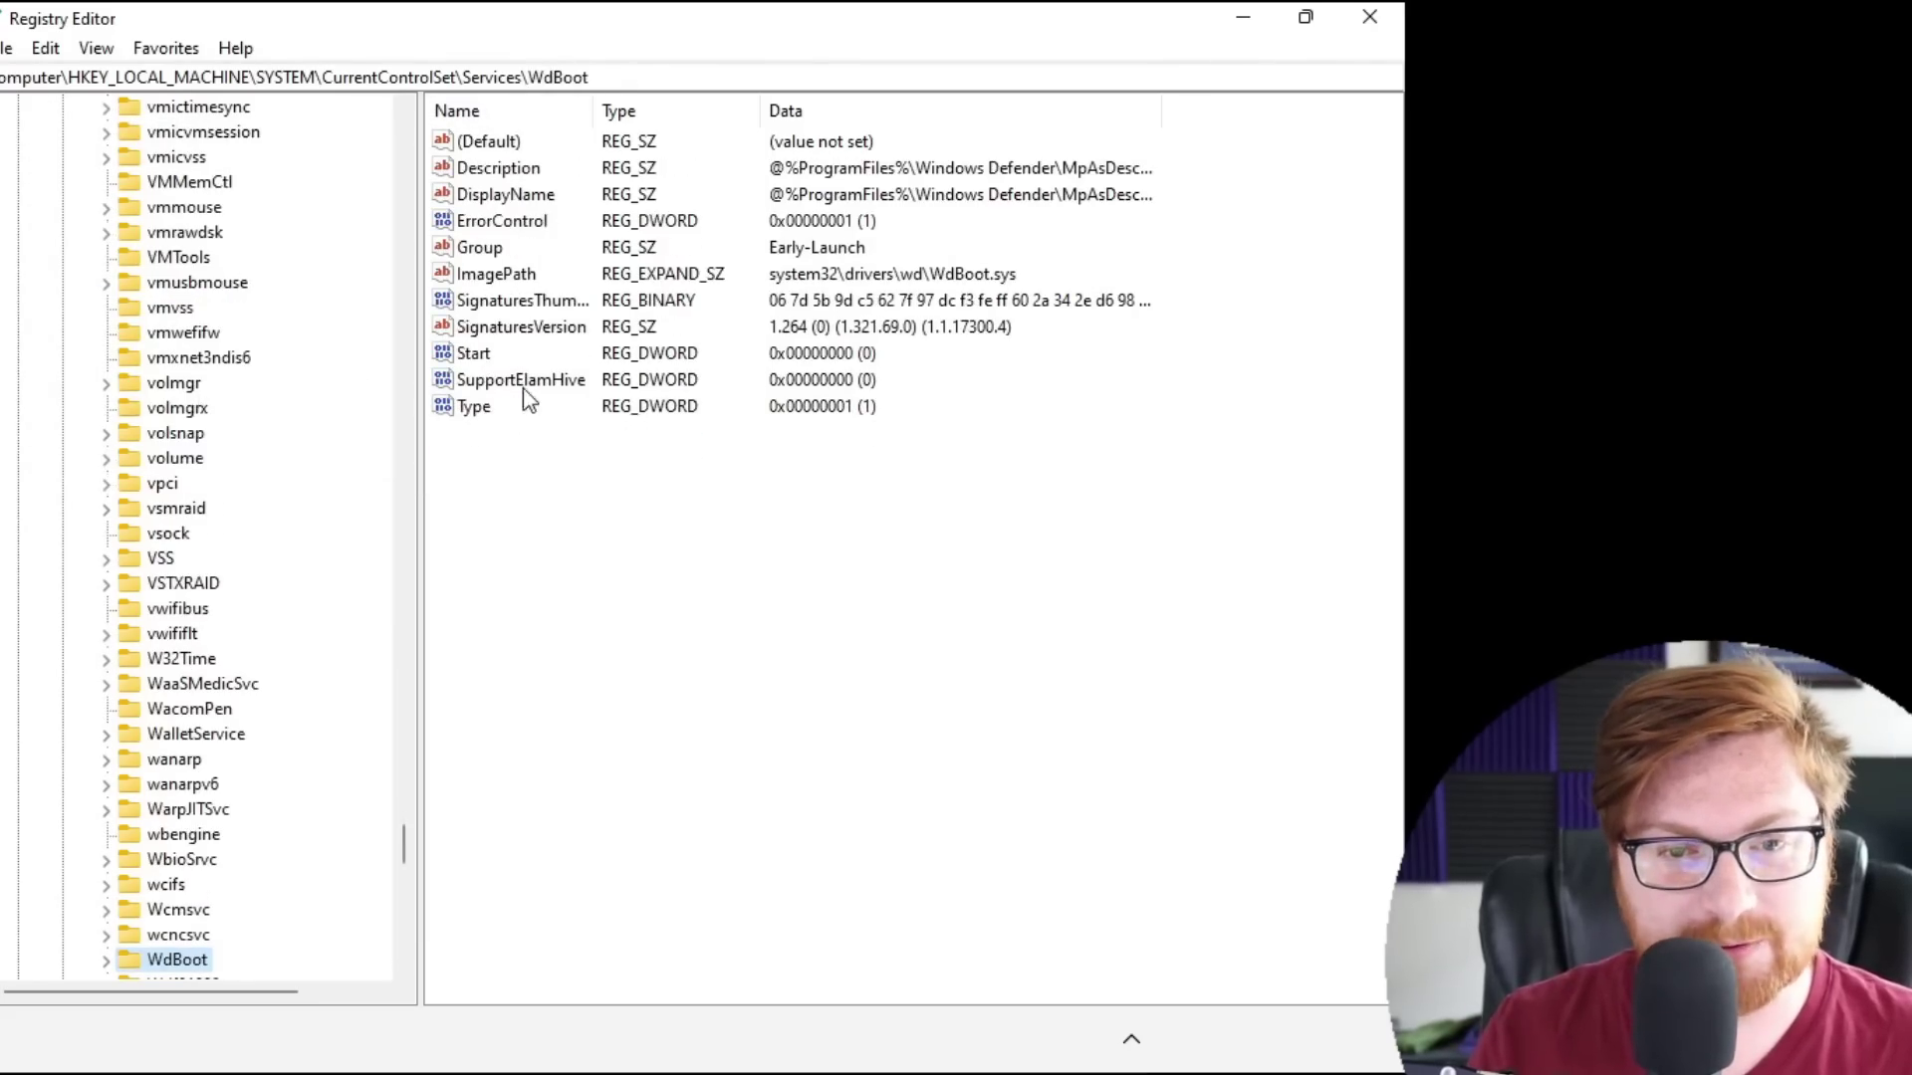
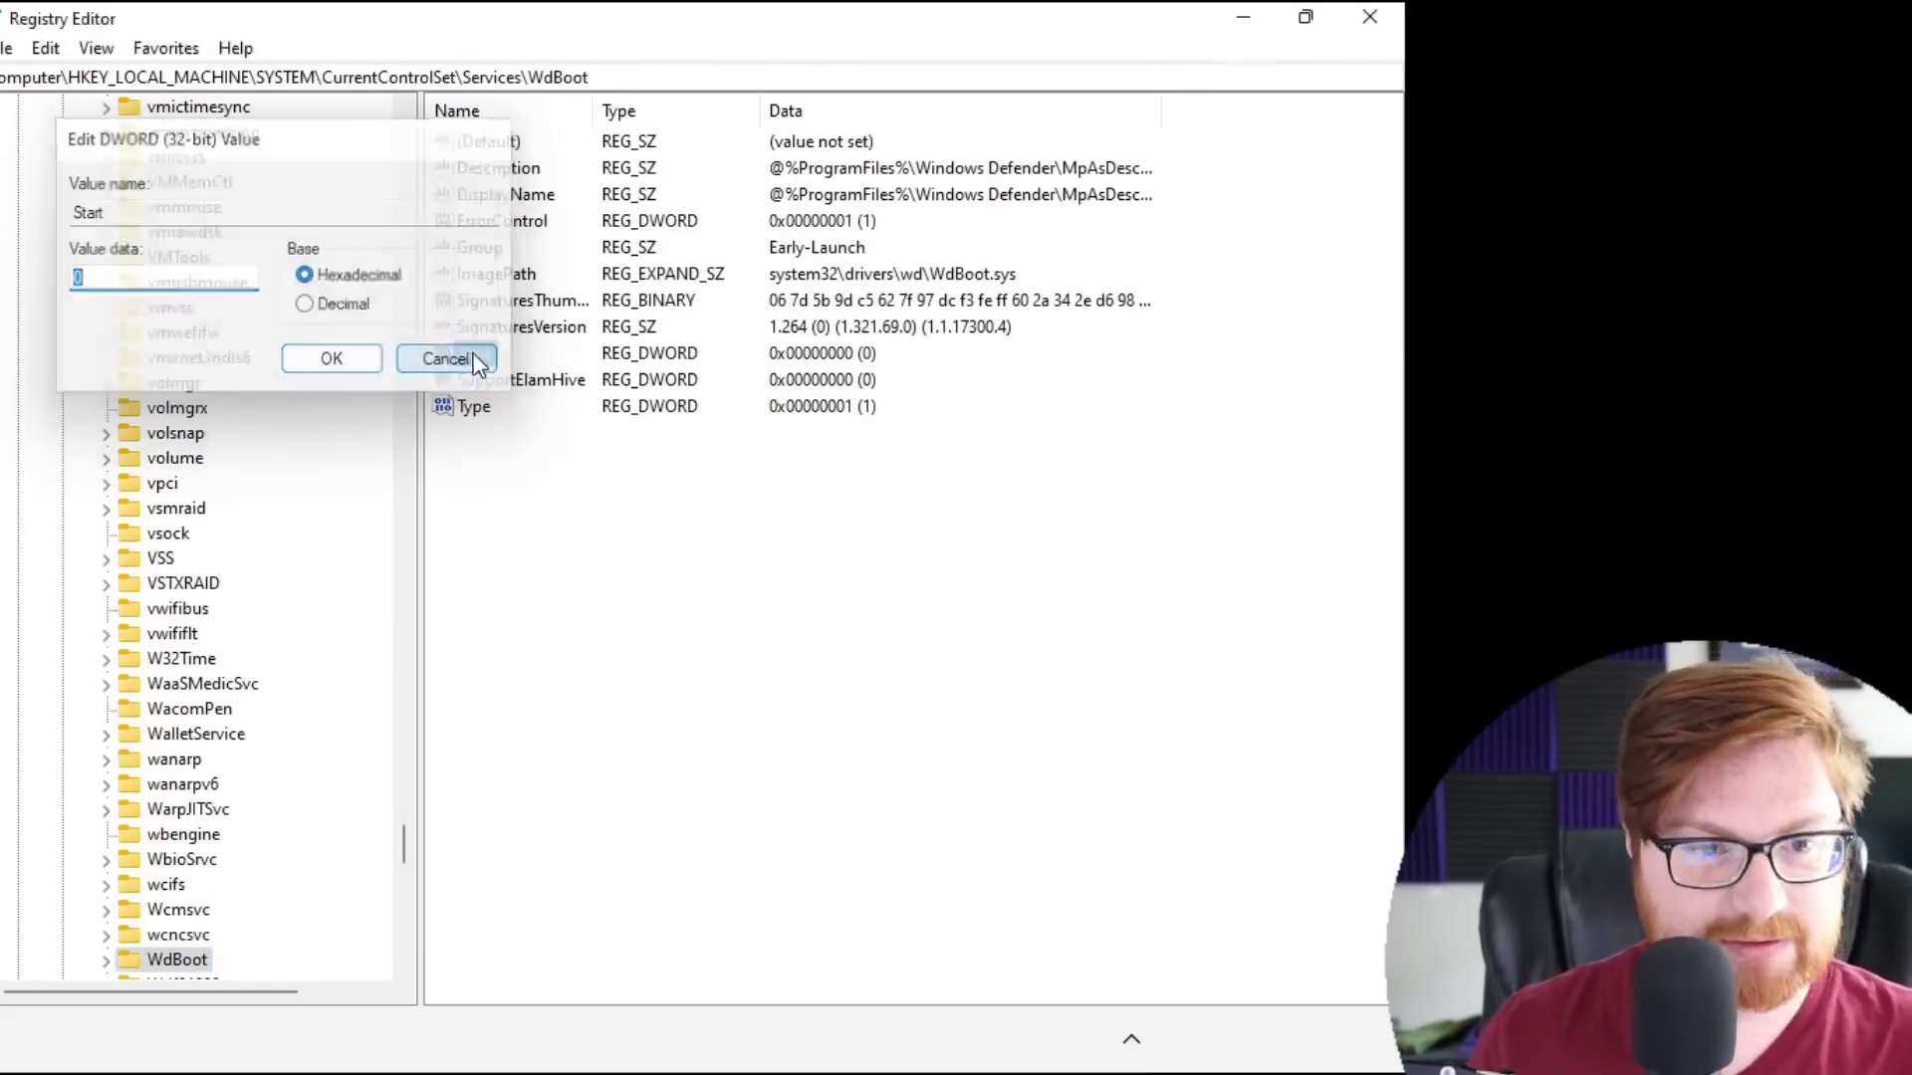
Open the WdBoot service's Start DWORD and enter 4 as its value data
{"action": "double_click", "coordinate": [476, 364]}
{"action": "type", "text": "4"}
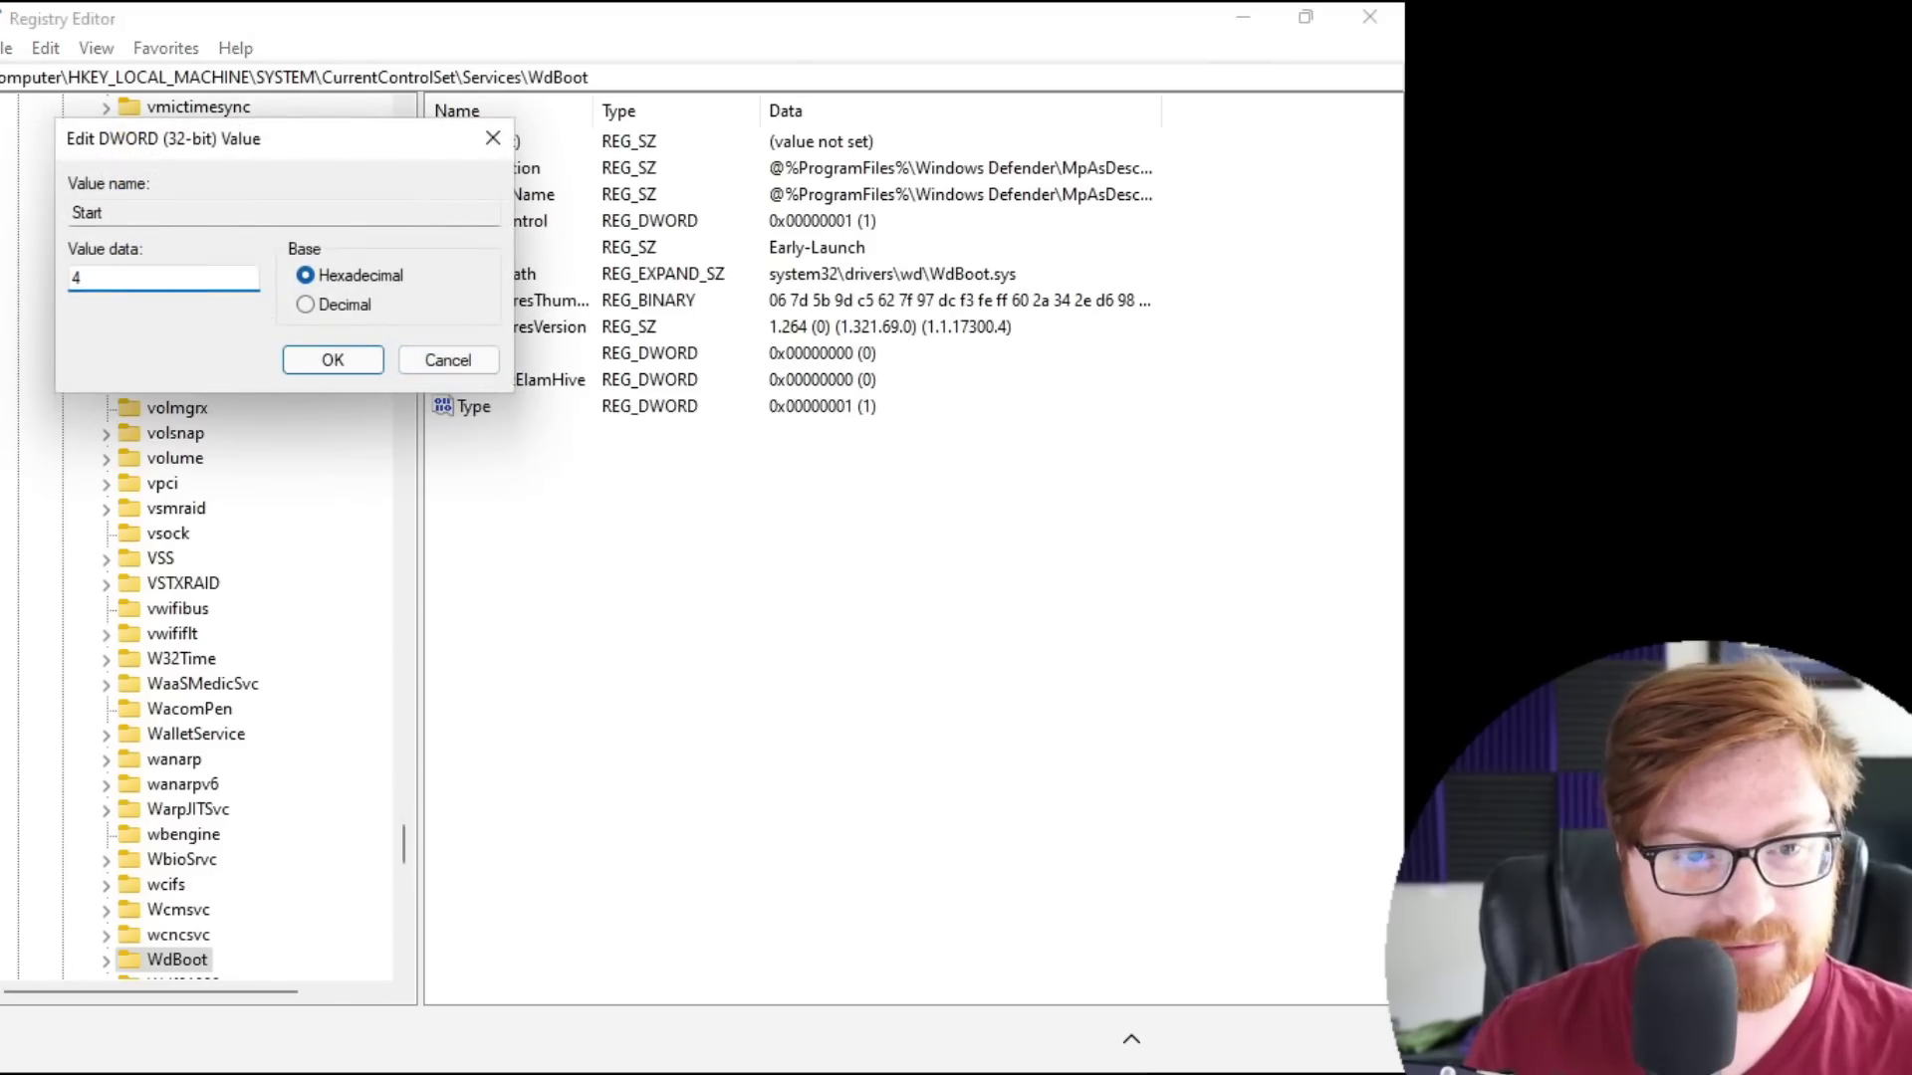
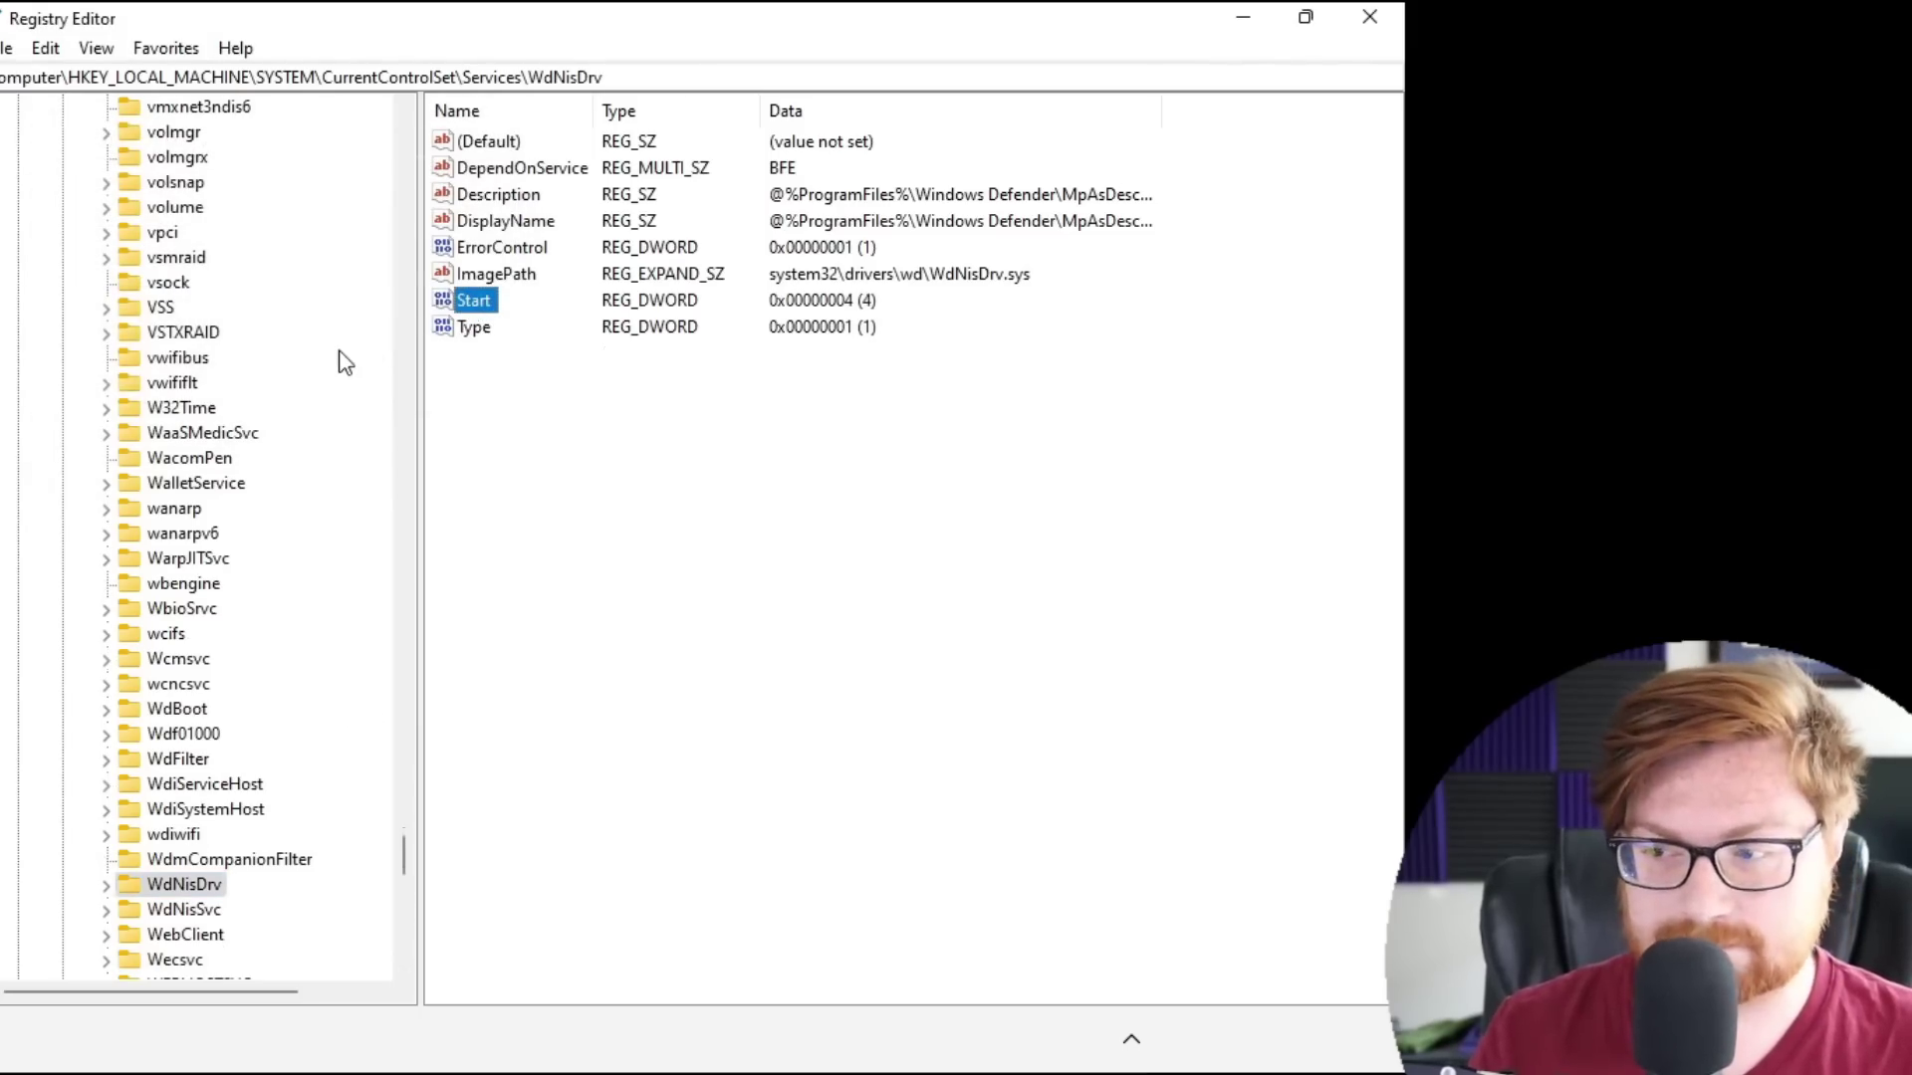
Set the WdNisSvc service's Start value to 4
{"action": "double_click", "coordinate": [202, 909]}
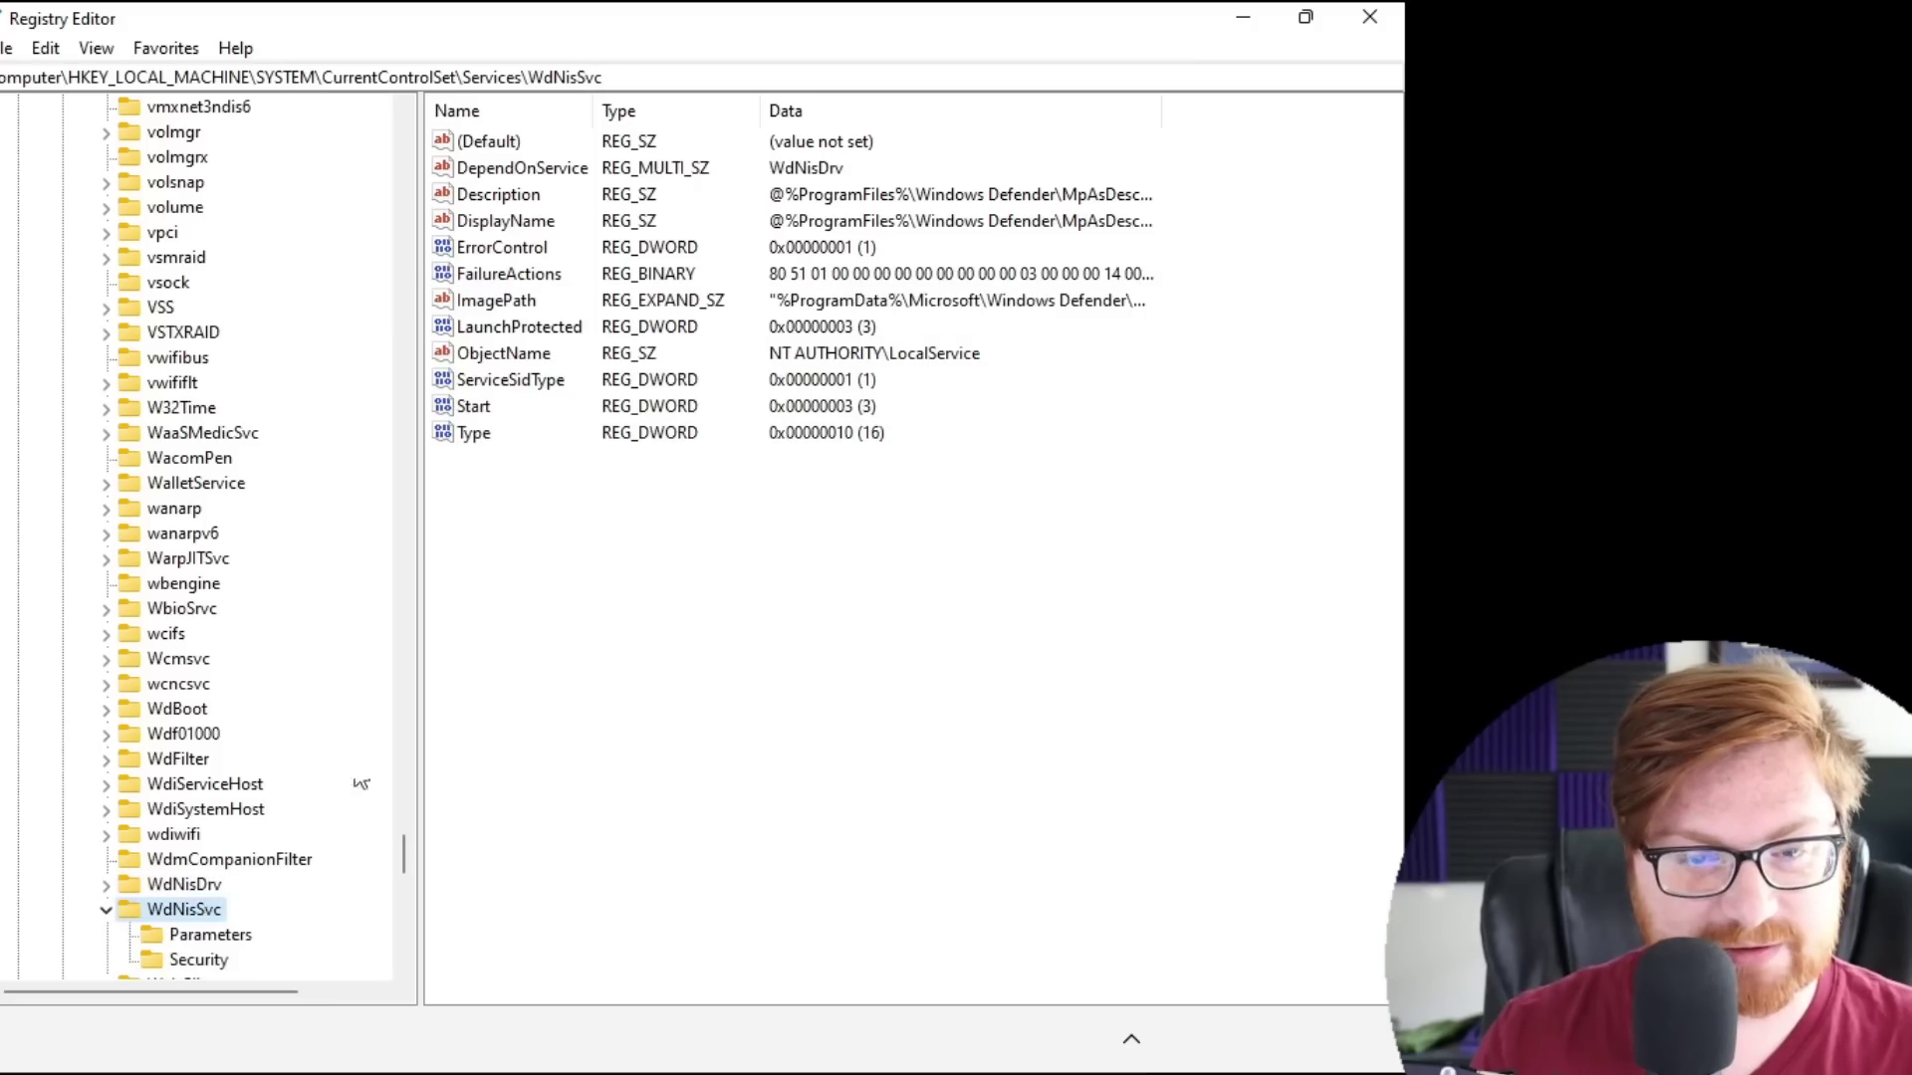
{"action": "double_click", "coordinate": [491, 408]}
{"action": "type", "text": "4"}
{"action": "key", "text": "Return"}
Open the WinDefend service's Start DWORD for editing
{"action": "scroll", "coordinate": [227, 551], "scroll_direction": "down", "scroll_amount": 4}
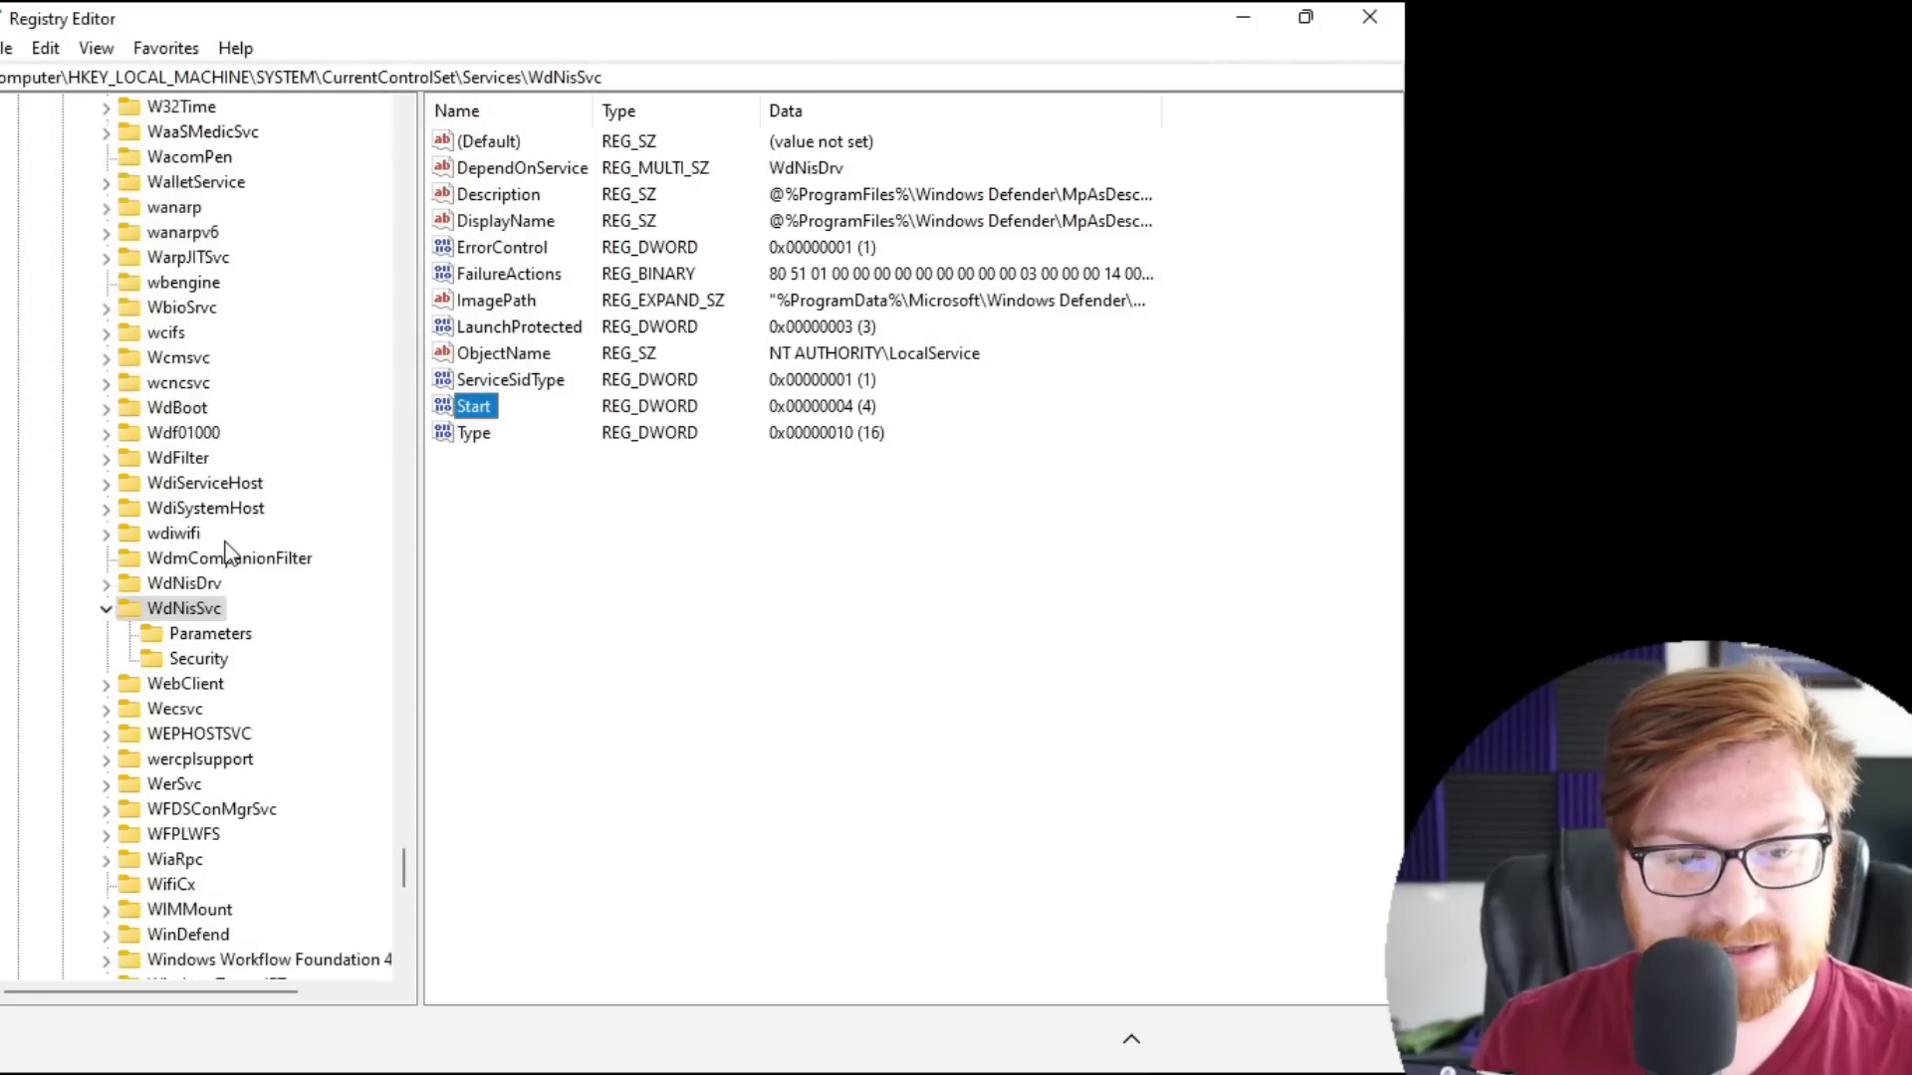
{"action": "scroll", "coordinate": [227, 551], "scroll_direction": "down", "scroll_amount": 1}
{"action": "double_click", "coordinate": [199, 862]}
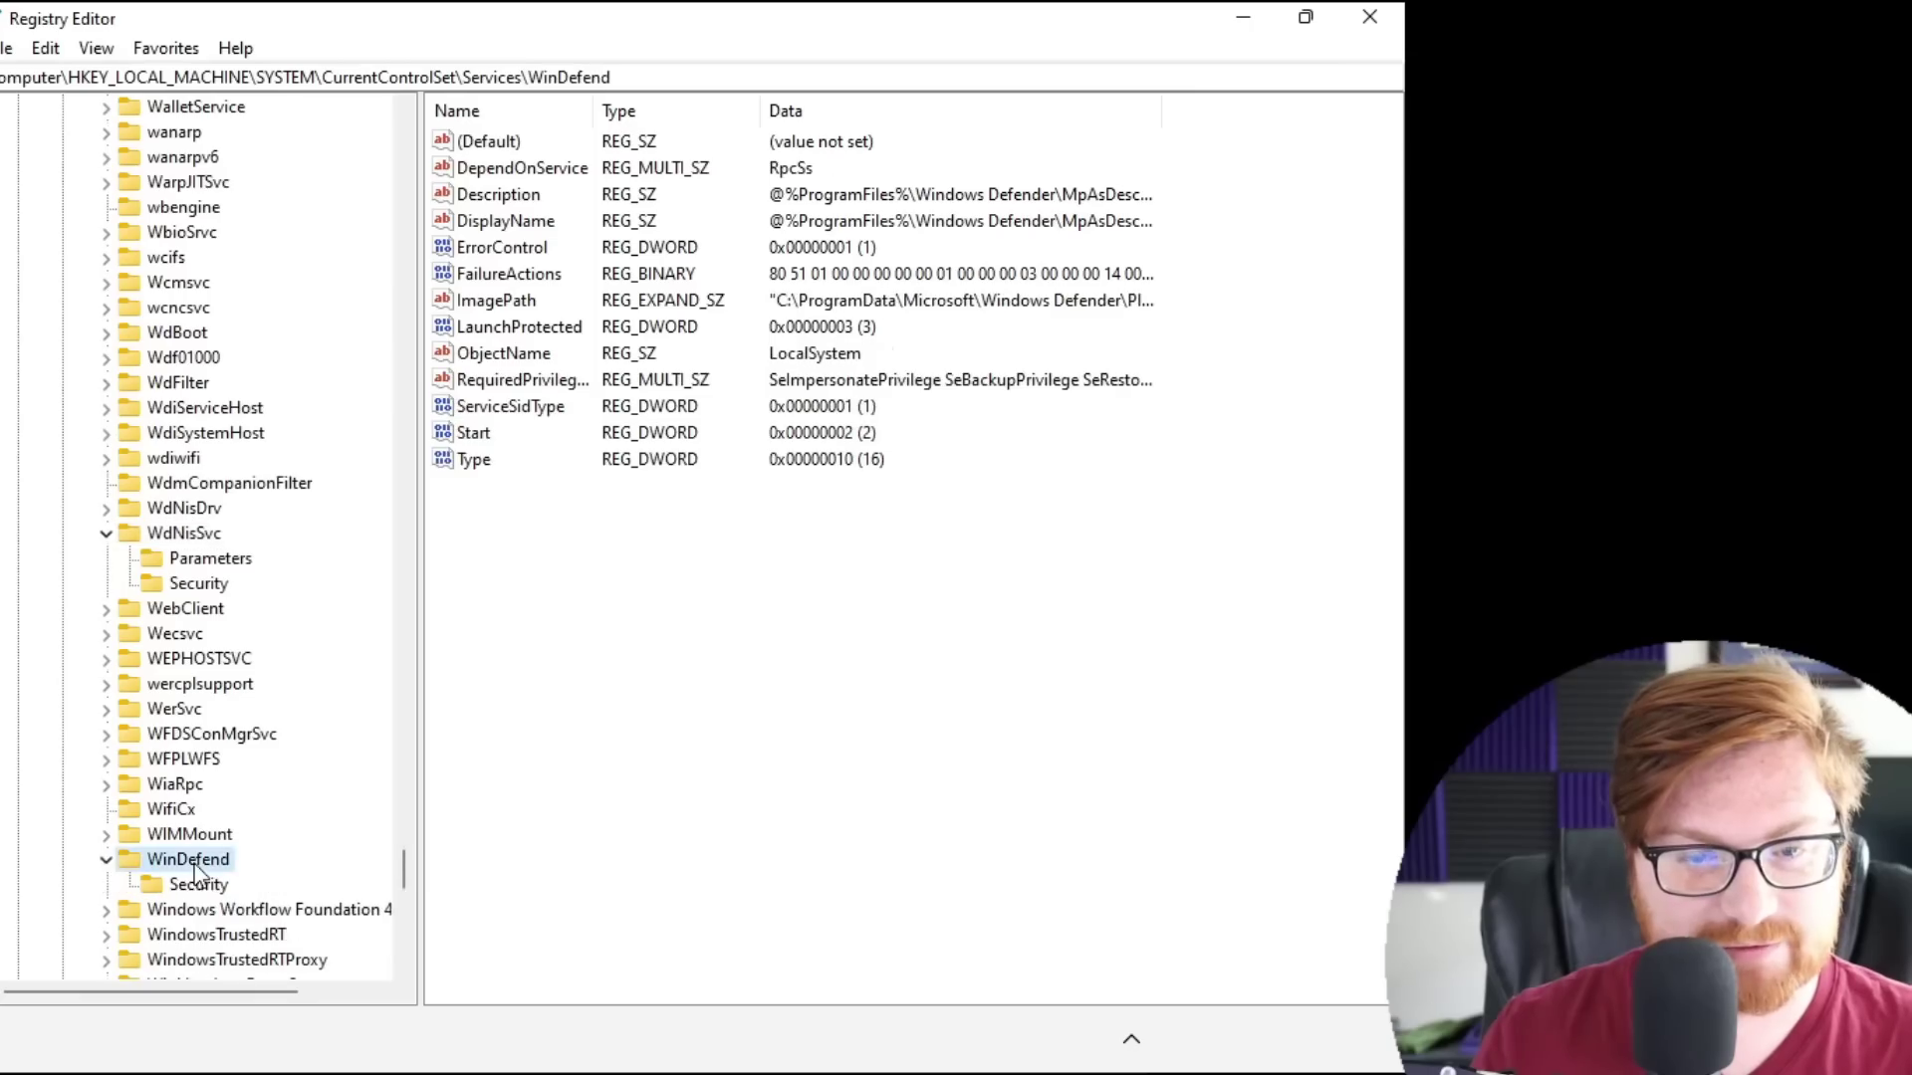
{"action": "double_click", "coordinate": [474, 434]}
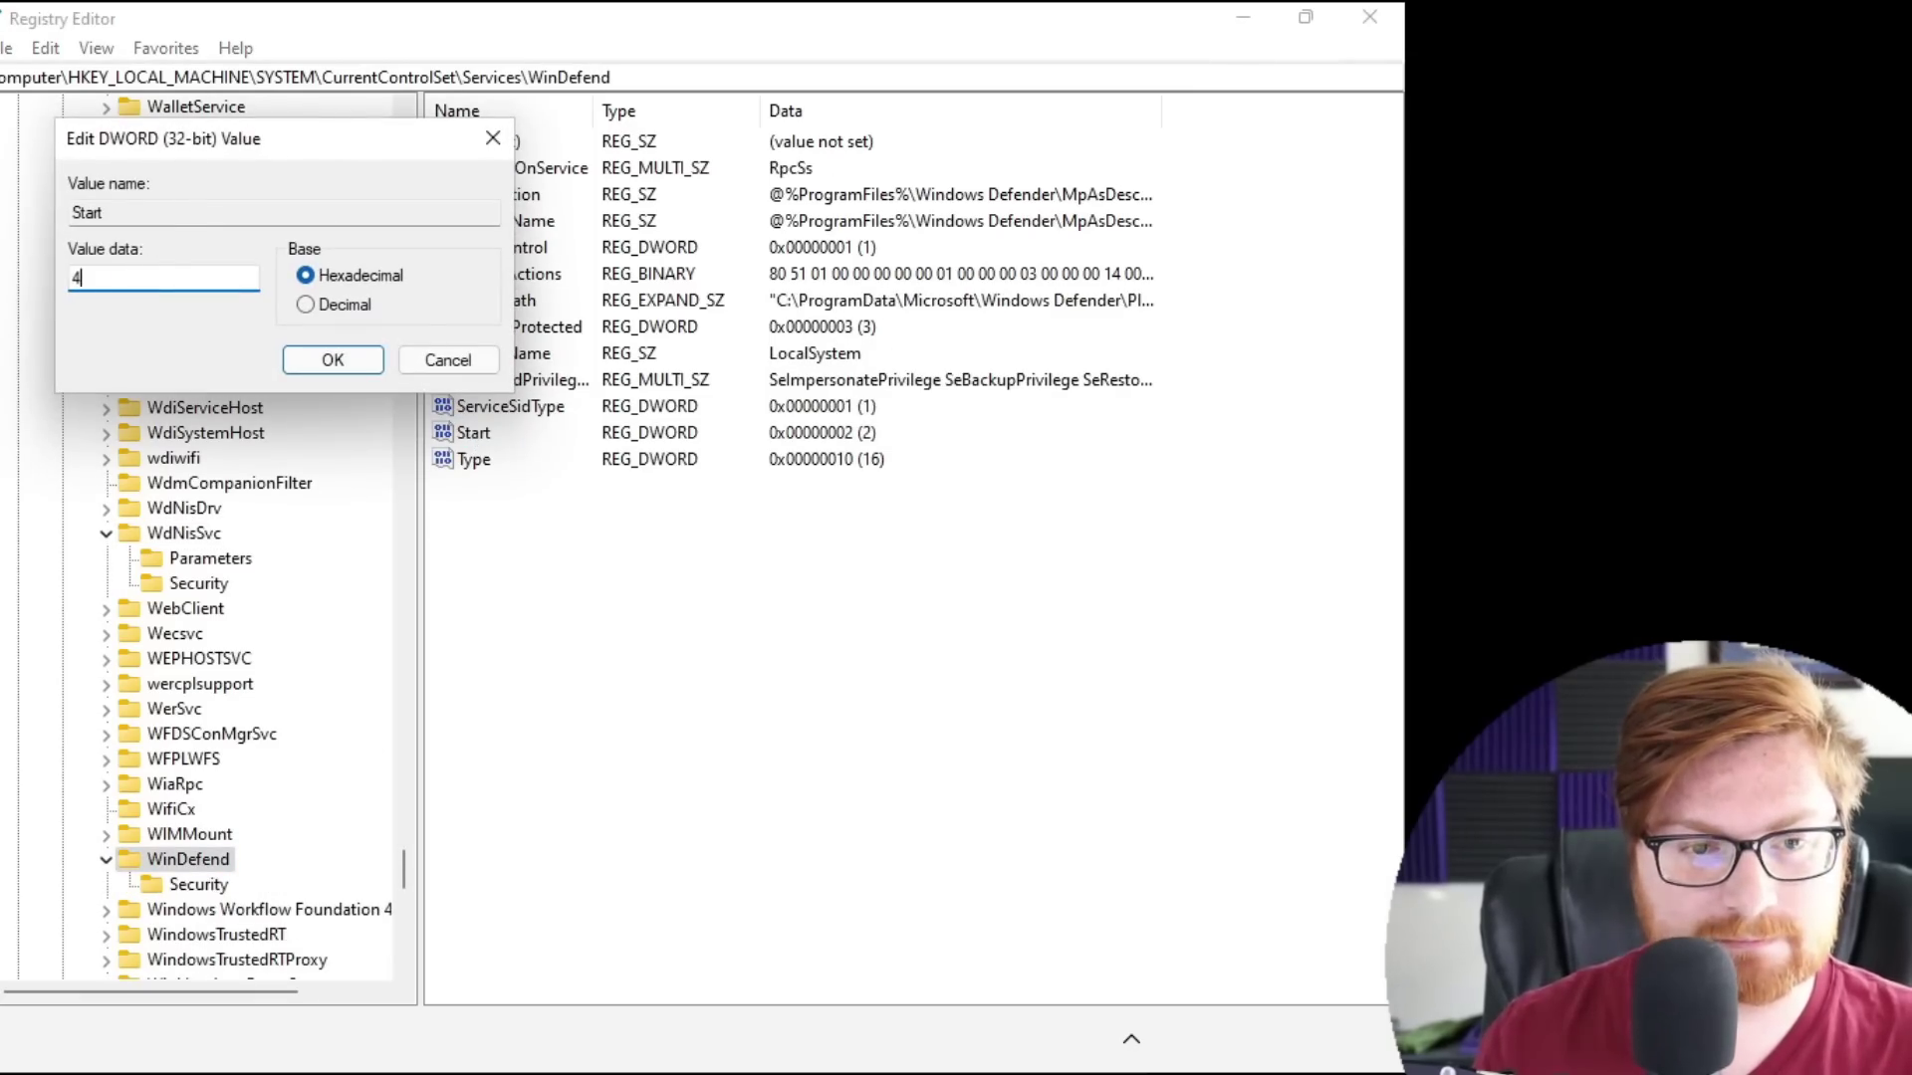
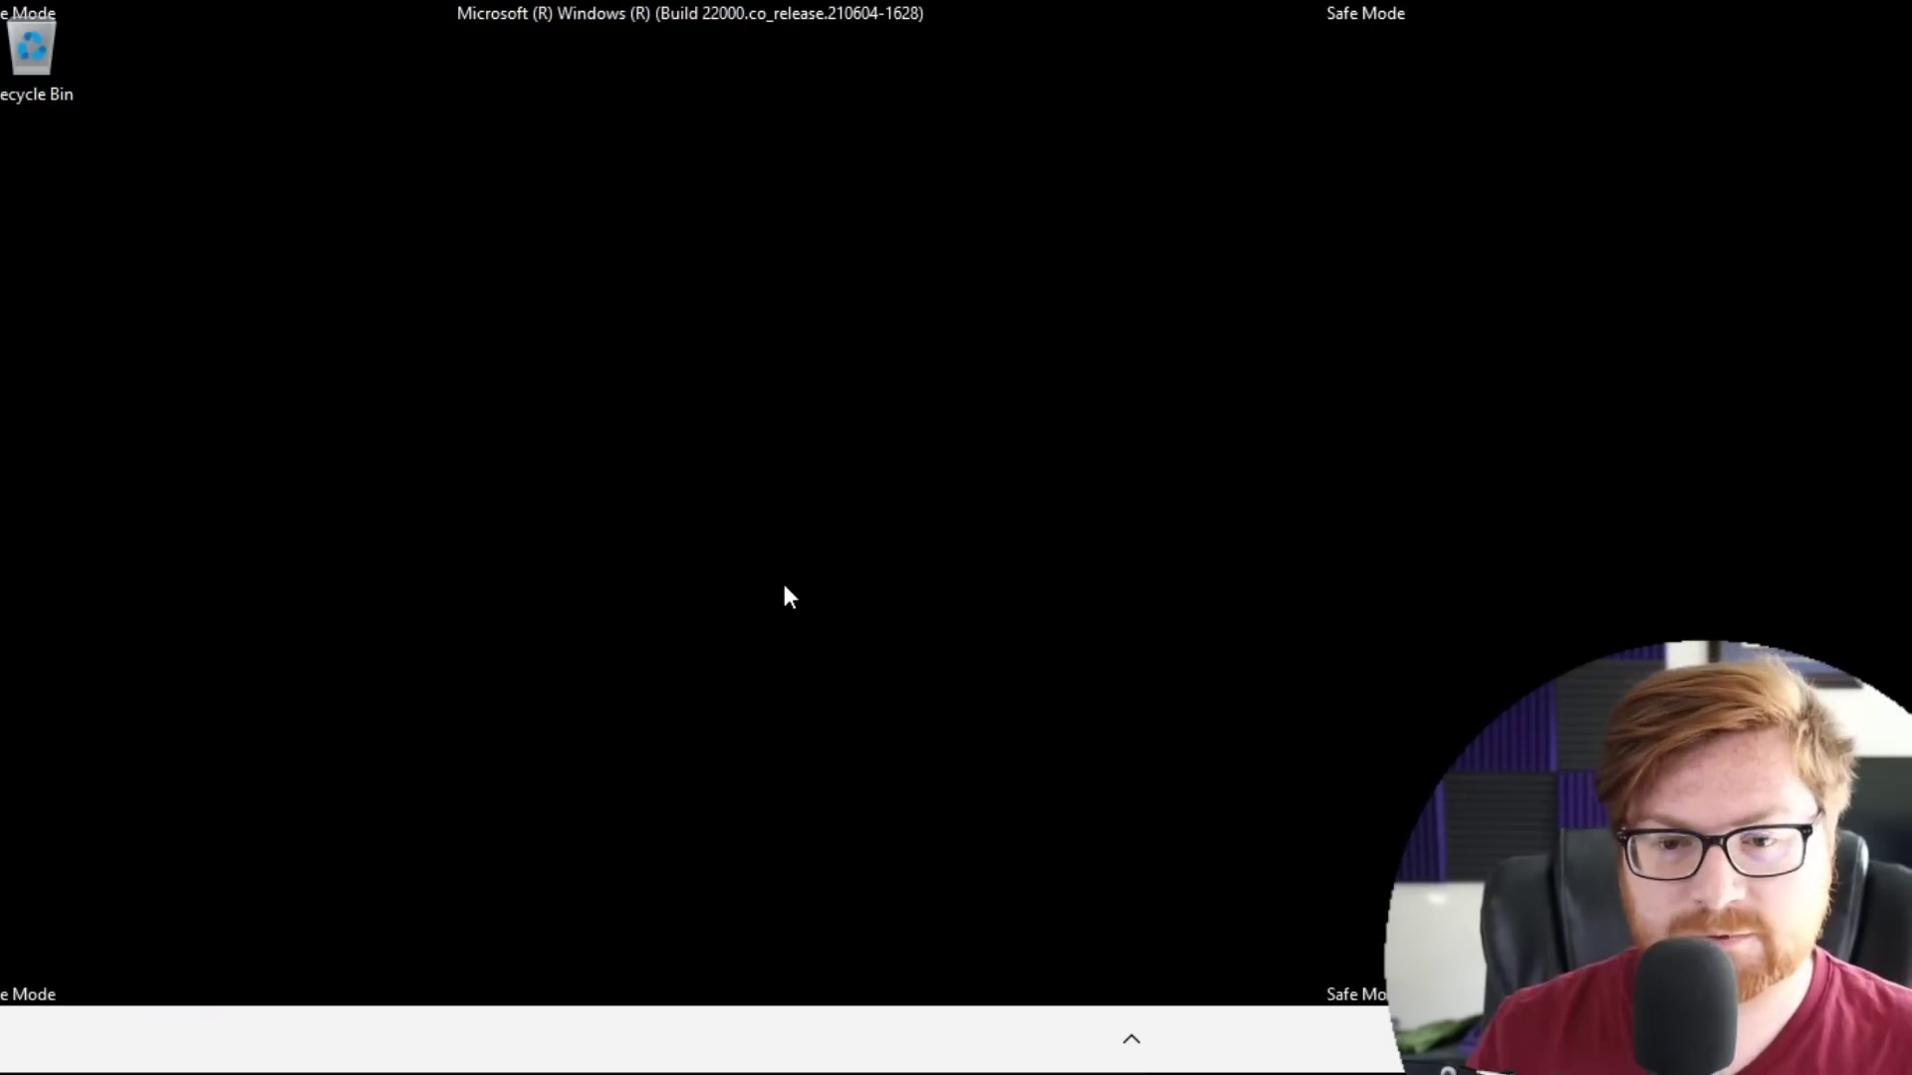
Run 'msconfig' from the Win+R Run box
{"action": "key", "text": "super+r"}
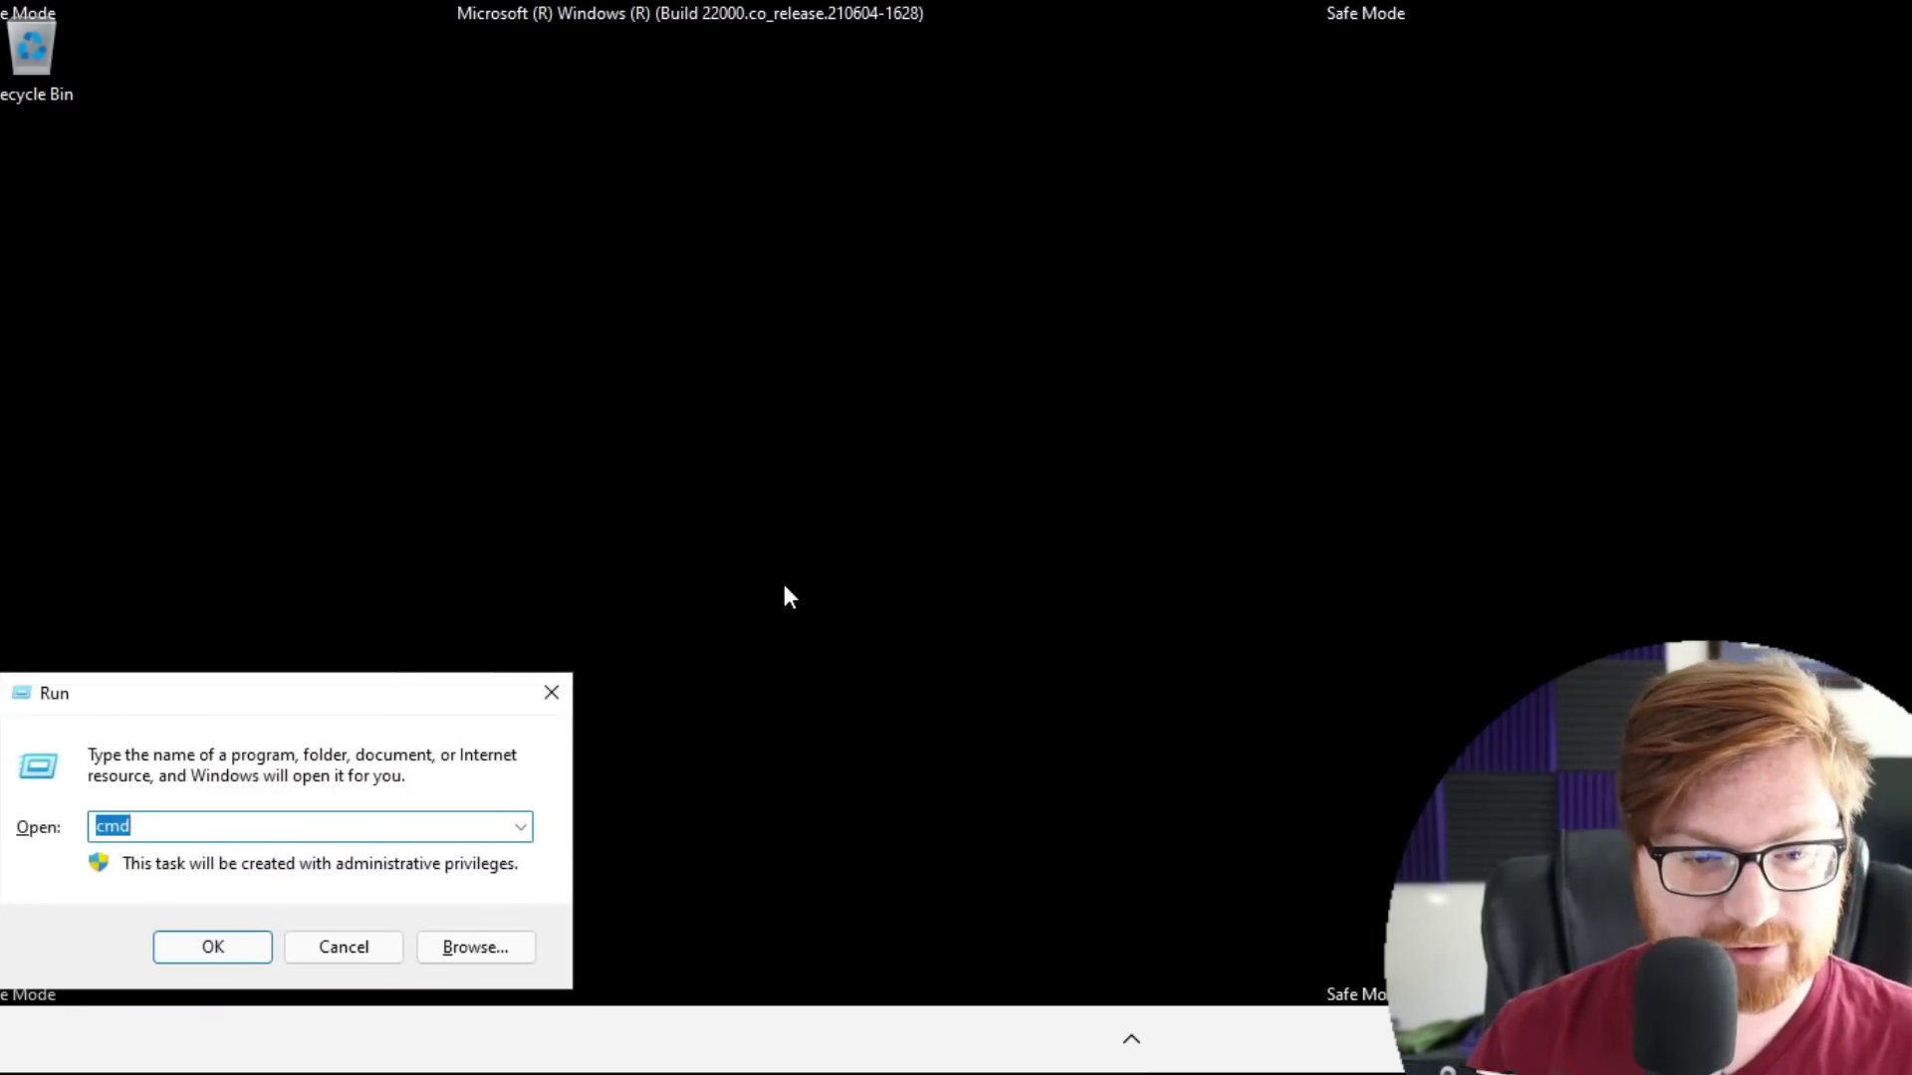
{"action": "type", "text": "msconfig"}
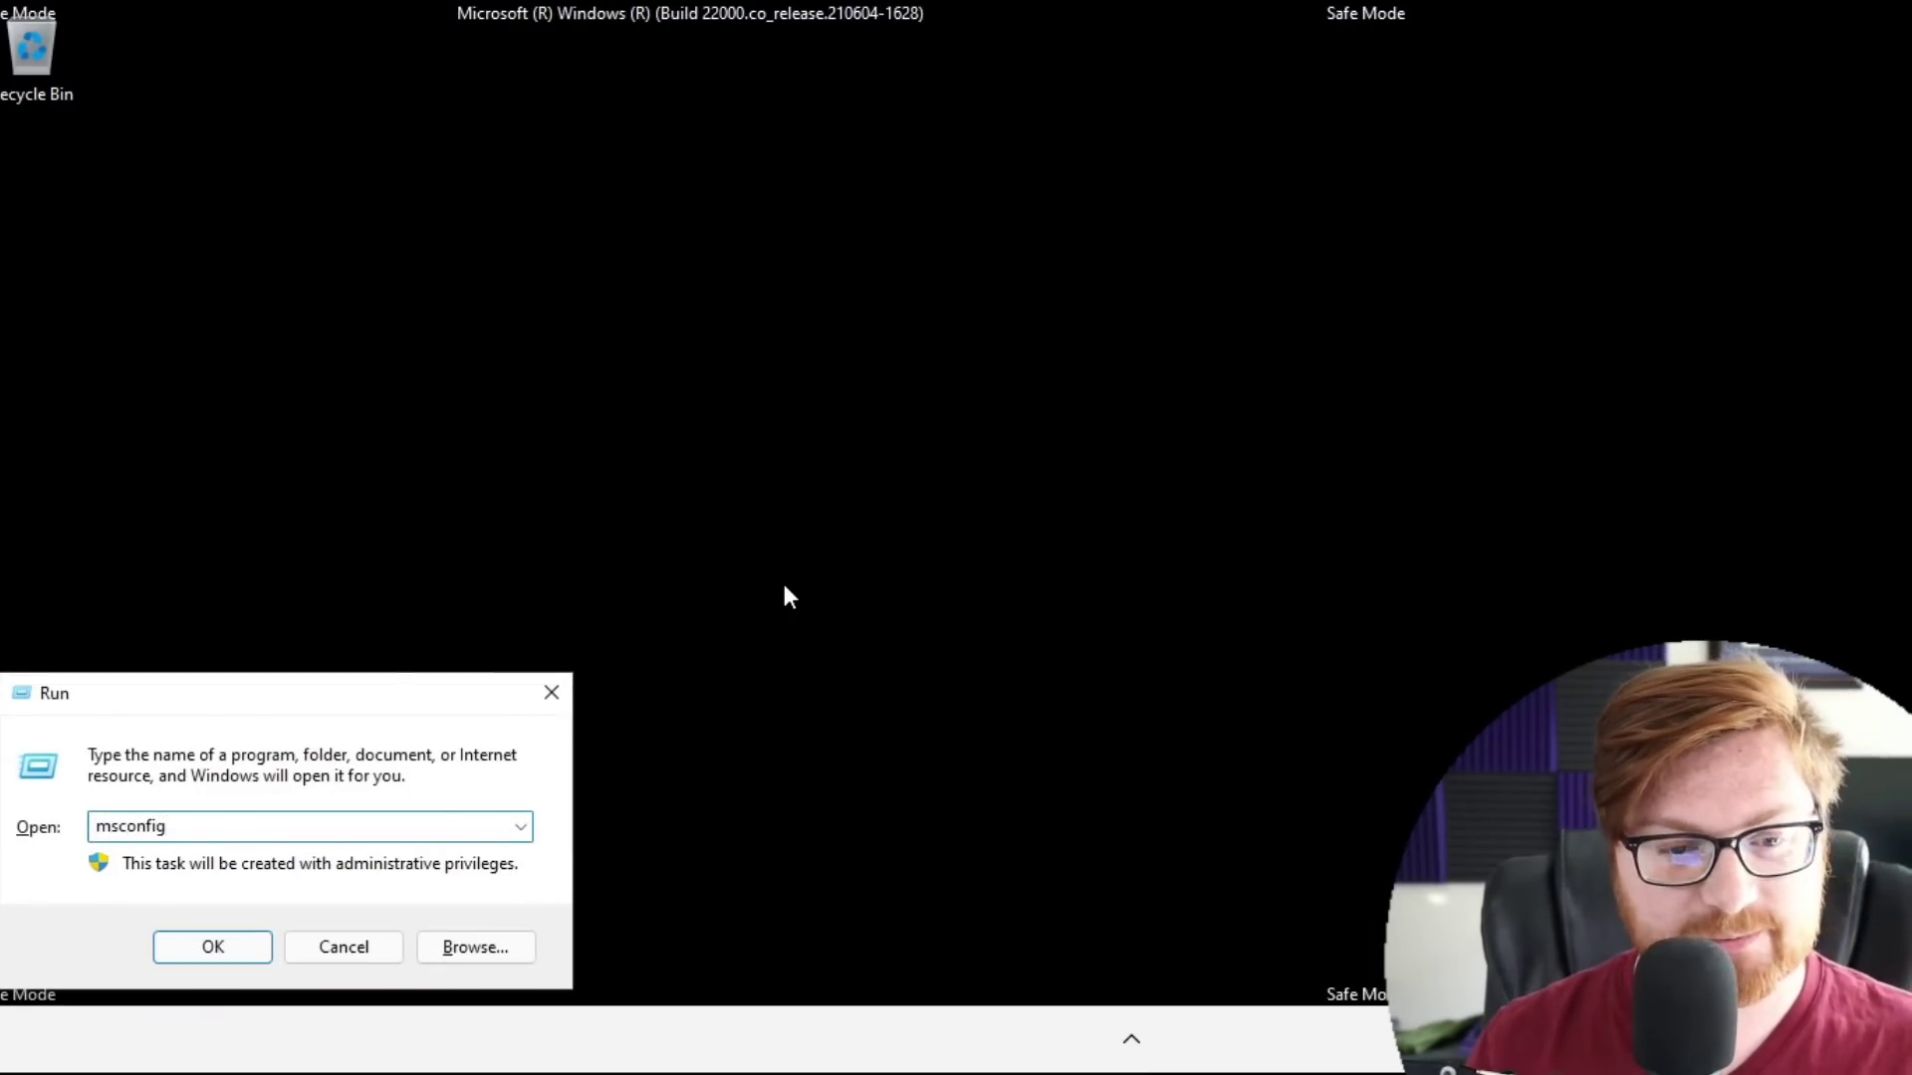
{"action": "key", "text": "Return"}
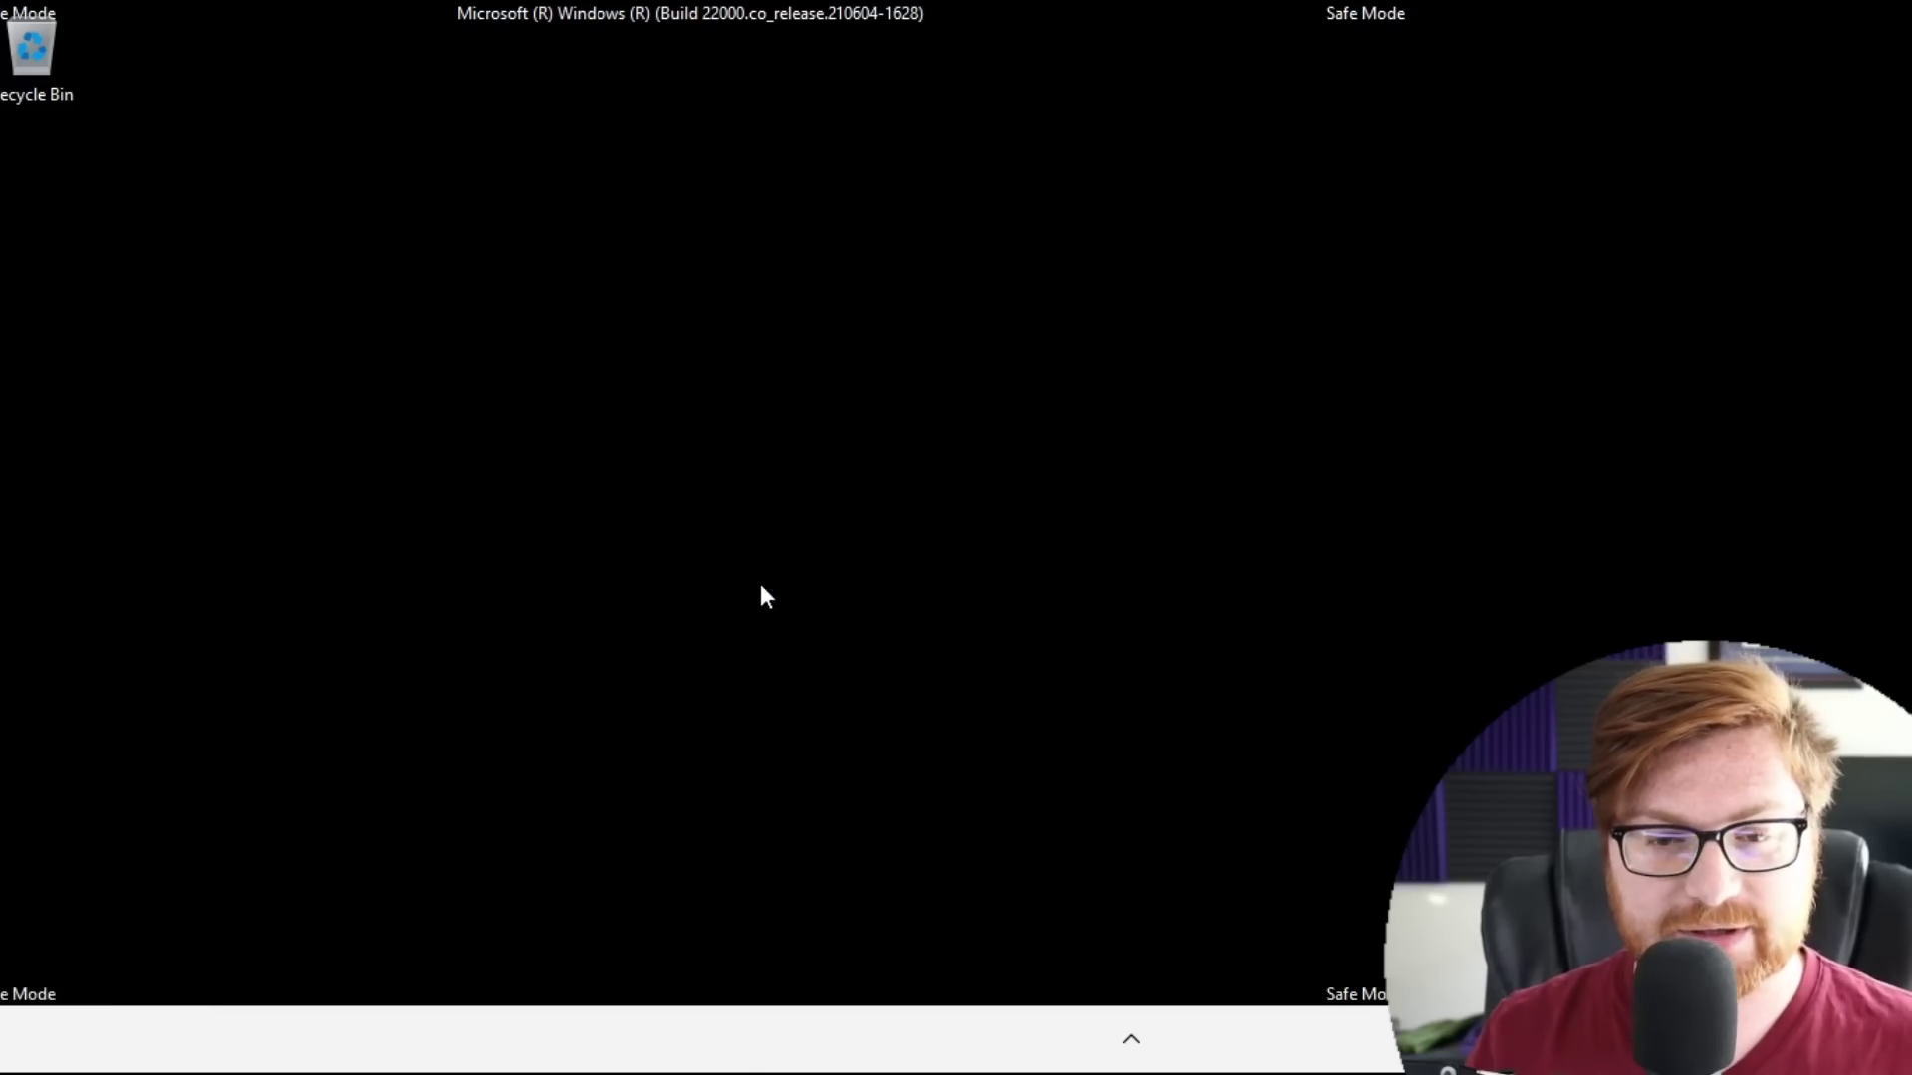
Clear the Safe boot option on the Boot tab, then apply and confirm with OK
{"action": "left_click", "coordinate": [397, 302]}
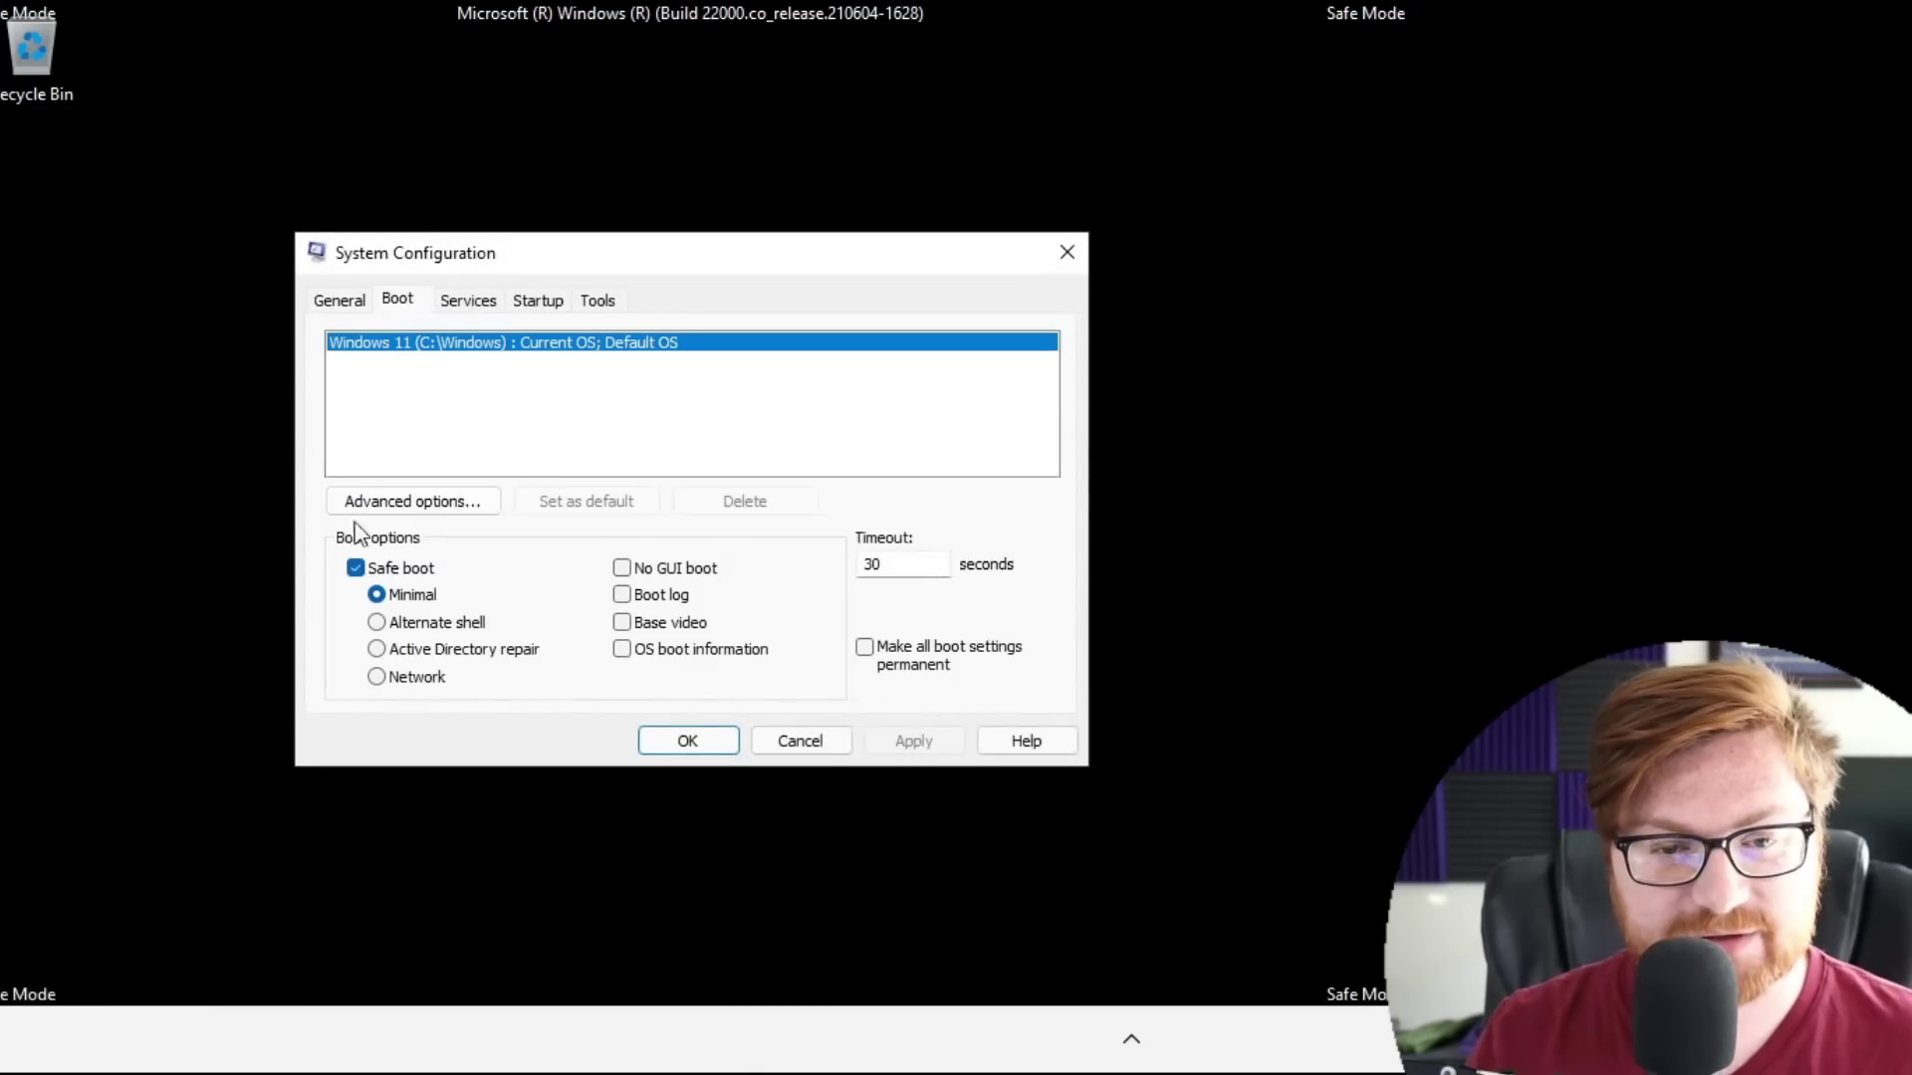
{"action": "left_click", "coordinate": [355, 570]}
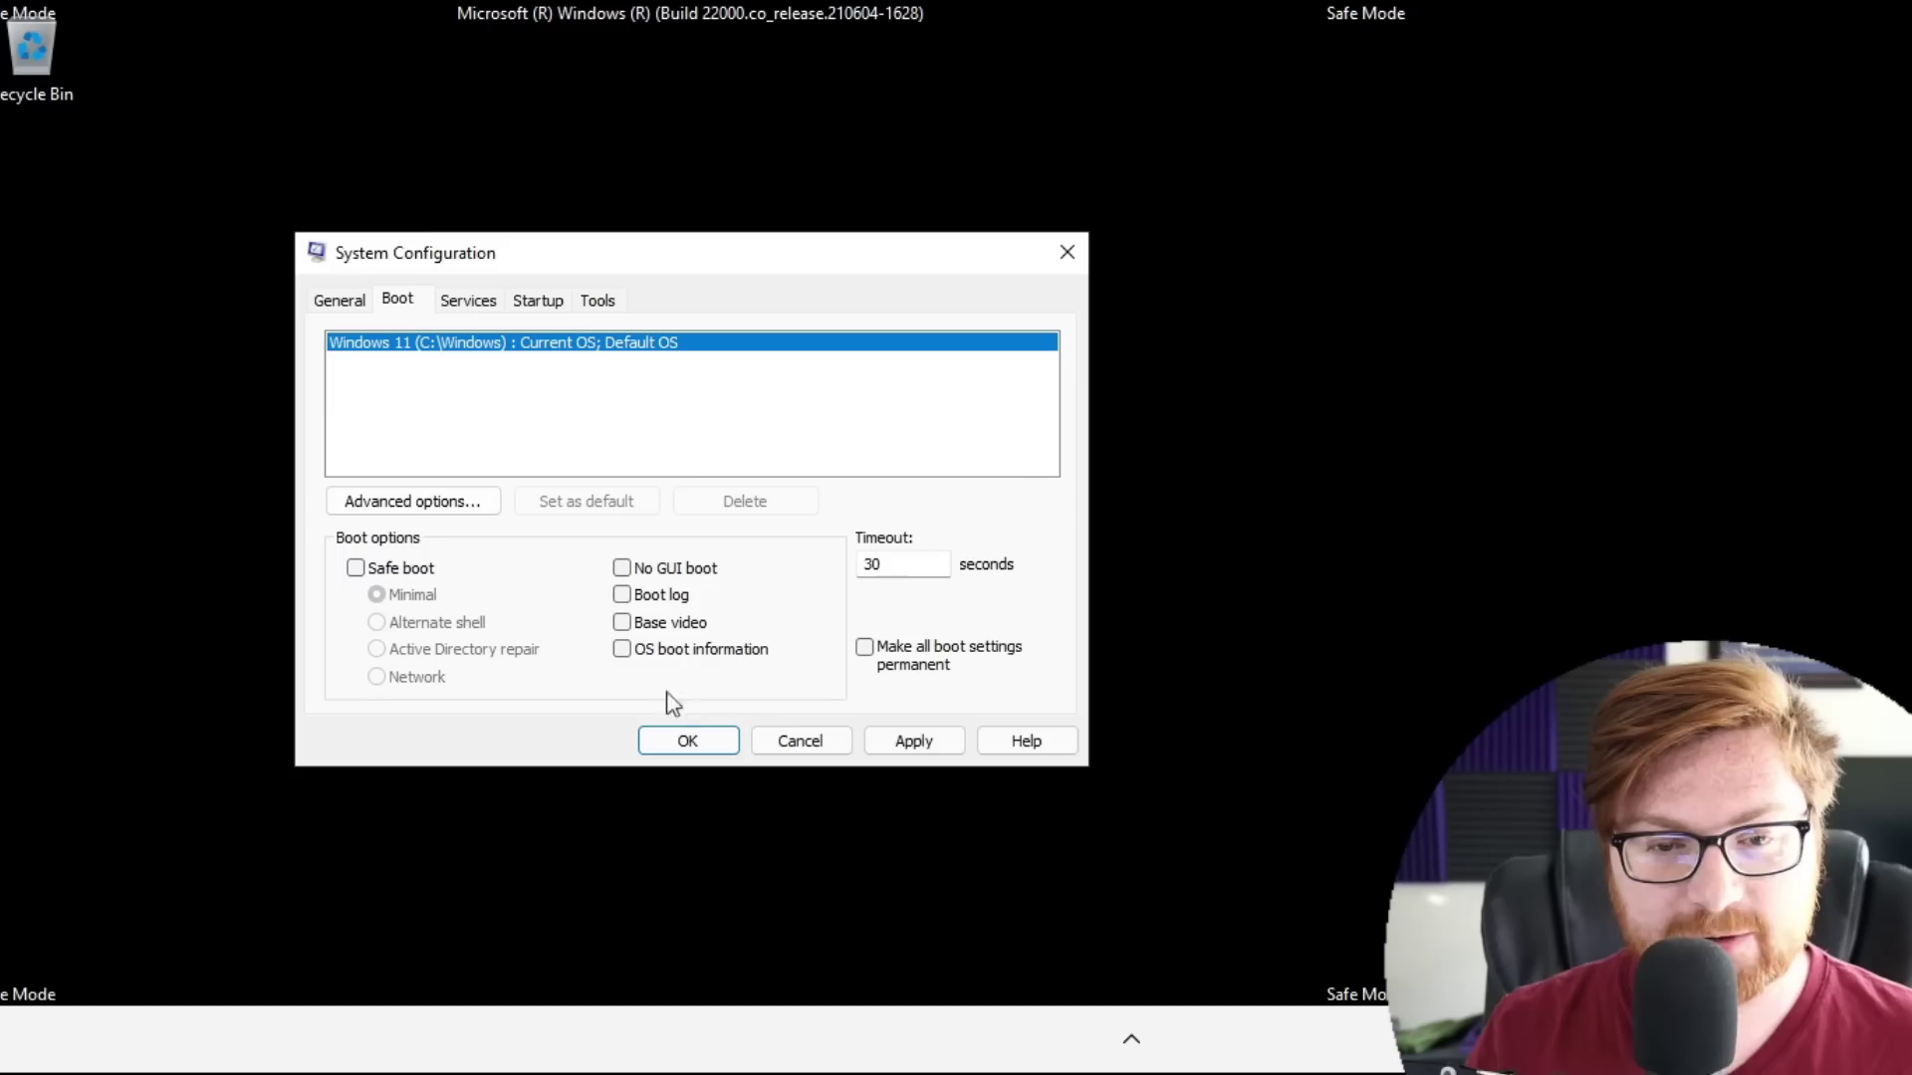
{"action": "left_click", "coordinate": [921, 741]}
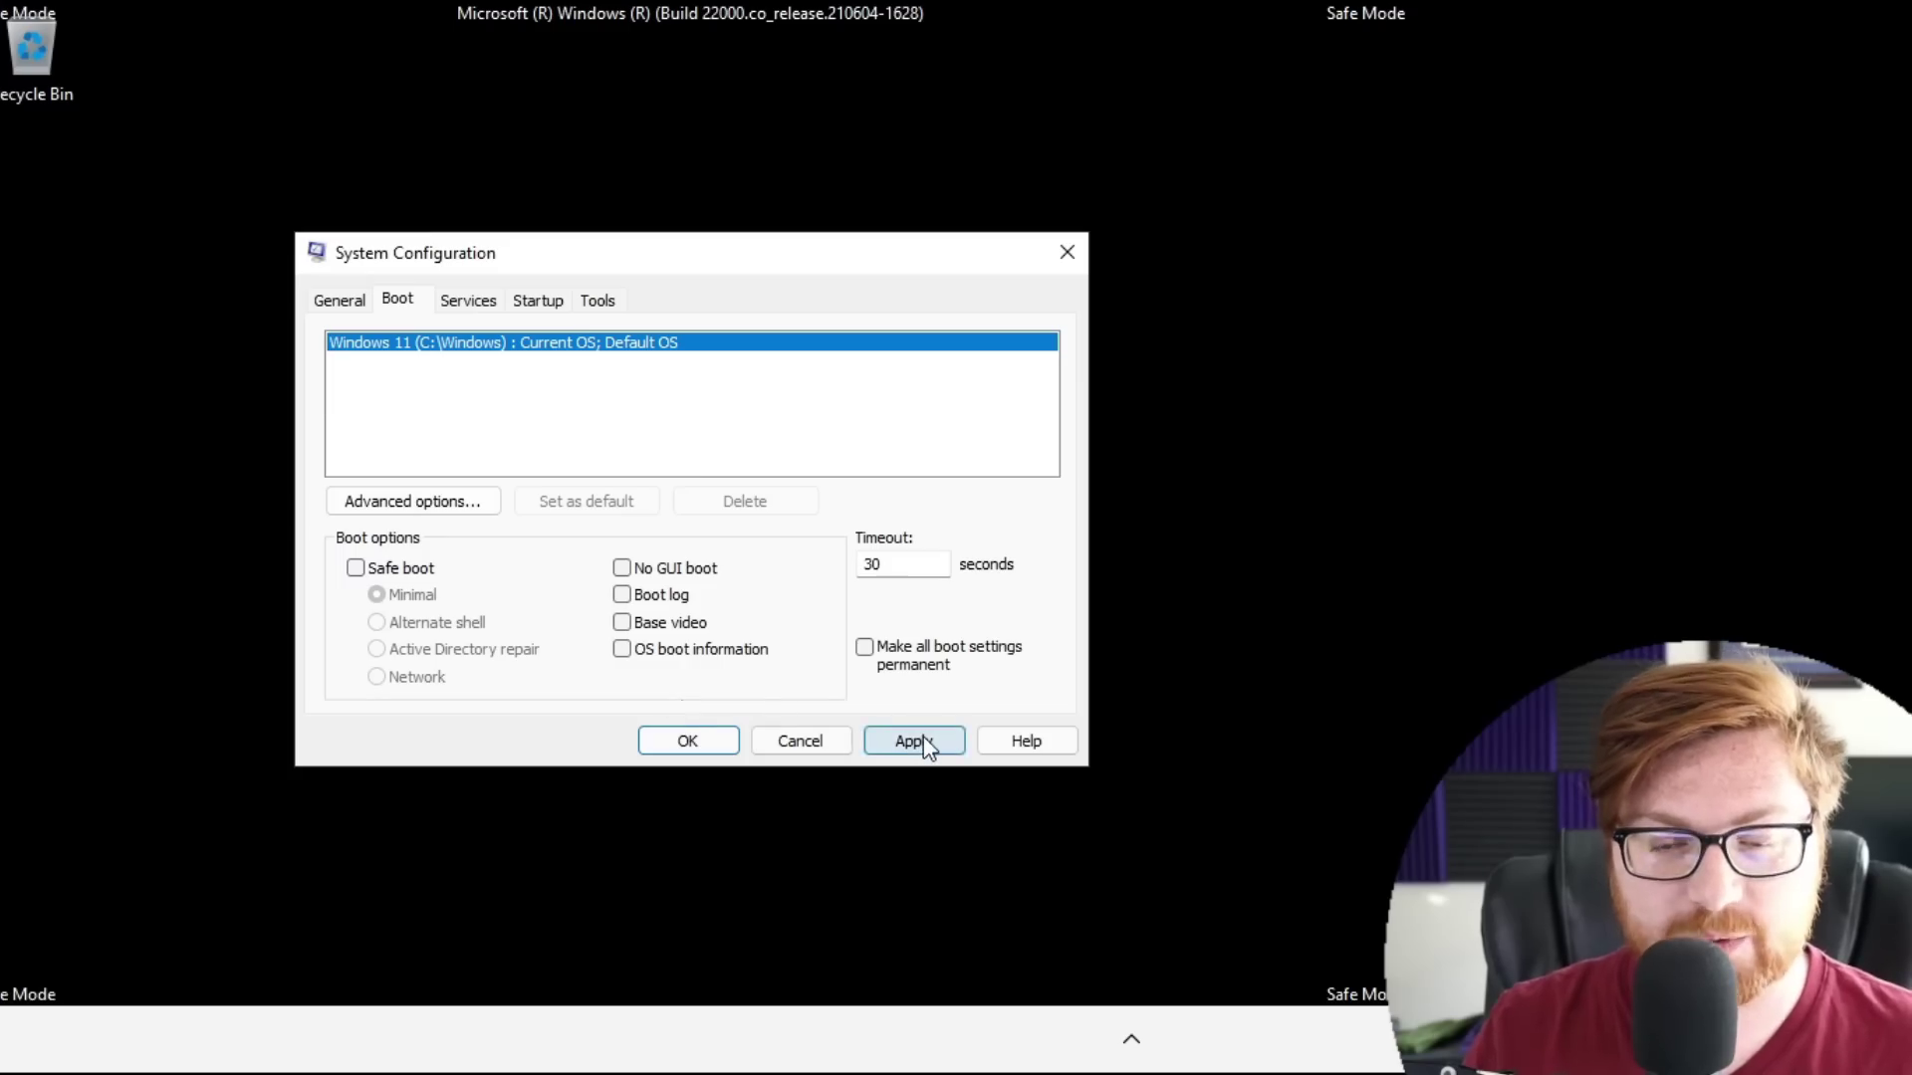
{"action": "left_click", "coordinate": [674, 749]}
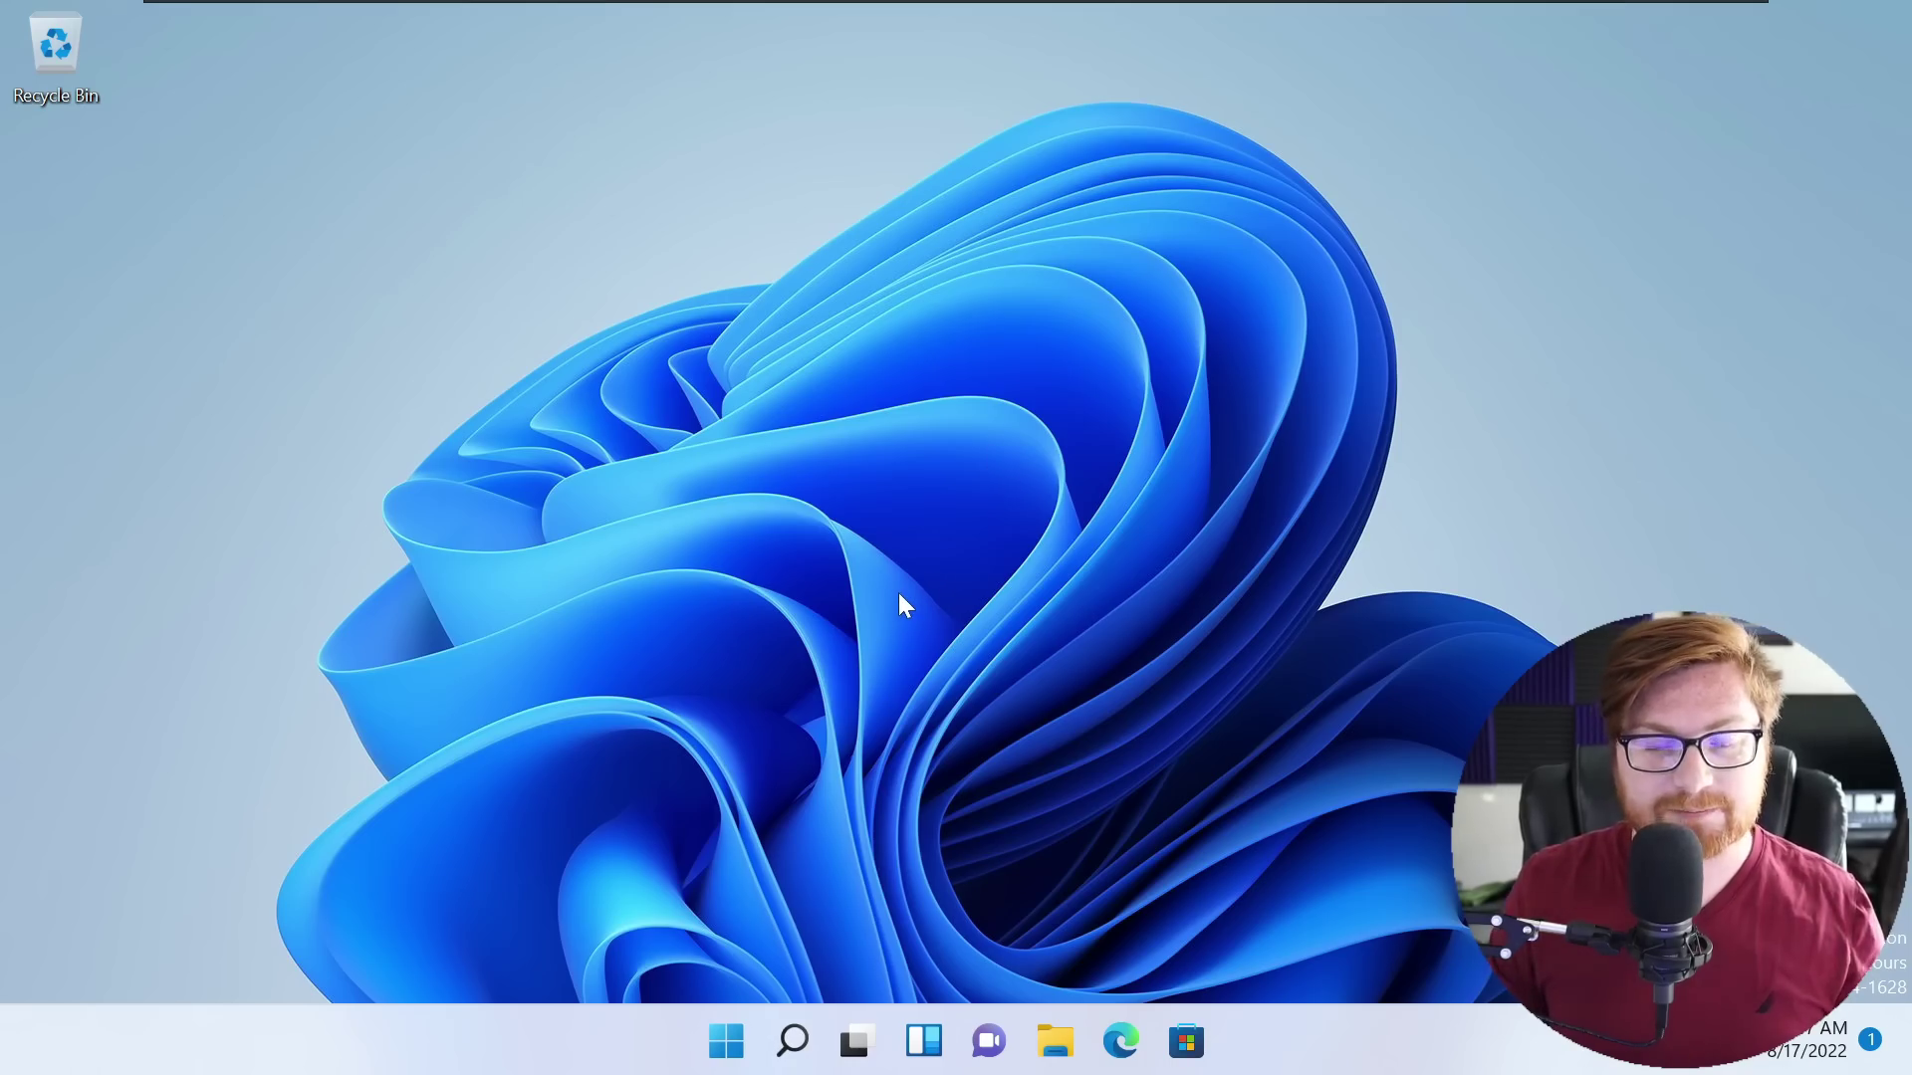
Open Virus & threat protection from a 'virus' search, watch it stall loading, then close Windows Security
{"action": "key", "text": "super"}
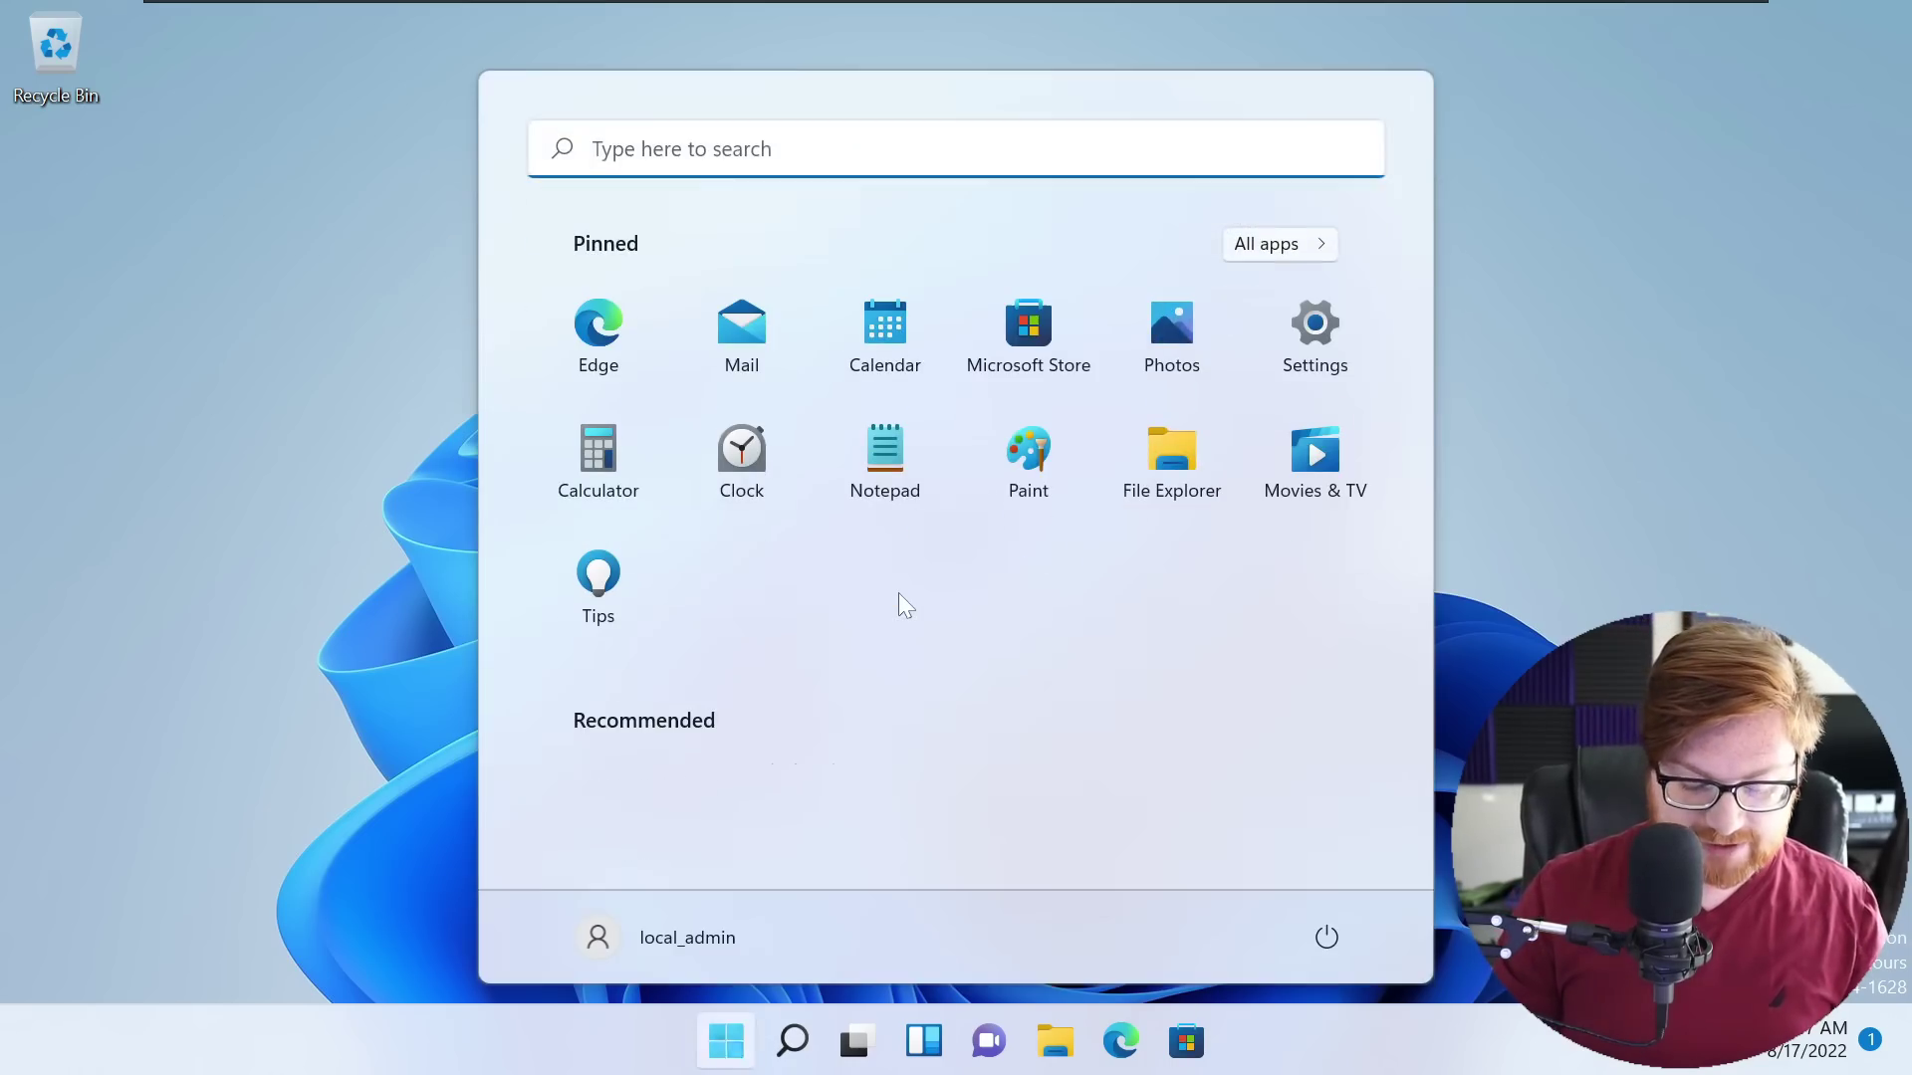
{"action": "type", "text": "virus"}
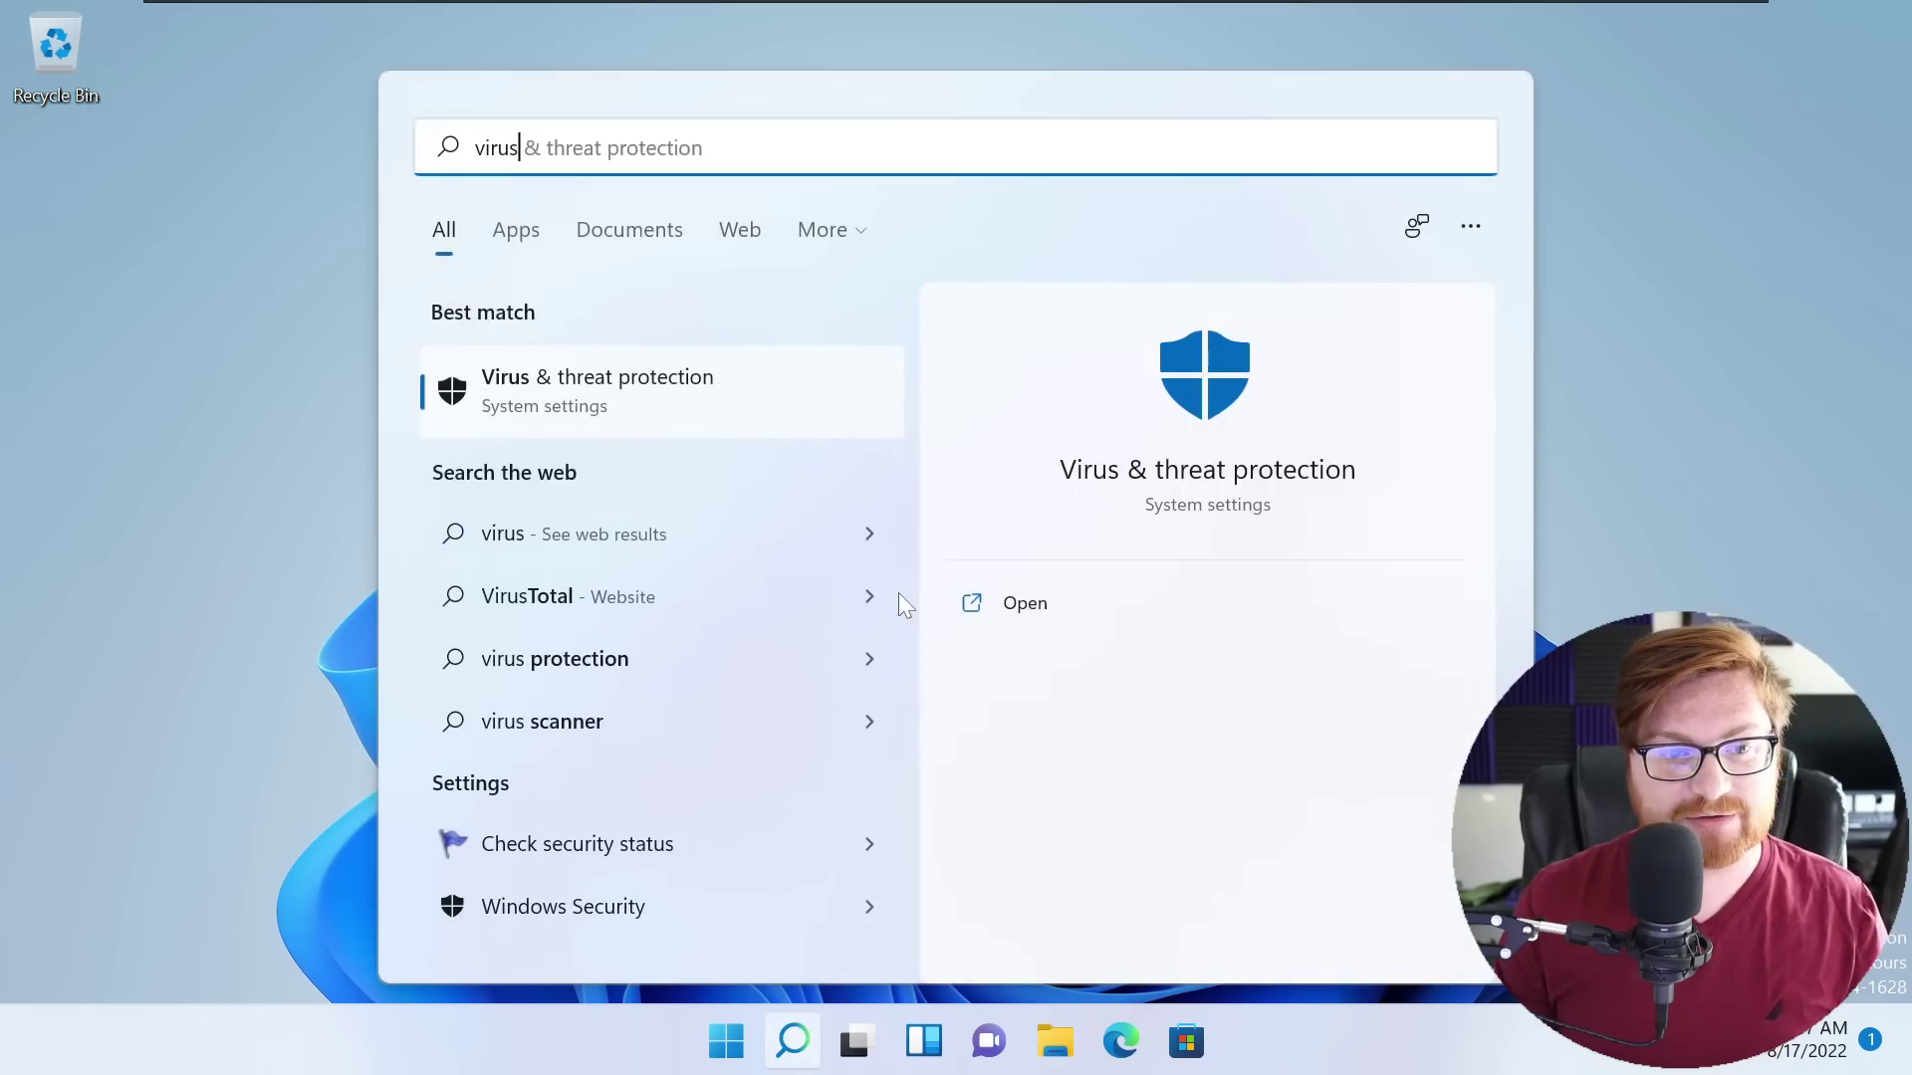
{"action": "left_click", "coordinate": [594, 409]}
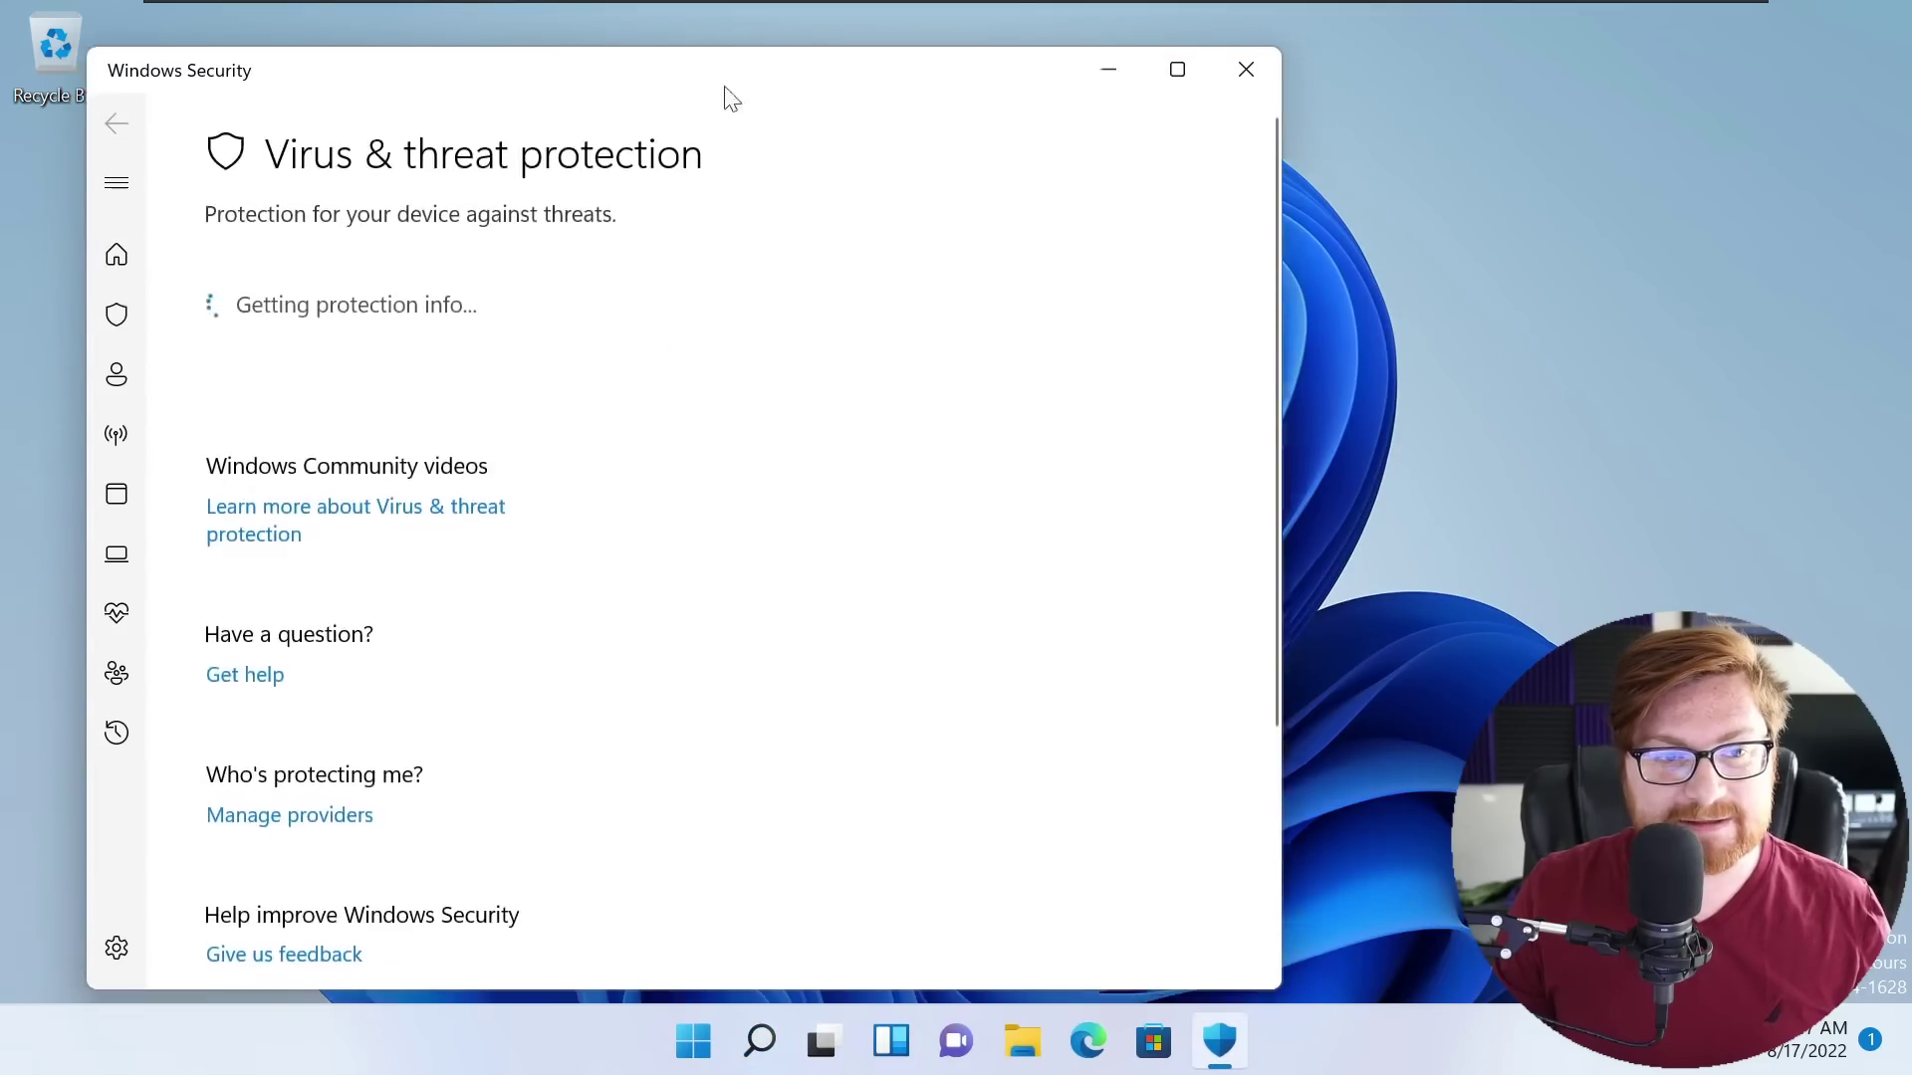
{"action": "left_click_drag", "start_coordinate": [726, 93], "coordinate": [961, 89]}
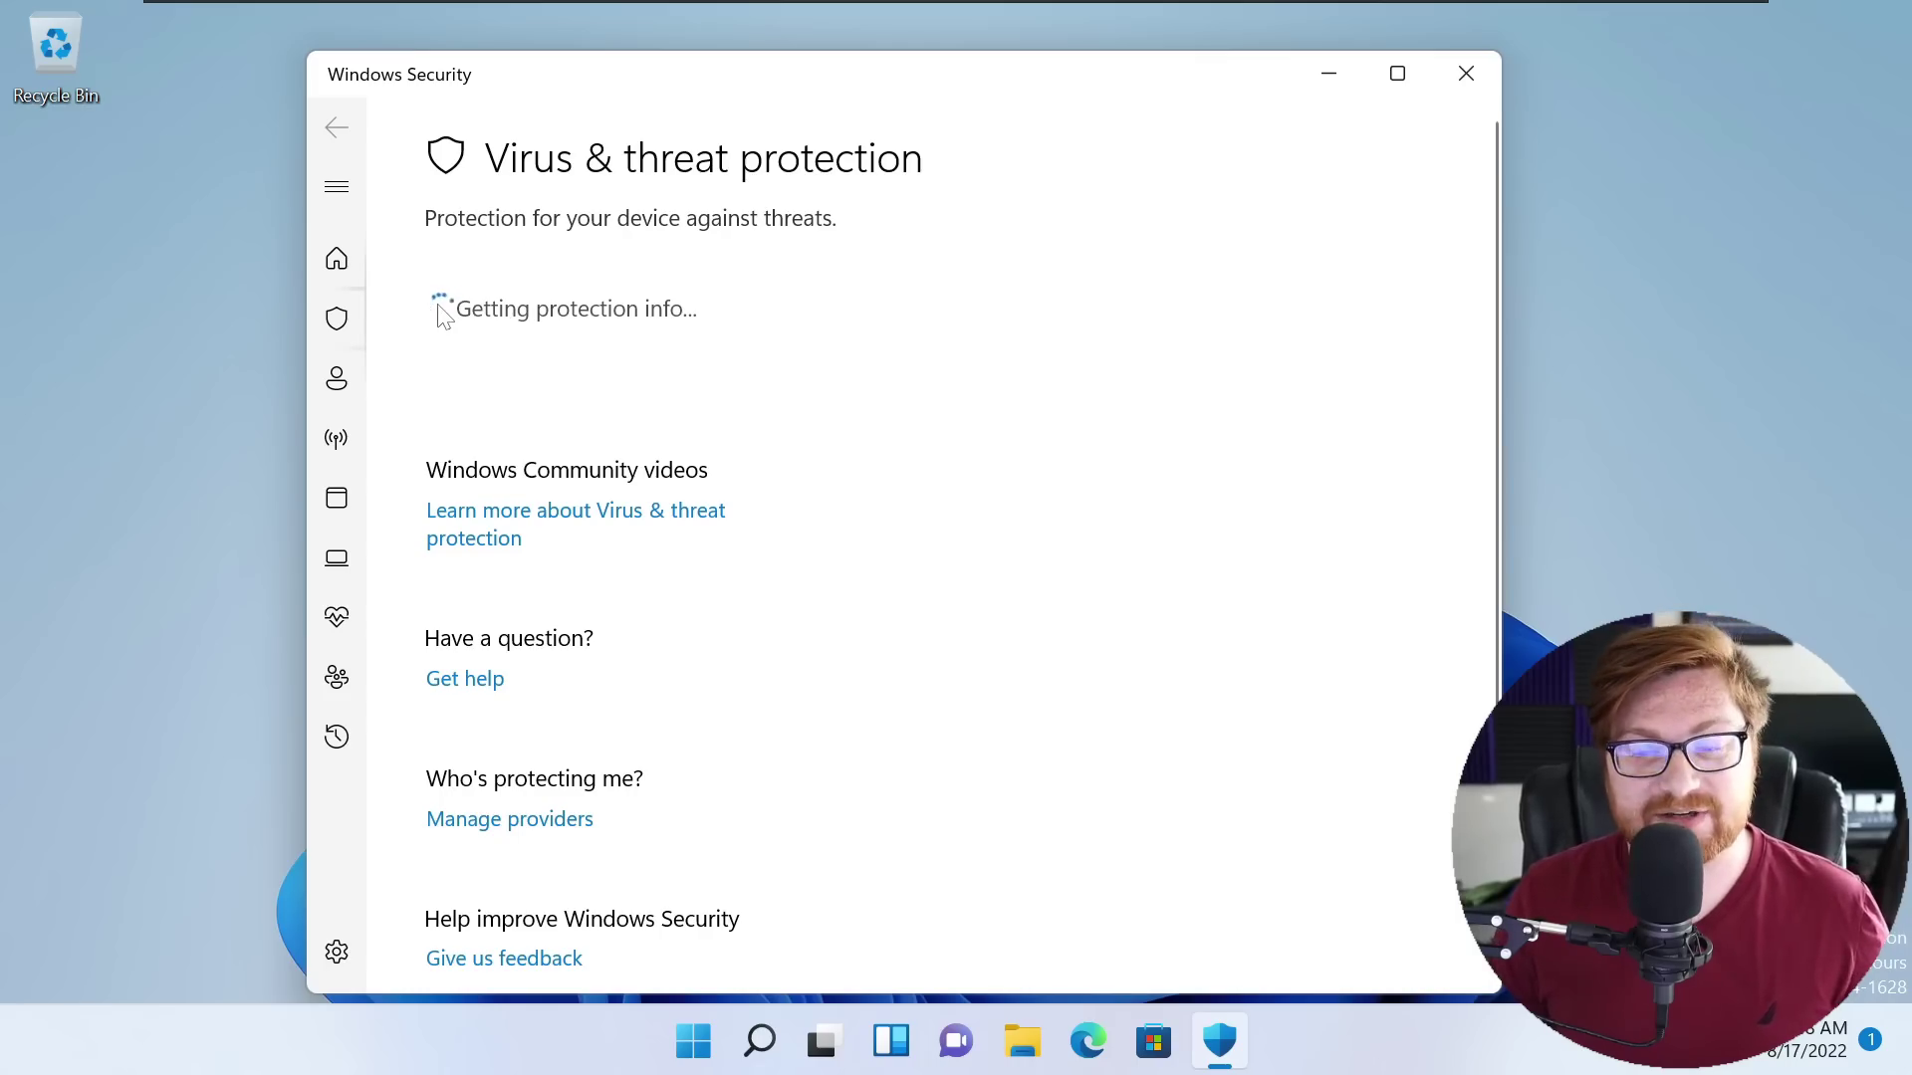
{"action": "left_click", "coordinate": [1466, 73]}
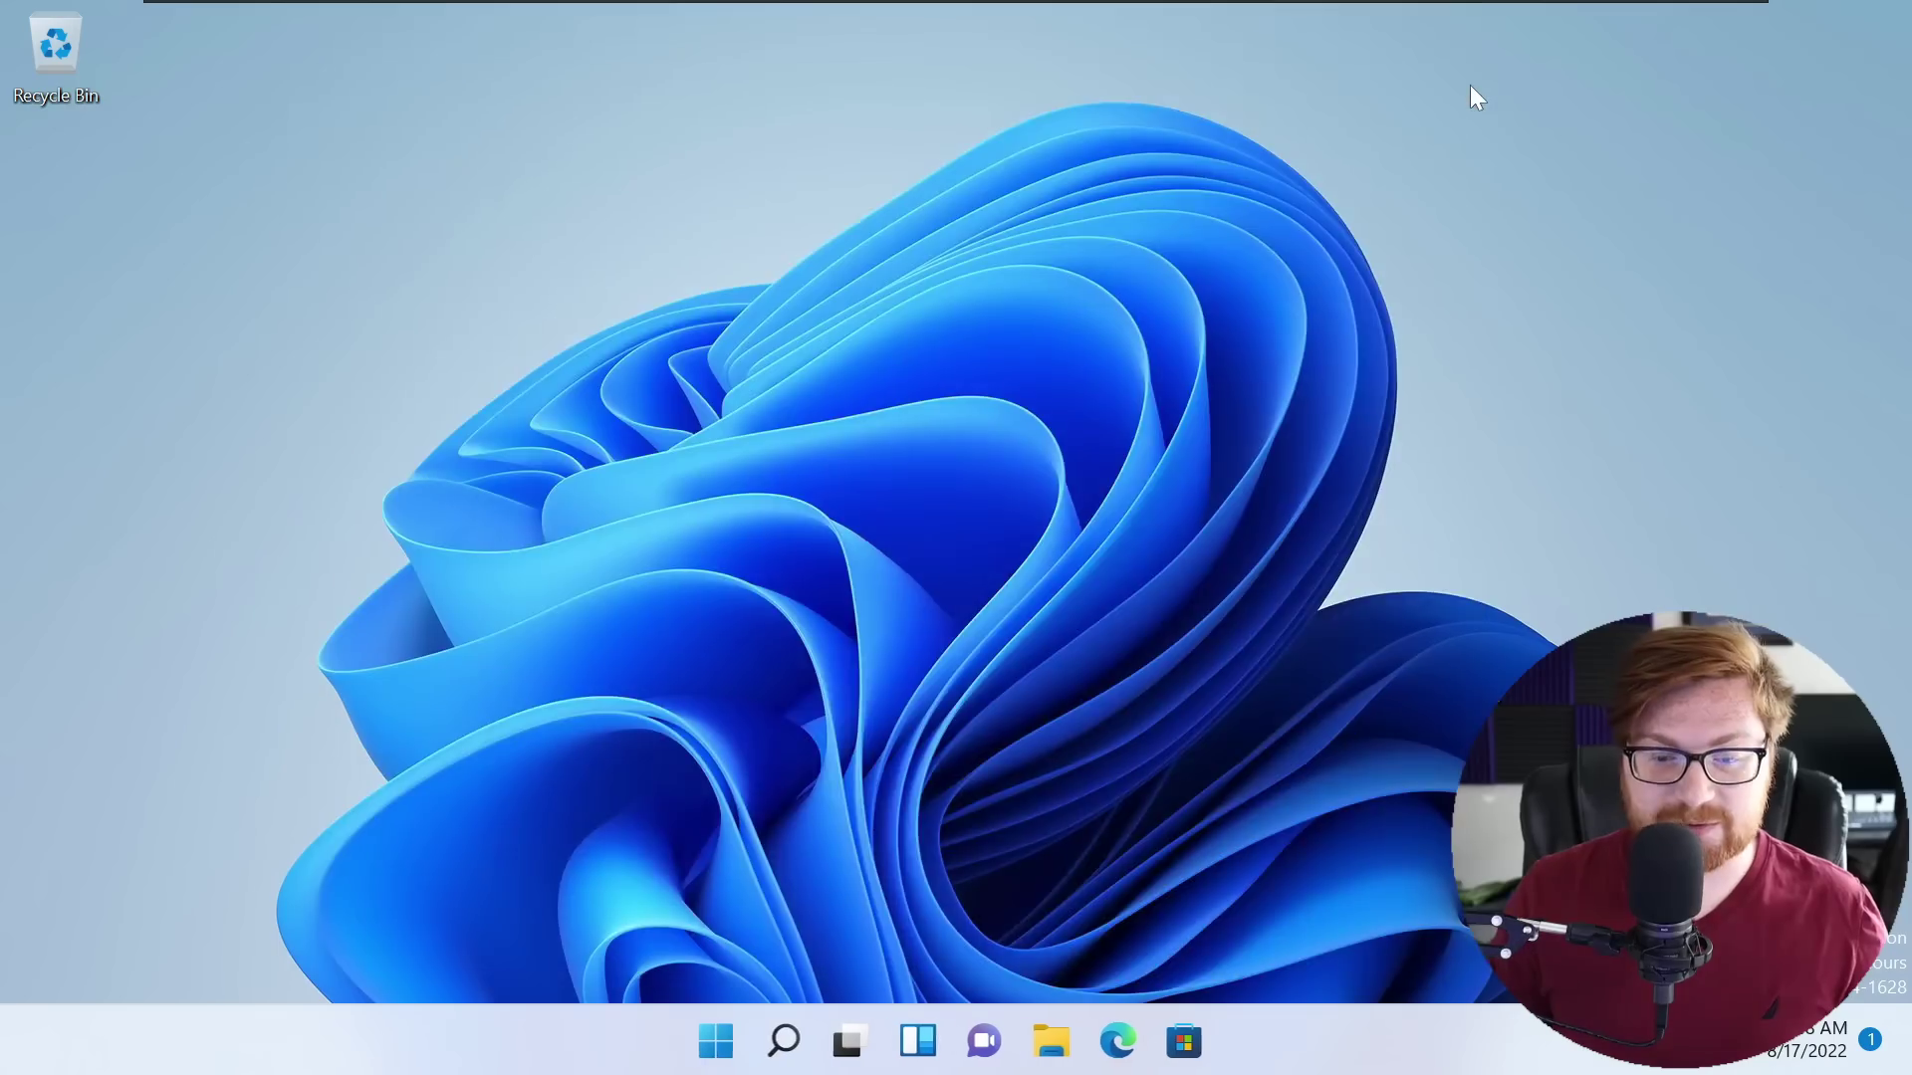
Search for 'powershell' in Start and launch Windows PowerShell
{"action": "key", "text": "super"}
{"action": "type", "text": "powershell"}
{"action": "key", "text": "Return"}
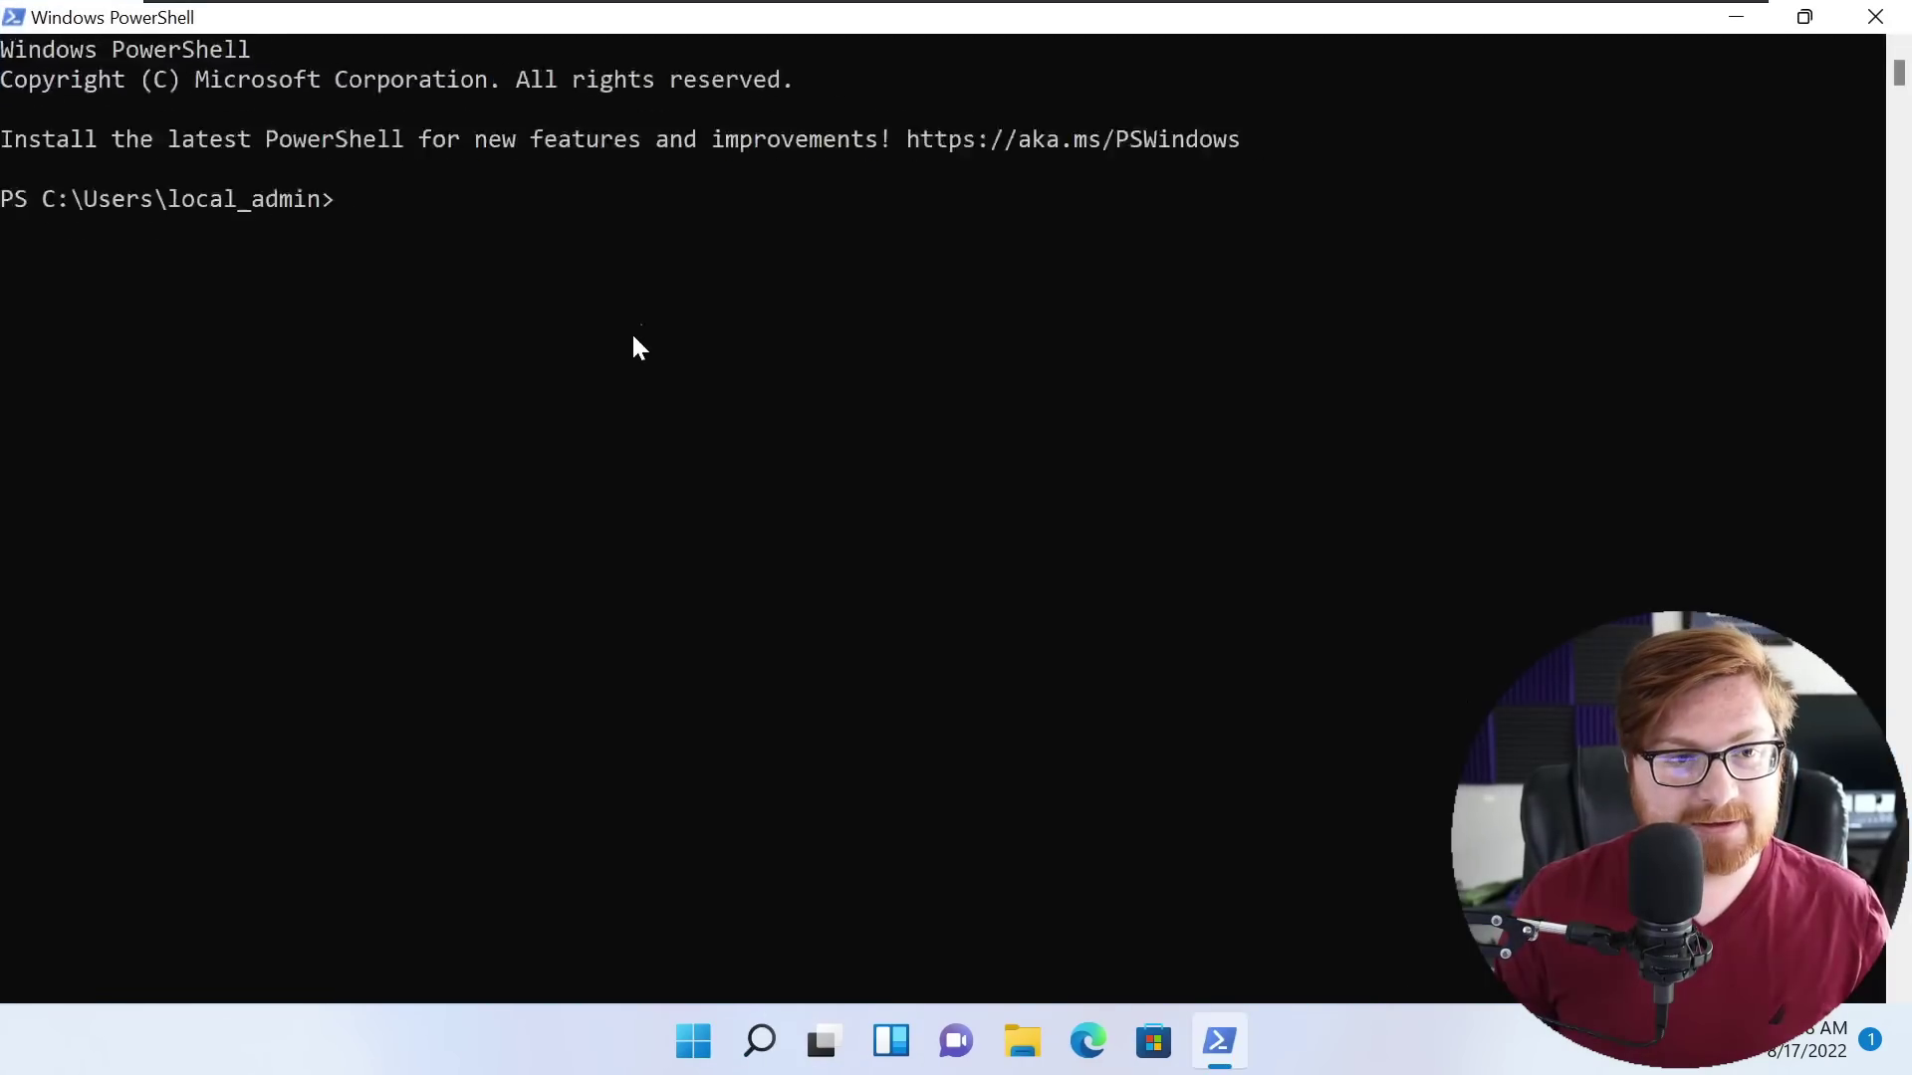
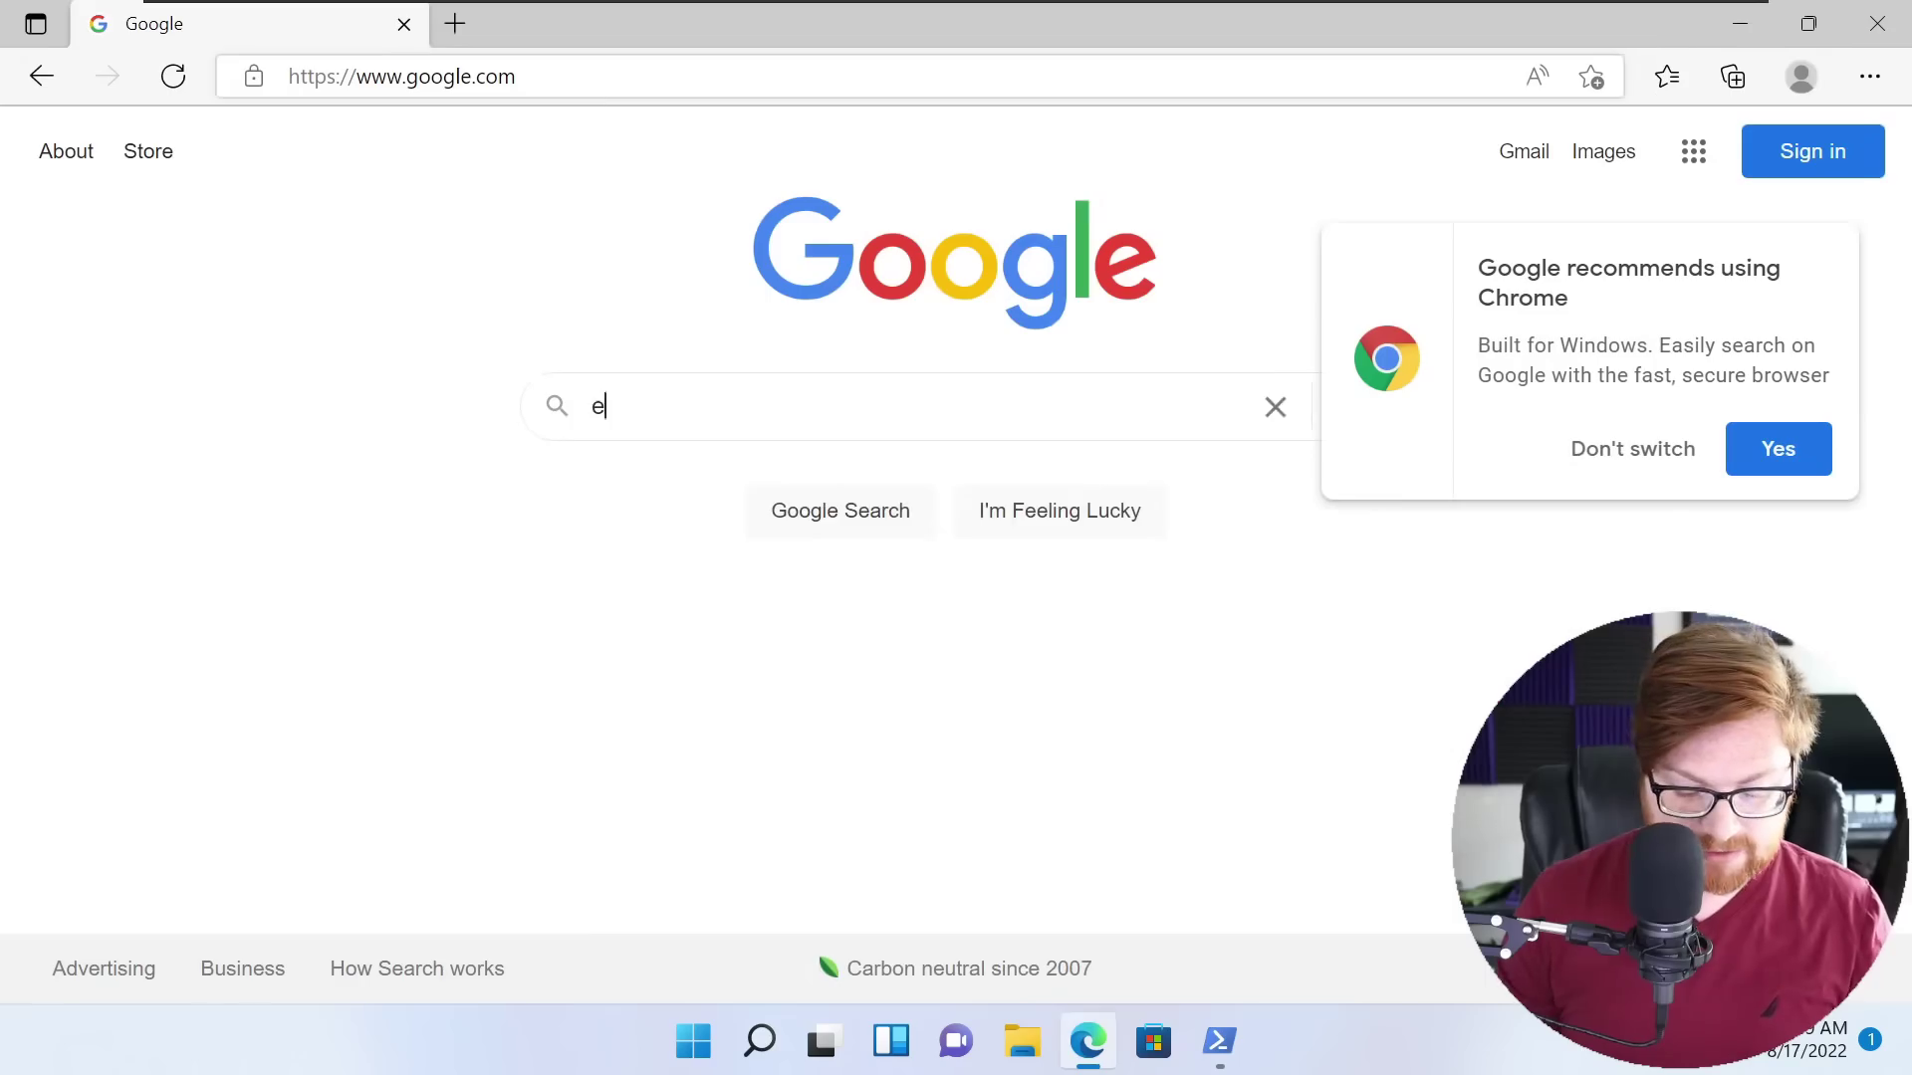
Search Google for 'eicar test file' and open the EICAR.org anti-malware testfile page
{"action": "type", "text": "icar"}
{"action": "key", "text": "Down"}
{"action": "key", "text": "Return"}
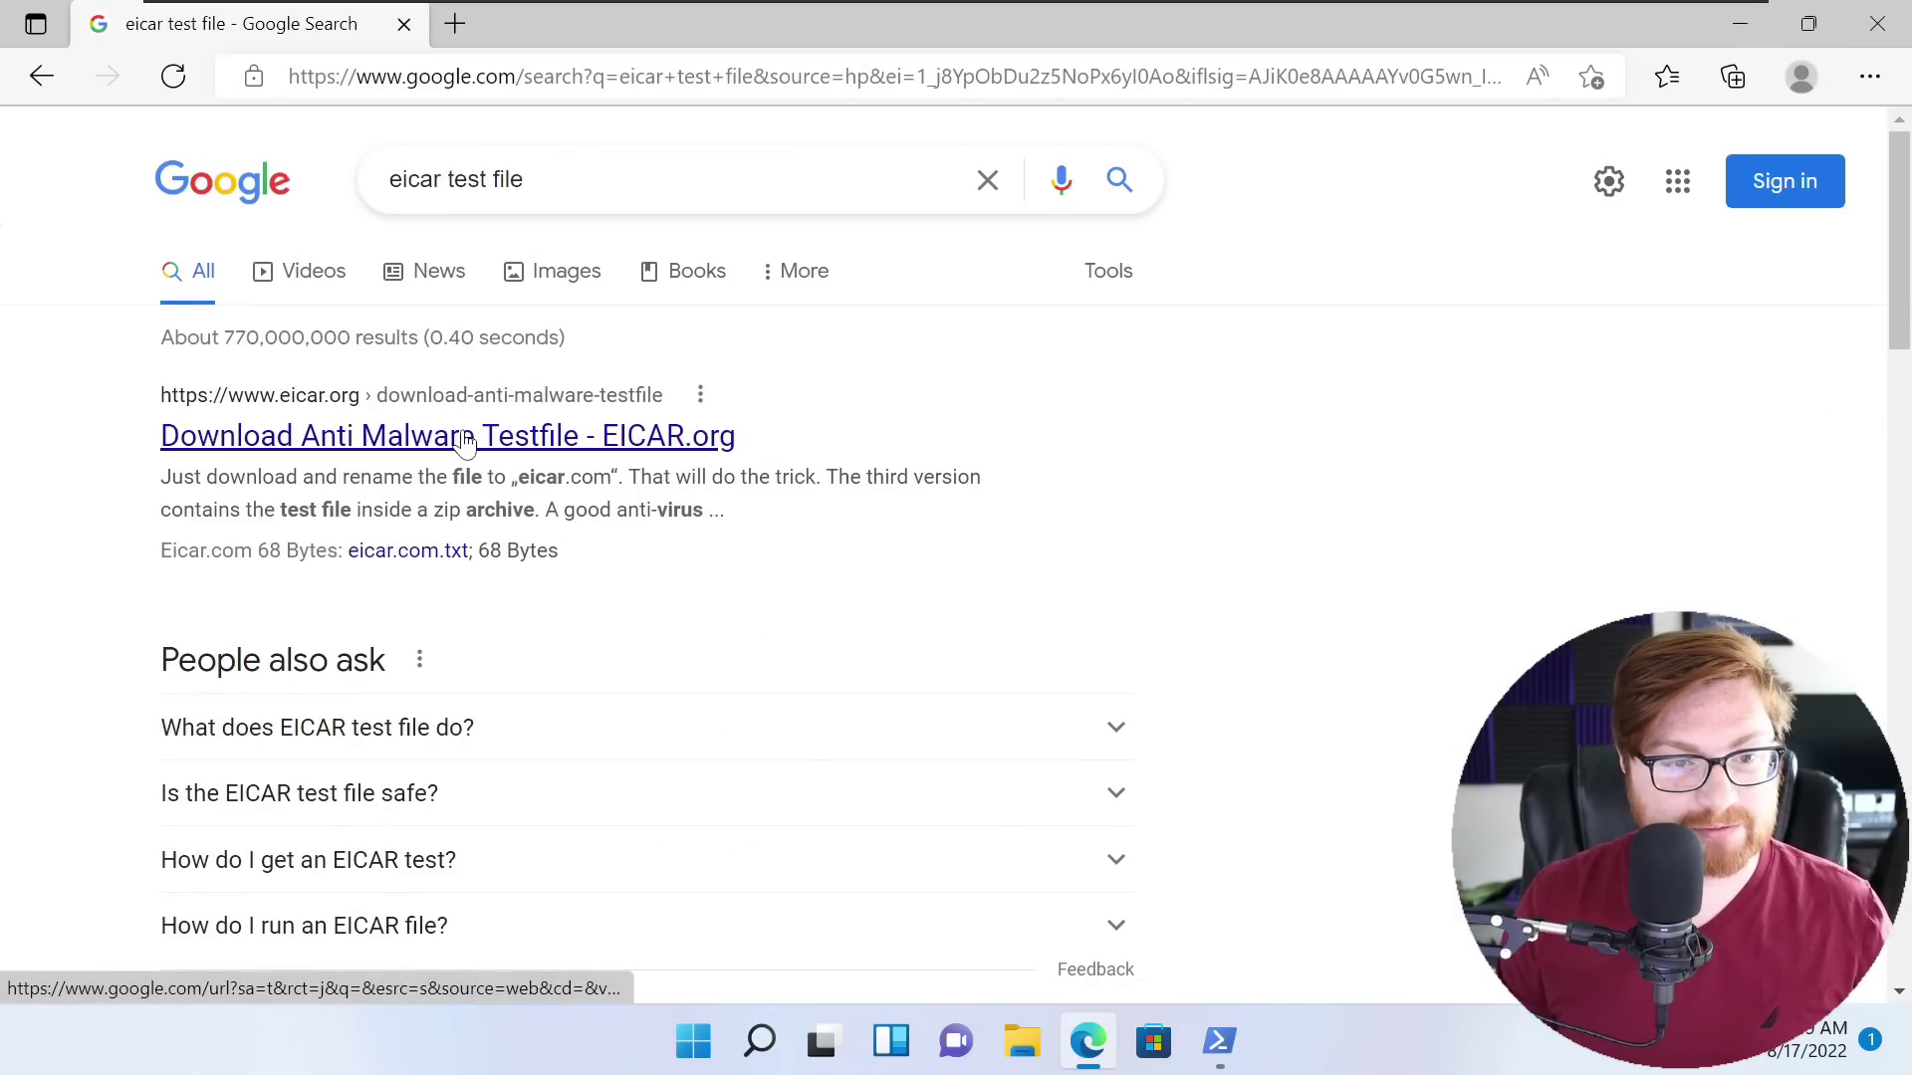
{"action": "left_click", "coordinate": [465, 439]}
Download eicar.com past the SmartScreen unsafe-site warning and bring up Save As
{"action": "scroll", "coordinate": [929, 483], "scroll_direction": "down", "scroll_amount": 10}
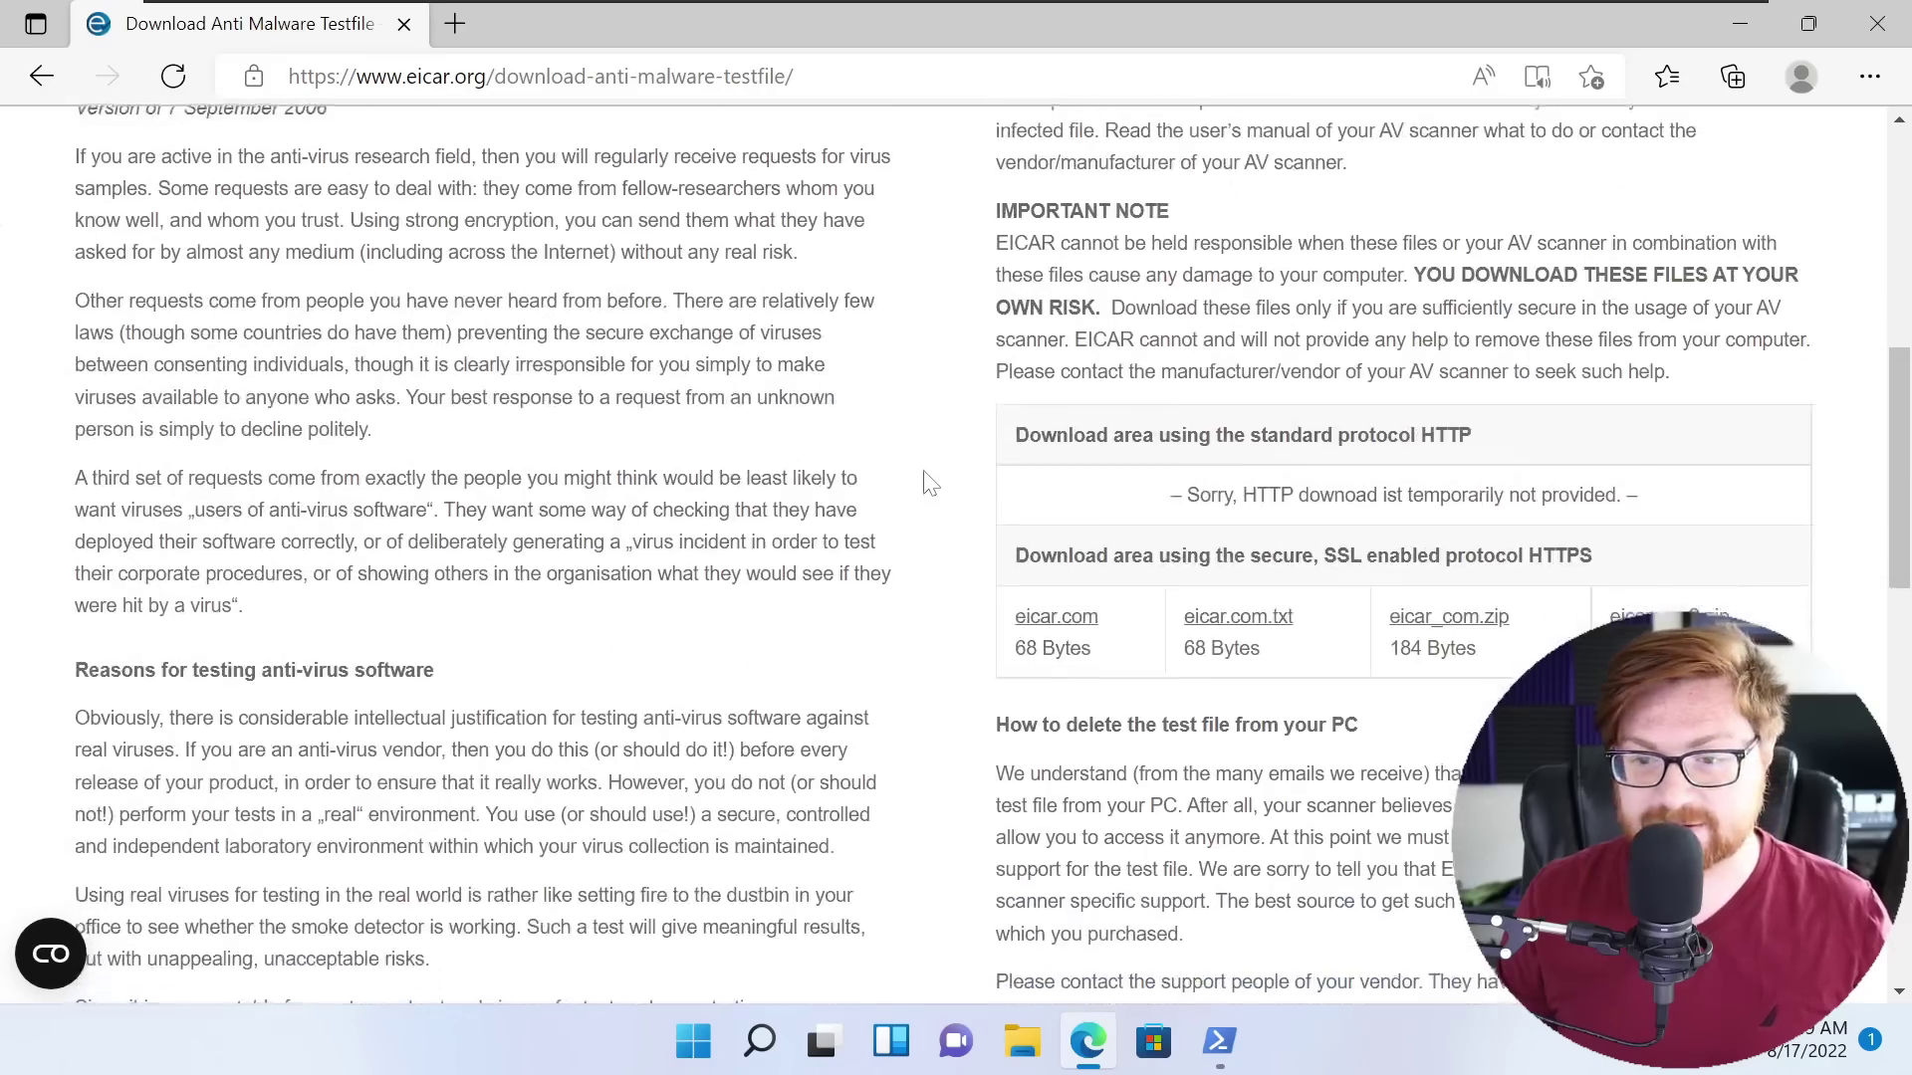
{"action": "scroll", "coordinate": [928, 483], "scroll_direction": "down", "scroll_amount": 1}
{"action": "left_click", "coordinate": [1058, 481]}
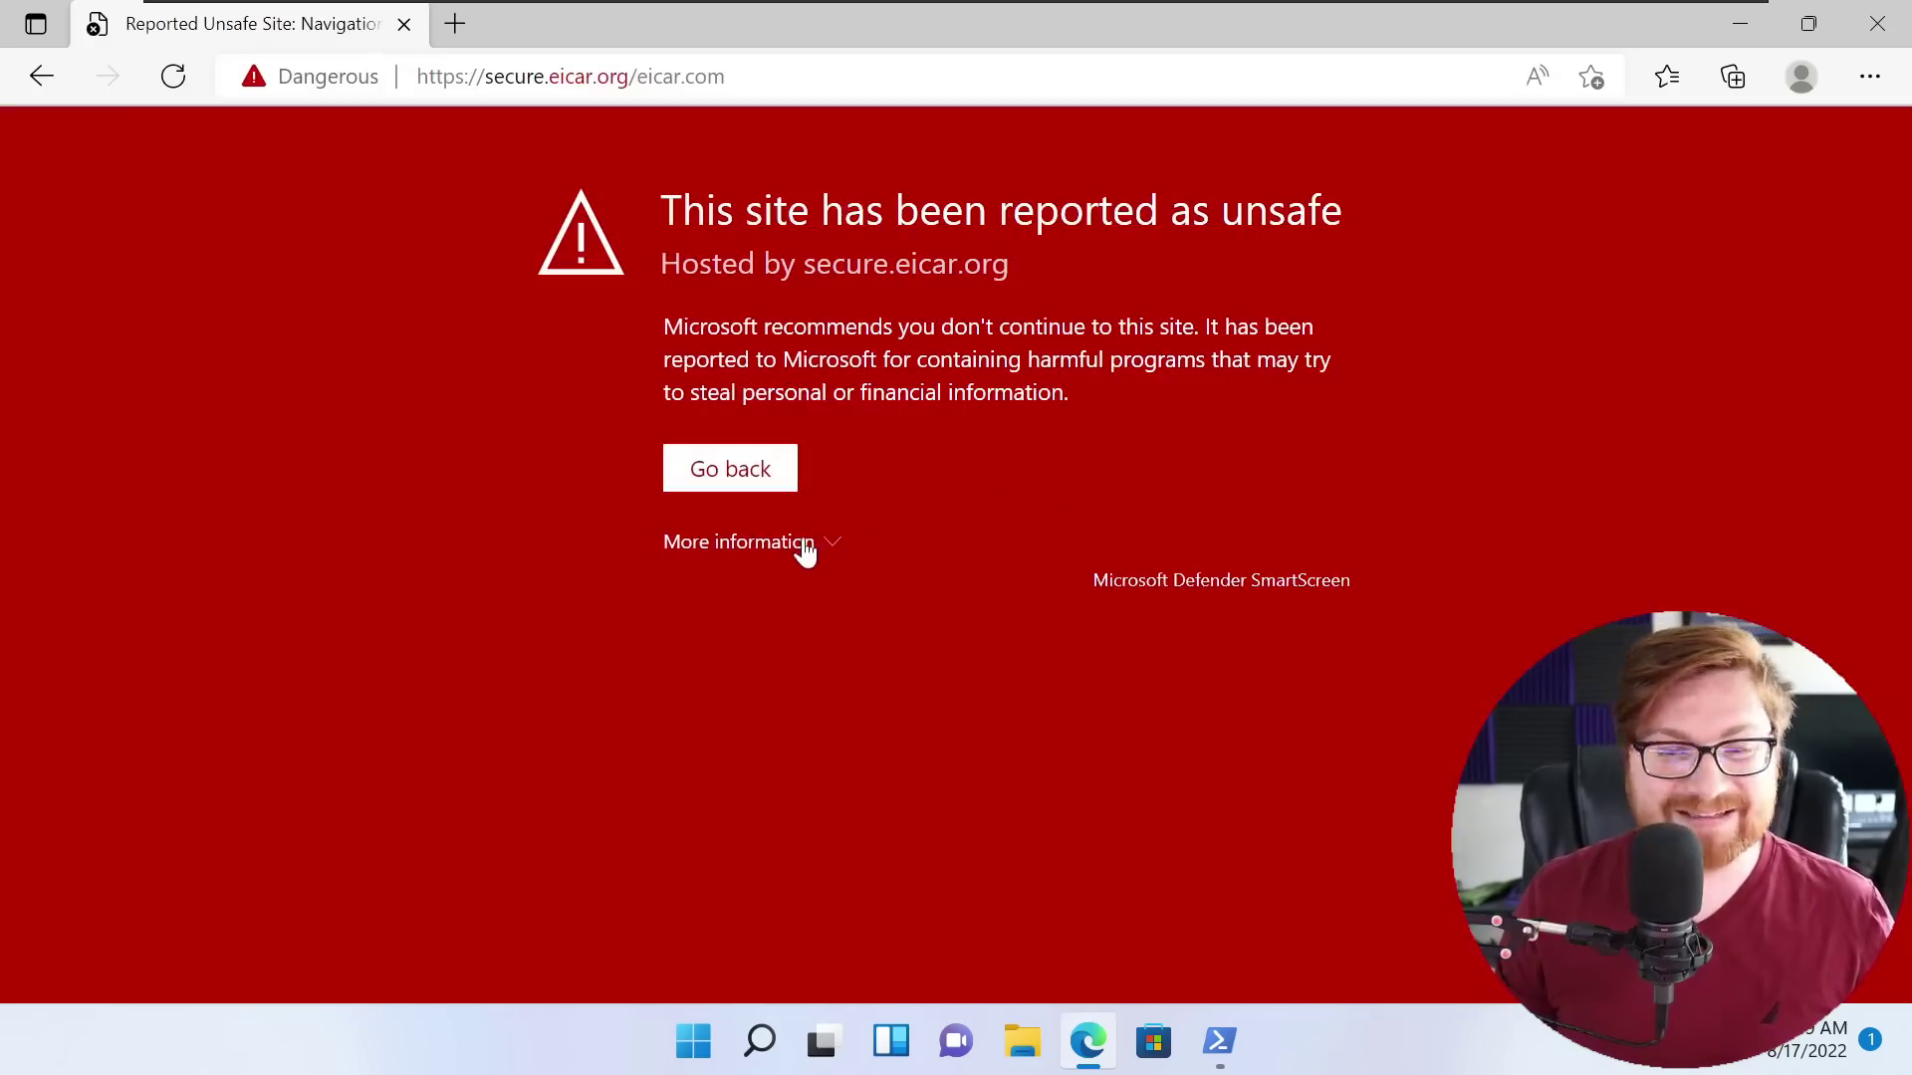
{"action": "left_click", "coordinate": [817, 543]}
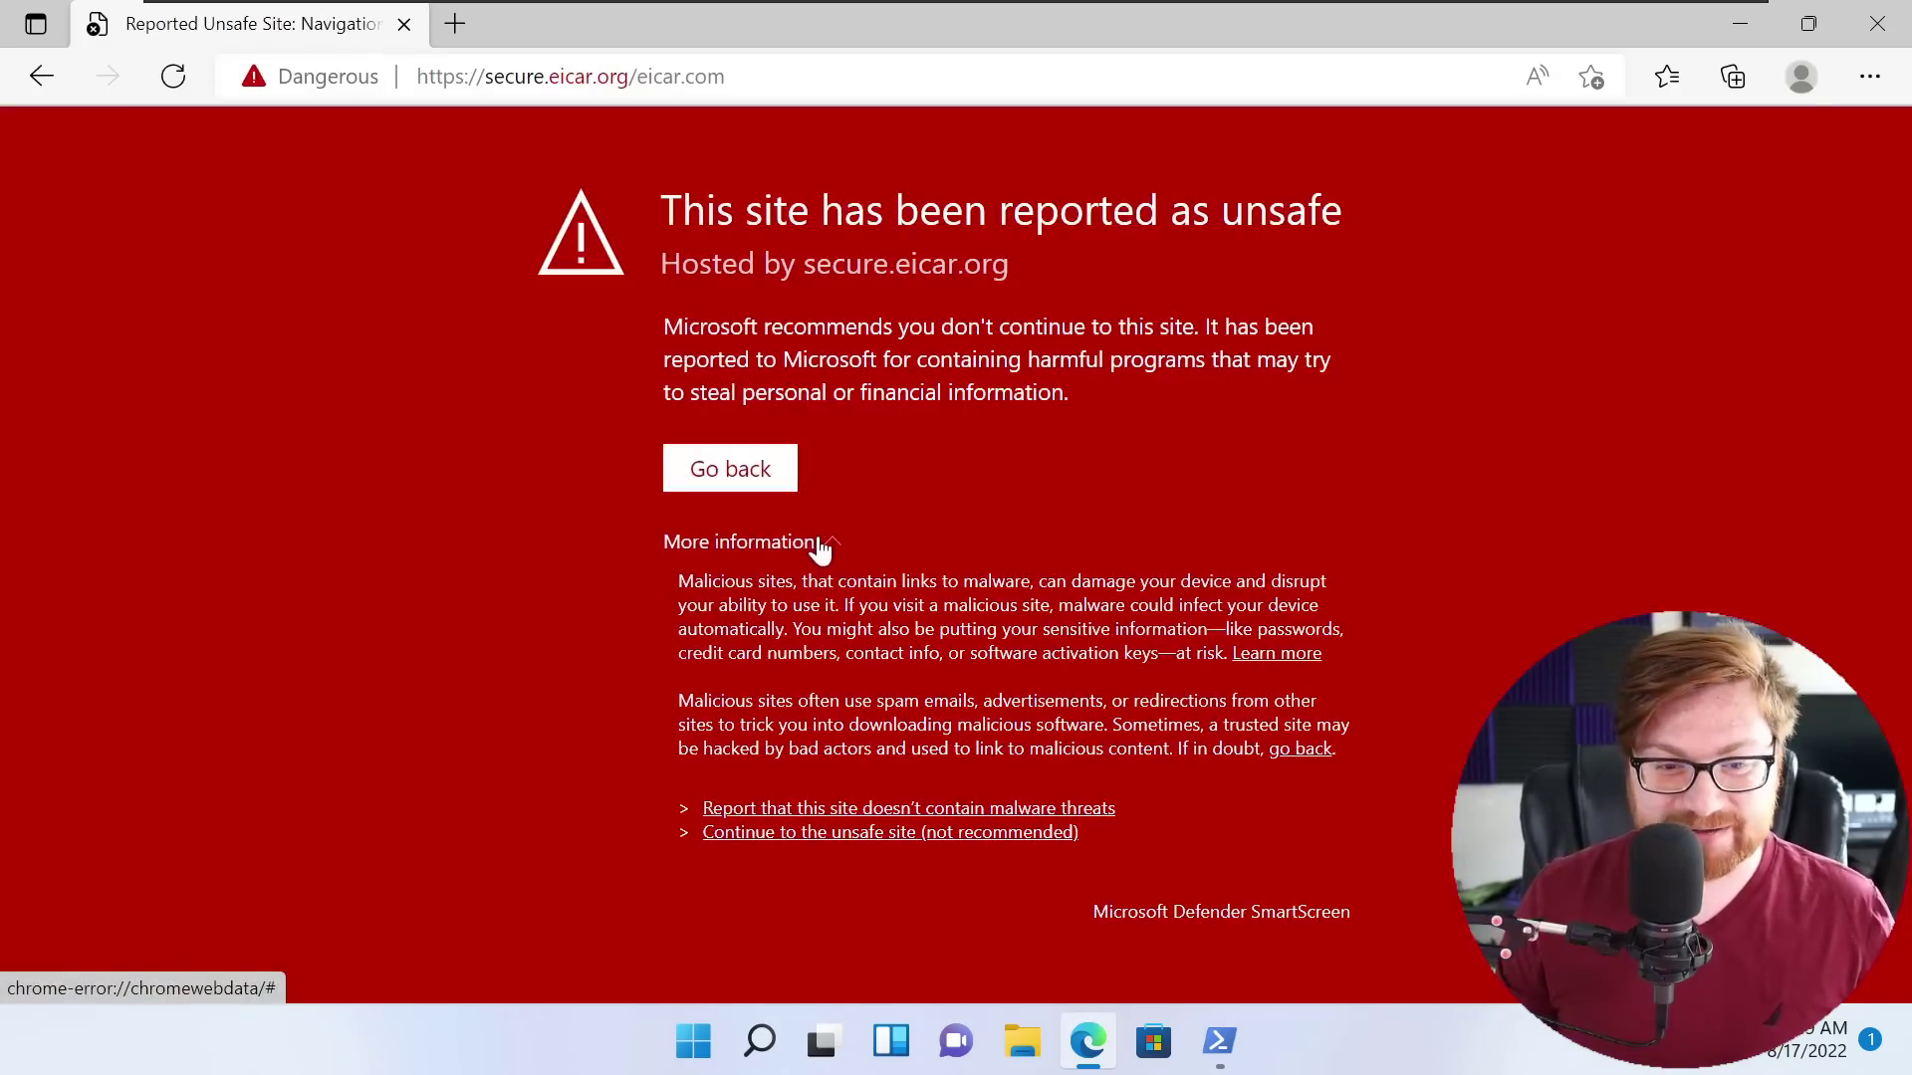
{"action": "left_click", "coordinate": [864, 833]}
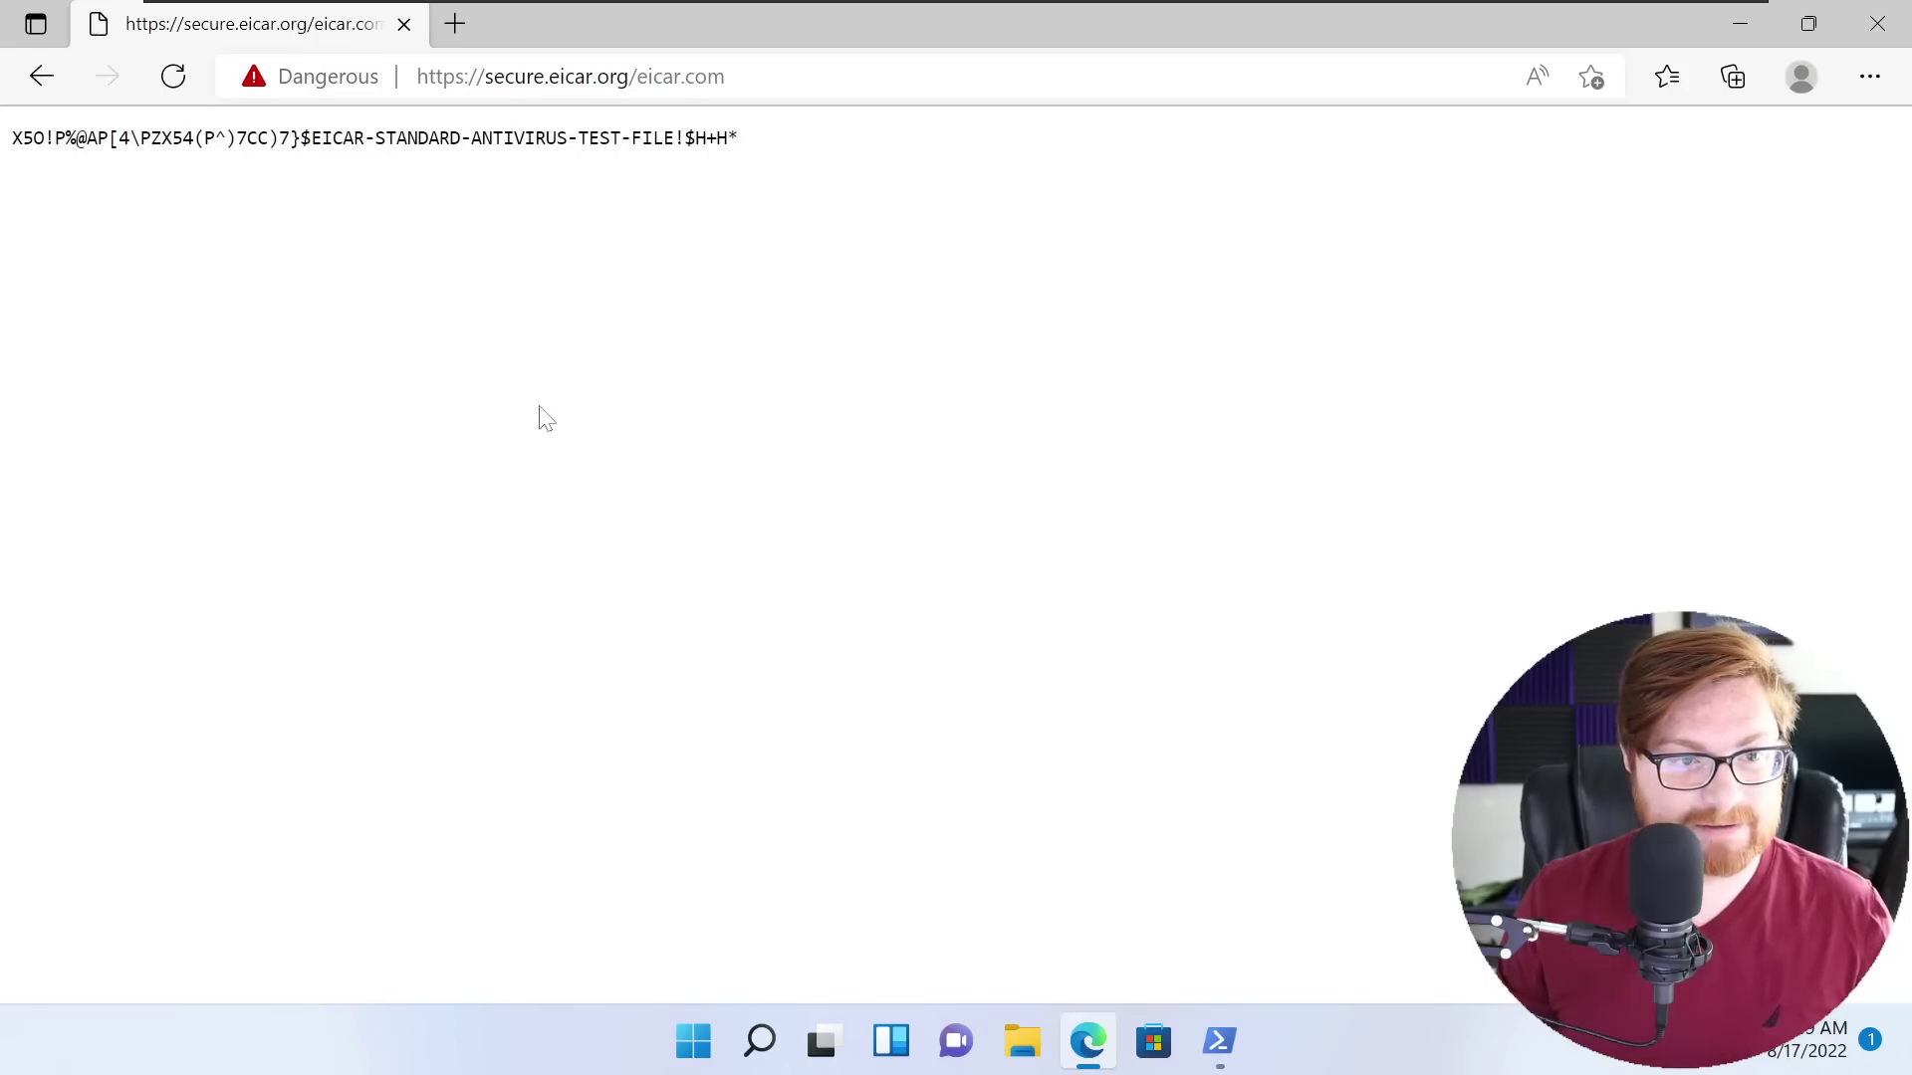
{"action": "key", "text": "ctrl+s"}
Save the eicar test file to the Desktop
{"action": "left_click_drag", "start_coordinate": [237, 356], "coordinate": [231, 229]}
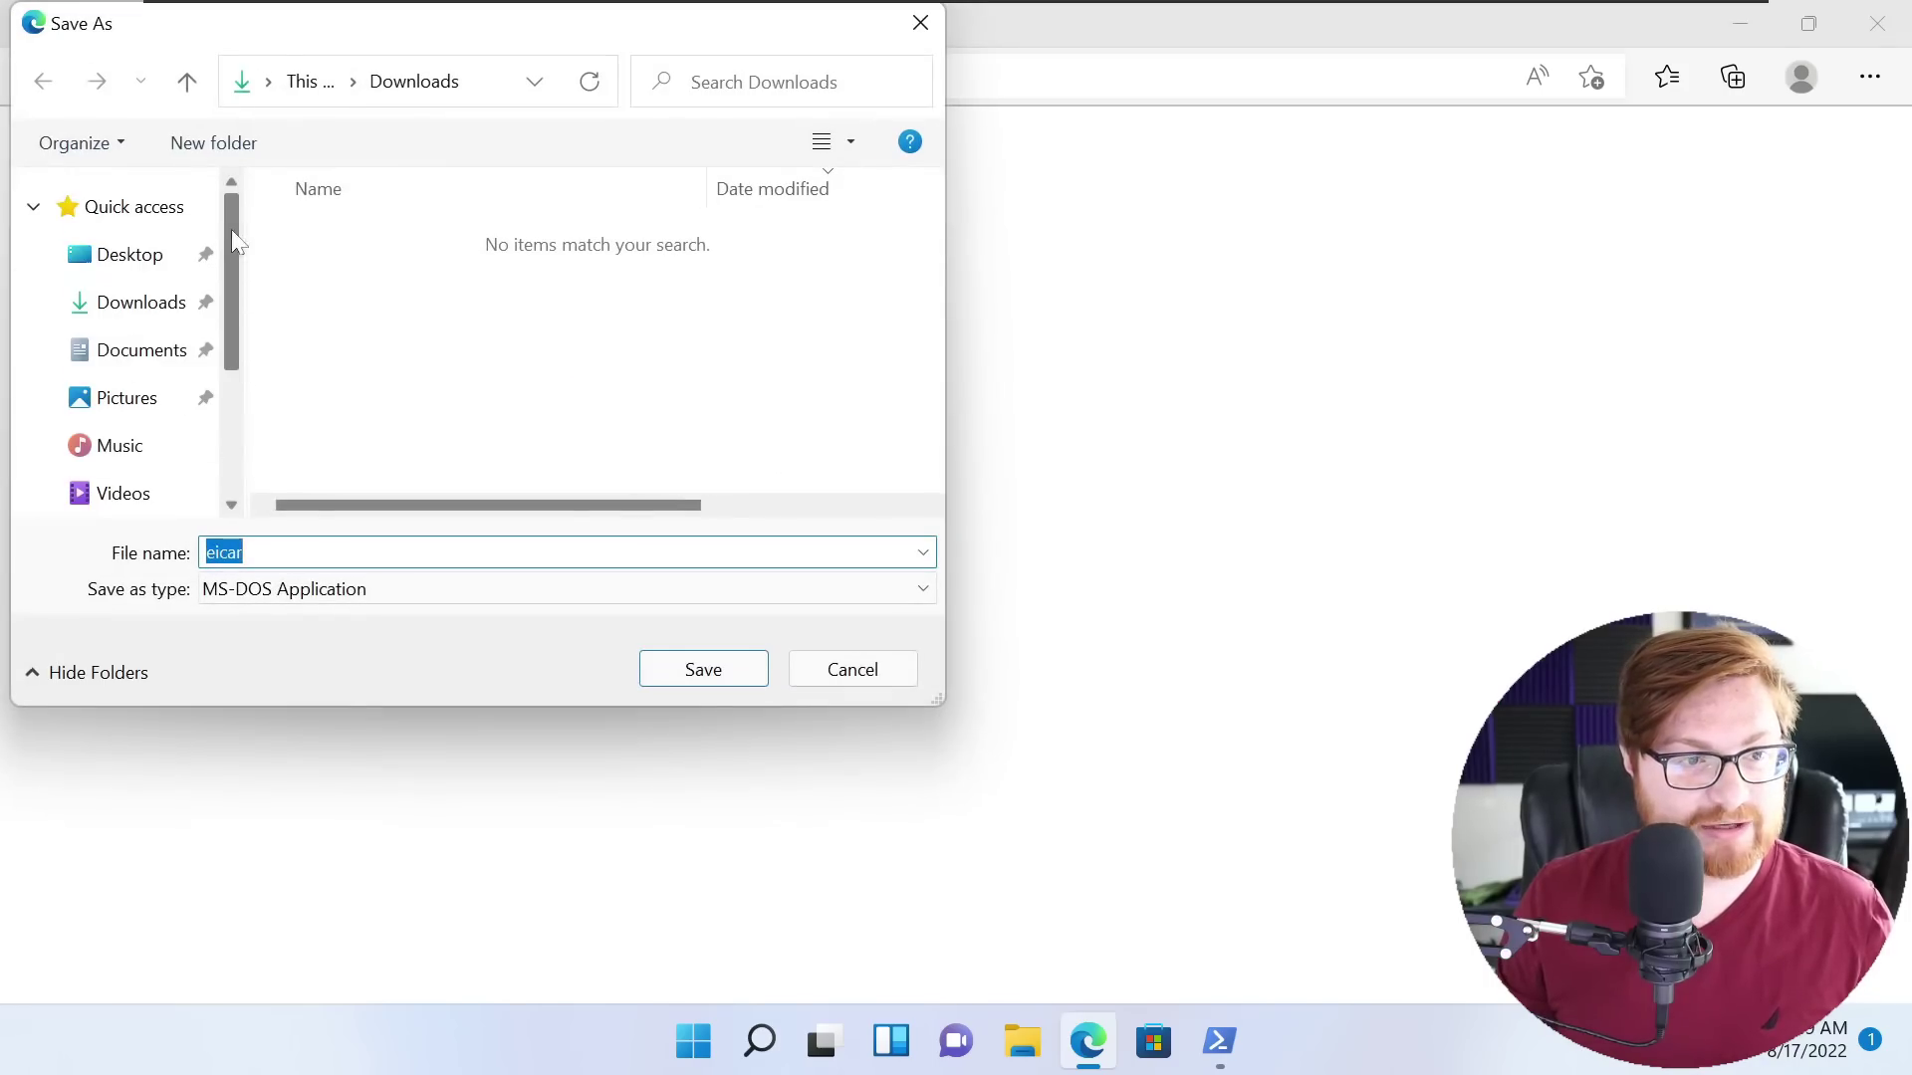
{"action": "left_click", "coordinate": [128, 254]}
{"action": "left_click", "coordinate": [700, 671]}
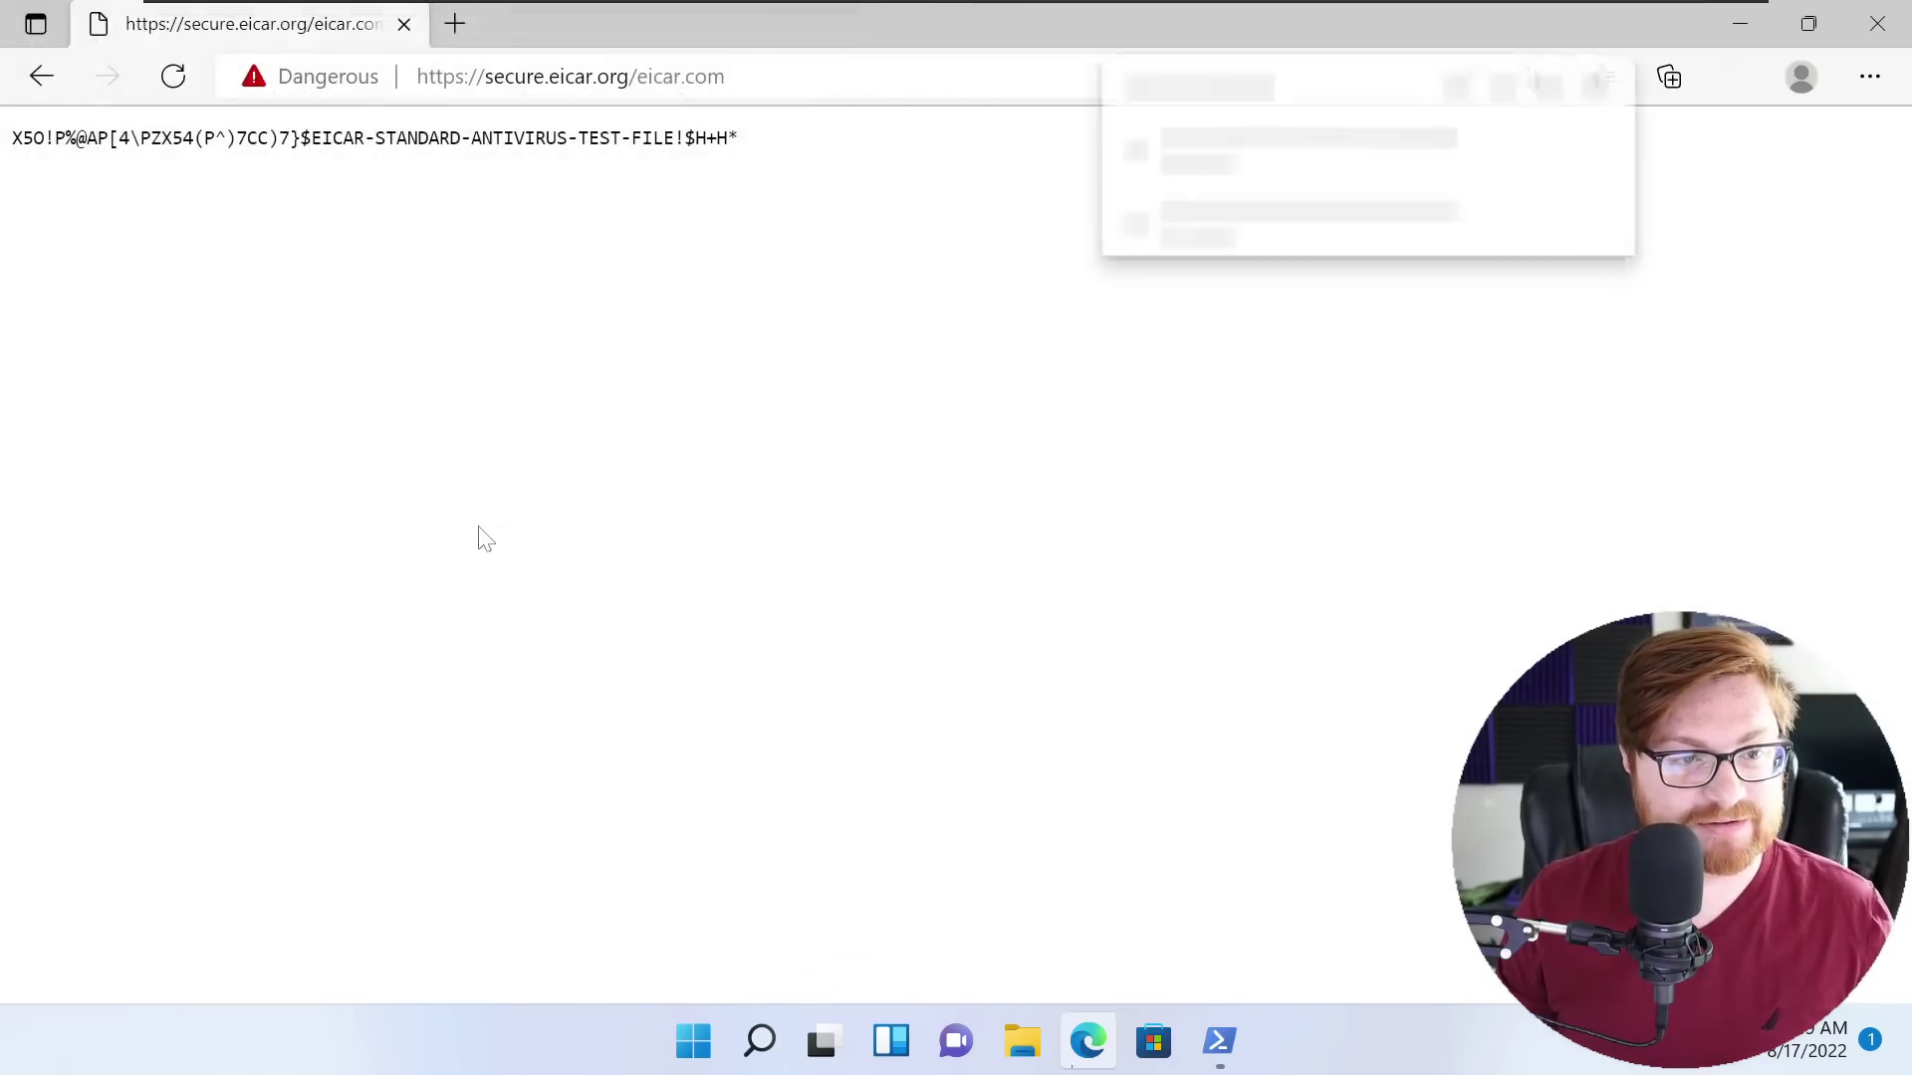
Try running the saved eicar file, dismiss the can't-run message, then select the page's test string
{"action": "scroll", "coordinate": [548, 517], "scroll_direction": "up", "scroll_amount": 7}
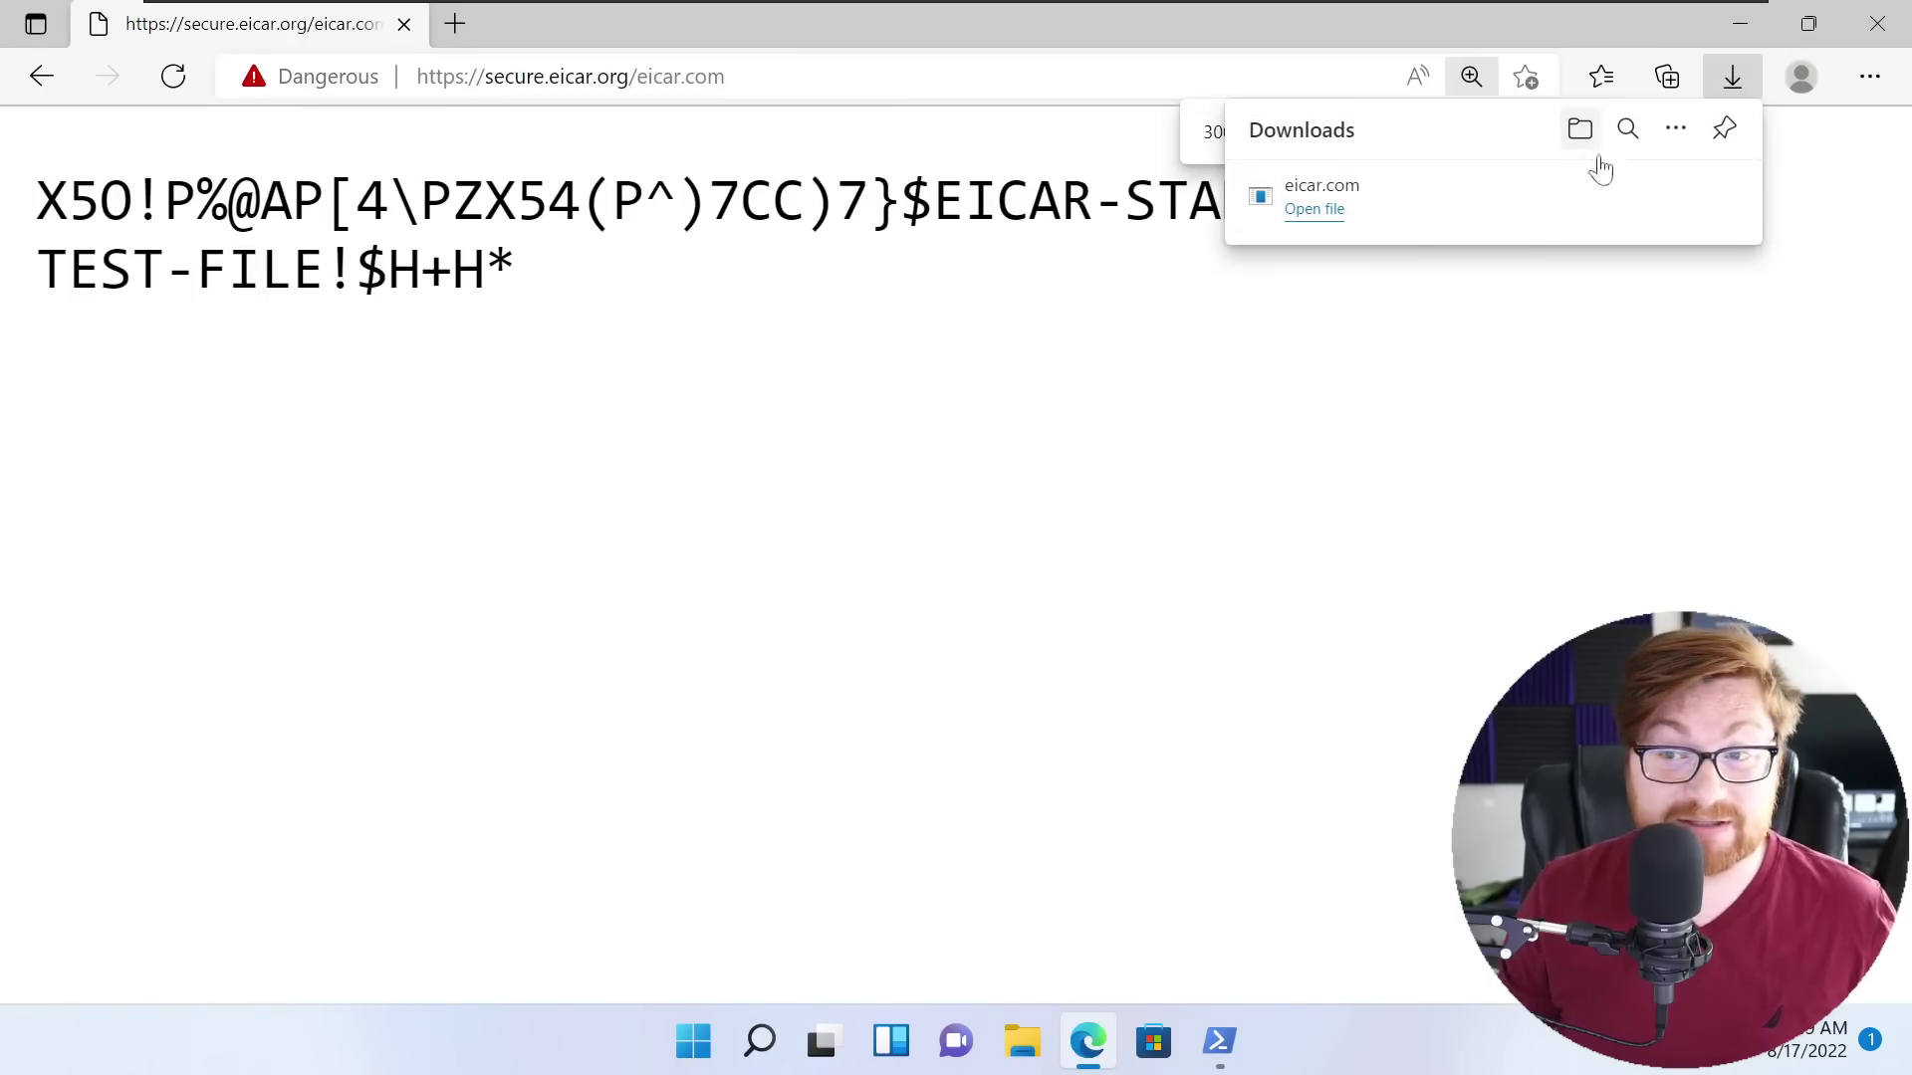
{"action": "left_click", "coordinate": [1625, 196]}
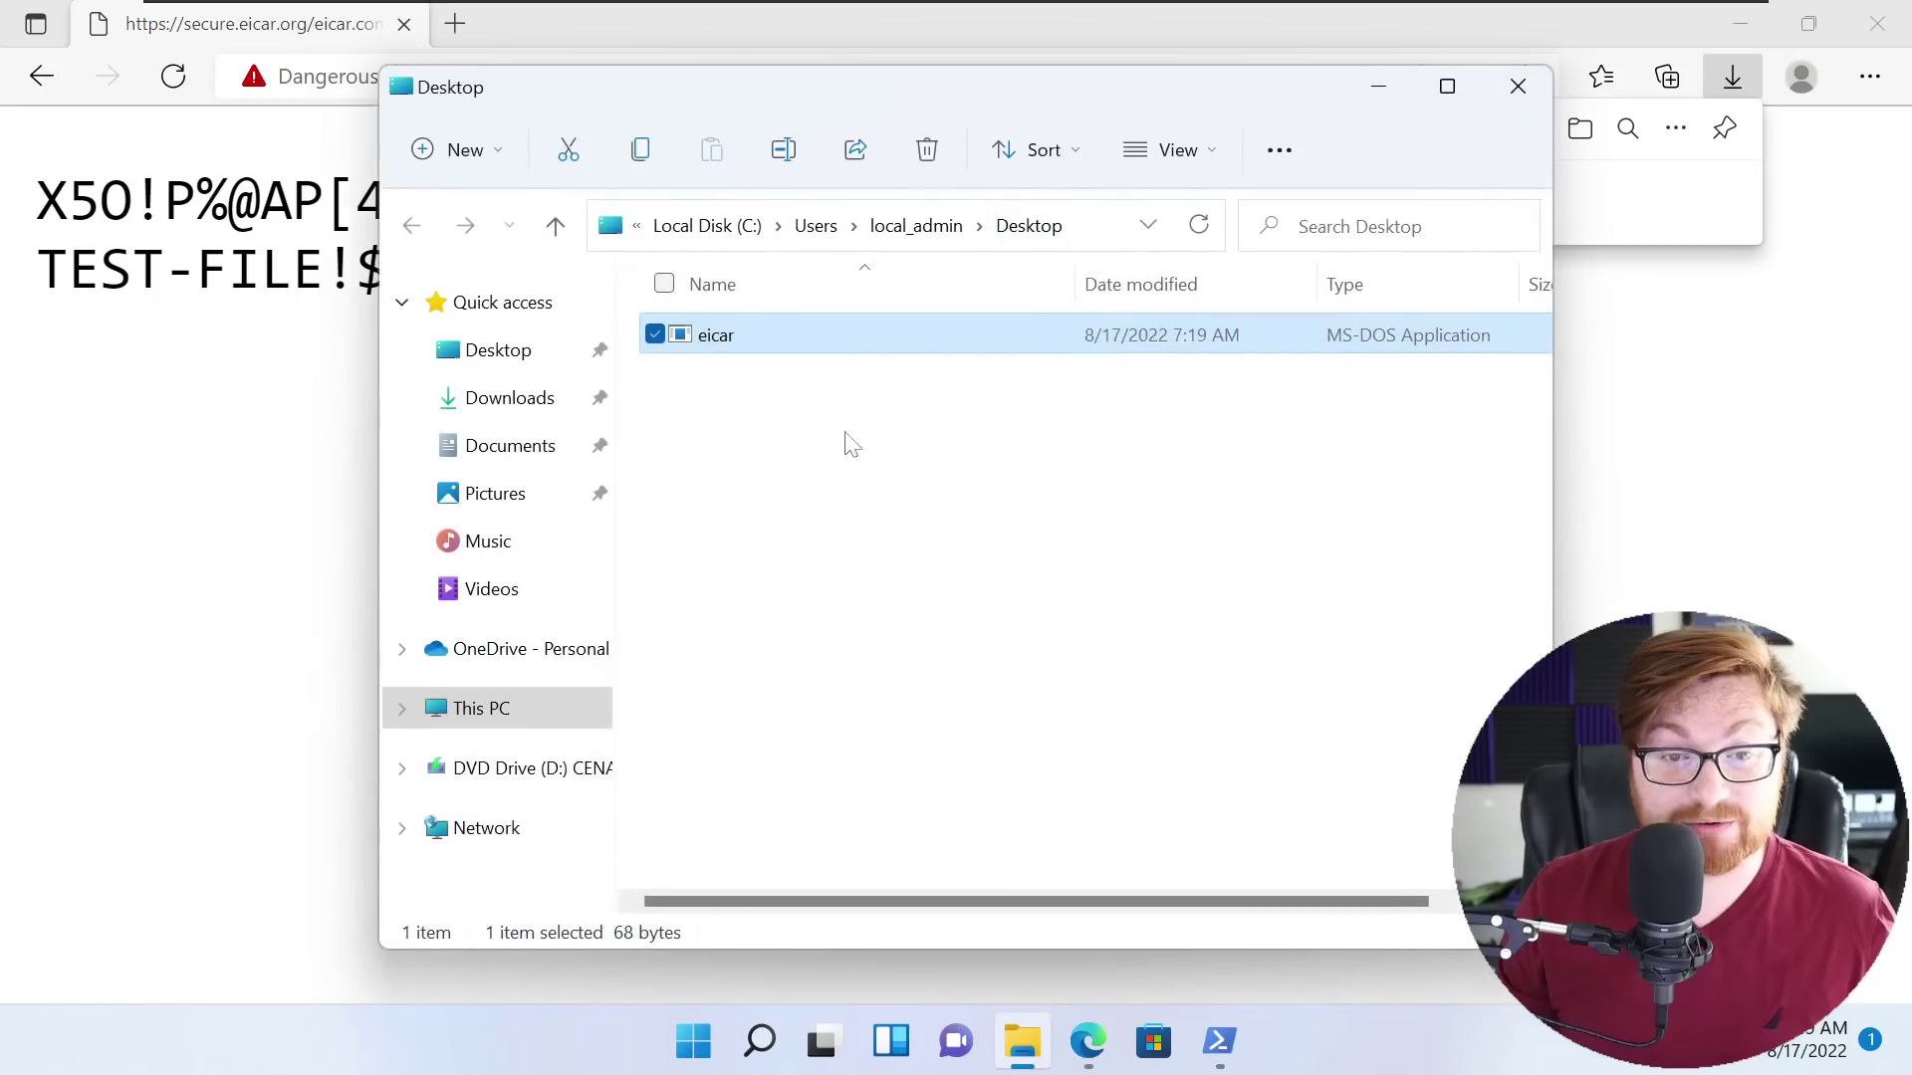
{"action": "double_click", "coordinate": [714, 335]}
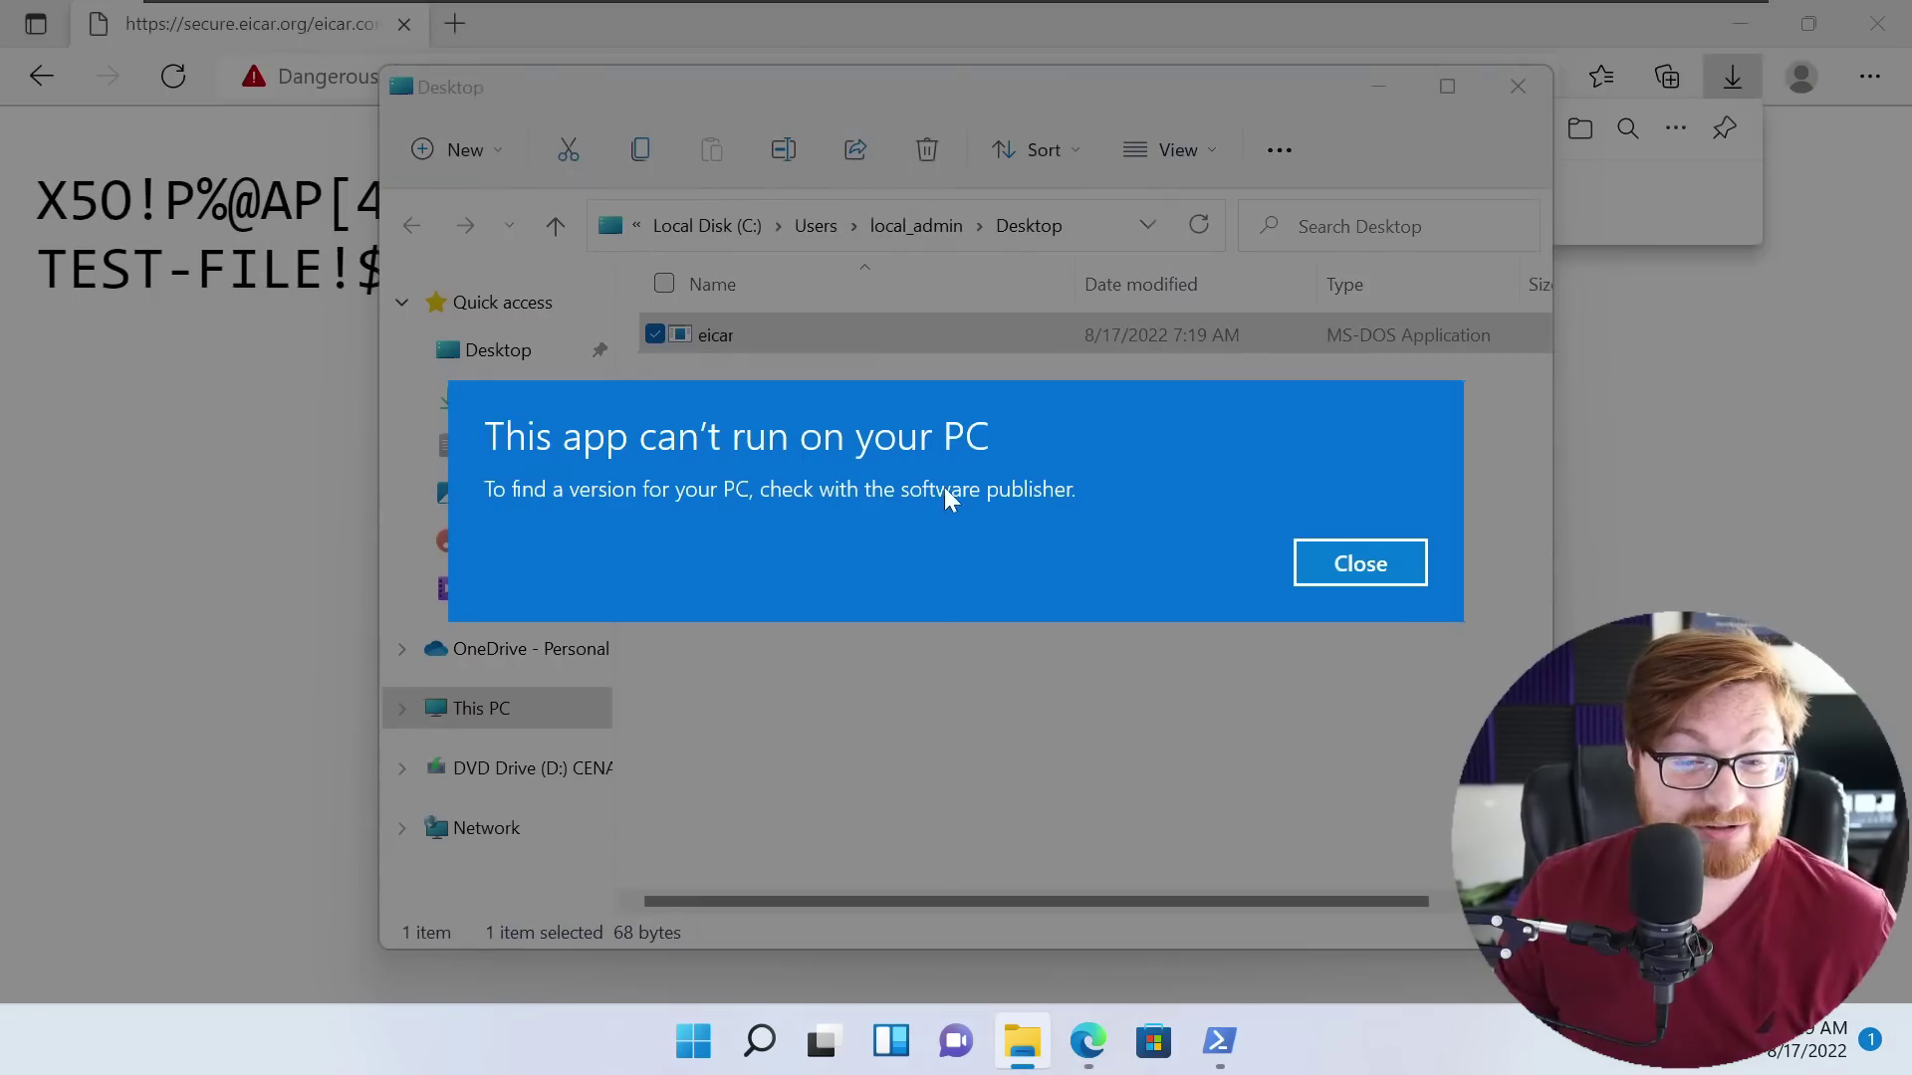
{"action": "left_click", "coordinate": [1358, 563]}
{"action": "key", "text": "alt+Tab"}
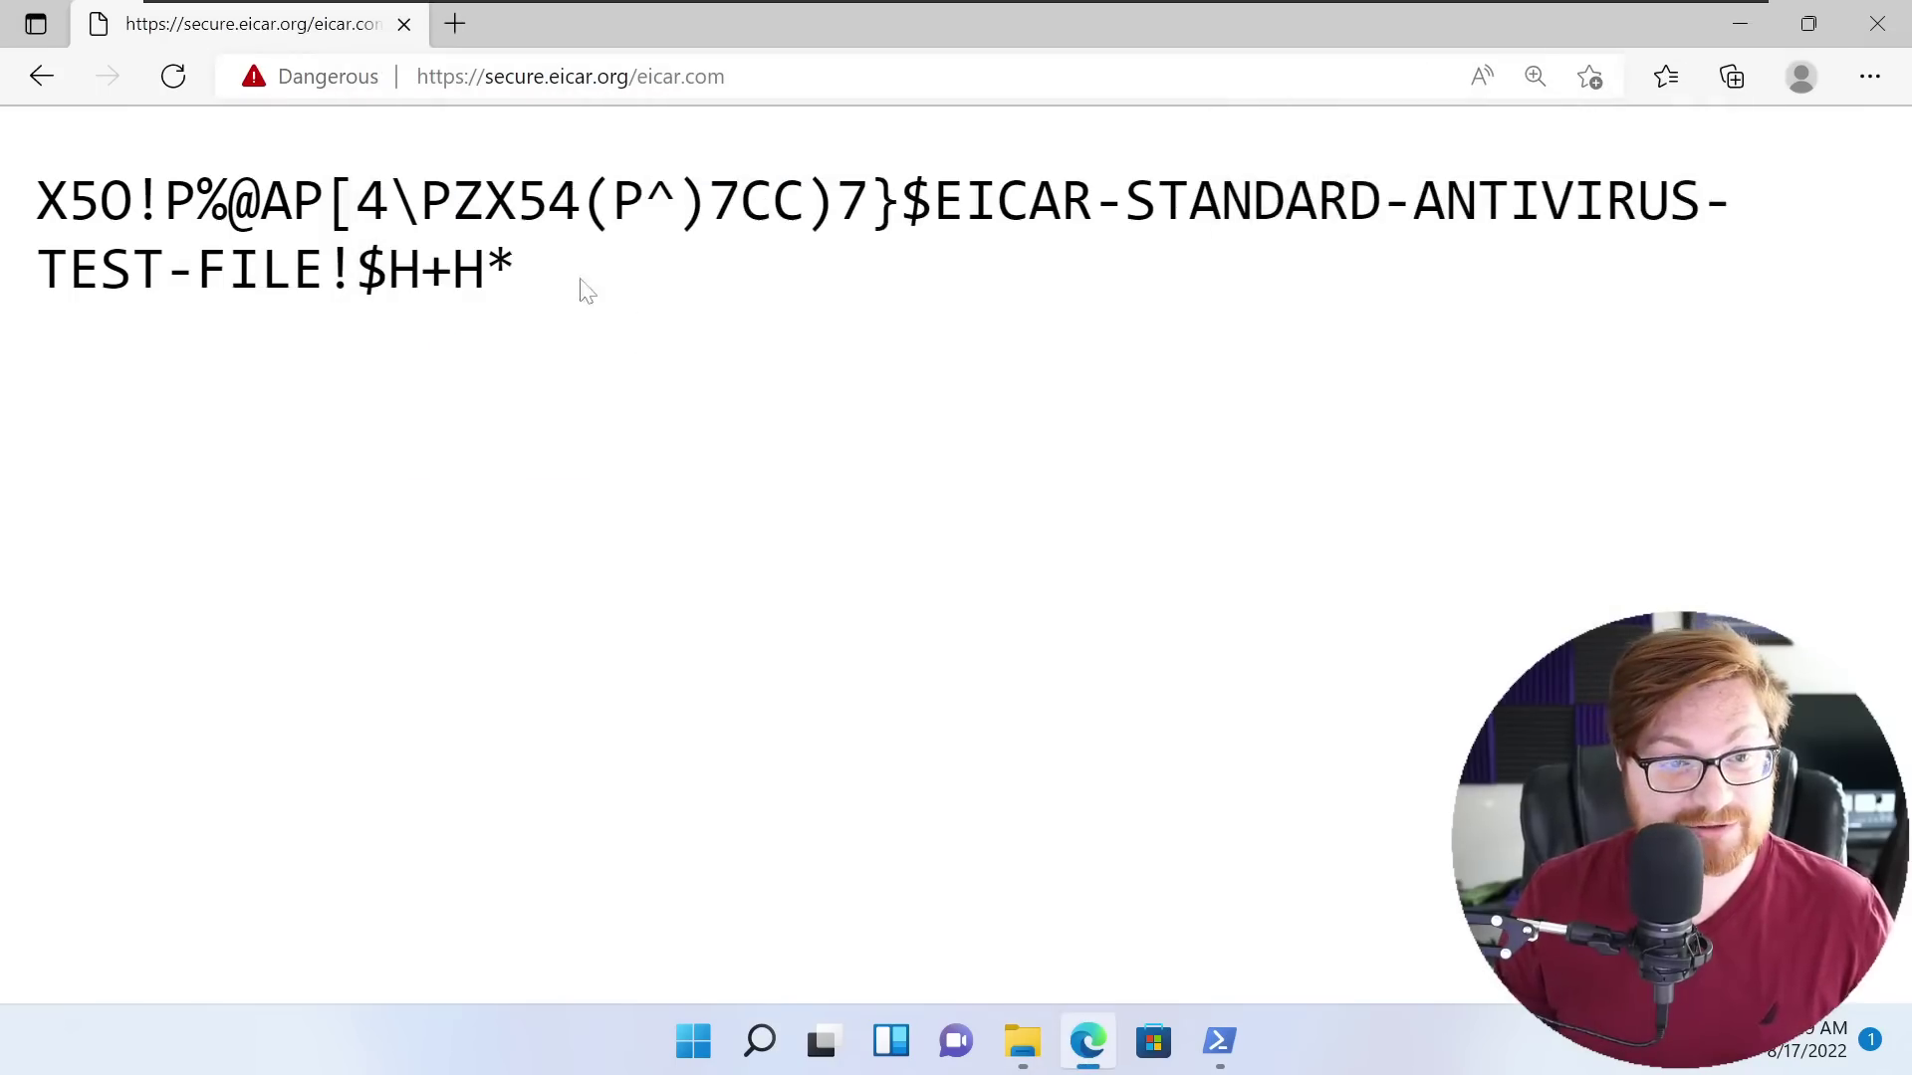
{"action": "left_click_drag", "start_coordinate": [581, 290], "coordinate": [165, 199]}
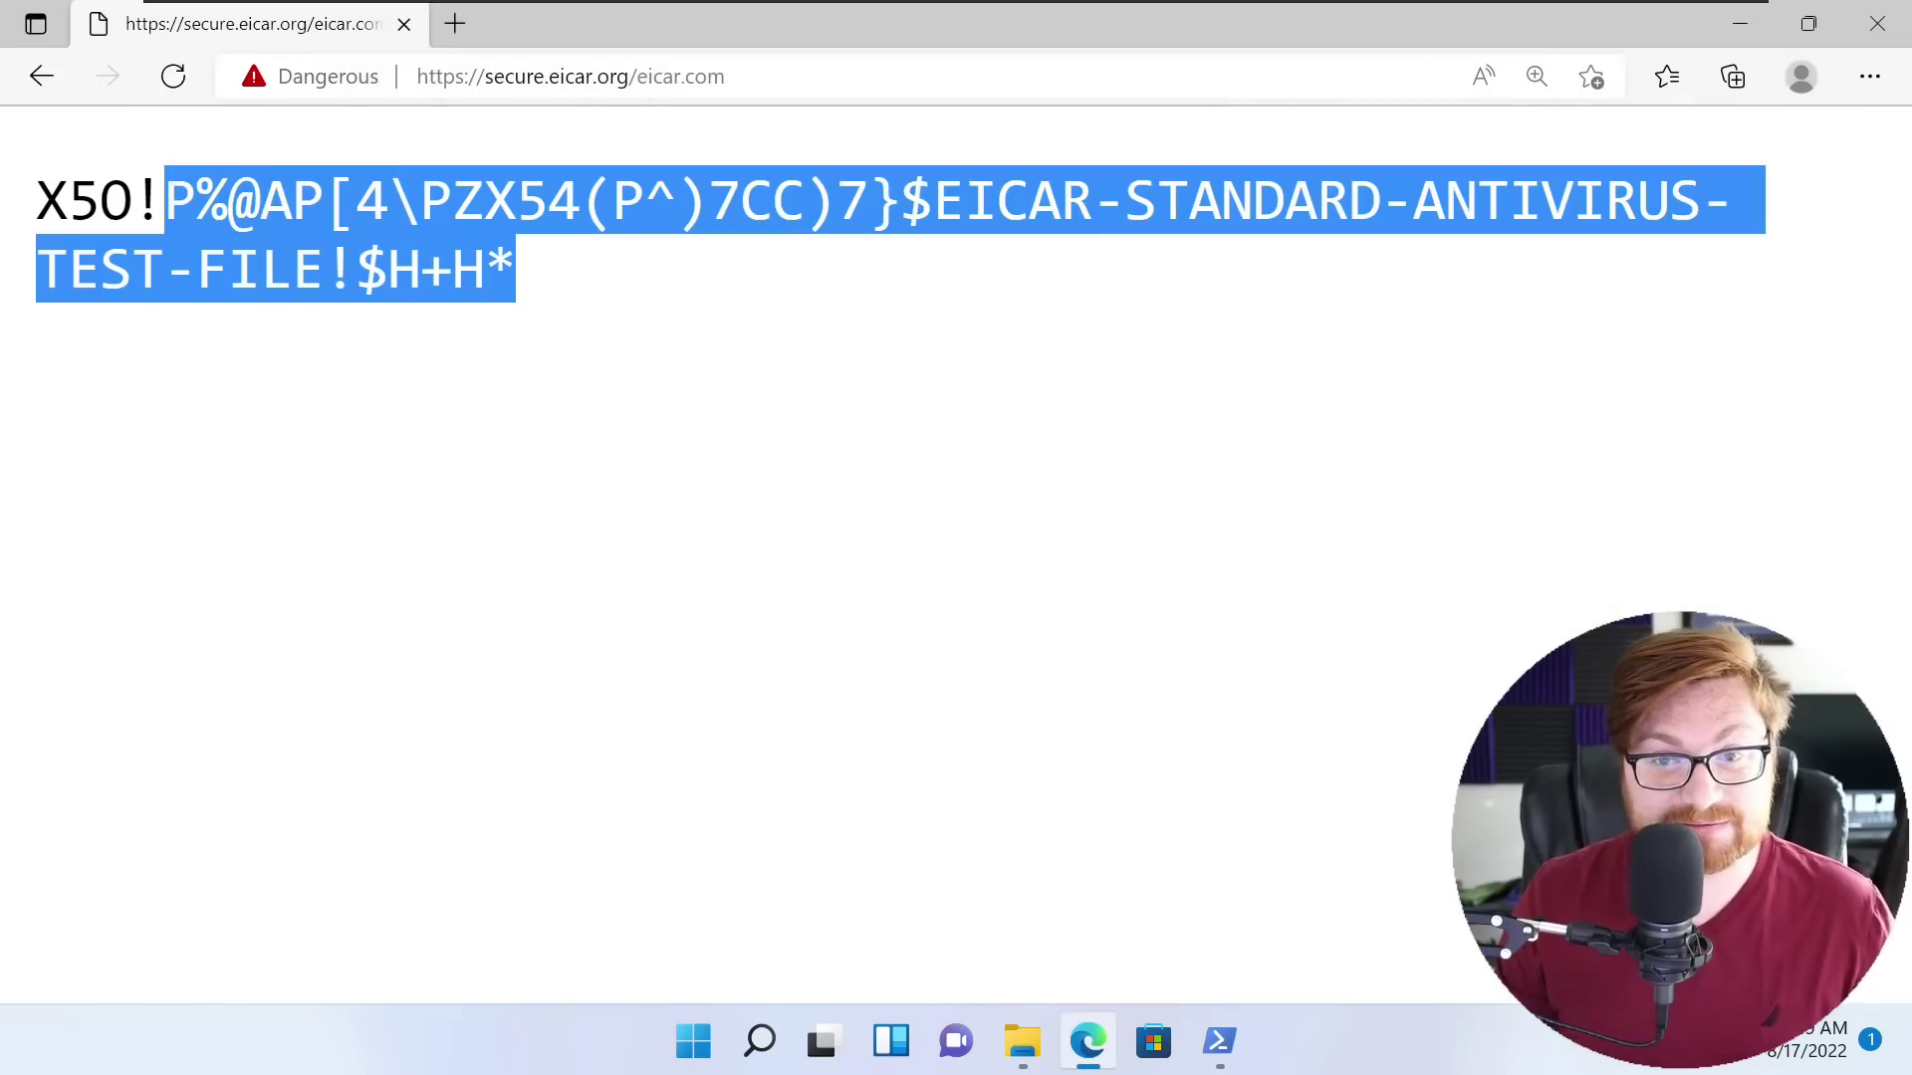
{"action": "left_click", "coordinate": [620, 338]}
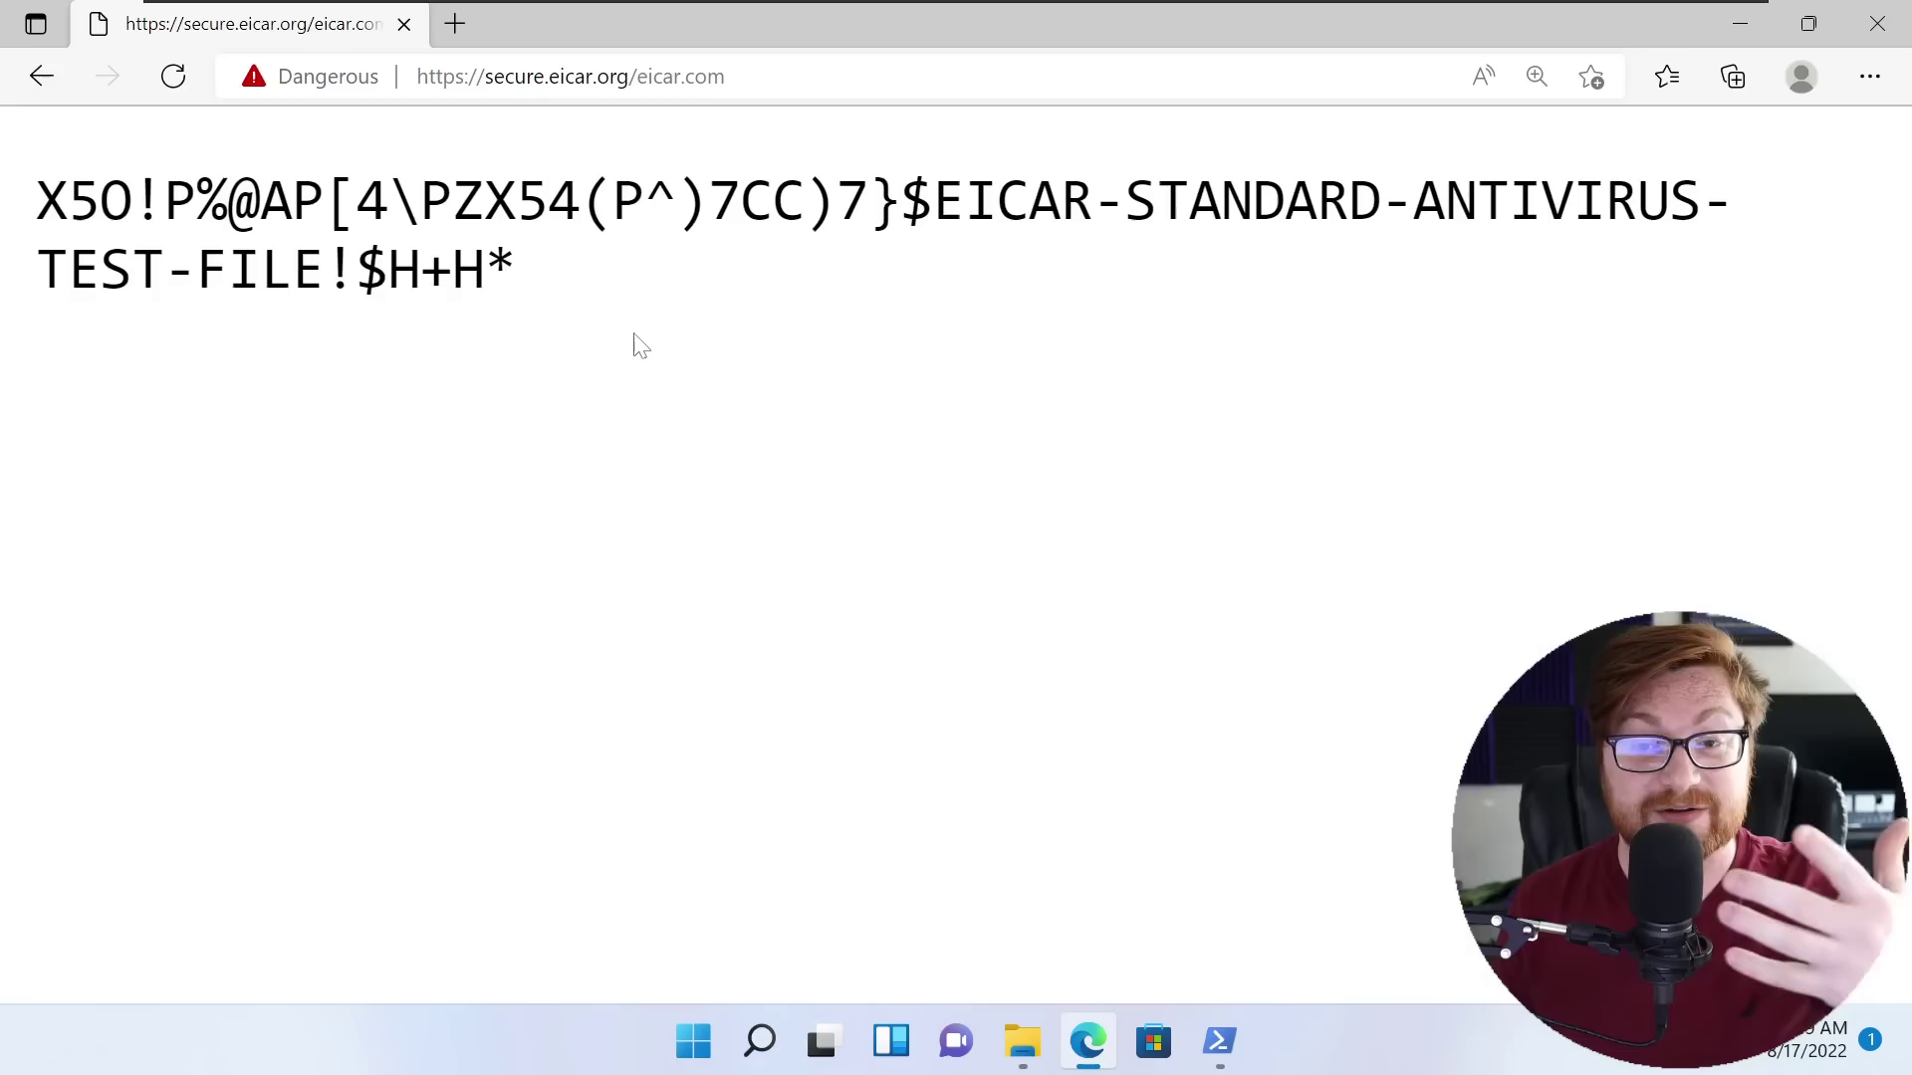